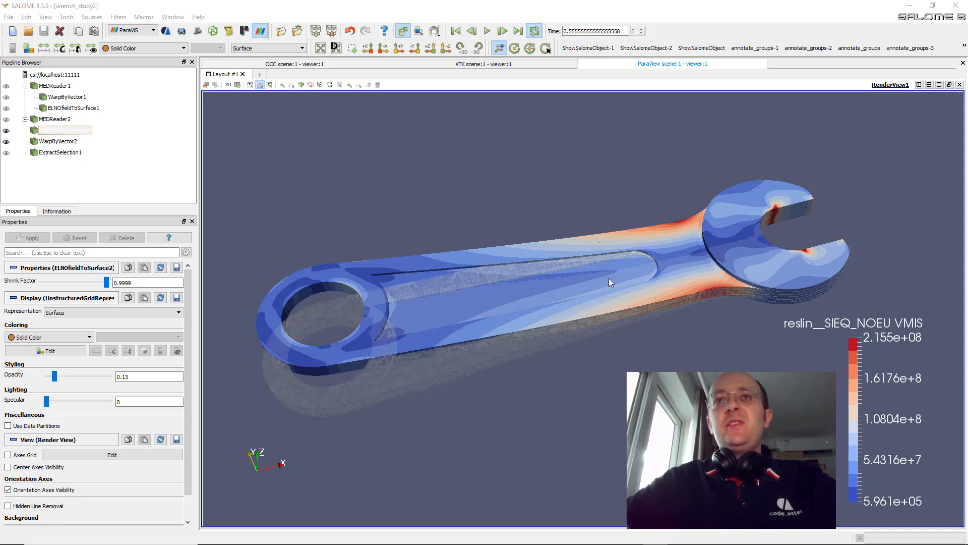
pyautogui.scroll(2, 610, 281)
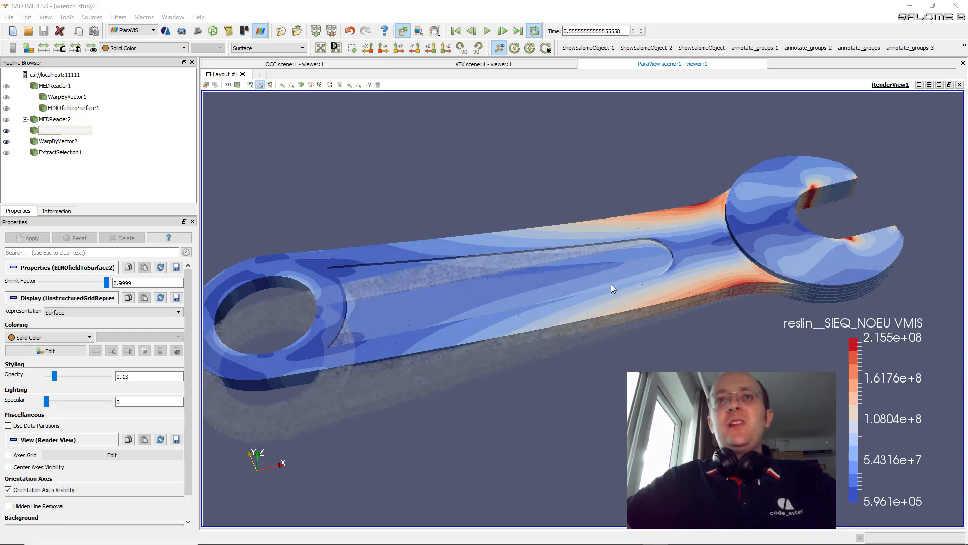
pyautogui.scroll(-1, 555, 302)
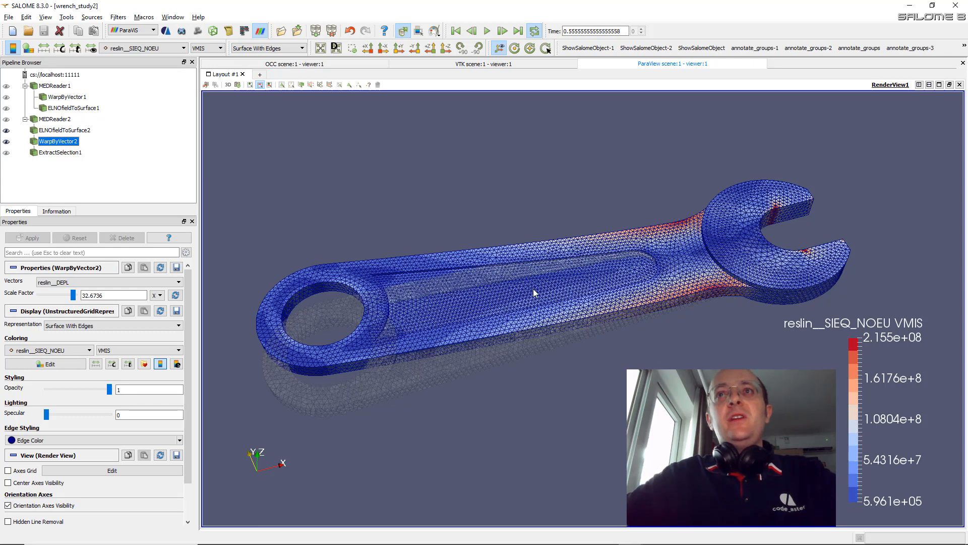
pyautogui.scroll(2, 560, 295)
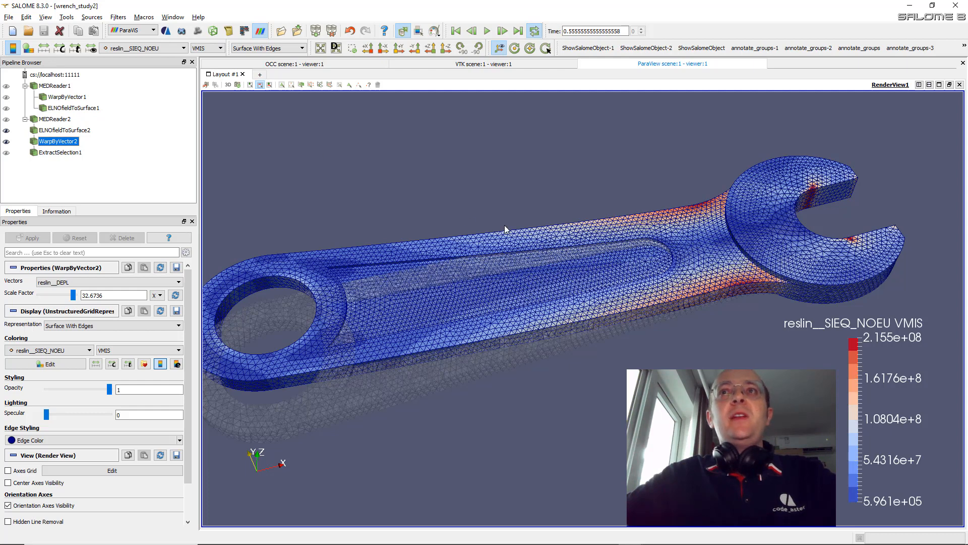
pyautogui.scroll(-2, 505, 229)
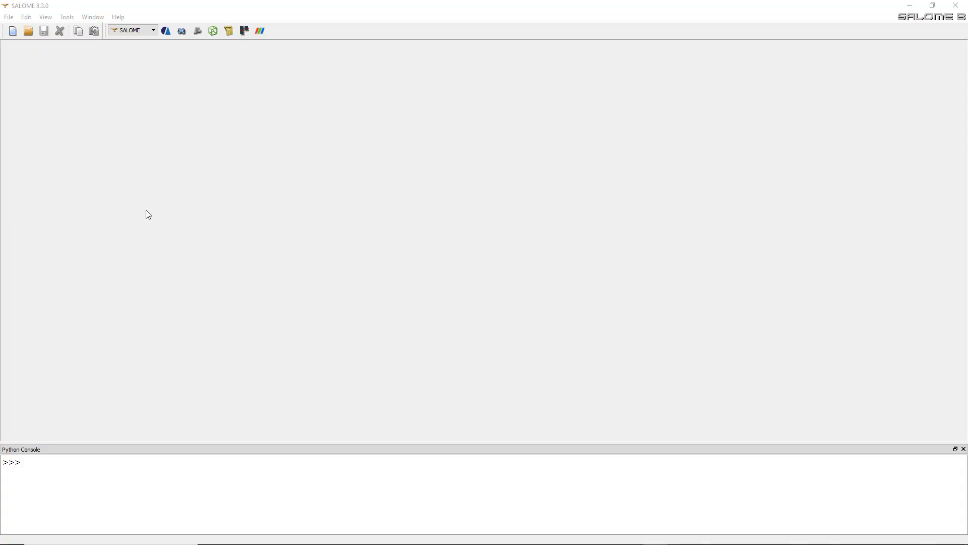
# - Create a new study and activate the Geometry module
pyautogui.click(265, 196)
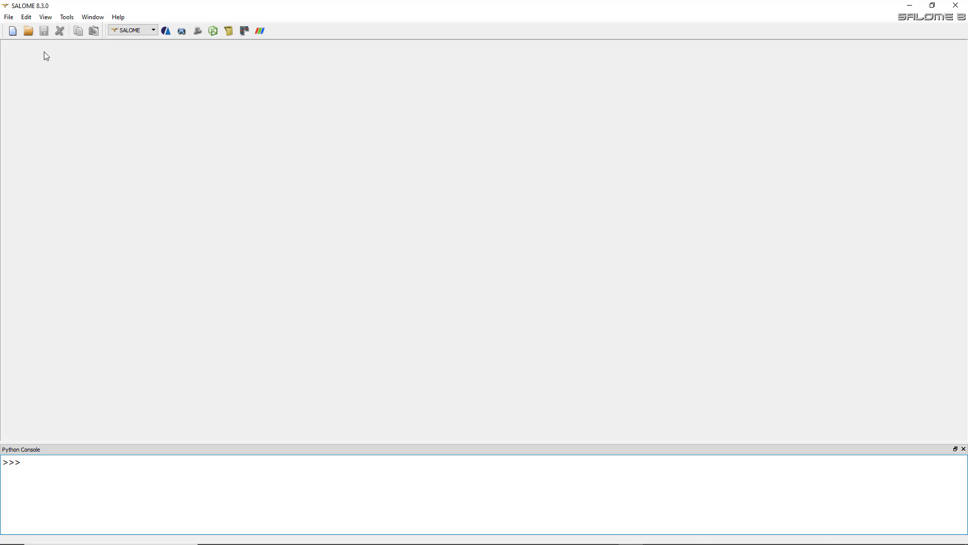
pyautogui.click(15, 31)
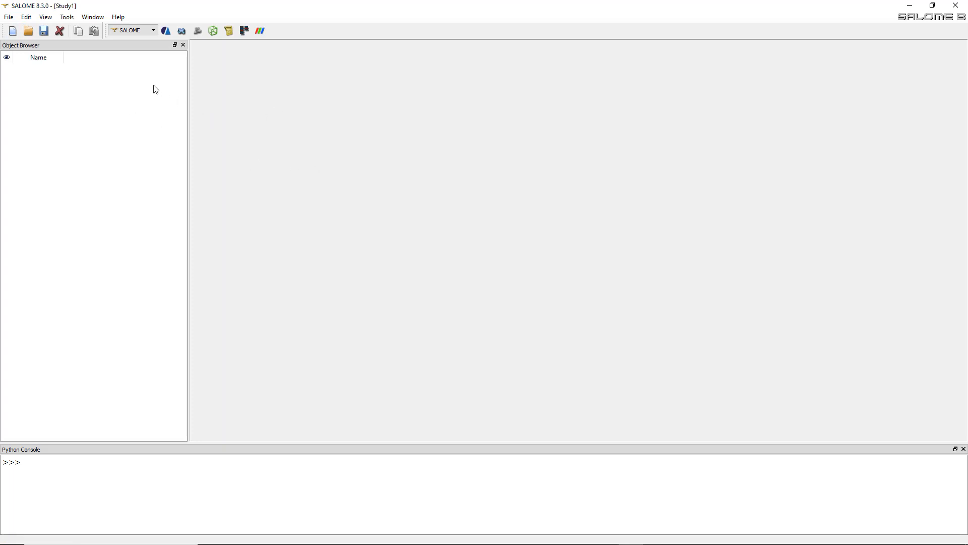
pyautogui.click(183, 31)
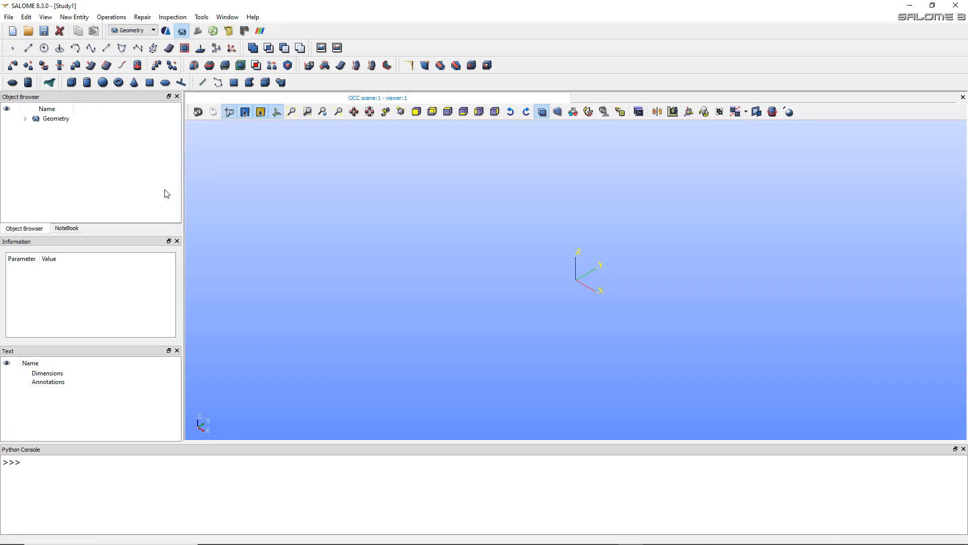
# - Import the STEP file wrench.step into the geometry, taking its embedded millimetre units into account
pyautogui.click(9, 16)
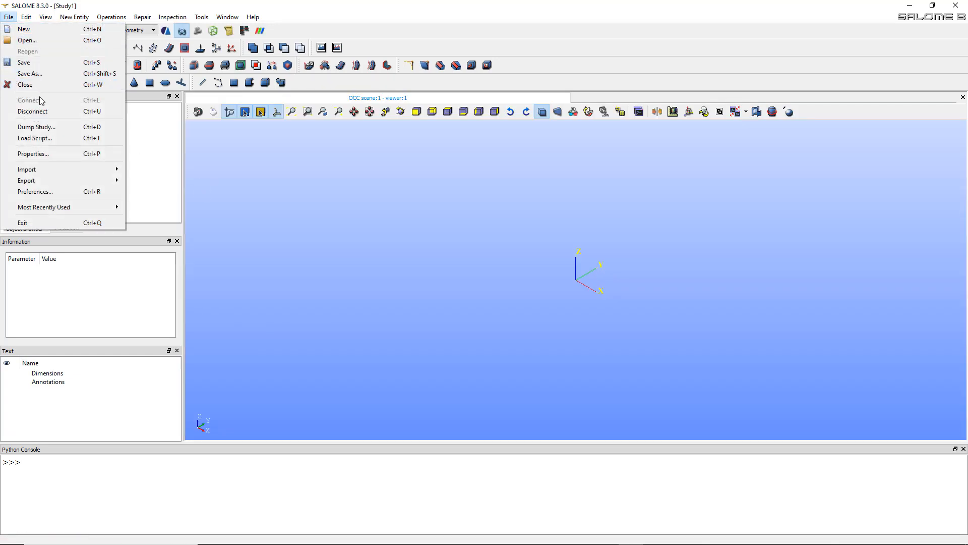
pyautogui.moveTo(60, 170)
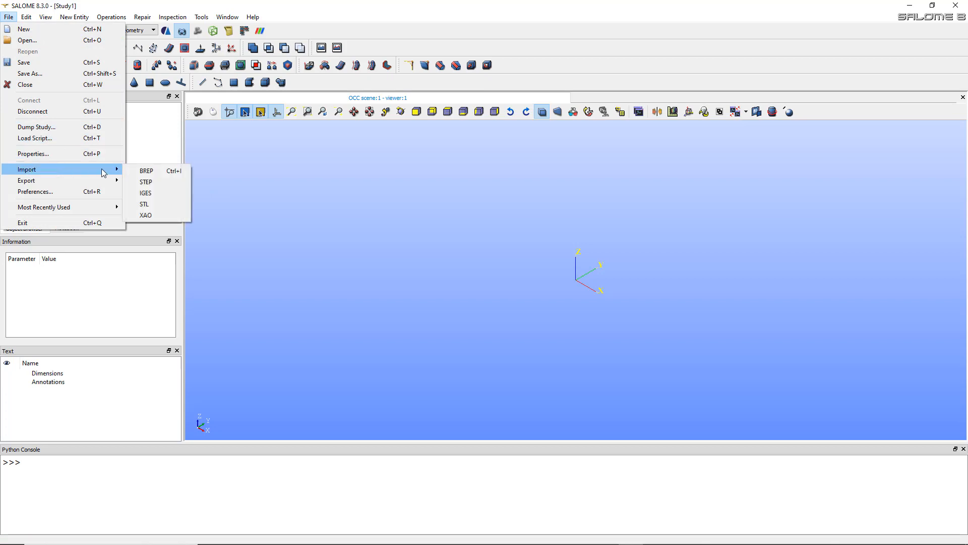
pyautogui.click(154, 180)
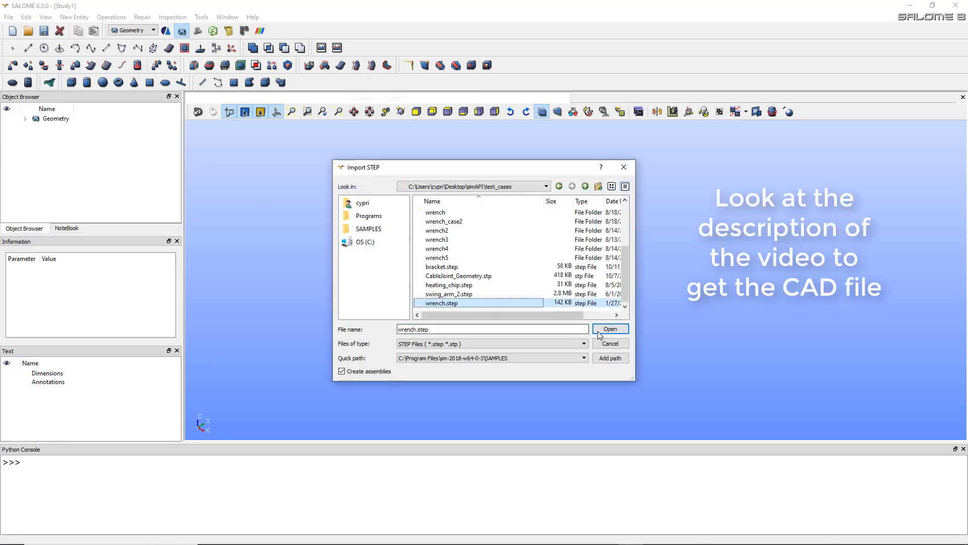
pyautogui.click(605, 329)
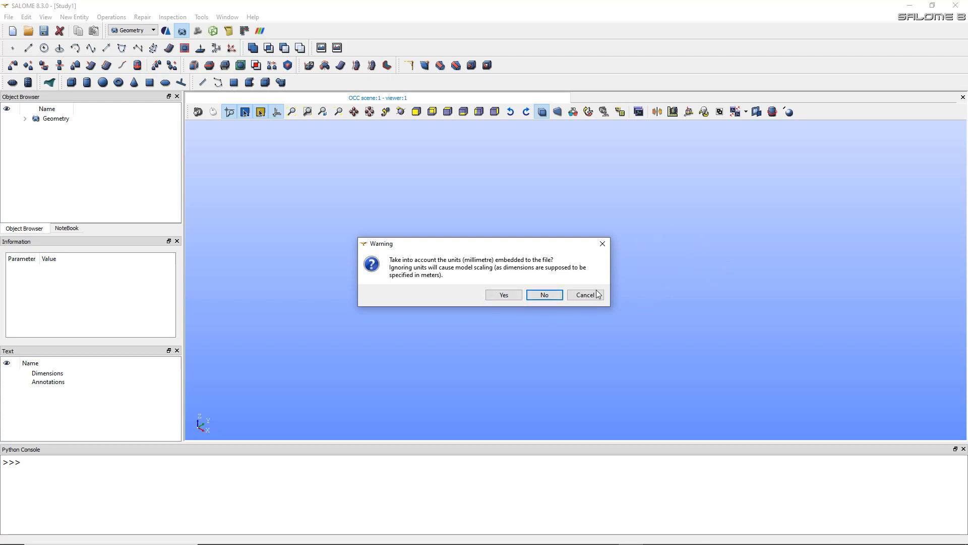
pyautogui.click(512, 297)
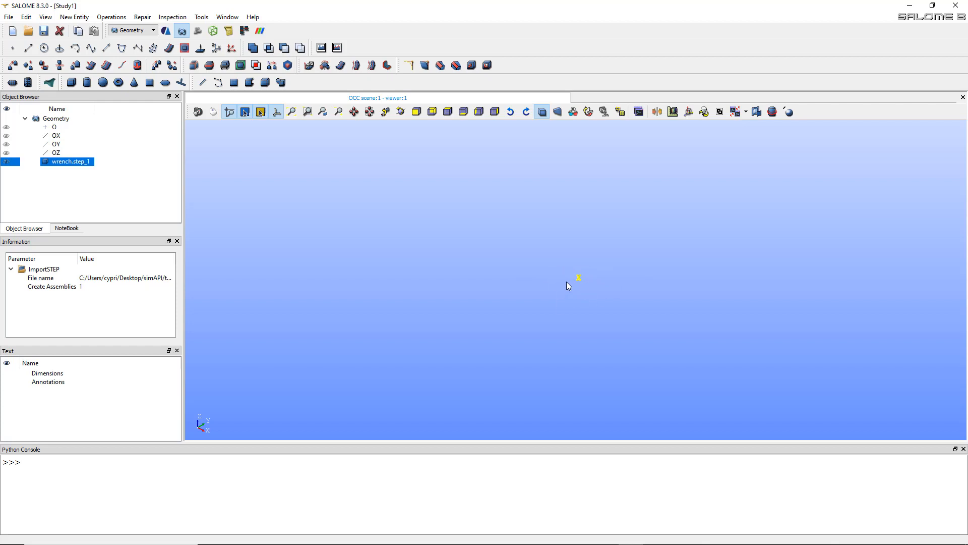
# - Check the bounding box dimensions of the imported wrench.step_1 shape without creating a box object
pyautogui.scroll(8, 539, 285)
pyautogui.scroll(8, 615, 286)
pyautogui.scroll(10, 592, 226)
pyautogui.scroll(2, 591, 226)
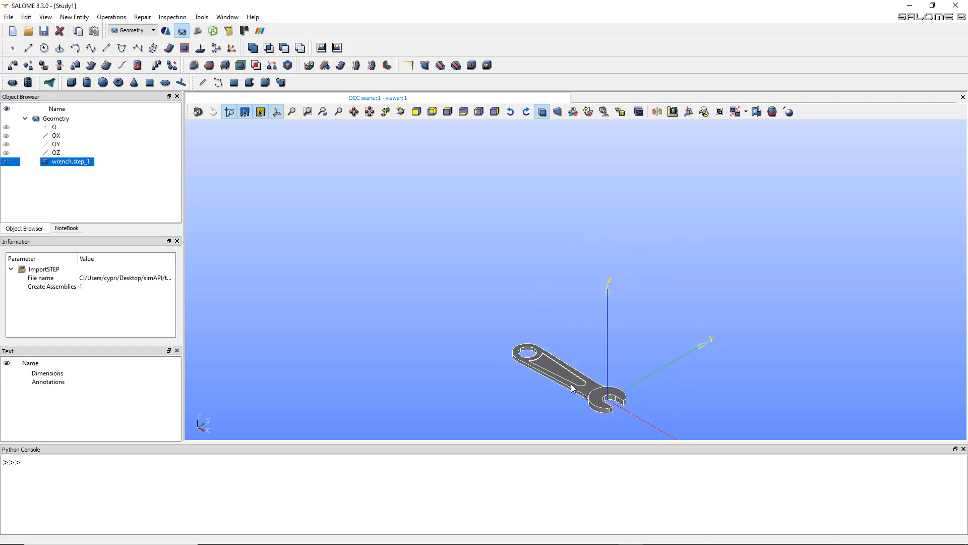
pyautogui.scroll(-5, 567, 397)
pyautogui.scroll(8, 567, 397)
pyautogui.scroll(3, 595, 347)
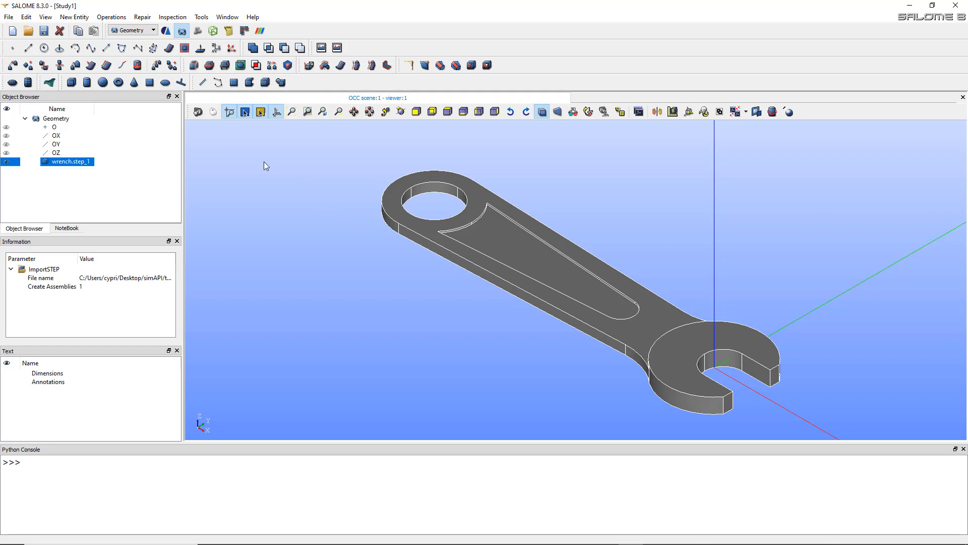
pyautogui.click(173, 17)
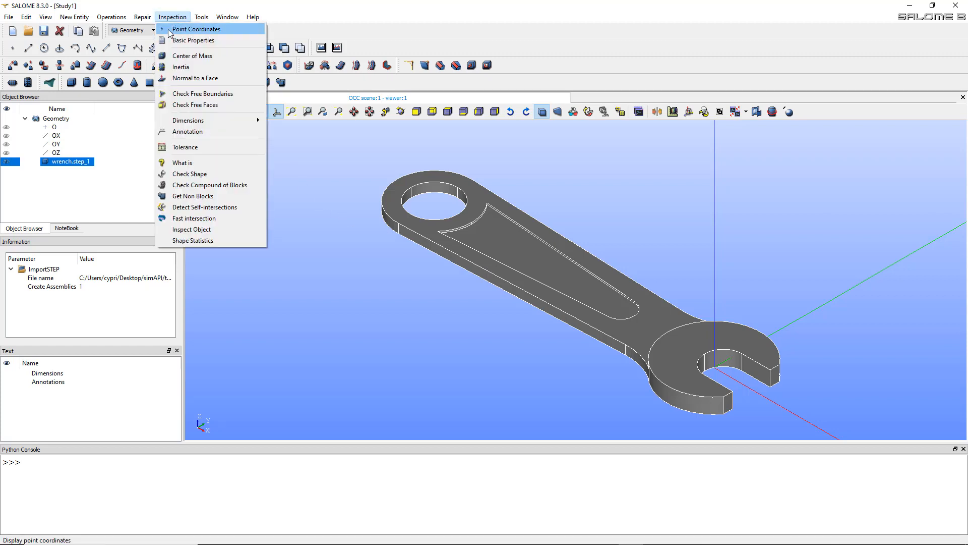
pyautogui.moveTo(200, 122)
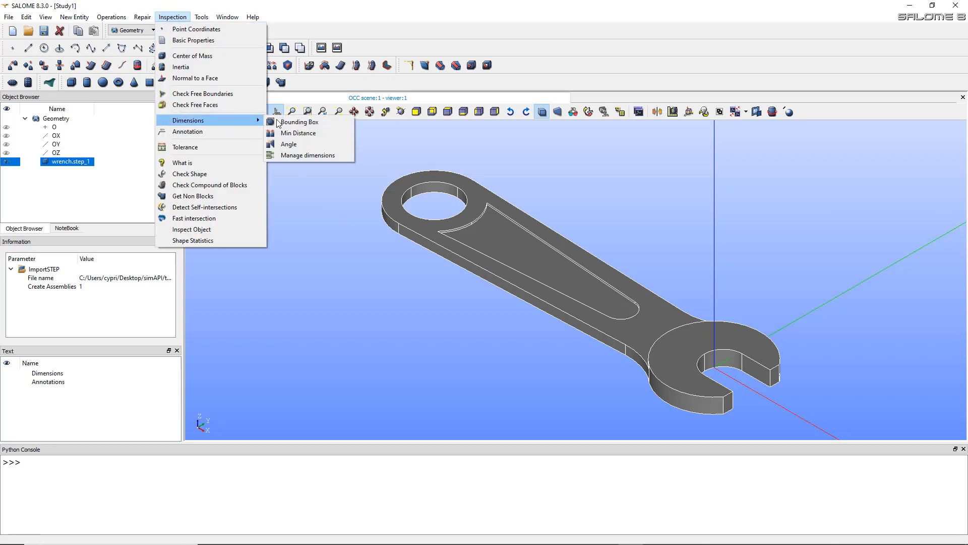
pyautogui.click(316, 122)
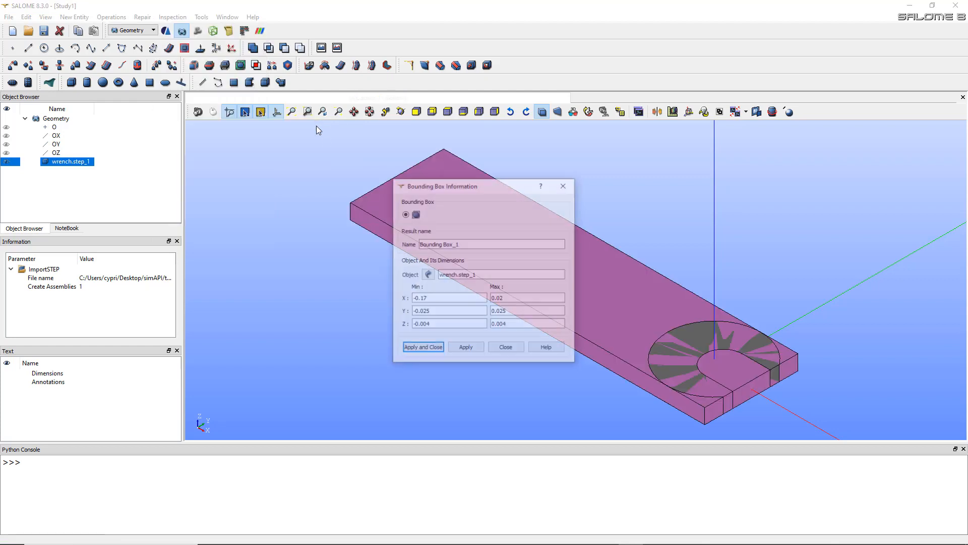
pyautogui.moveTo(482, 187); pyautogui.dragTo(254, 183)
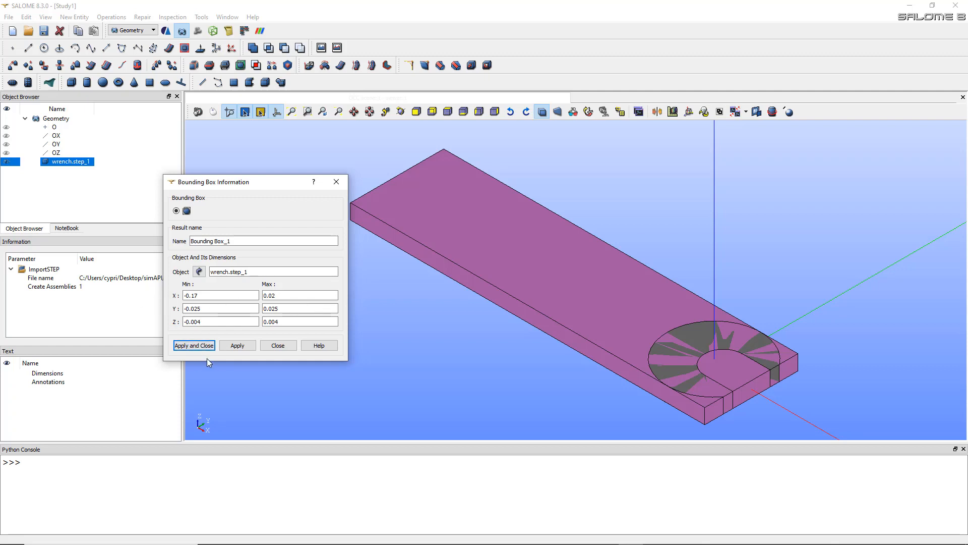
pyautogui.click(271, 348)
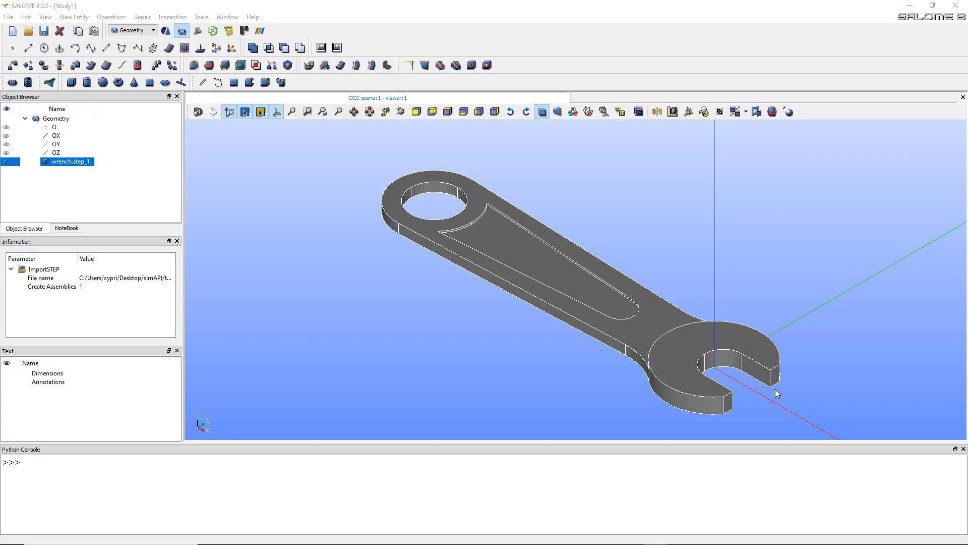
# - Start a geometry group of faces on wrench.step_1 and add the flat inner face of one wrench jaw
pyautogui.scroll(-1, 776, 389)
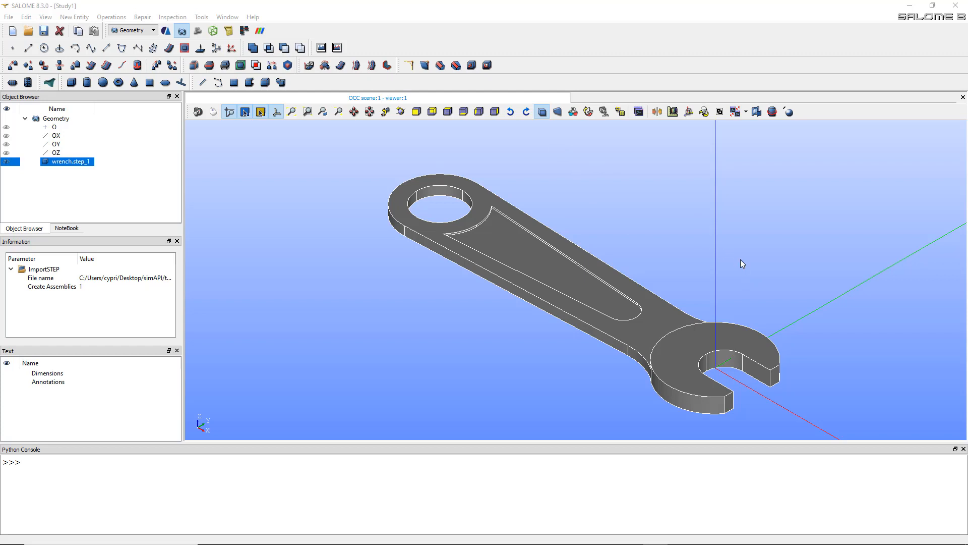
pyautogui.scroll(2, 741, 260)
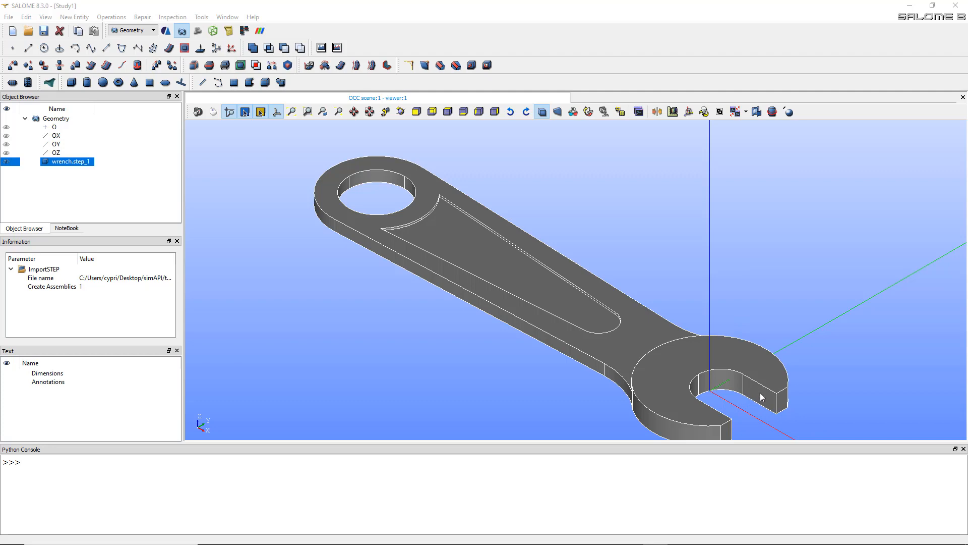
pyautogui.keyDown('ctrl'); pyautogui.moveTo(757, 357); pyautogui.dragTo(599, 339, button='right'); pyautogui.keyUp('ctrl')
pyautogui.keyDown('ctrl'); pyautogui.moveTo(557, 396); pyautogui.dragTo(792, 341, button='right'); pyautogui.keyUp('ctrl')
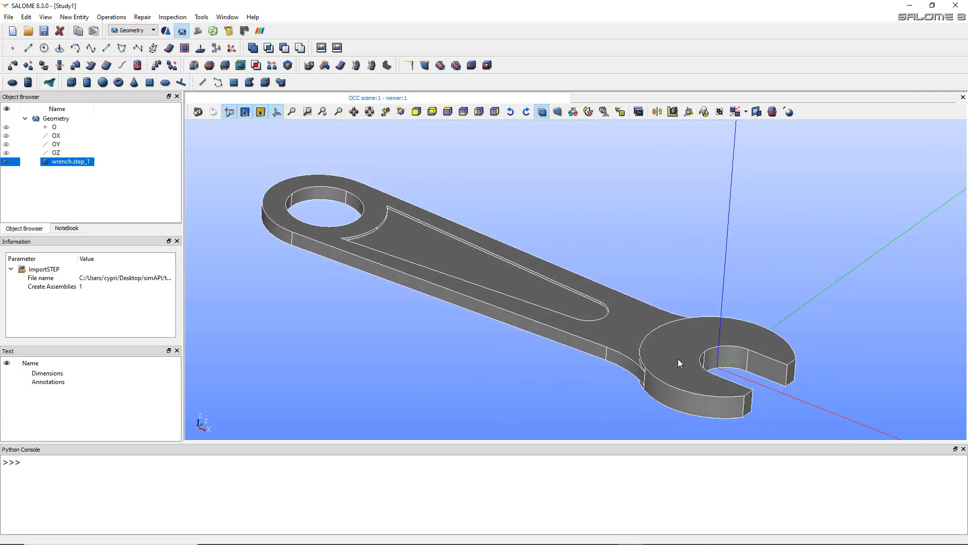
pyautogui.click(84, 17)
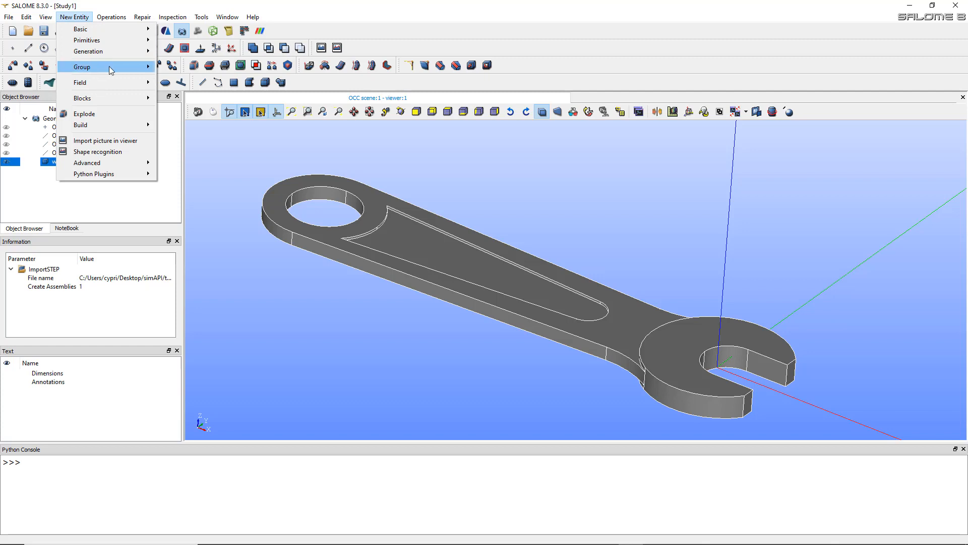
pyautogui.moveTo(131, 67)
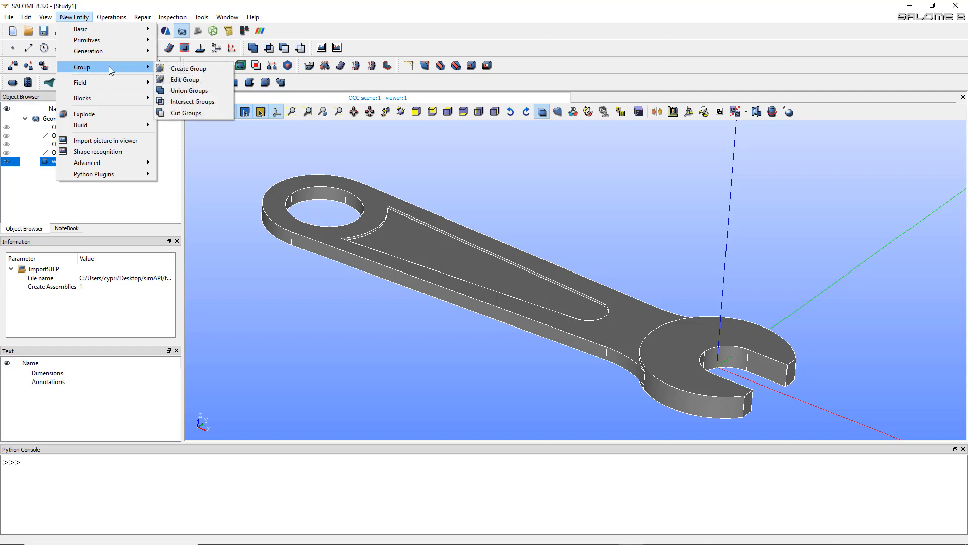
pyautogui.click(186, 68)
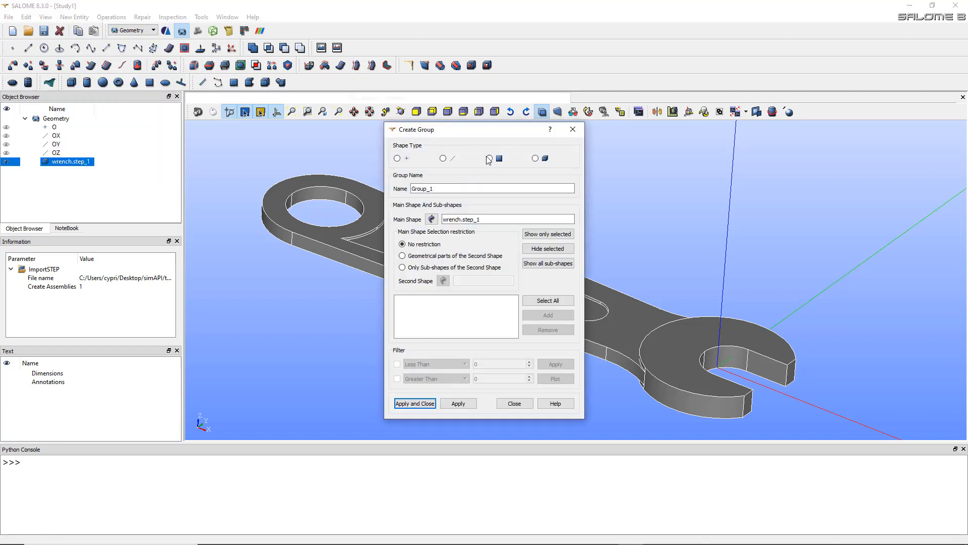
pyautogui.click(490, 158)
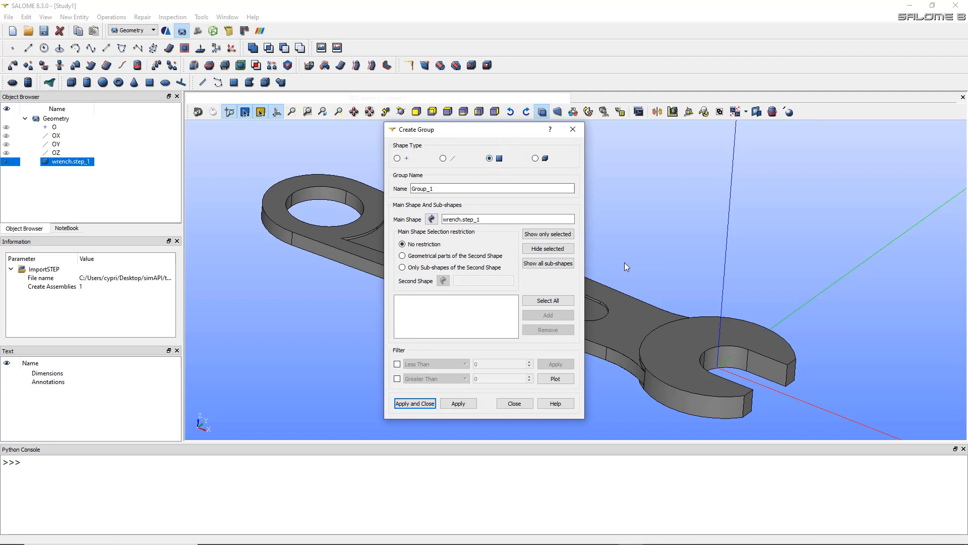
pyautogui.click(770, 369)
pyautogui.scroll(3, 783, 400)
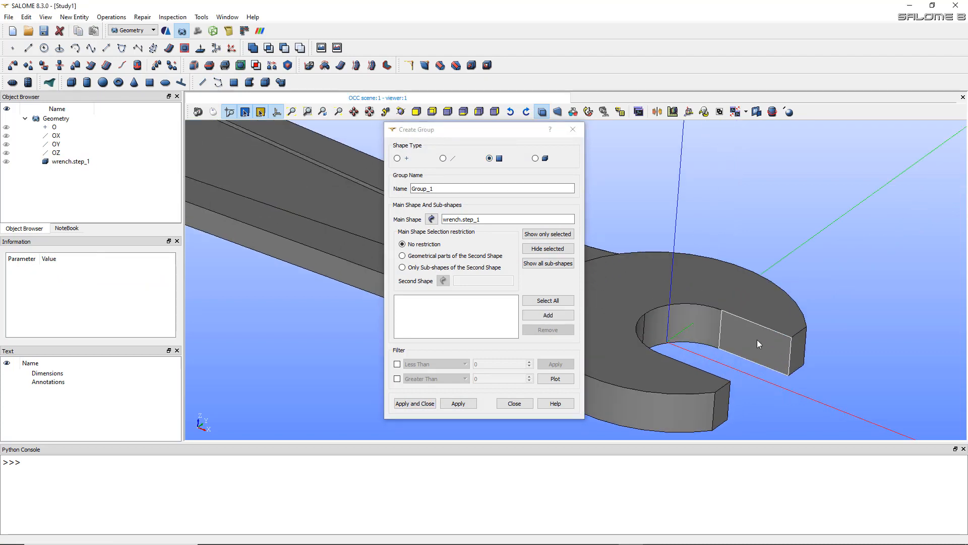
pyautogui.moveTo(429, 129); pyautogui.dragTo(194, 136)
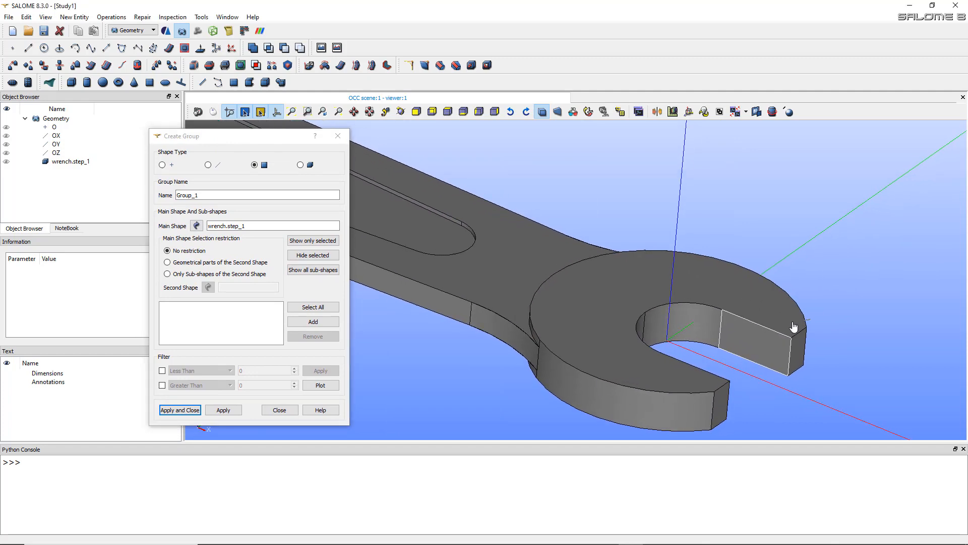
pyautogui.keyDown('ctrl'); pyautogui.moveTo(855, 317); pyautogui.dragTo(838, 338, button='right'); pyautogui.keyUp('ctrl')
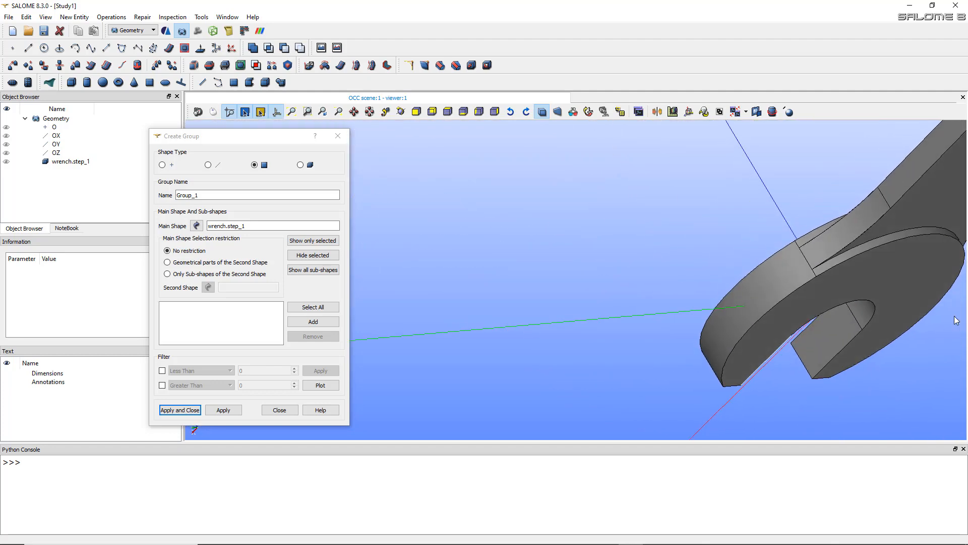
pyautogui.click(838, 338)
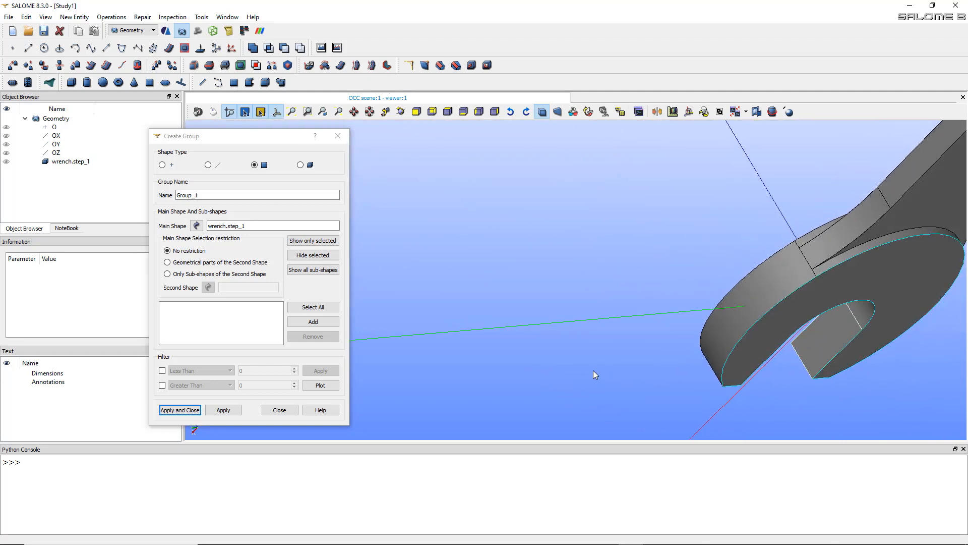
pyautogui.click(313, 322)
# - Add the flat inner face of the opposite wrench jaw to the face group
pyautogui.keyDown('ctrl'); pyautogui.moveTo(399, 323); pyautogui.dragTo(458, 382, button='right'); pyautogui.keyUp('ctrl')
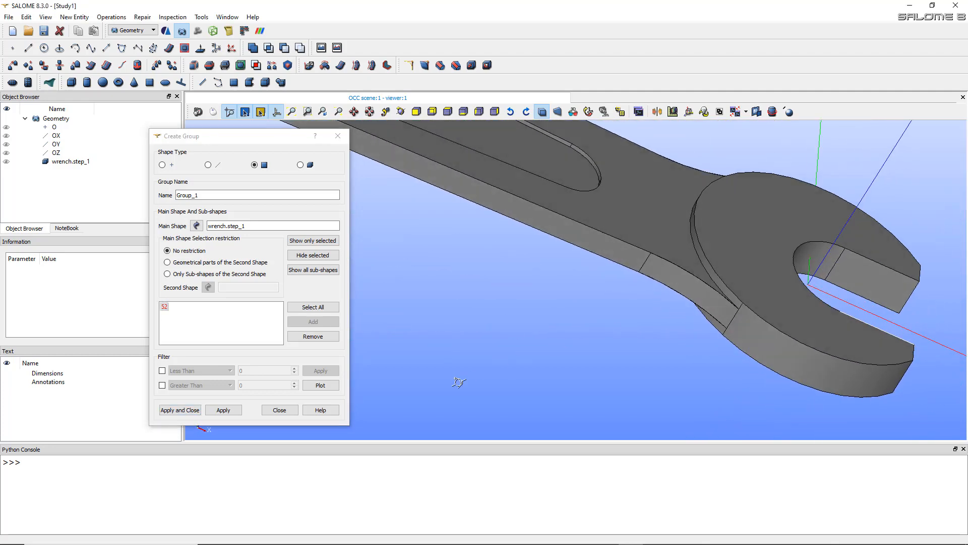
pyautogui.click(883, 279)
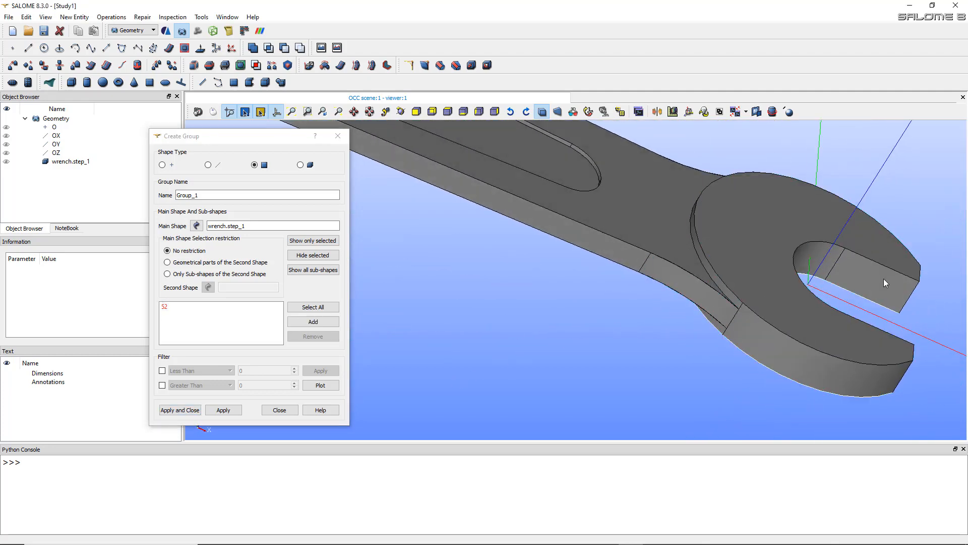
pyautogui.click(903, 298)
pyautogui.click(325, 323)
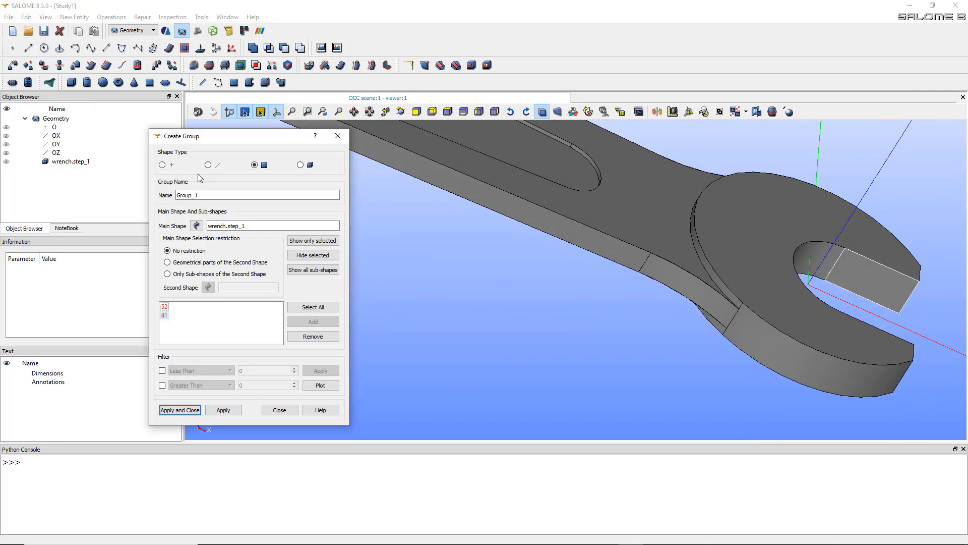
# - Name the face group Fixed_faces and create it, keeping group creation open
pyautogui.doubleClick(183, 195)
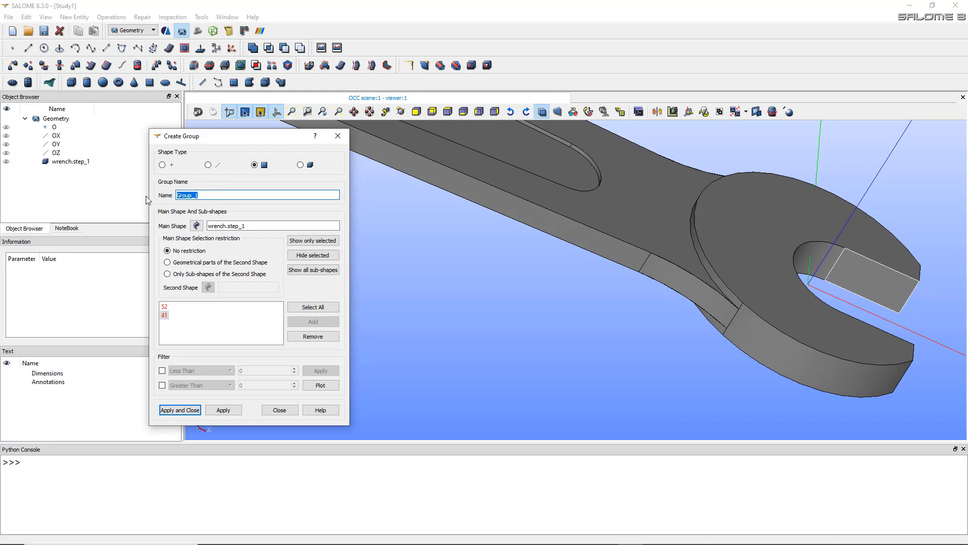
pyautogui.write('Fixed_faces')
pyautogui.click(223, 410)
pyautogui.scroll(-12, 715, 281)
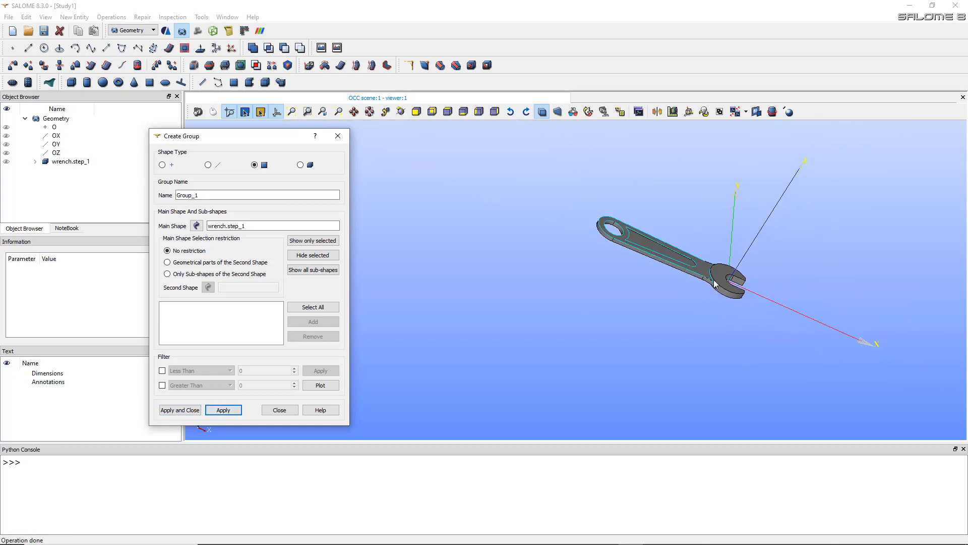
# - Add the two adjacent curved inner faces on the +Y side of the wrench's handle hole to the new face group
pyautogui.scroll(5, 715, 281)
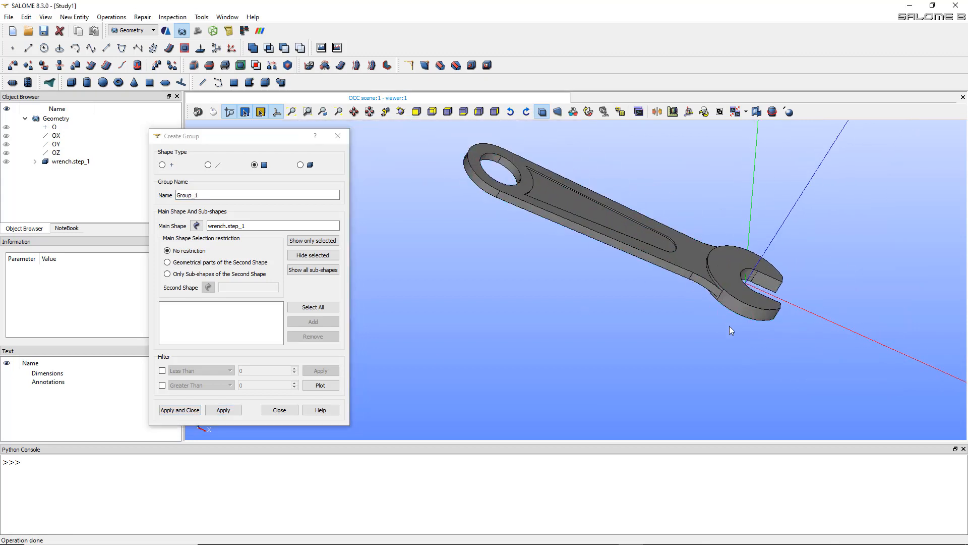
pyautogui.keyDown('ctrl'); pyautogui.moveTo(729, 326); pyautogui.dragTo(679, 306, button='middle'); pyautogui.keyUp('ctrl')
pyautogui.keyDown('ctrl'); pyautogui.moveTo(679, 306); pyautogui.dragTo(644, 365, button='right'); pyautogui.keyUp('ctrl')
pyautogui.scroll(-7, 613, 330)
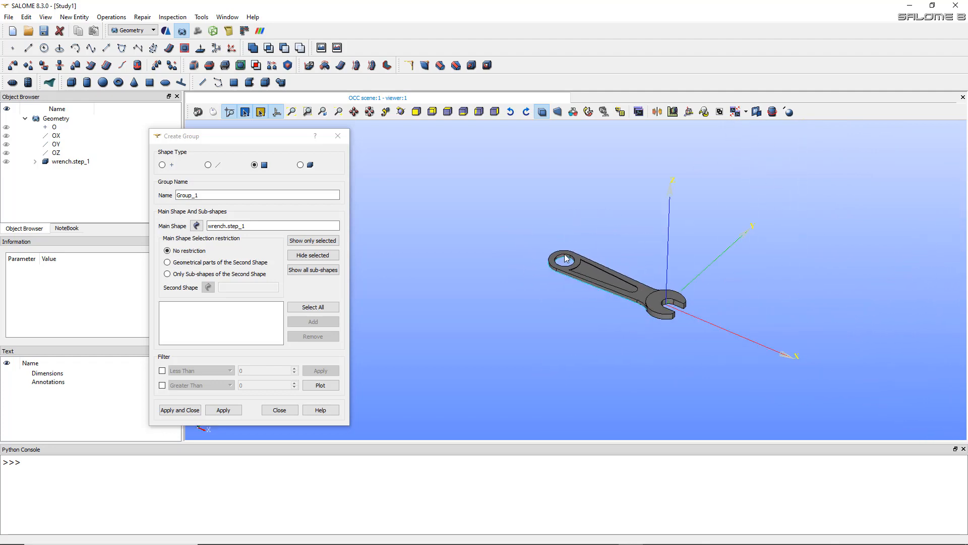
pyautogui.scroll(10, 627, 349)
pyautogui.scroll(3, 586, 280)
pyautogui.scroll(-2, 547, 201)
pyautogui.scroll(3, 549, 205)
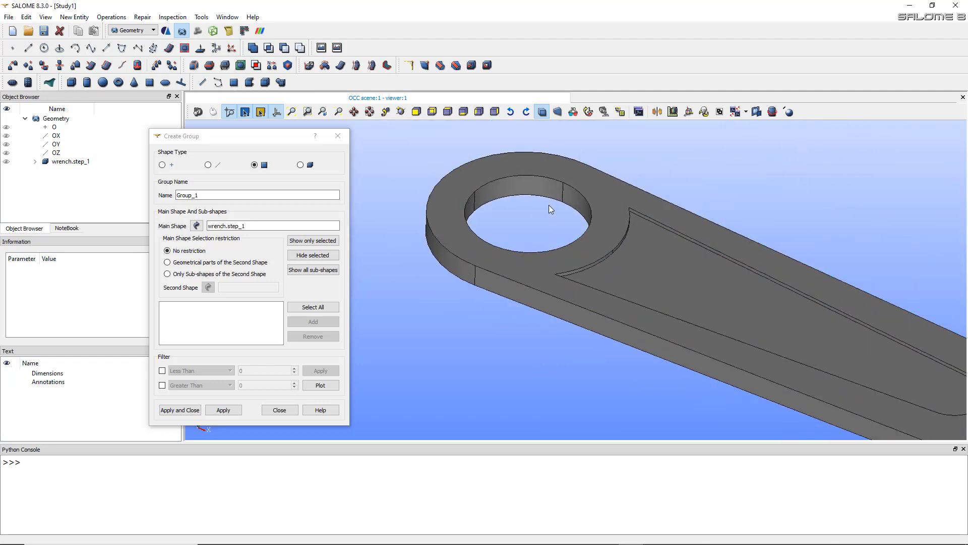
pyautogui.moveTo(536, 231)
pyautogui.keyDown('ctrl'); pyautogui.mouseDown(button='middle')
pyautogui.moveTo(540, 241)
pyautogui.moveTo(553, 233)
pyautogui.mouseUp(button='middle'); pyautogui.keyUp('ctrl')
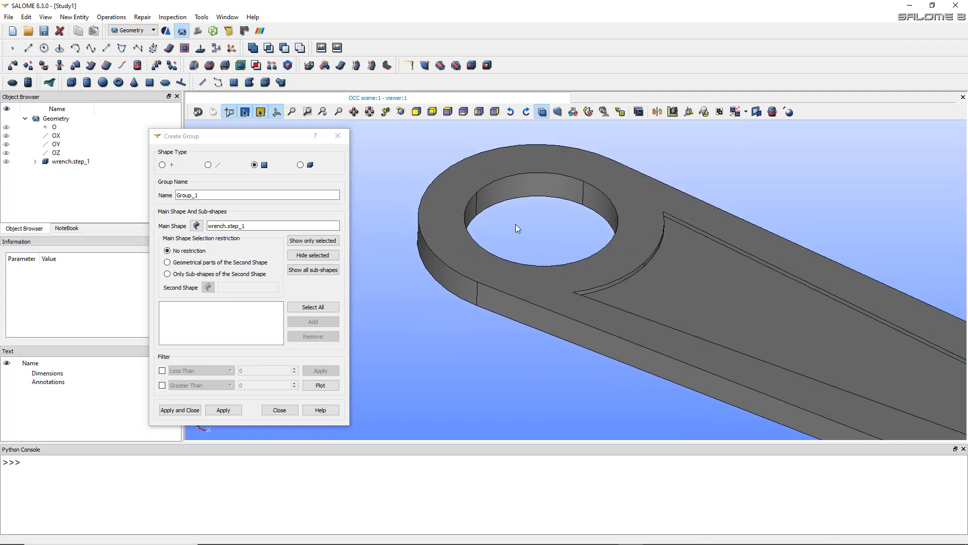
pyautogui.keyDown('ctrl'); pyautogui.moveTo(596, 232); pyautogui.dragTo(600, 260, button='middle'); pyautogui.keyUp('ctrl')
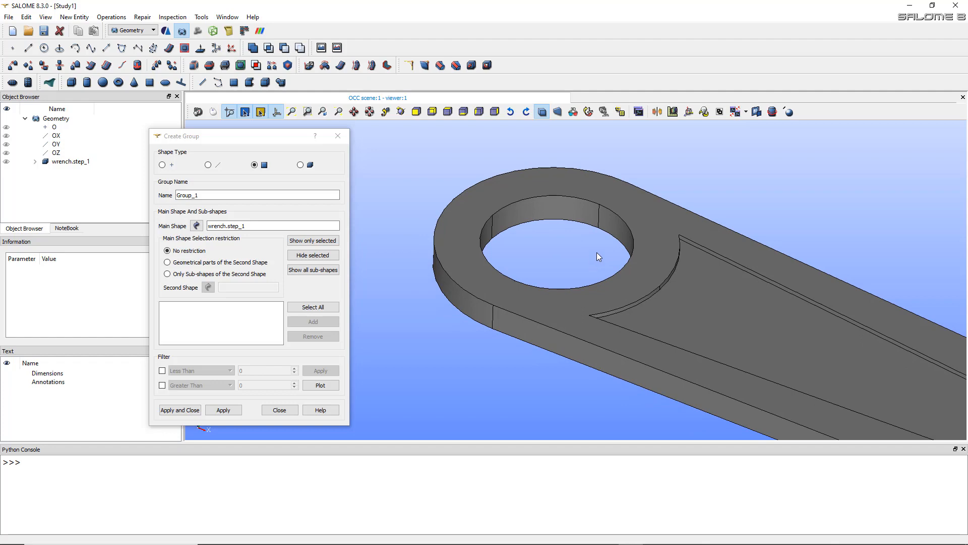
pyautogui.keyDown('ctrl'); pyautogui.moveTo(597, 252); pyautogui.dragTo(638, 263, button='right'); pyautogui.keyUp('ctrl')
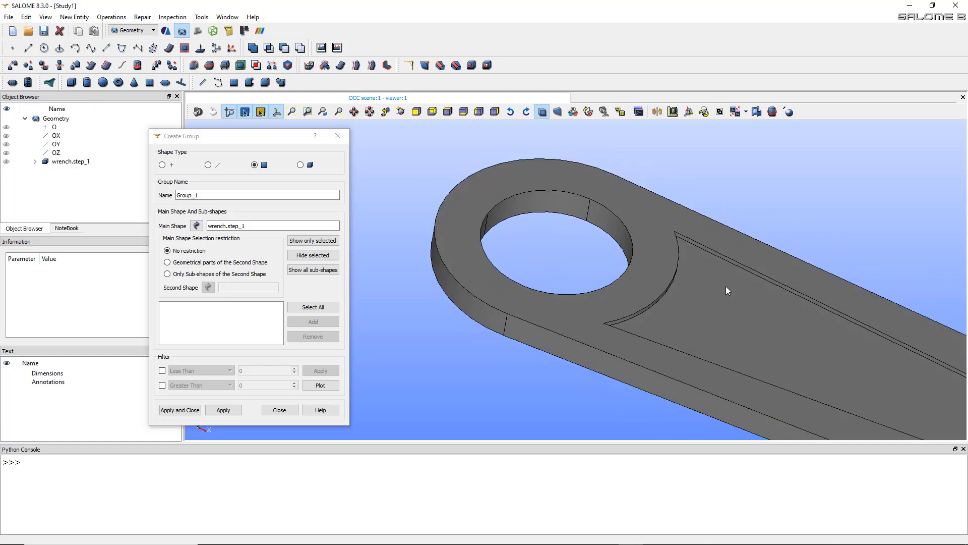
pyautogui.moveTo(308, 130); pyautogui.dragTo(367, 130)
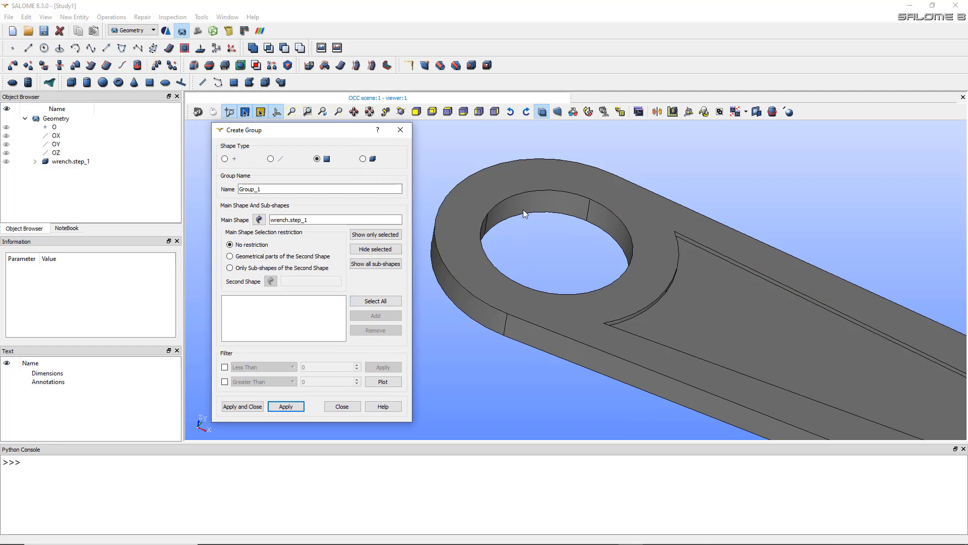
pyautogui.scroll(3, 546, 208)
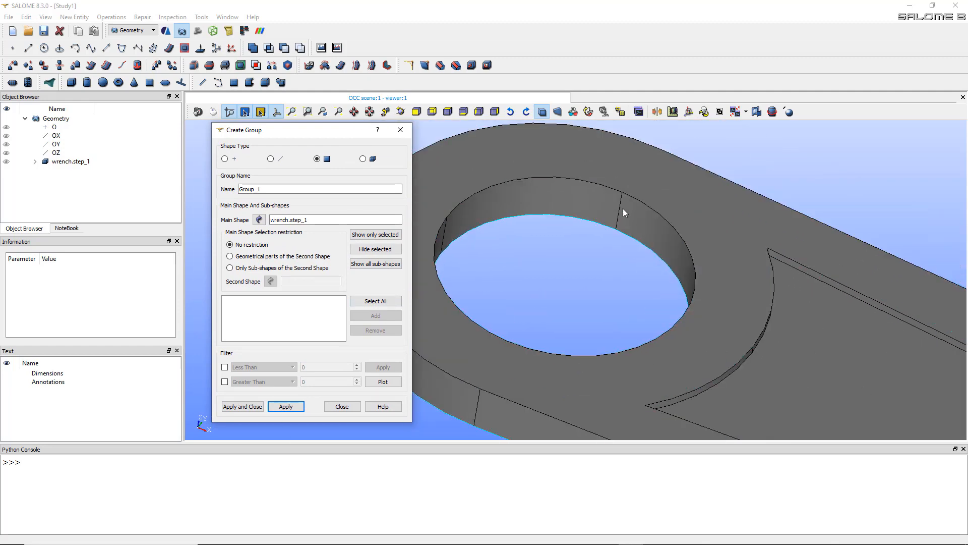
pyautogui.scroll(-3, 575, 244)
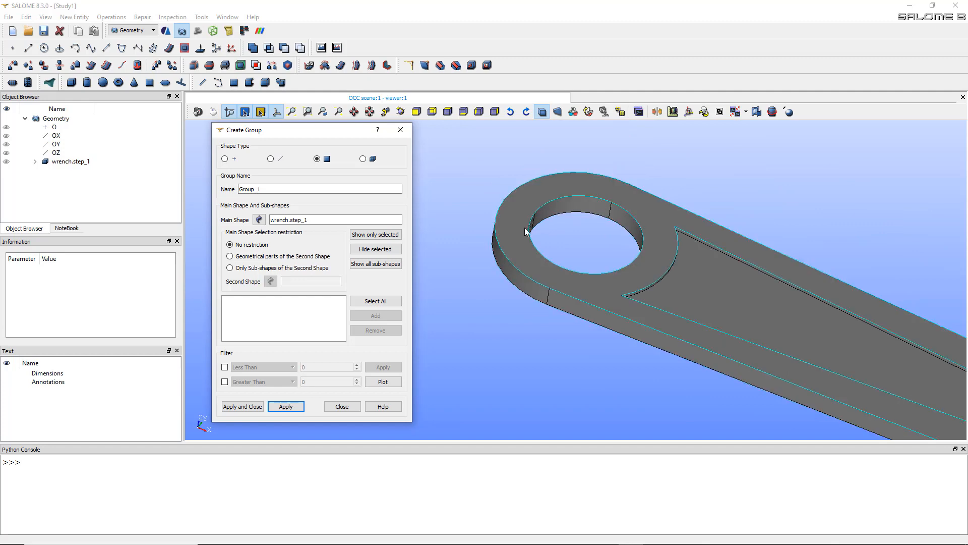
pyautogui.keyDown('ctrl'); pyautogui.moveTo(622, 269); pyautogui.dragTo(668, 159, button='right'); pyautogui.keyUp('ctrl')
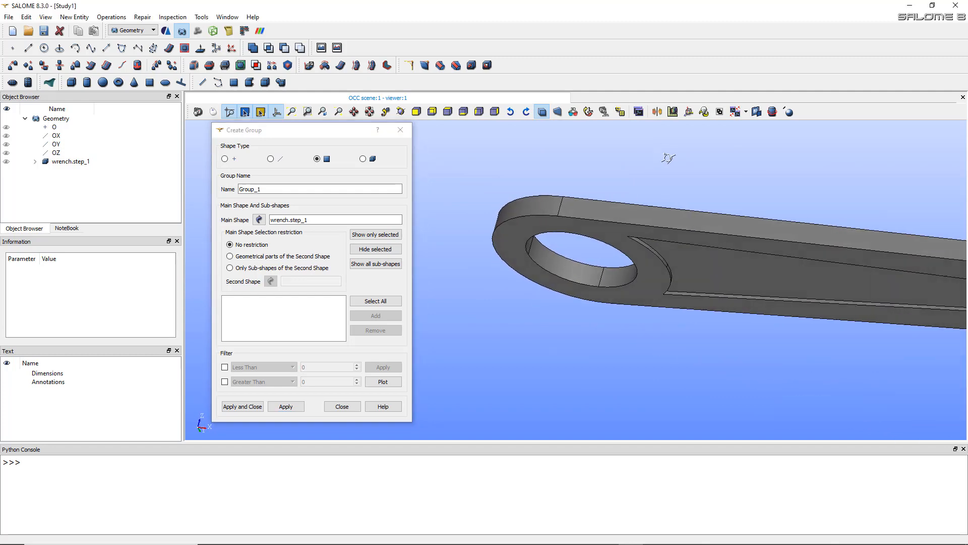
pyautogui.scroll(5, 592, 278)
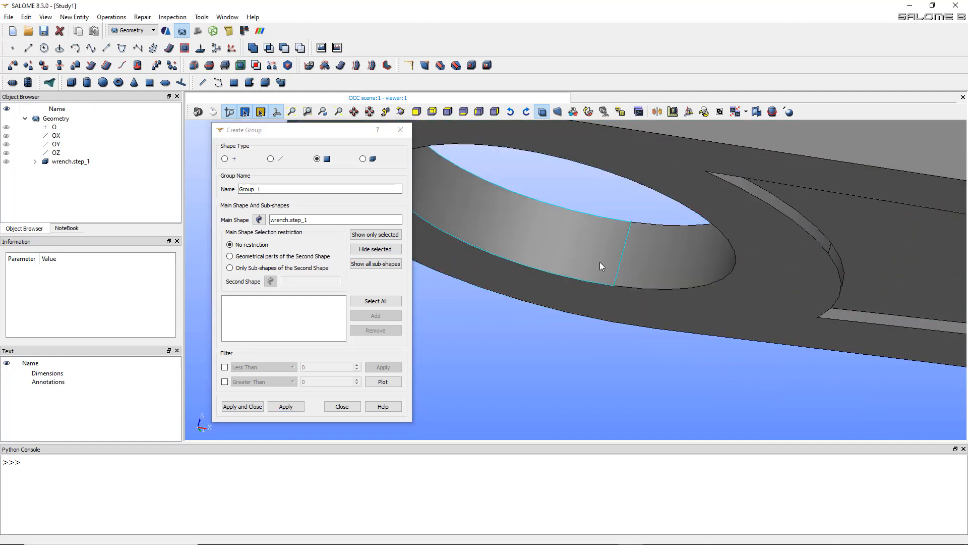
pyautogui.click(600, 262)
pyautogui.keyDown('shift'); pyautogui.click(645, 274); pyautogui.keyUp('shift')
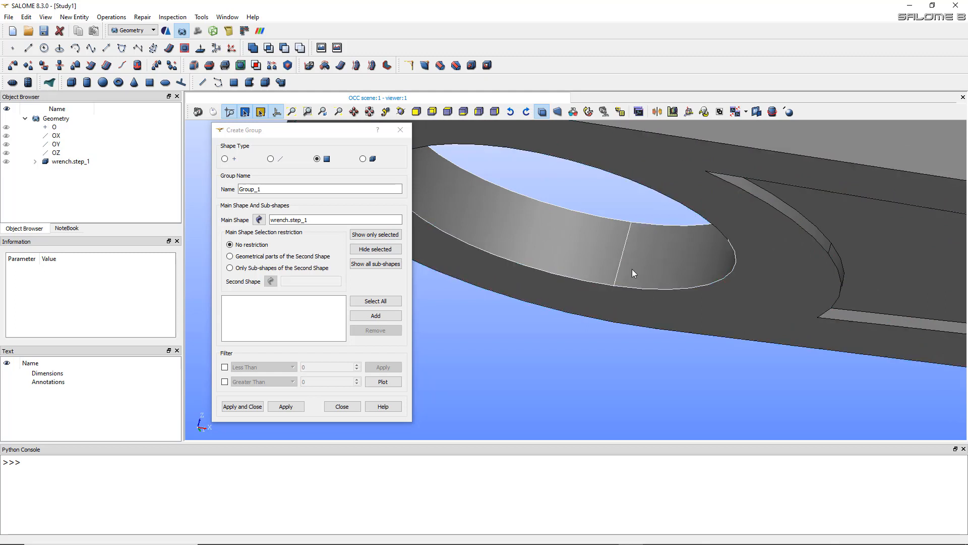
pyautogui.click(391, 315)
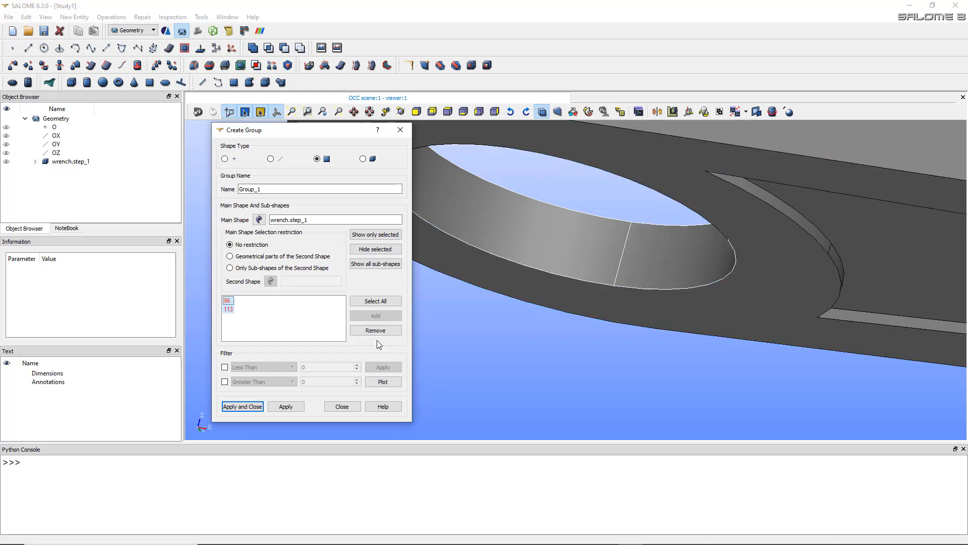
# - Name the face group Pres_surf, create it and finish group creation
pyautogui.doubleClick(293, 189)
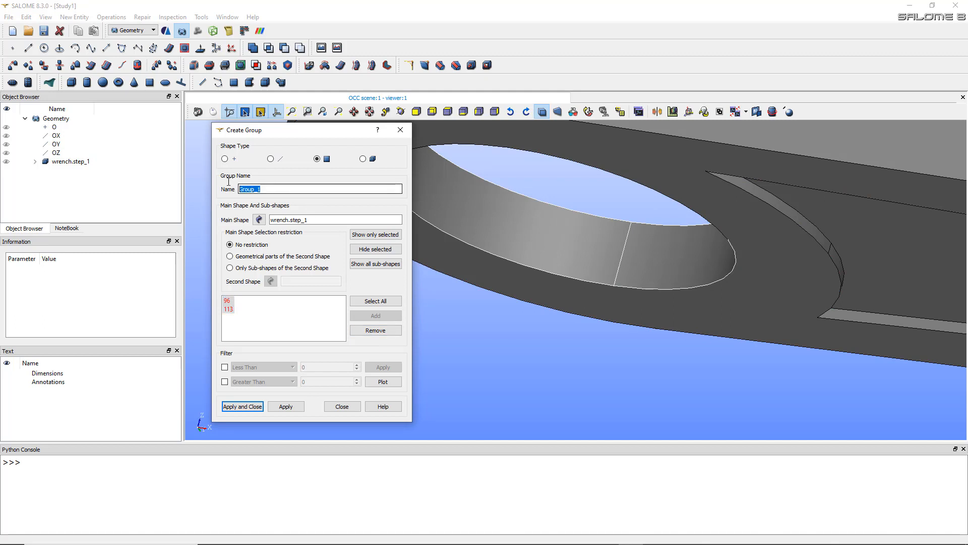
pyautogui.write('Pres_surf')
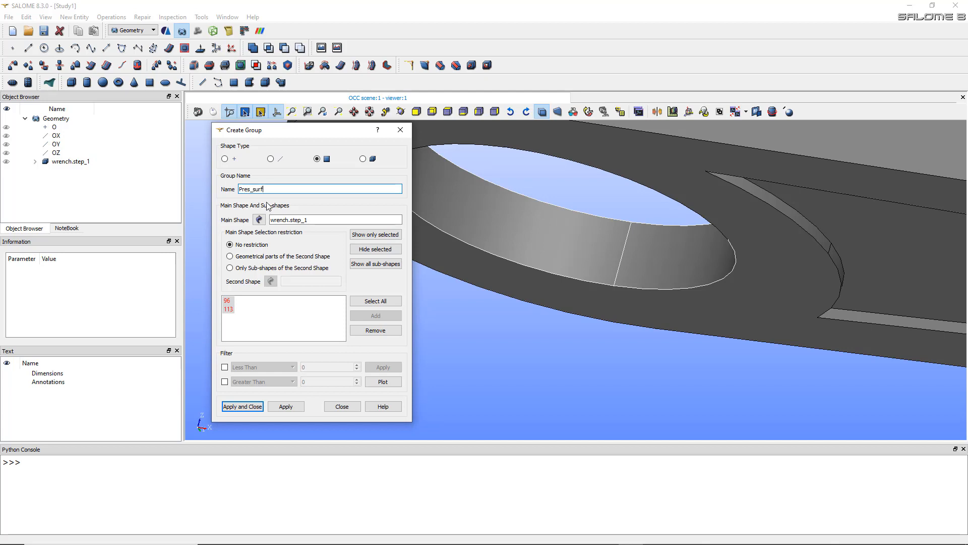
pyautogui.click(255, 408)
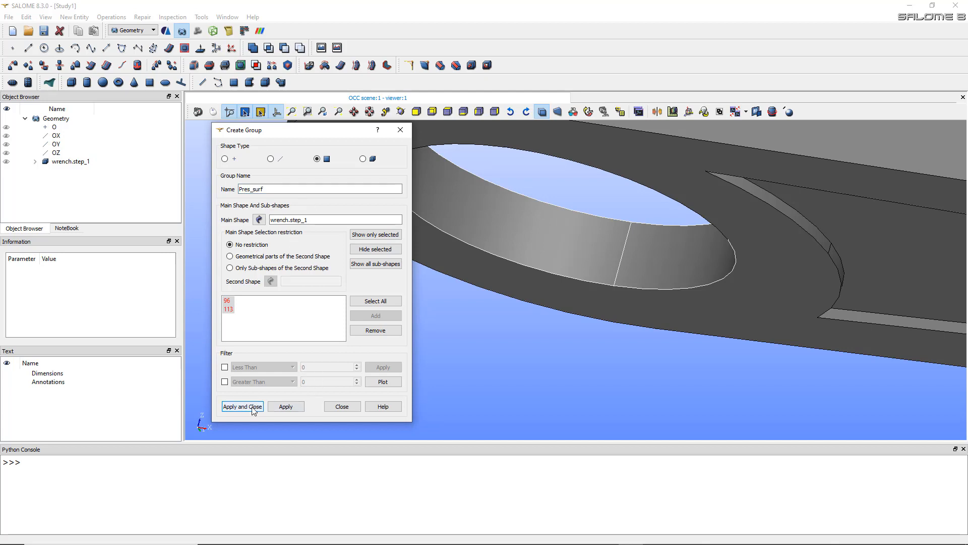
# - Display the Fixed_faces group and the wrench.step_1 shape alongside Pres_surf in the viewer
pyautogui.scroll(-16, 495, 295)
pyautogui.scroll(2, 495, 295)
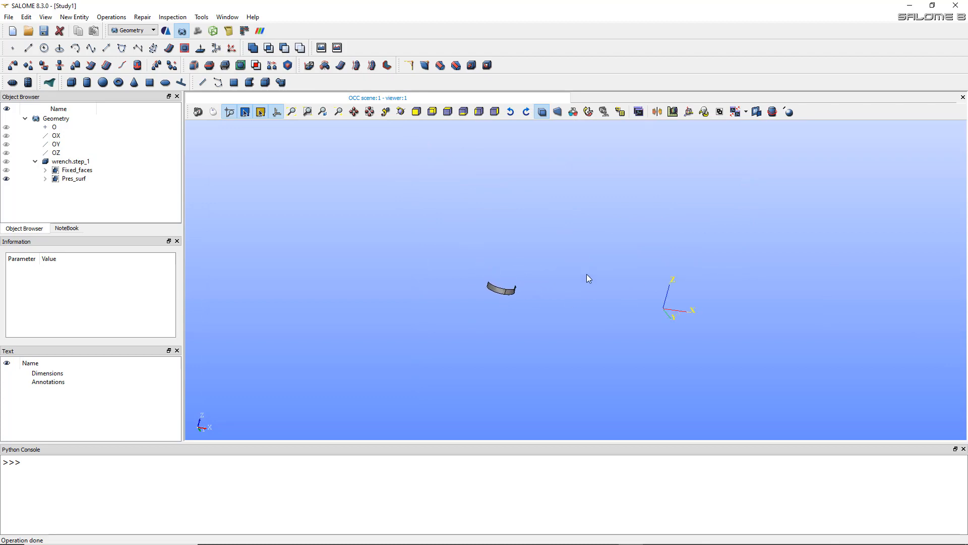
pyautogui.keyDown('ctrl'); pyautogui.moveTo(587, 274); pyautogui.dragTo(535, 343, button='right'); pyautogui.keyUp('ctrl')
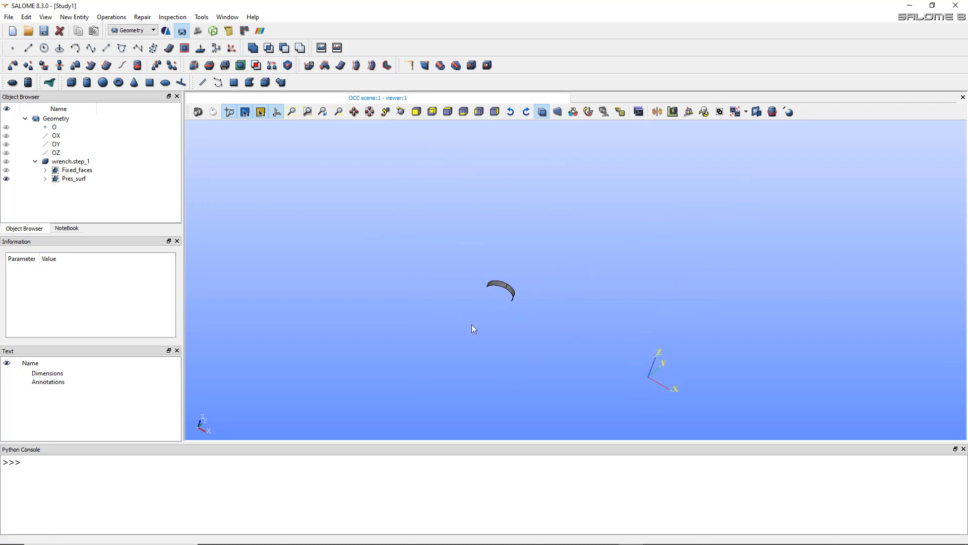
pyautogui.keyDown('ctrl'); pyautogui.moveTo(472, 327); pyautogui.dragTo(545, 348, button='right'); pyautogui.keyUp('ctrl')
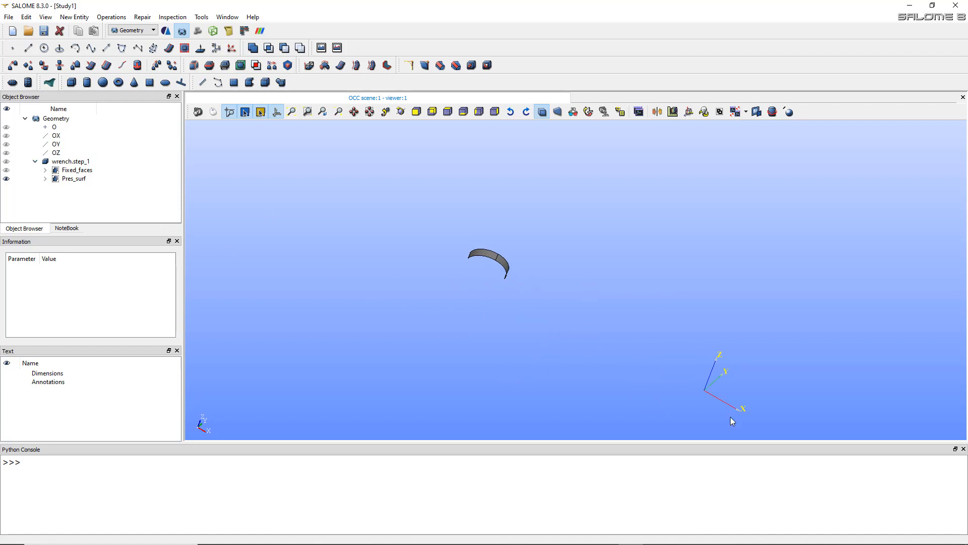
pyautogui.click(6, 171)
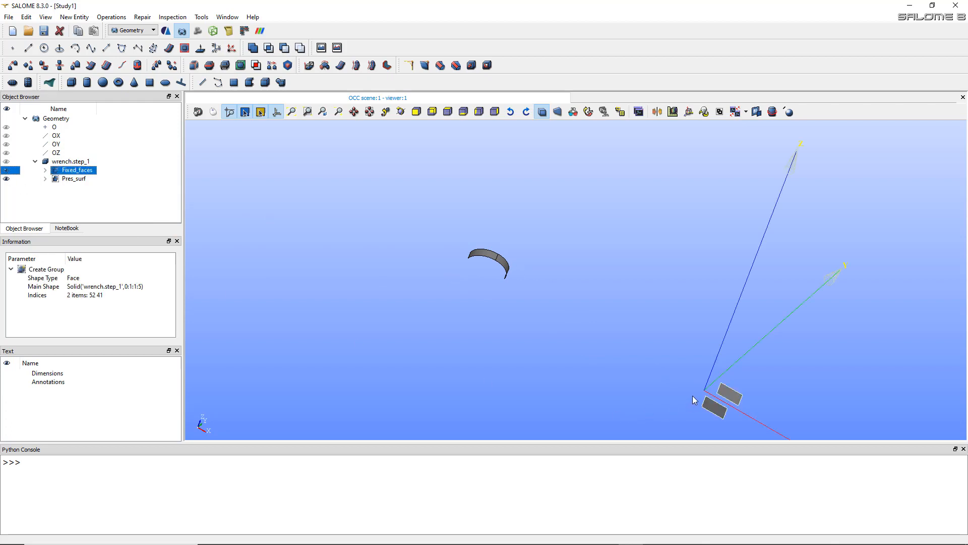
pyautogui.click(6, 161)
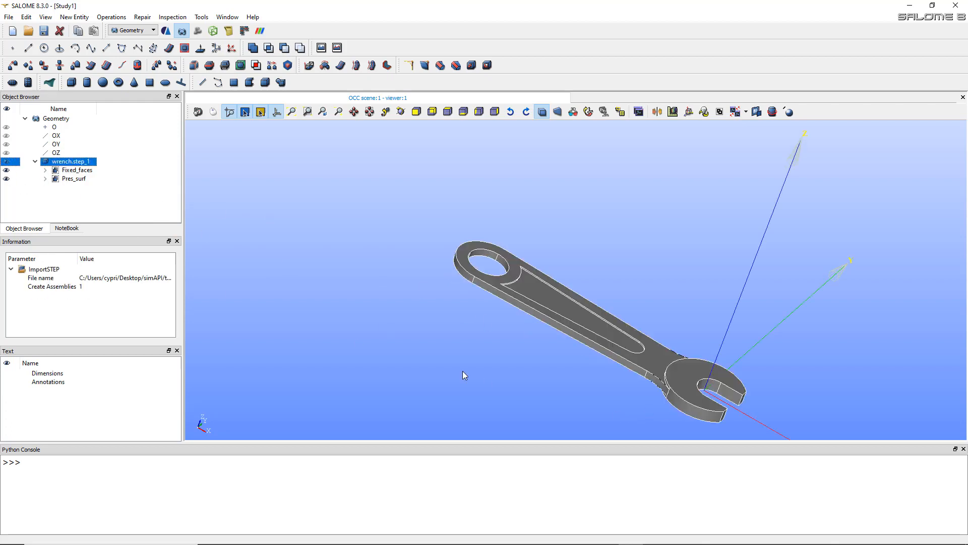
# - Examine the complete wrench from several angles, including the handle hole and jaw areas
pyautogui.scroll(1, 627, 334)
pyautogui.keyDown('ctrl'); pyautogui.moveTo(643, 258); pyautogui.dragTo(469, 250, button='right'); pyautogui.keyUp('ctrl')
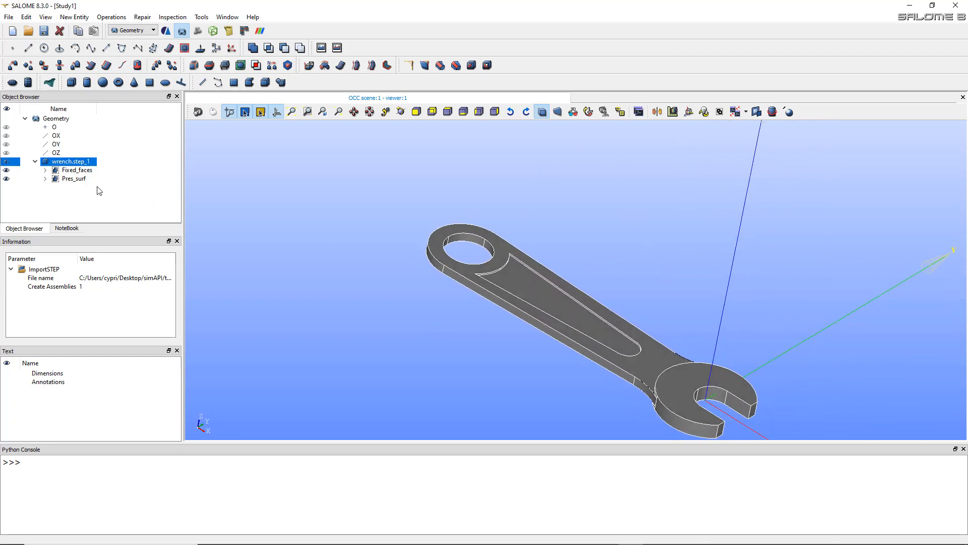
pyautogui.keyDown('ctrl'); pyautogui.moveTo(549, 253); pyautogui.dragTo(614, 318, button='right'); pyautogui.keyUp('ctrl')
pyautogui.keyDown('ctrl'); pyautogui.moveTo(556, 264); pyautogui.dragTo(563, 272, button='middle'); pyautogui.keyUp('ctrl')
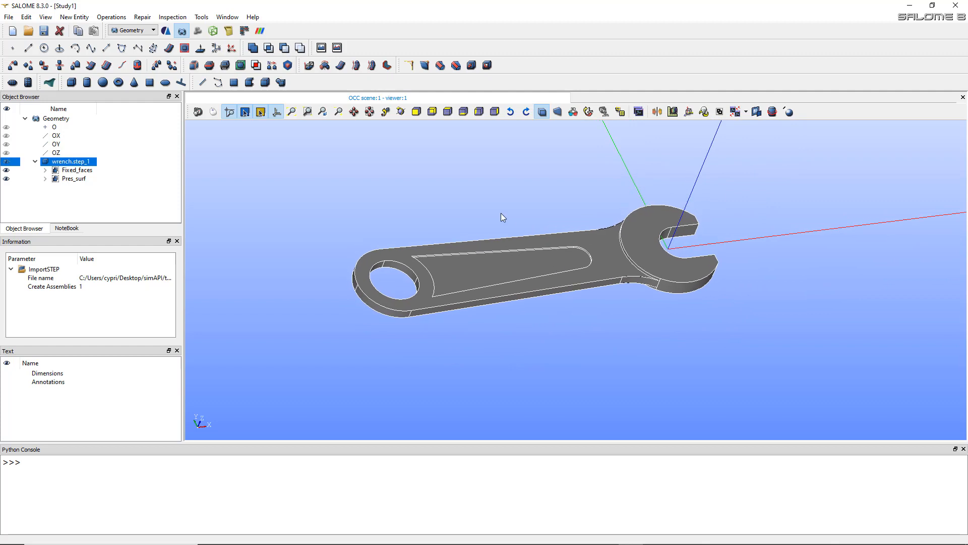
pyautogui.scroll(2, 501, 213)
pyautogui.keyDown('ctrl'); pyautogui.moveTo(633, 257); pyautogui.dragTo(569, 260, button='right'); pyautogui.keyUp('ctrl')
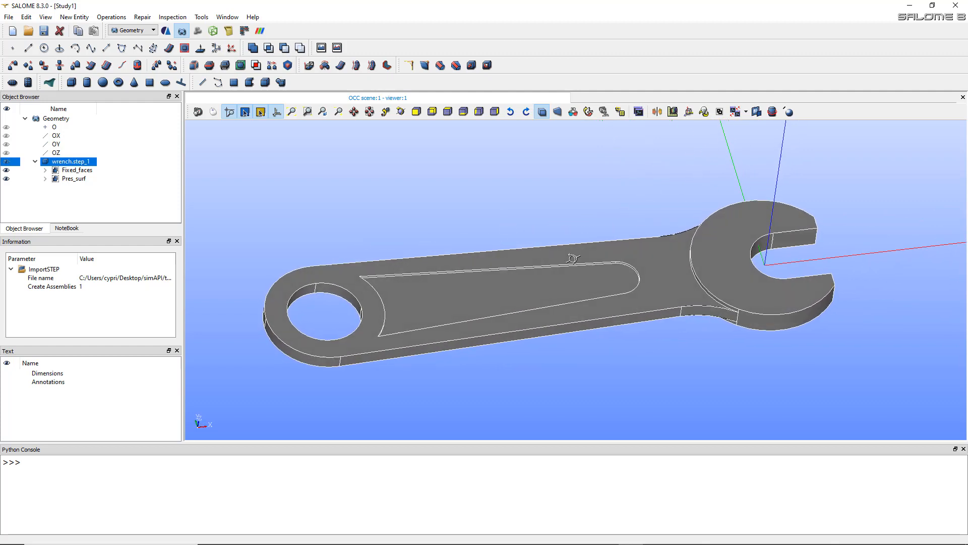
pyautogui.scroll(1, 579, 264)
pyautogui.scroll(-1, 576, 263)
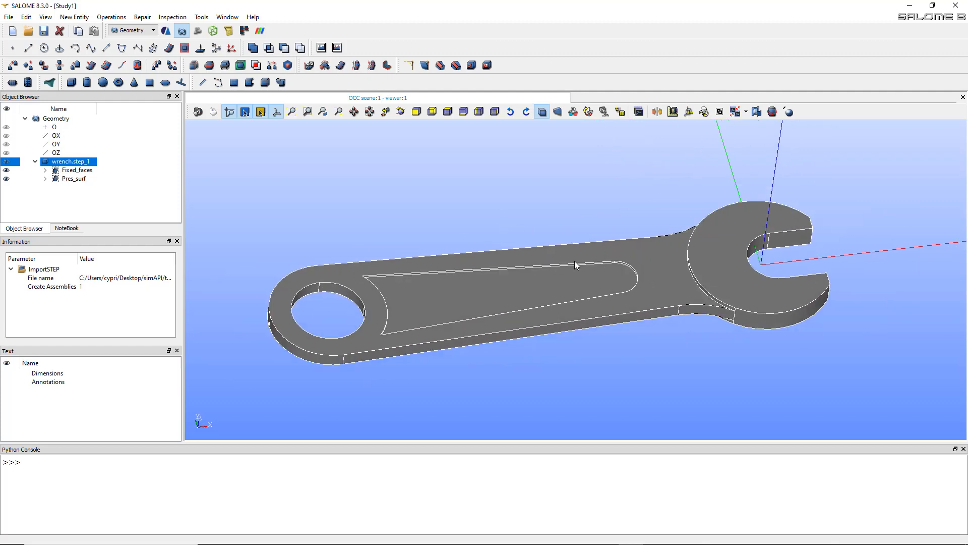
# - Switch to the Mesh module and start Mesh_1 on wrench.step_1 with the NETGEN 1D-2D-3D algorithm
pyautogui.click(201, 32)
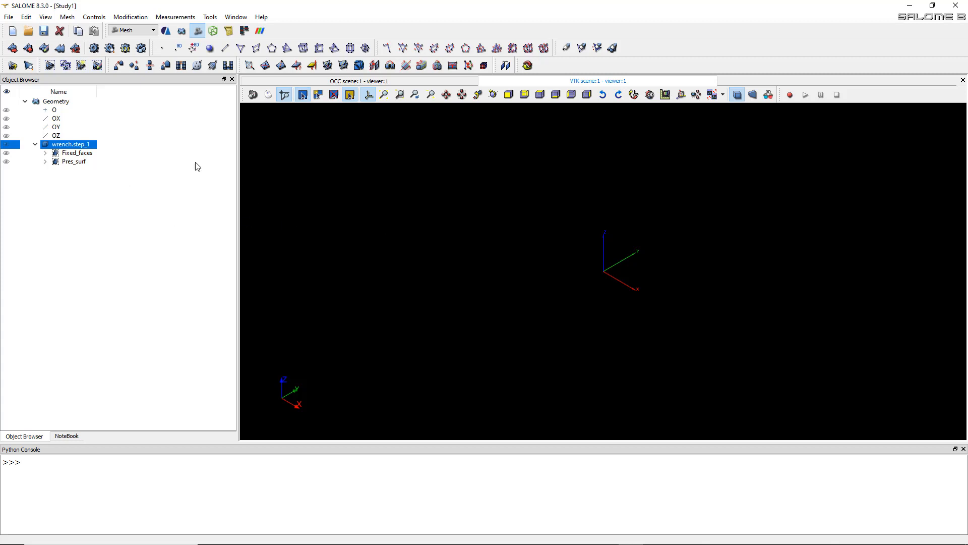
pyautogui.click(16, 50)
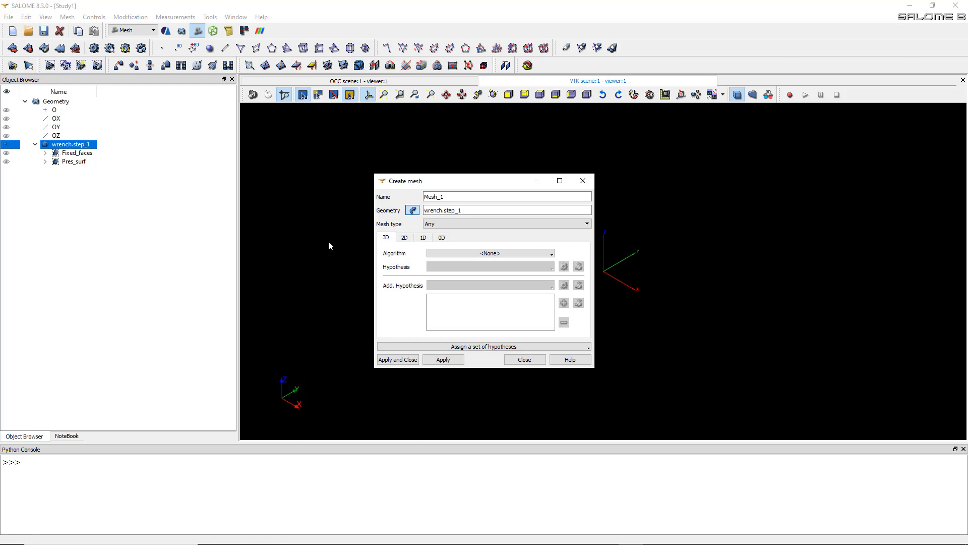
pyautogui.click(488, 254)
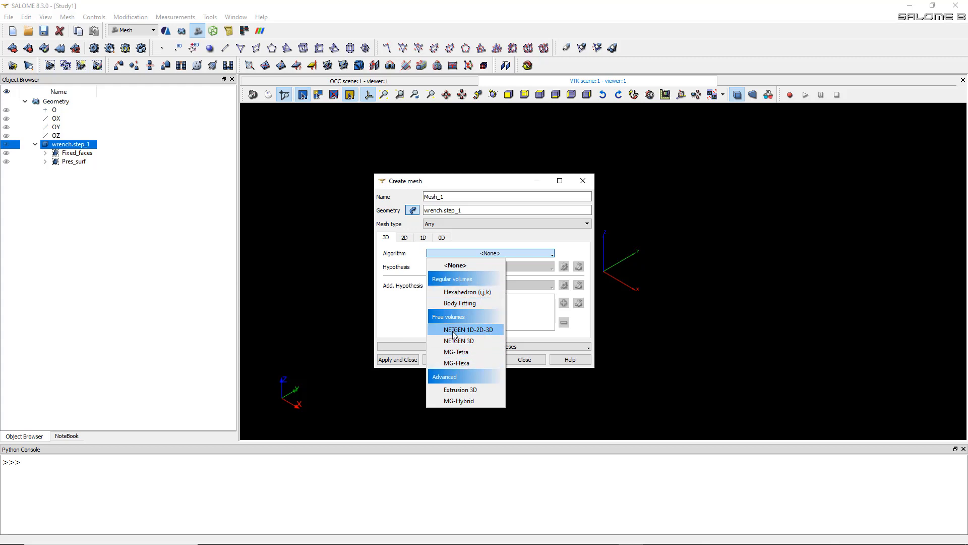
pyautogui.click(490, 331)
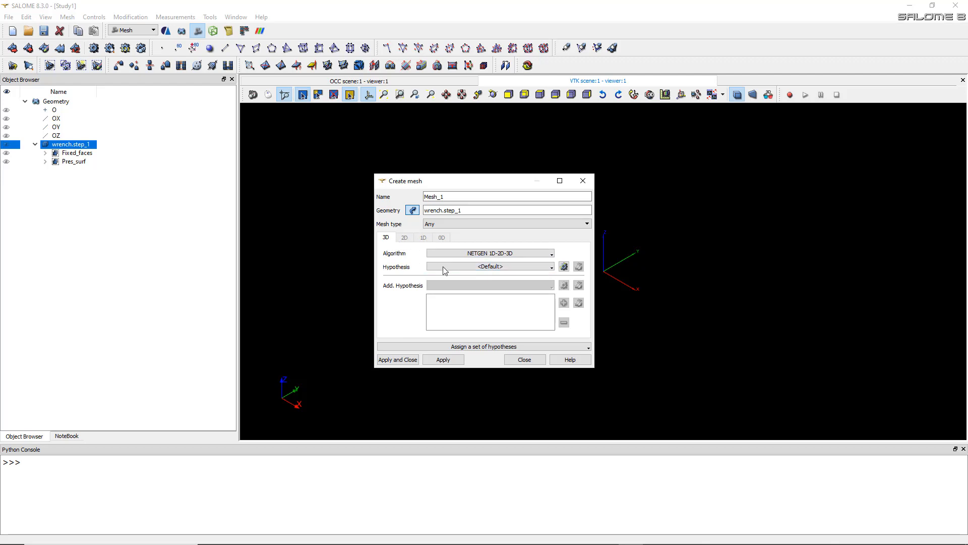
# - Assign a NETGEN 3D Parameters hypothesis with its default sizes and Moderate fineness, and create Mesh_1
pyautogui.click(564, 266)
pyautogui.click(573, 273)
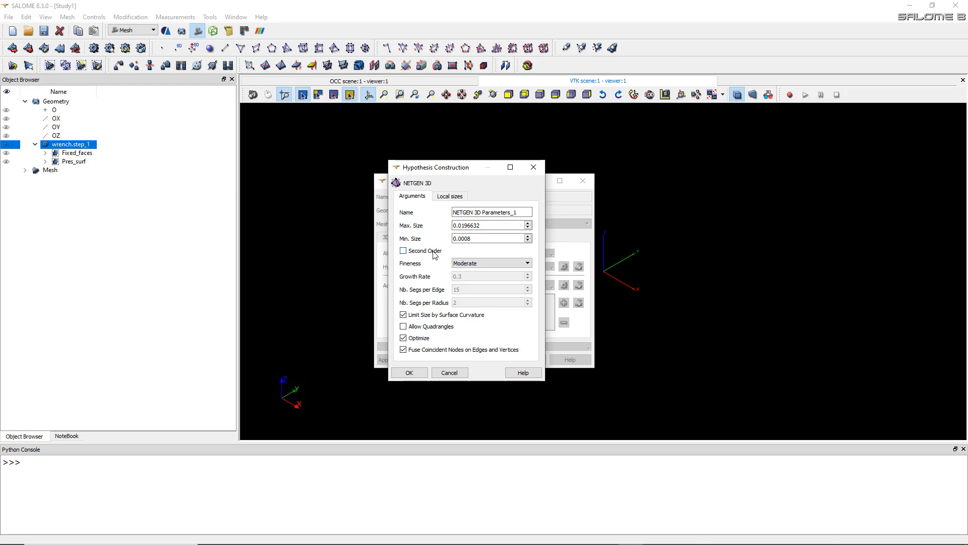
pyautogui.click(410, 373)
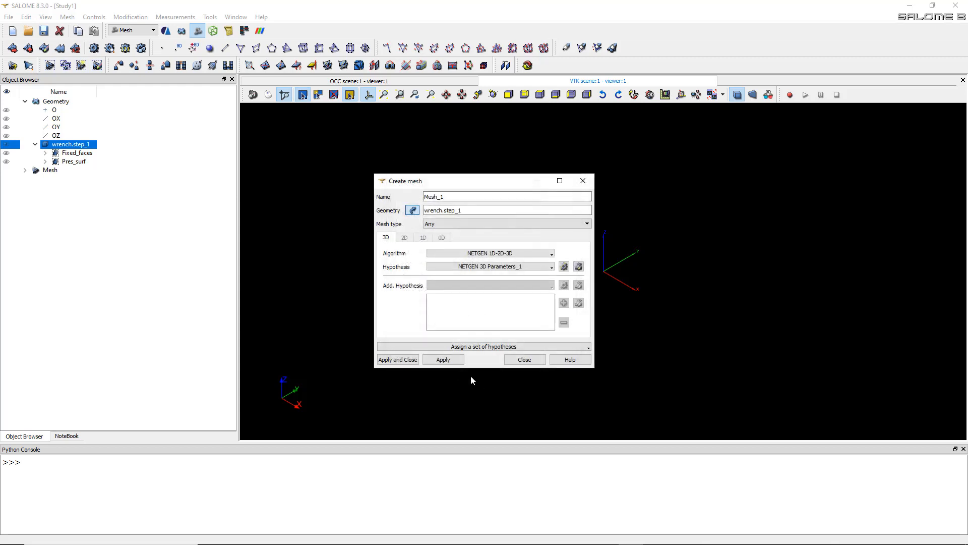
pyautogui.click(398, 360)
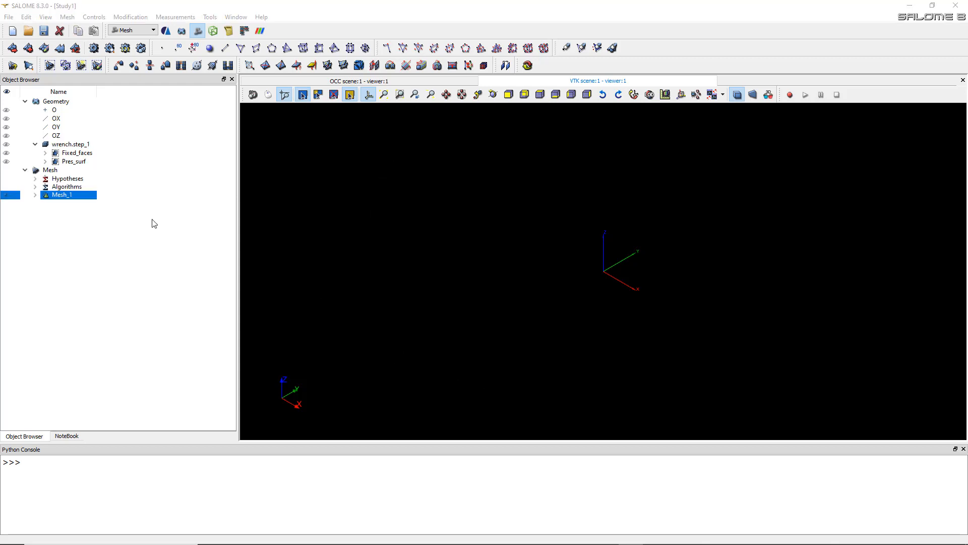
# - Compute Mesh_1 and dismiss the computation report
pyautogui.rightClick(73, 195)
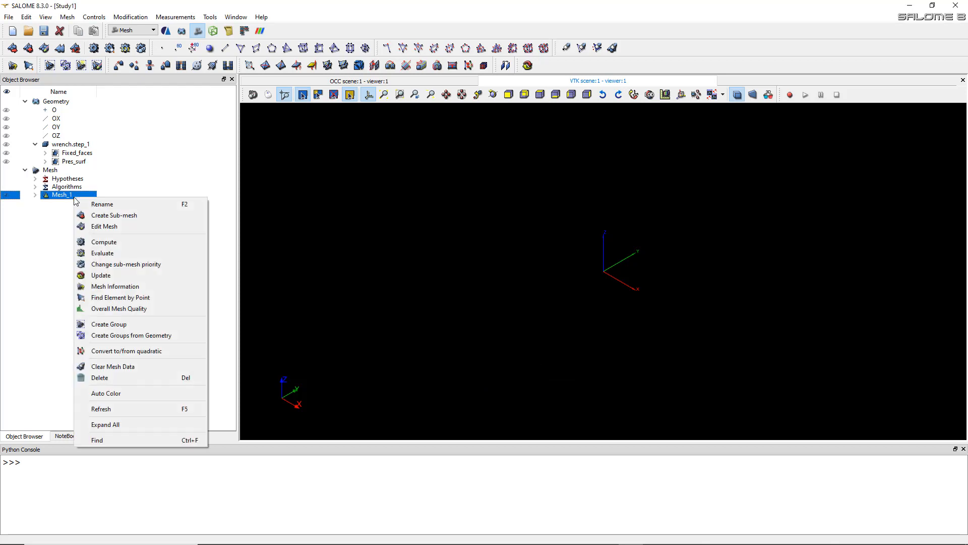
pyautogui.click(107, 243)
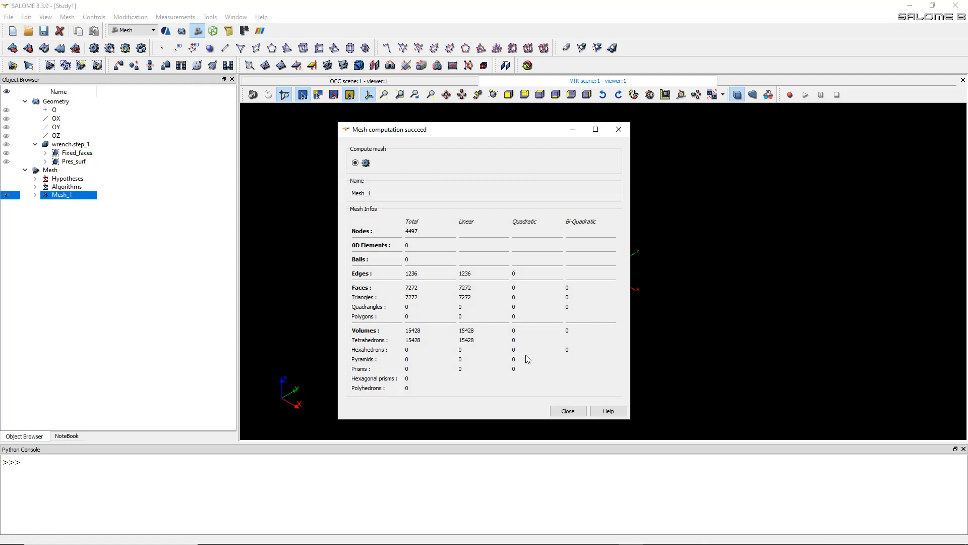
pyautogui.click(568, 411)
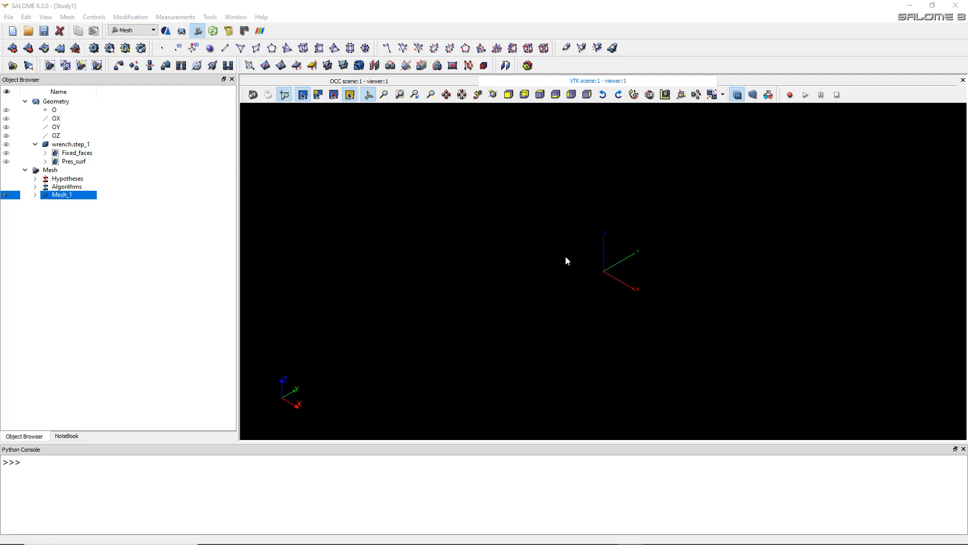
# - Locate the computed Mesh_1 in the VTK viewer and look over the complete wrench mesh
pyautogui.click(634, 273)
pyautogui.scroll(5, 634, 273)
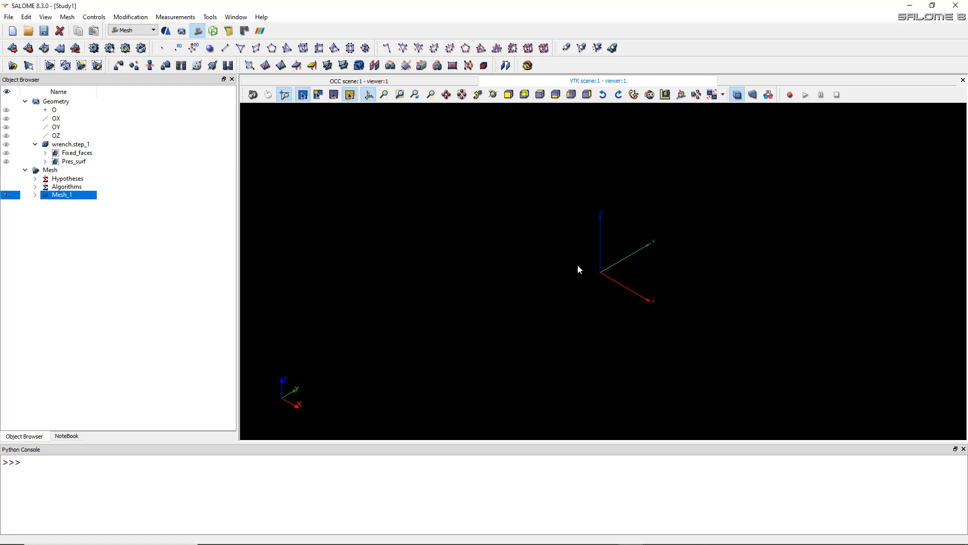
pyautogui.scroll(8, 616, 270)
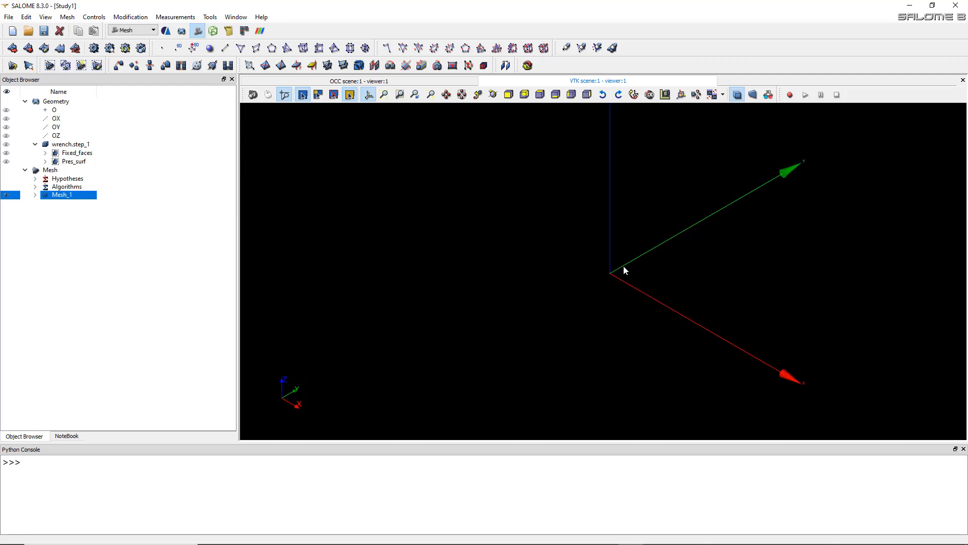
pyautogui.scroll(14, 494, 285)
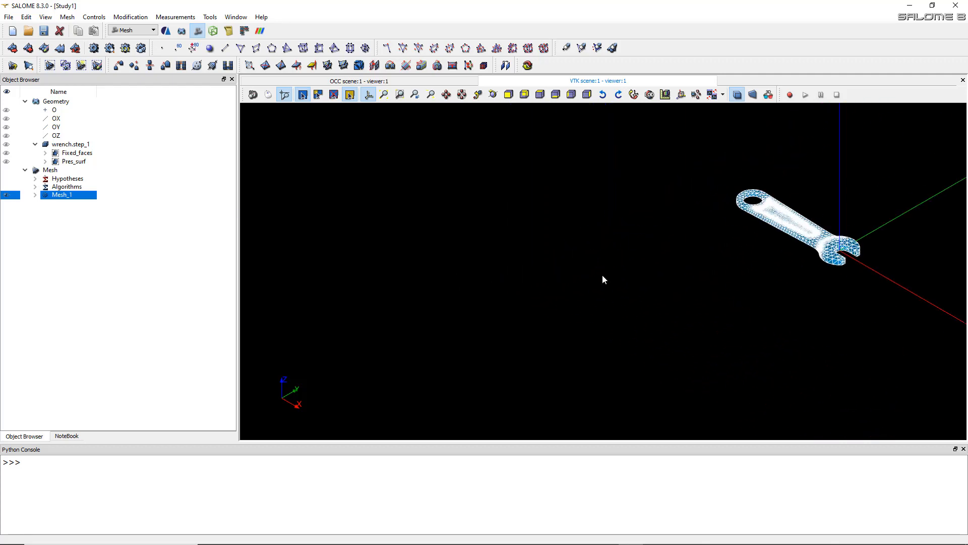
pyautogui.scroll(-3, 746, 257)
pyautogui.scroll(1, 927, 234)
pyautogui.scroll(6, 888, 232)
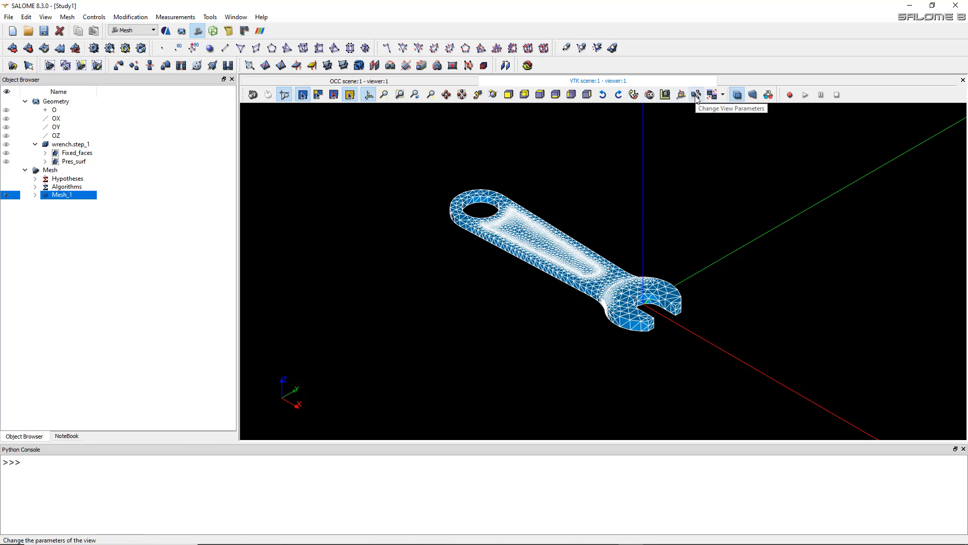
# - Reset the view point and examine the mesh elements along the handle and around the curved jaw opening
pyautogui.click(635, 96)
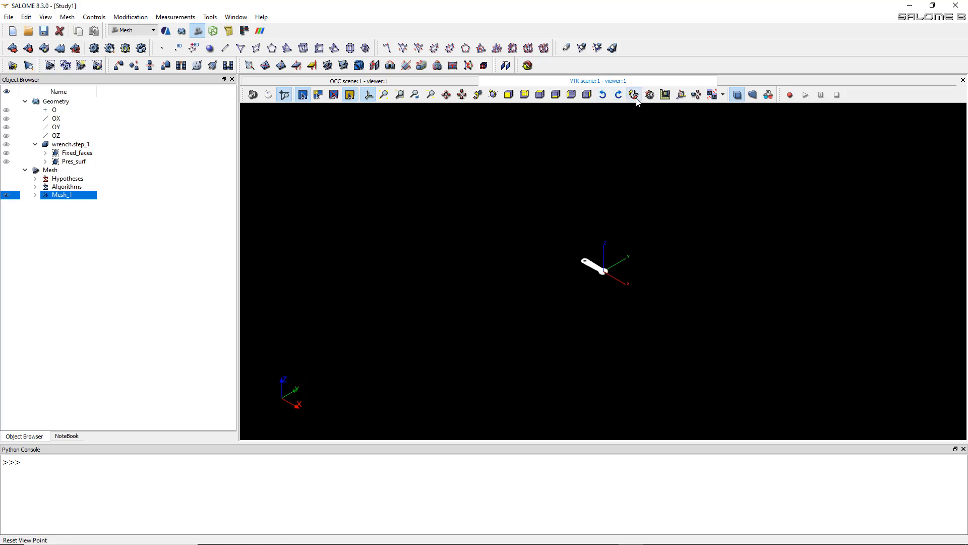
pyautogui.scroll(13, 587, 275)
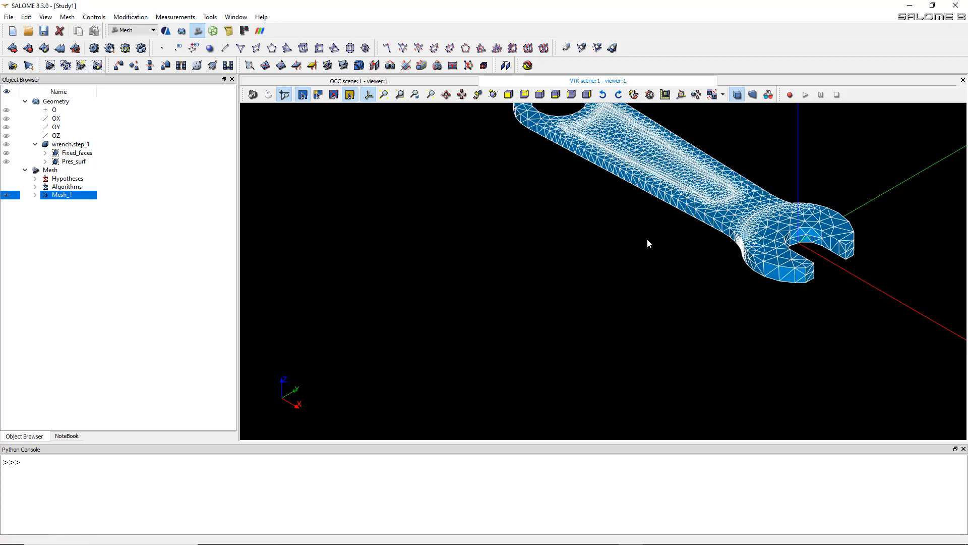
pyautogui.scroll(-1, 660, 171)
pyautogui.scroll(4, 666, 129)
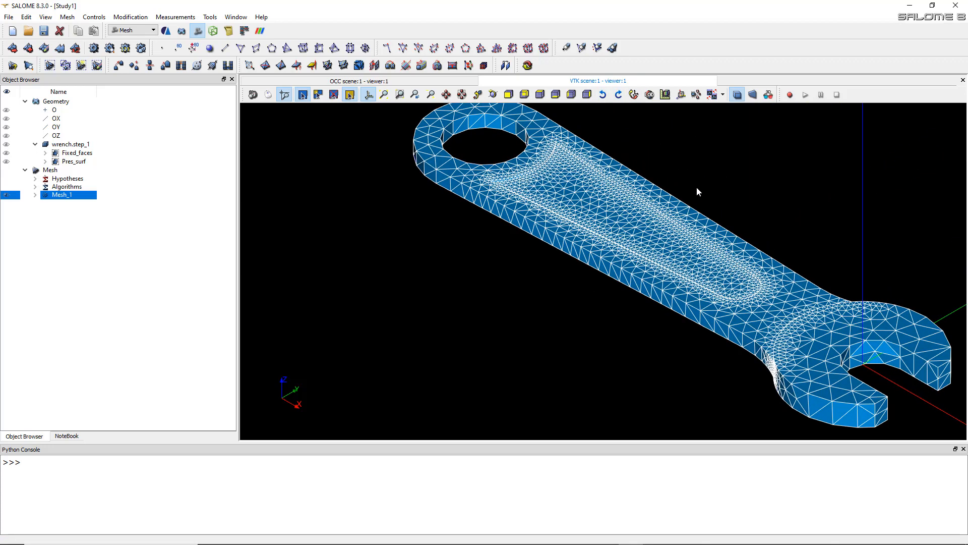
pyautogui.keyDown('ctrl'); pyautogui.moveTo(697, 190); pyautogui.dragTo(612, 190, button='middle'); pyautogui.keyUp('ctrl')
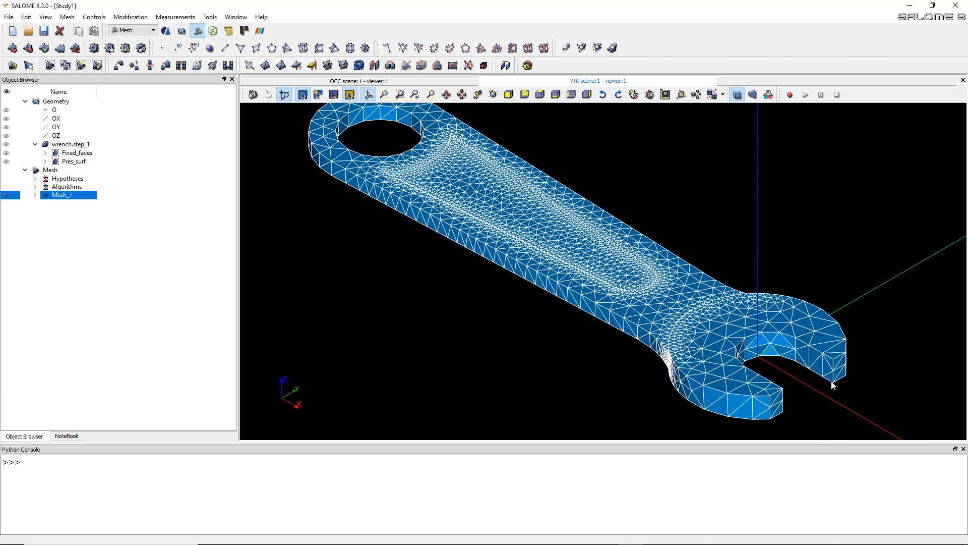
pyautogui.scroll(-3, 820, 364)
pyautogui.scroll(2, 821, 364)
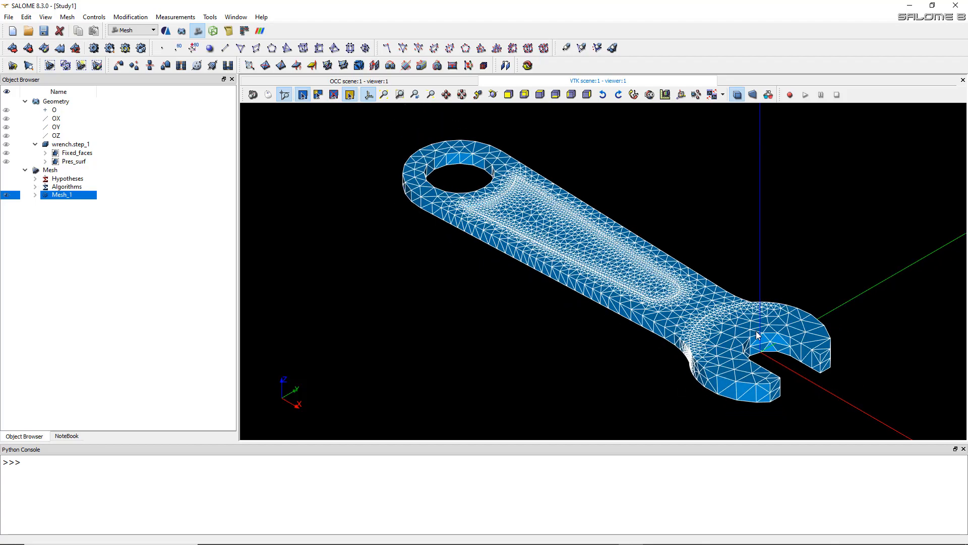
pyautogui.scroll(5, 768, 357)
pyautogui.scroll(2, 769, 362)
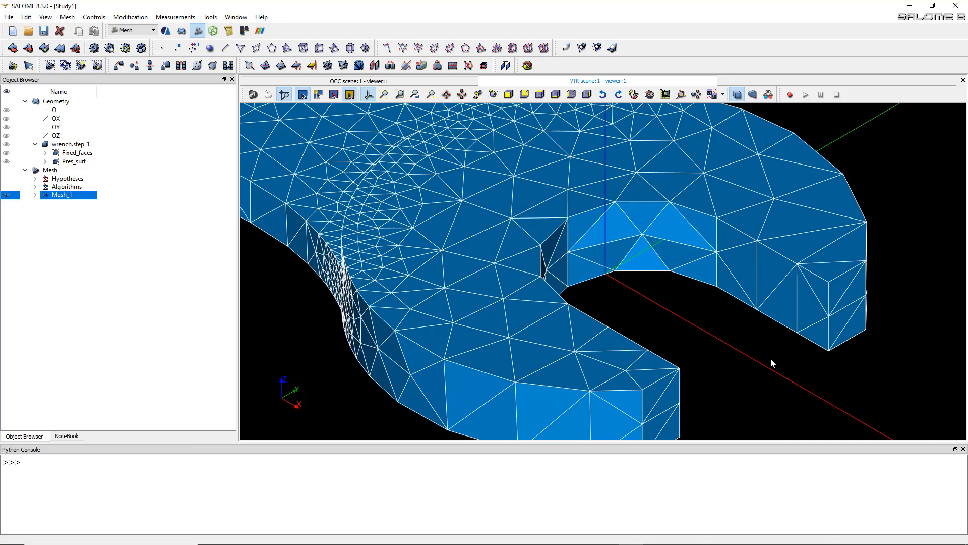
pyautogui.scroll(2, 771, 355)
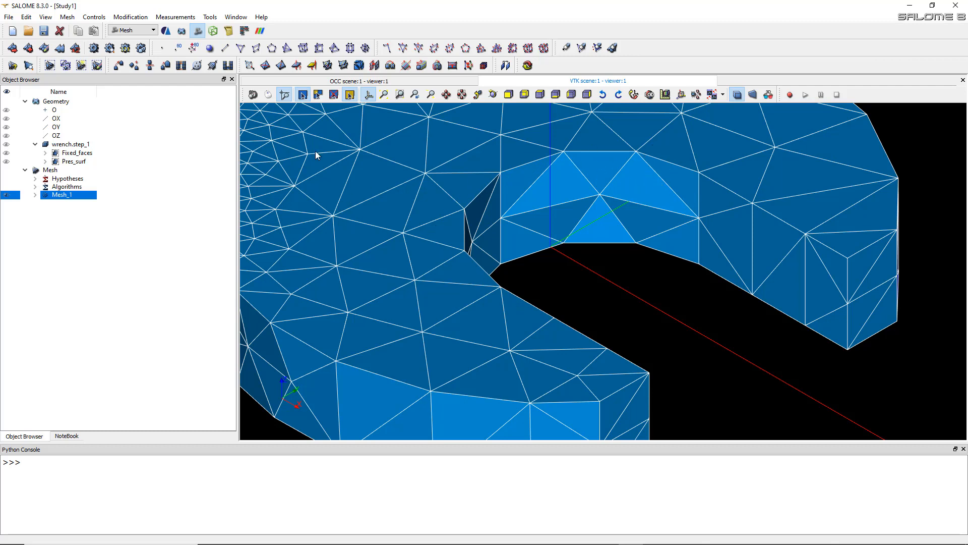
# - Edit the NETGEN 3D Parameters_1 hypothesis applied to Mesh_1 and enable Second Order elements
pyautogui.click(36, 195)
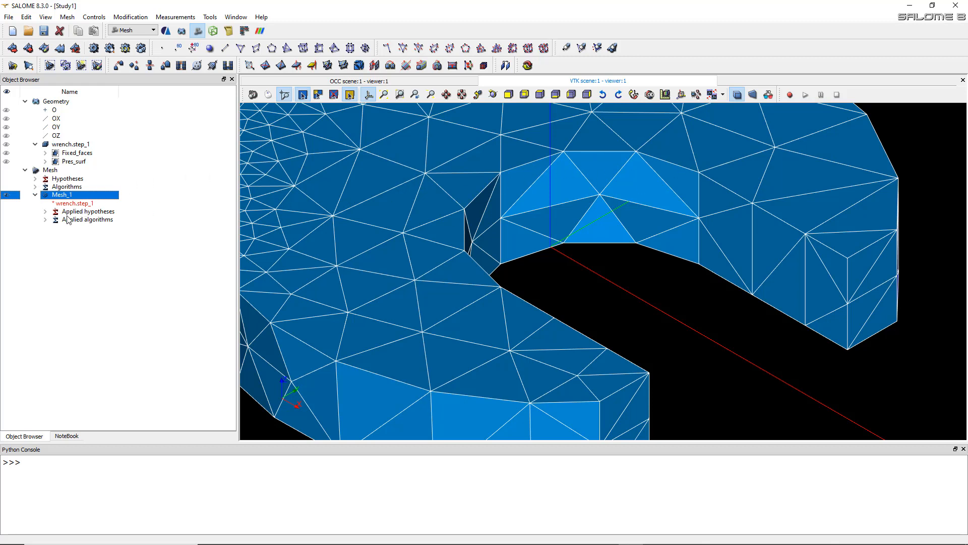
pyautogui.click(45, 212)
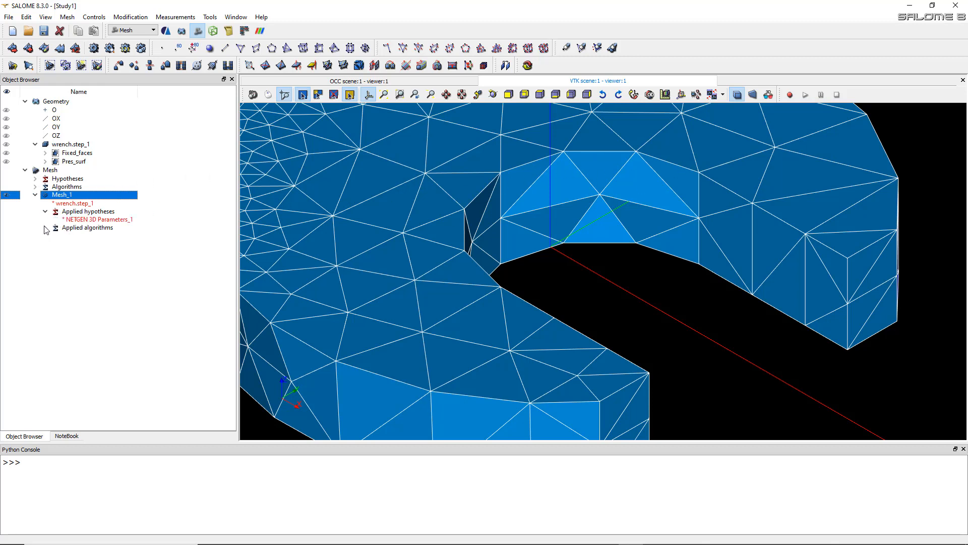
pyautogui.click(44, 227)
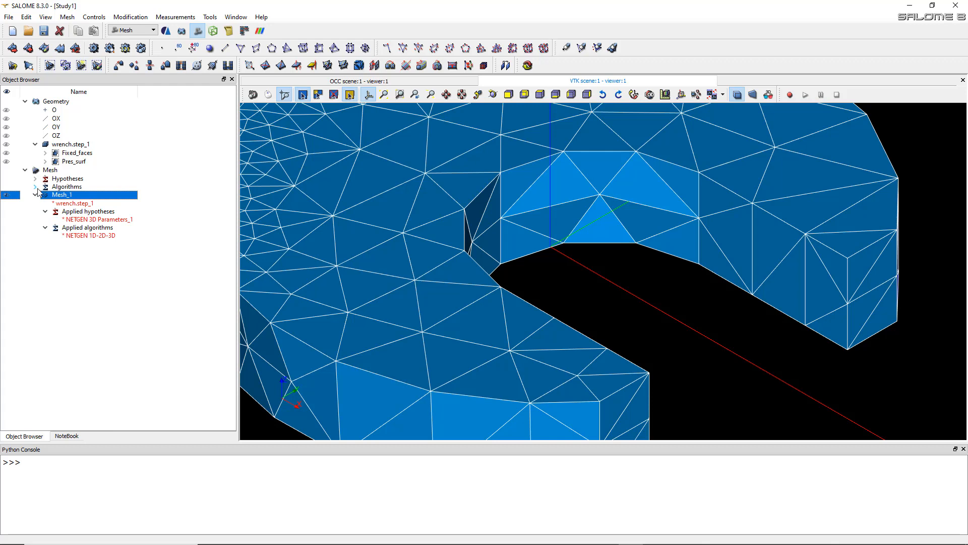
pyautogui.click(102, 221)
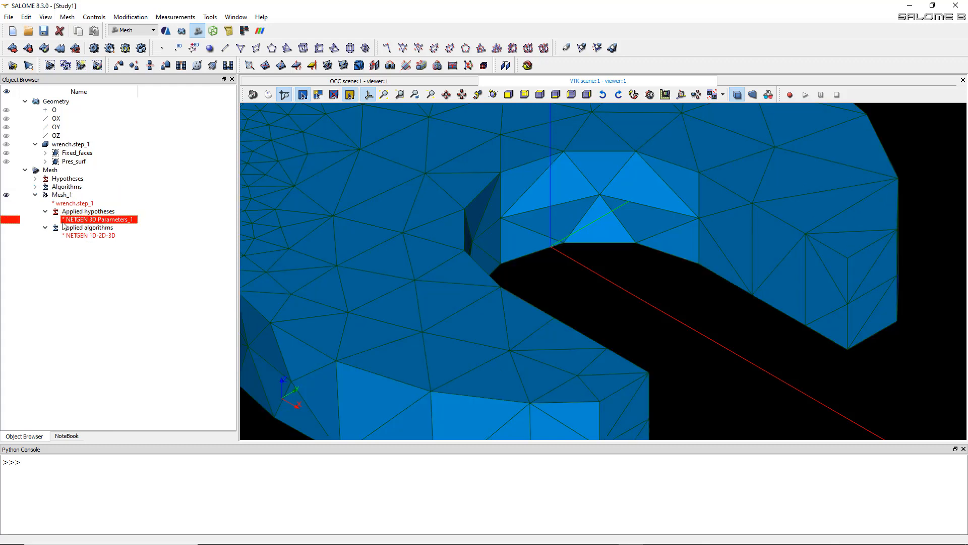
pyautogui.rightClick(87, 220)
pyautogui.click(112, 238)
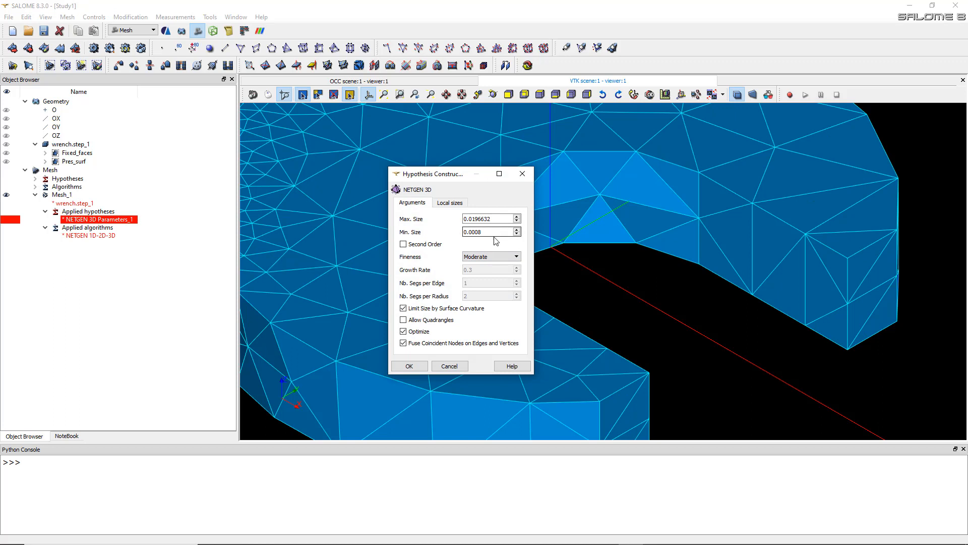
pyautogui.click(404, 245)
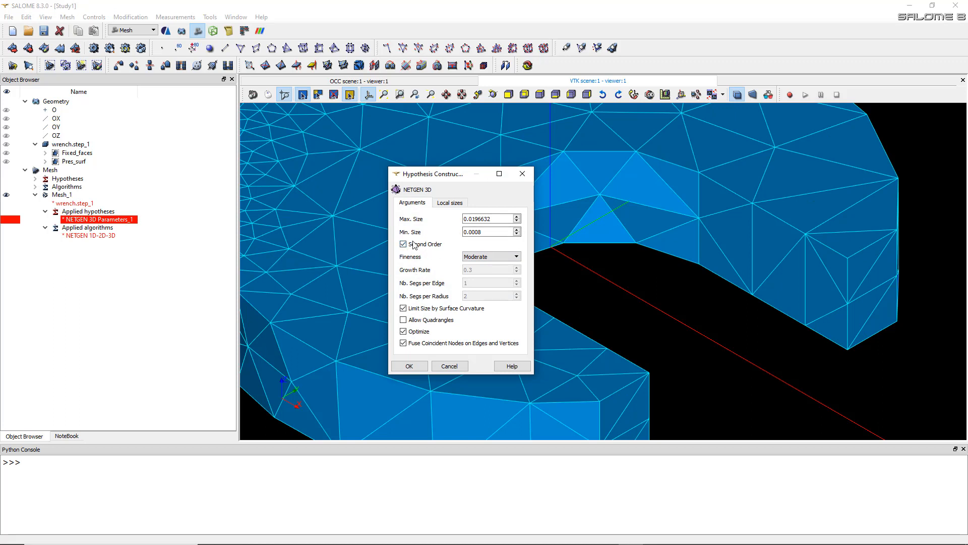
pyautogui.click(424, 371)
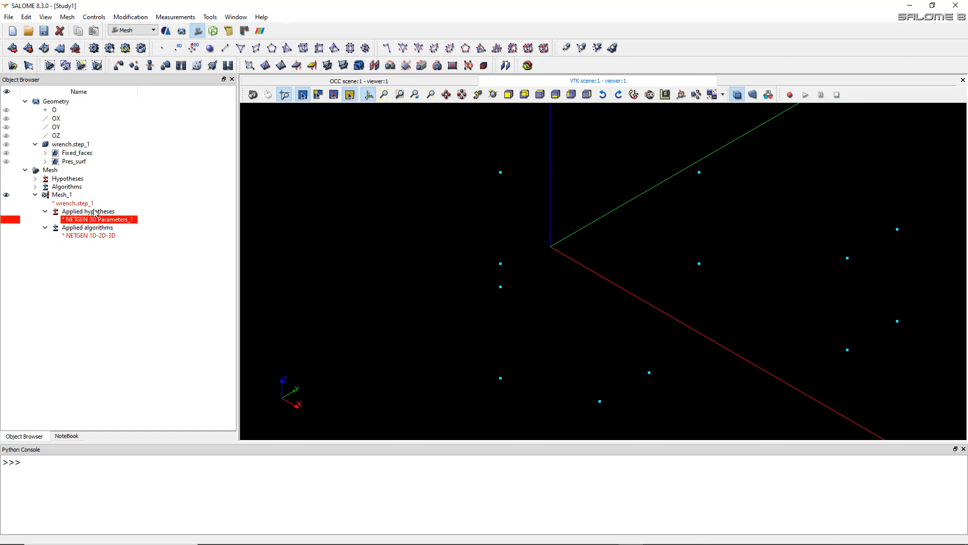
# - Clear the existing data of Mesh_1 and recompute the mesh, closing the computation report
pyautogui.rightClick(67, 195)
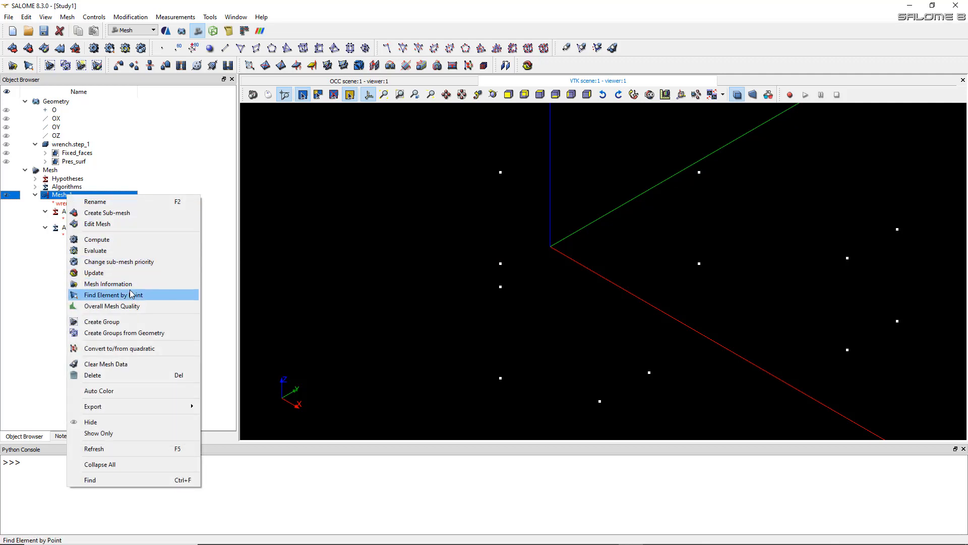
pyautogui.click(106, 363)
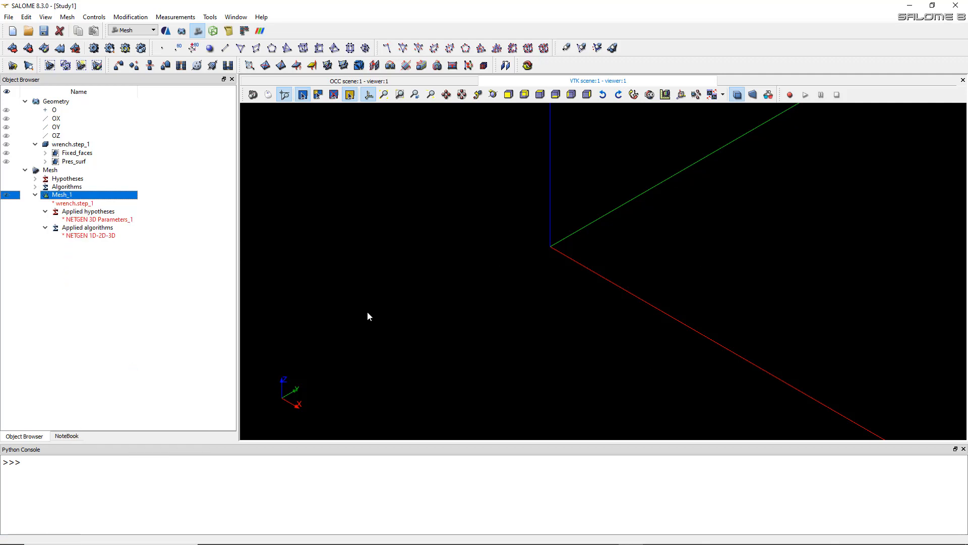
pyautogui.click(57, 173)
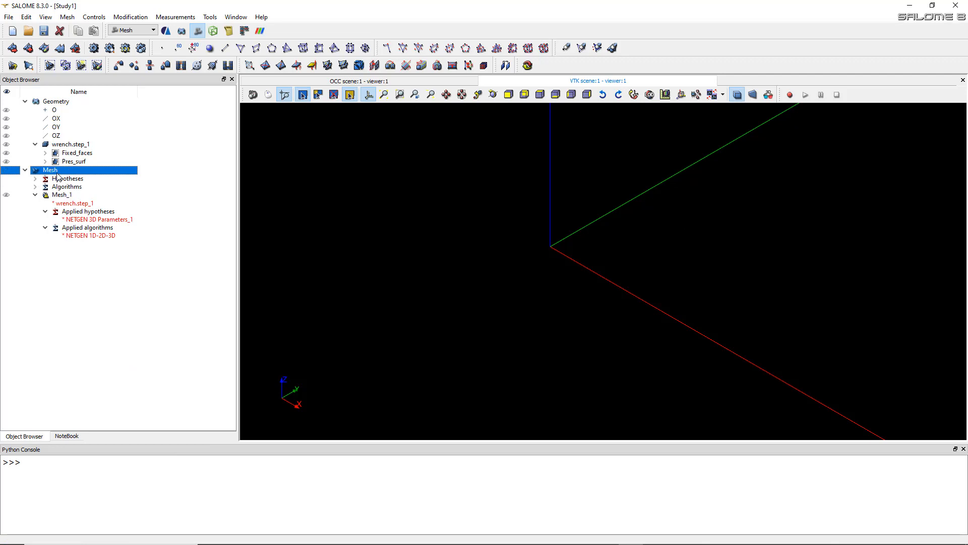
pyautogui.rightClick(57, 173)
pyautogui.rightClick(44, 171)
pyautogui.rightClick(44, 171)
pyautogui.click(35, 172)
pyautogui.click(61, 196)
pyautogui.rightClick(60, 197)
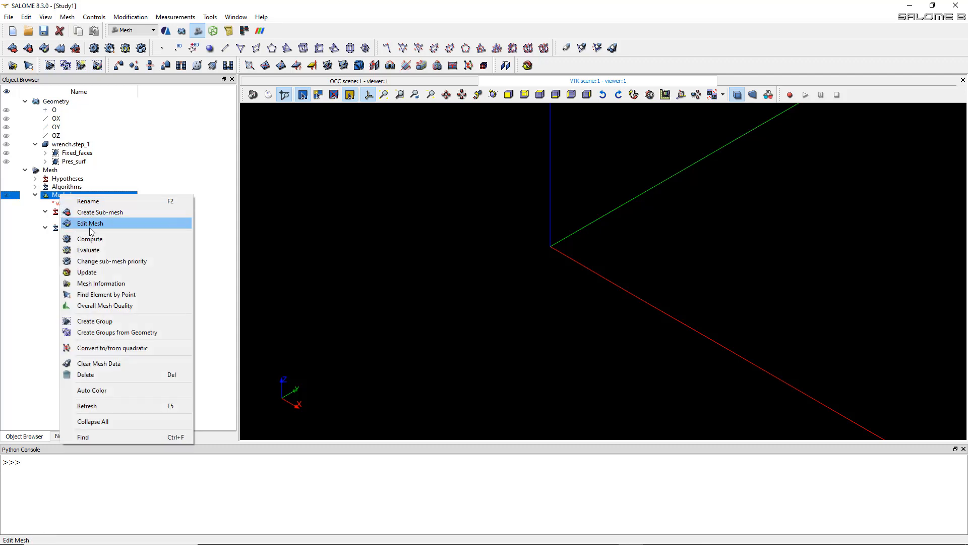
pyautogui.click(76, 237)
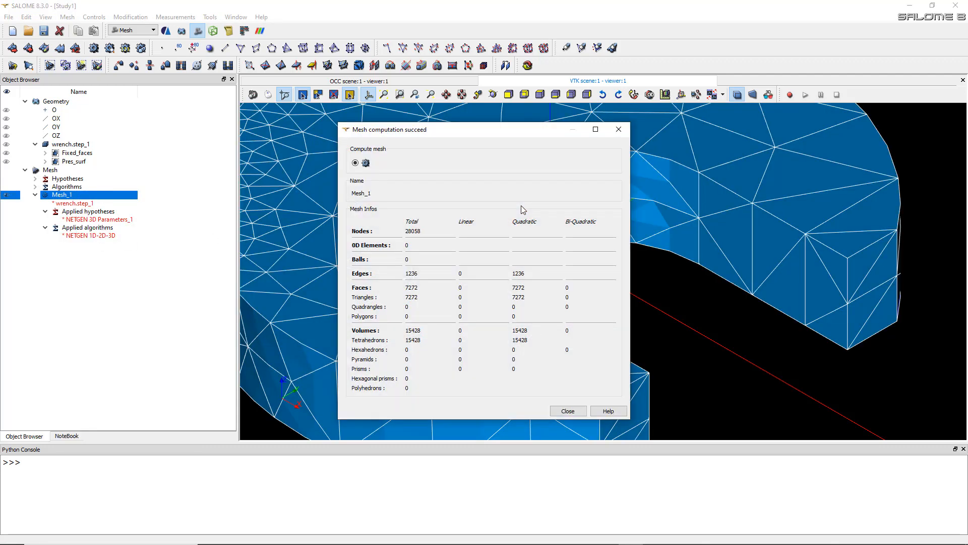
pyautogui.moveTo(506, 136); pyautogui.dragTo(293, 127)
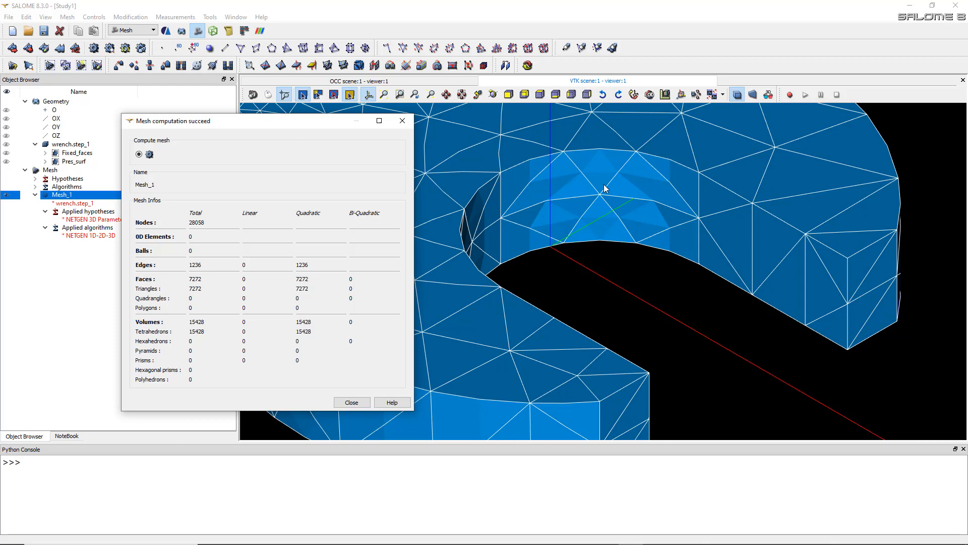
pyautogui.click(351, 402)
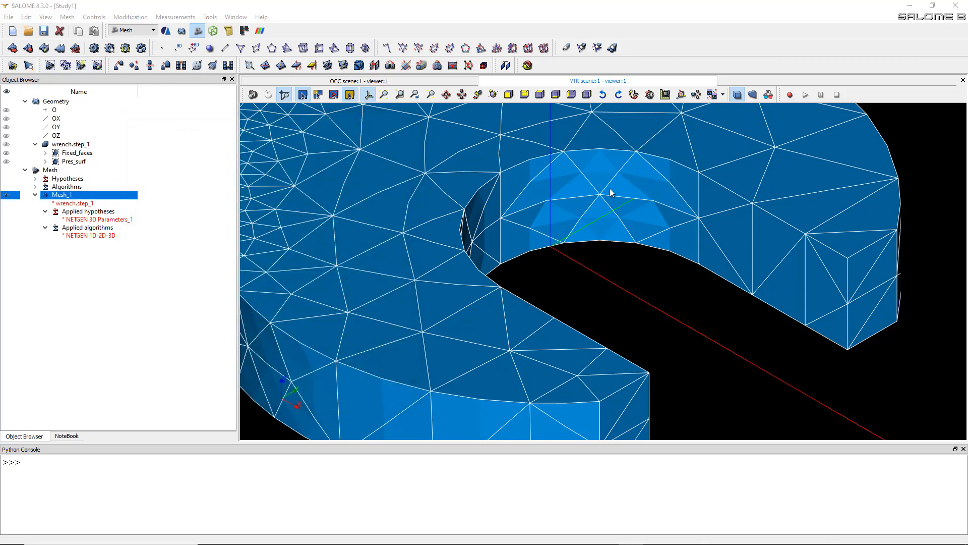
# - Inspect the mesh at the jaw's curved face and reduce the maximum element size in the NETGEN 3D Parameters_1 hypothesis
pyautogui.scroll(5, 563, 155)
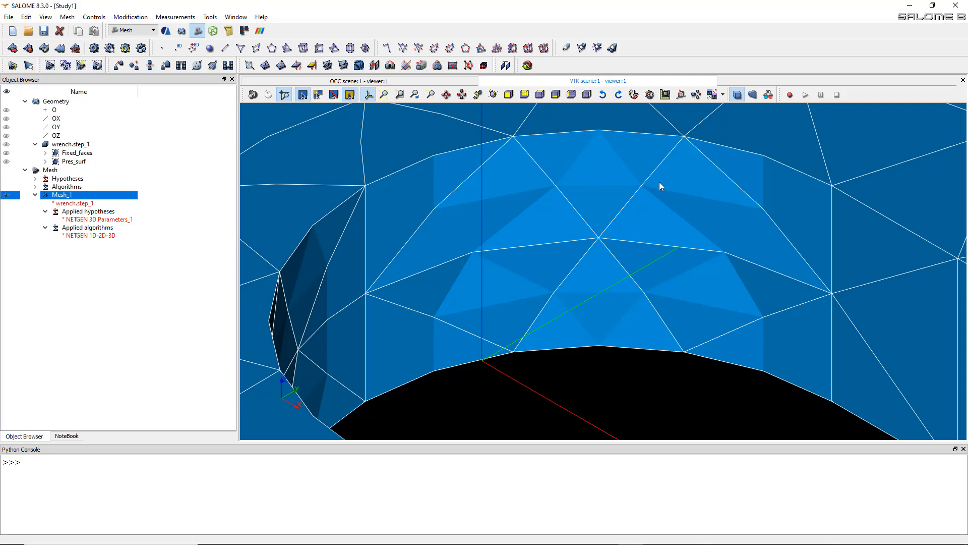
pyautogui.scroll(-6, 659, 182)
pyautogui.scroll(5, 686, 207)
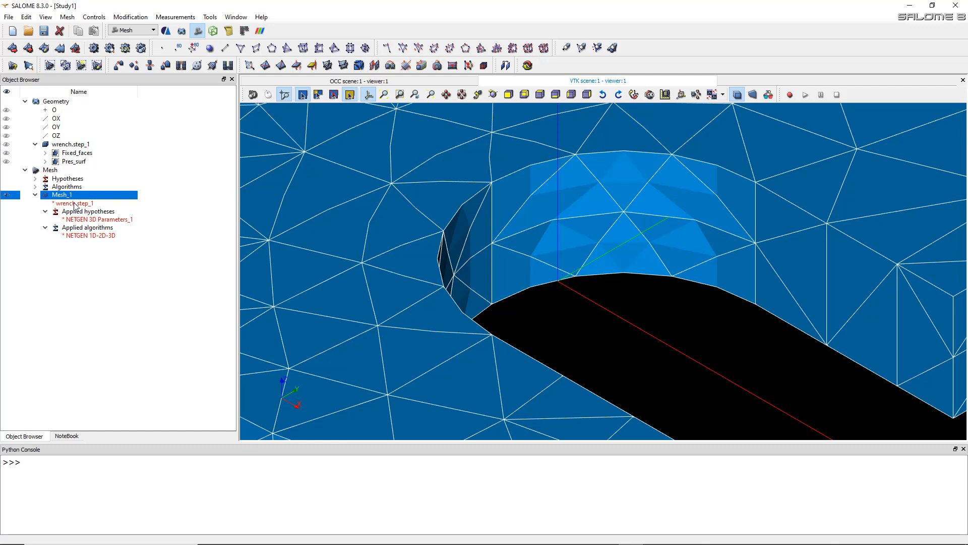
pyautogui.rightClick(91, 220)
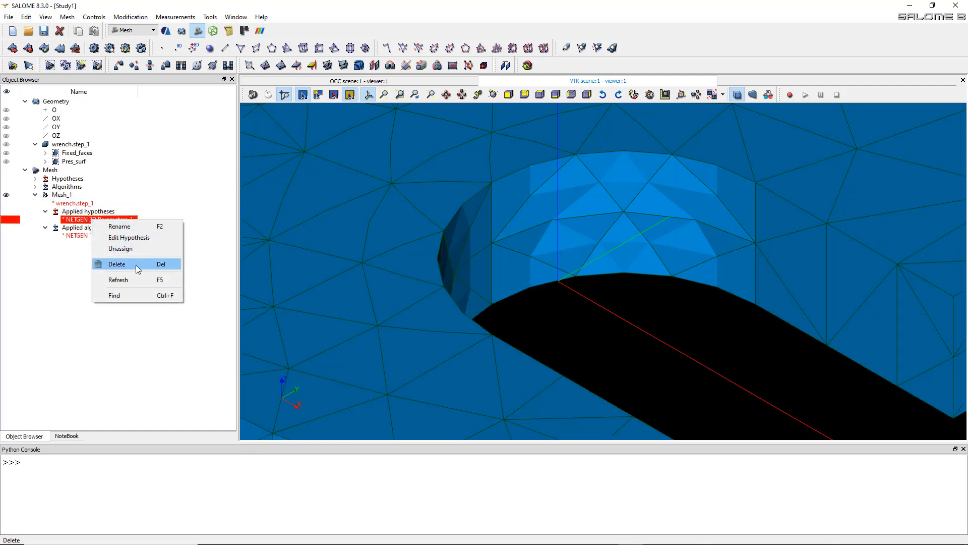
pyautogui.click(134, 236)
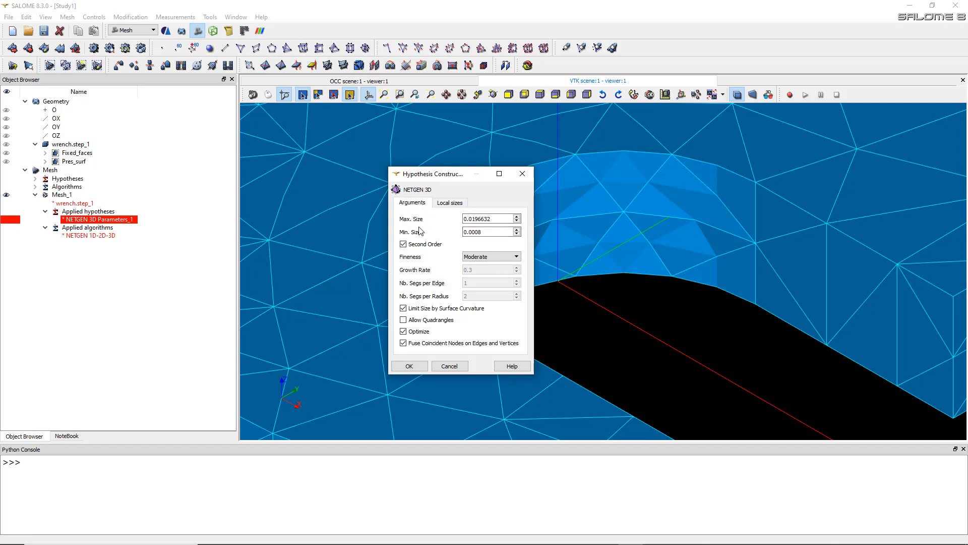
pyautogui.click(403, 244)
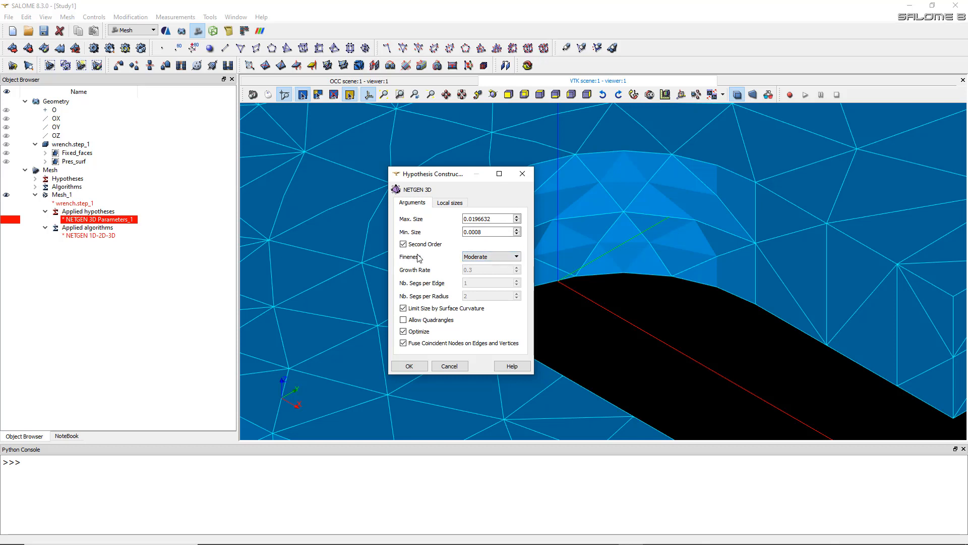
pyautogui.click(485, 258)
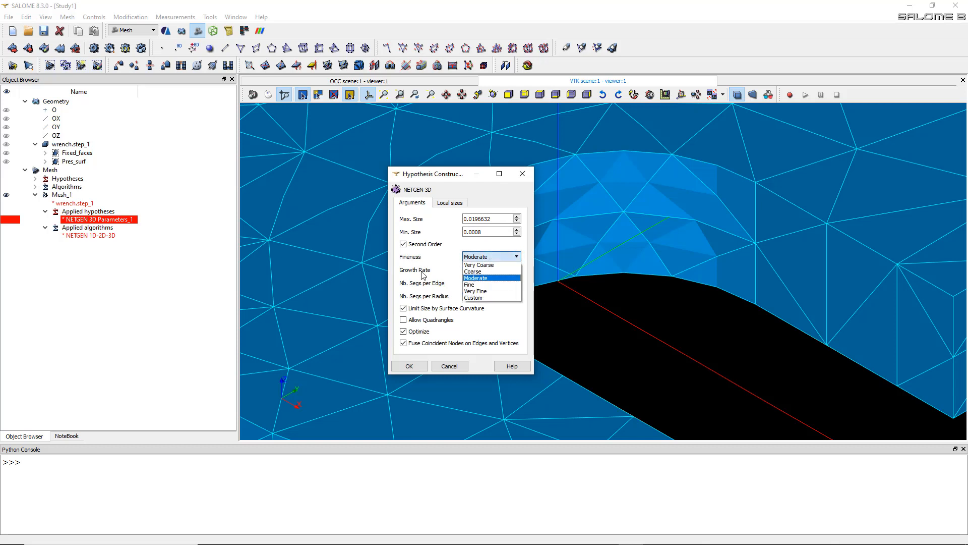
pyautogui.click(471, 257)
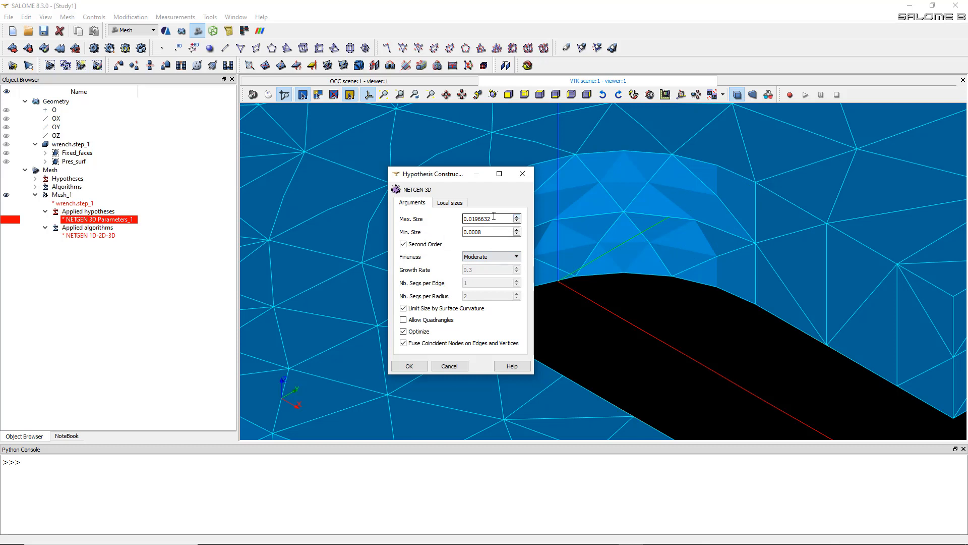
pyautogui.moveTo(490, 218); pyautogui.dragTo(473, 220)
pyautogui.moveTo(493, 219); pyautogui.dragTo(475, 217)
pyautogui.write('1')
pyautogui.click(421, 366)
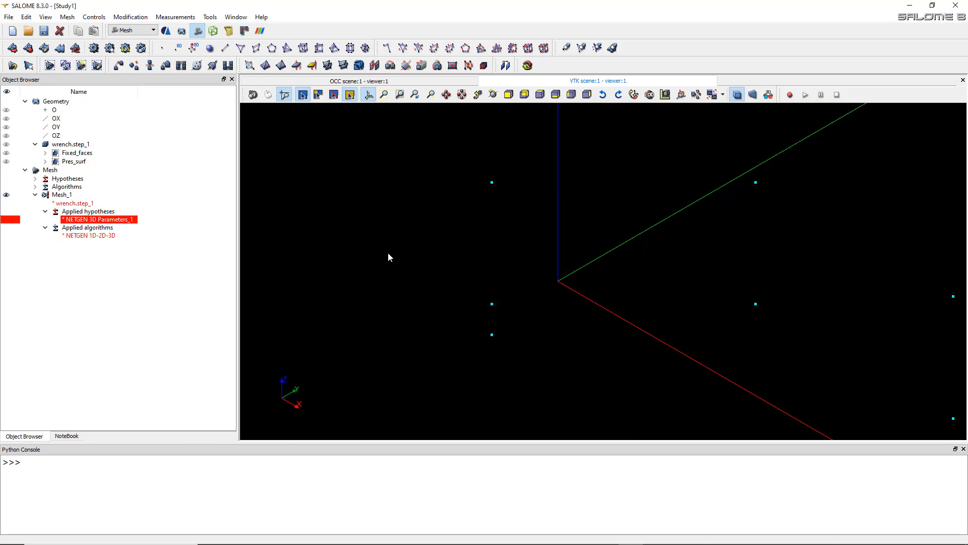
# - Clear the data of Mesh_1 and recompute it with the reduced maximum element size, dismissing the computation report
pyautogui.rightClick(63, 195)
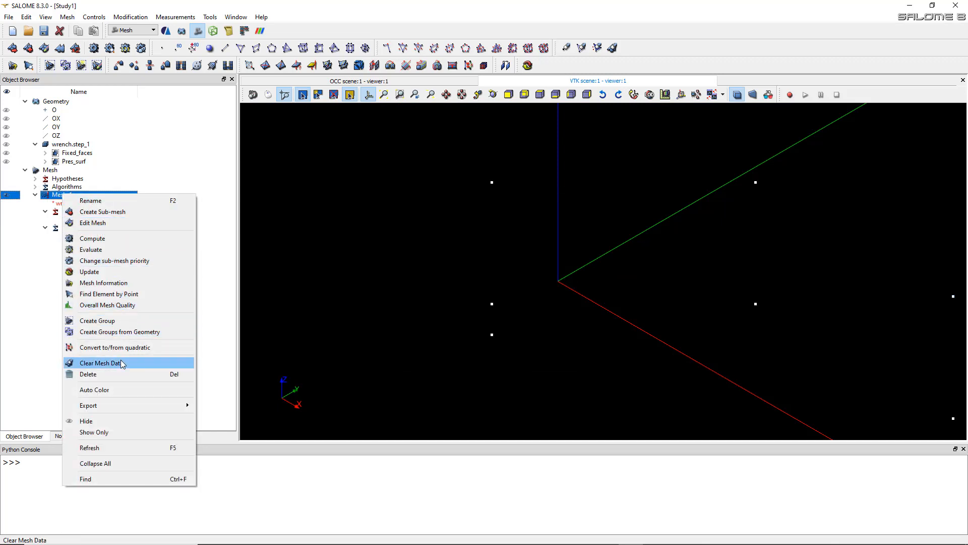
pyautogui.click(121, 363)
pyautogui.rightClick(69, 193)
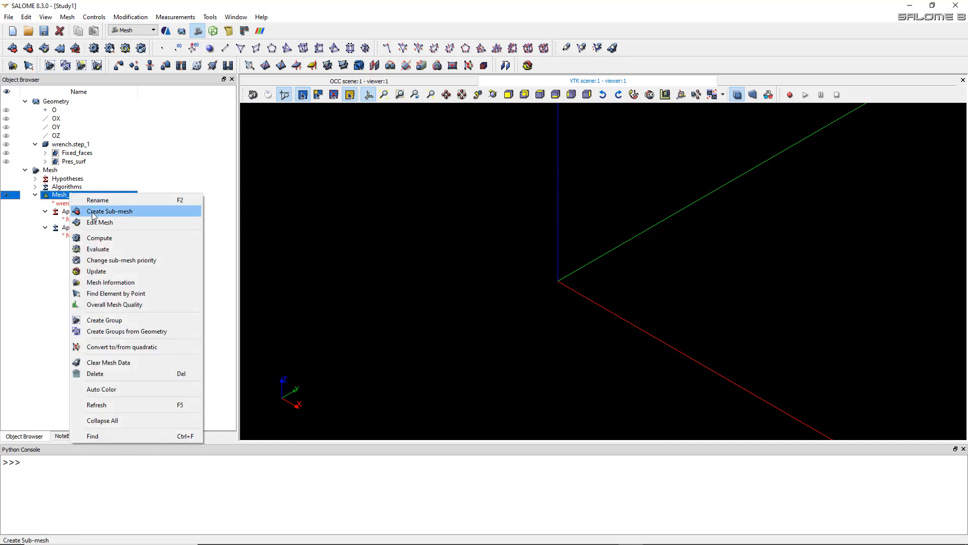
pyautogui.click(101, 239)
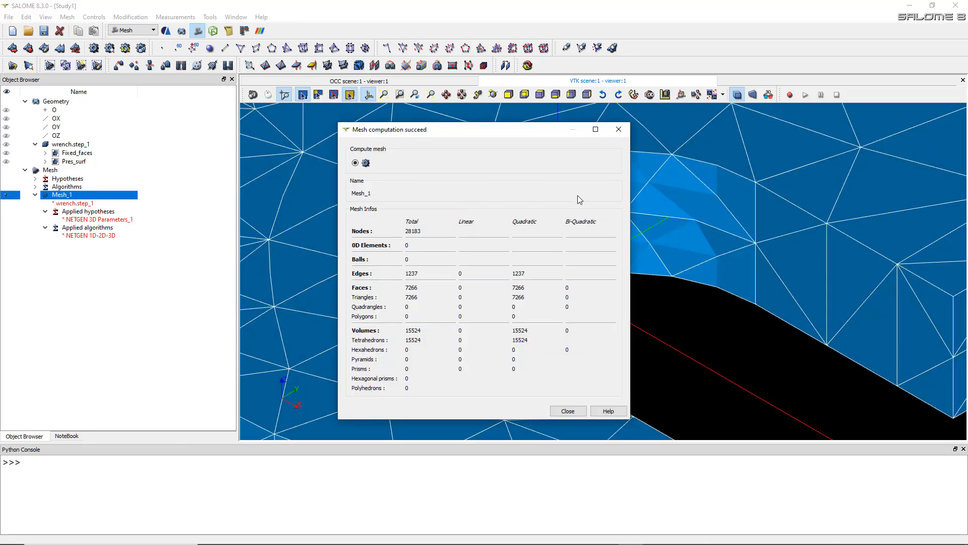
pyautogui.click(568, 411)
# - Examine the recomputed mesh over the whole wrench, from the jaw opening along the handle to the ring end
pyautogui.scroll(-6, 496, 243)
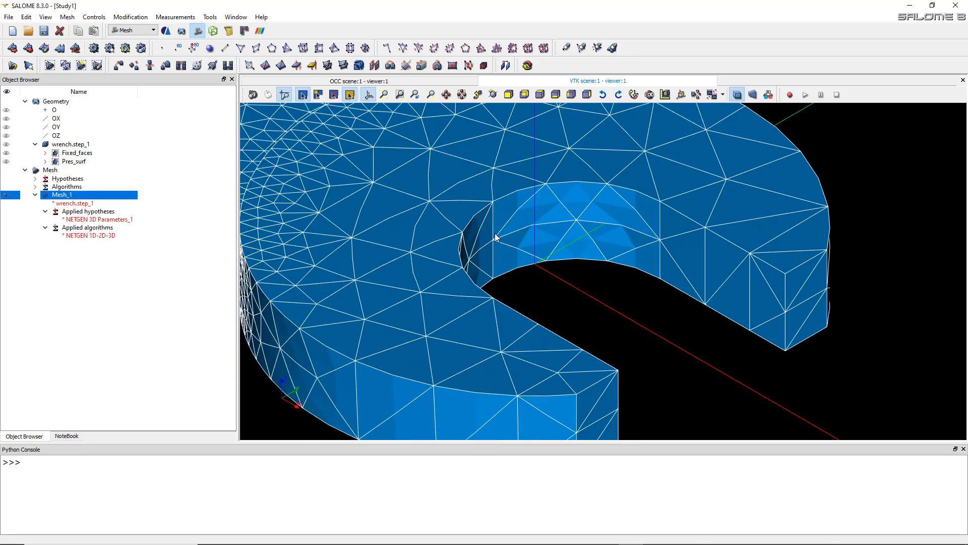
pyautogui.scroll(-8, 477, 205)
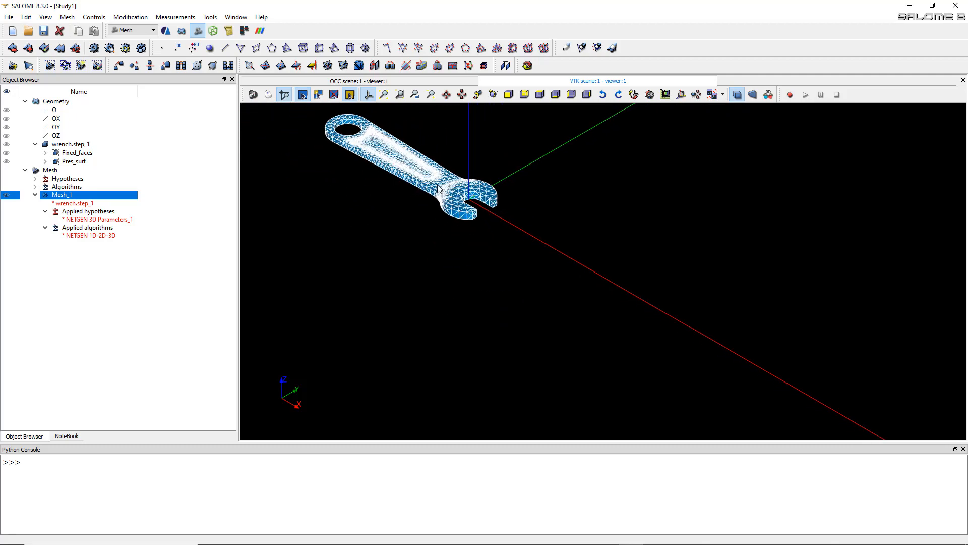
pyautogui.scroll(8, 338, 144)
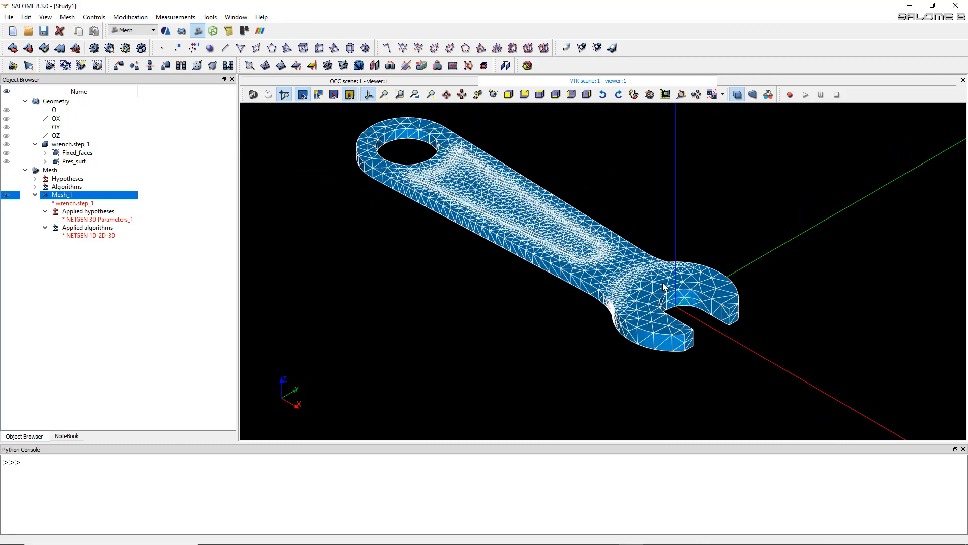
pyautogui.scroll(1, 635, 270)
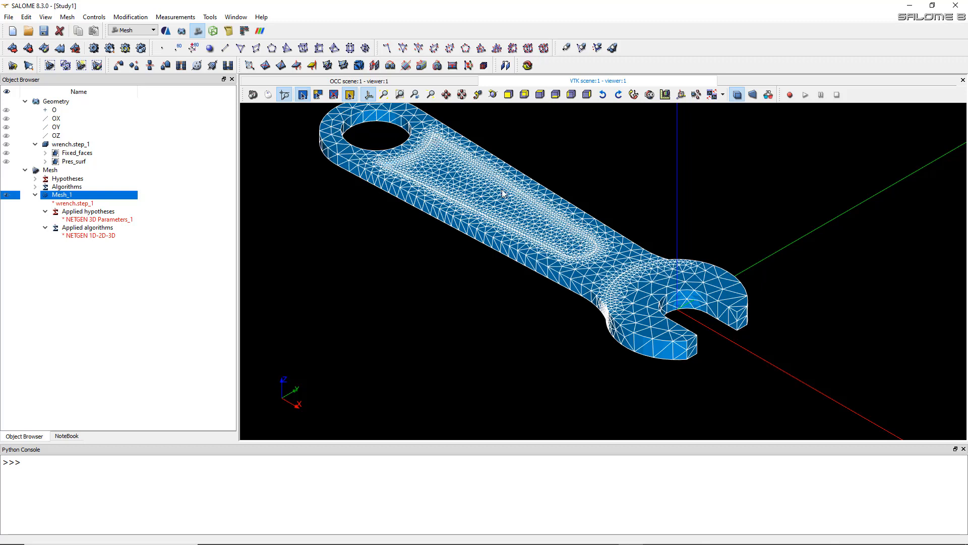
pyautogui.scroll(-2, 434, 157)
pyautogui.scroll(3, 402, 141)
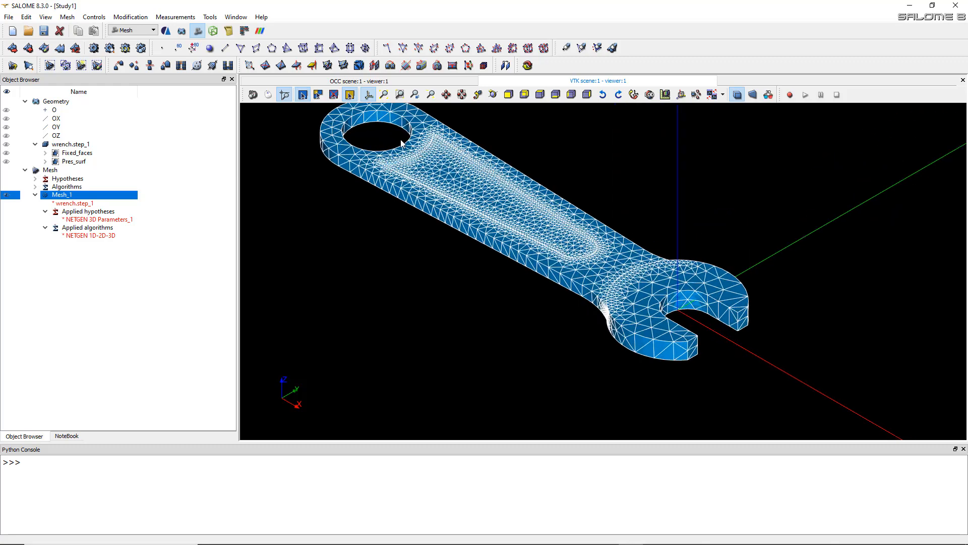
pyautogui.keyDown('ctrl'); pyautogui.moveTo(392, 130); pyautogui.dragTo(436, 158, button='middle'); pyautogui.keyUp('ctrl')
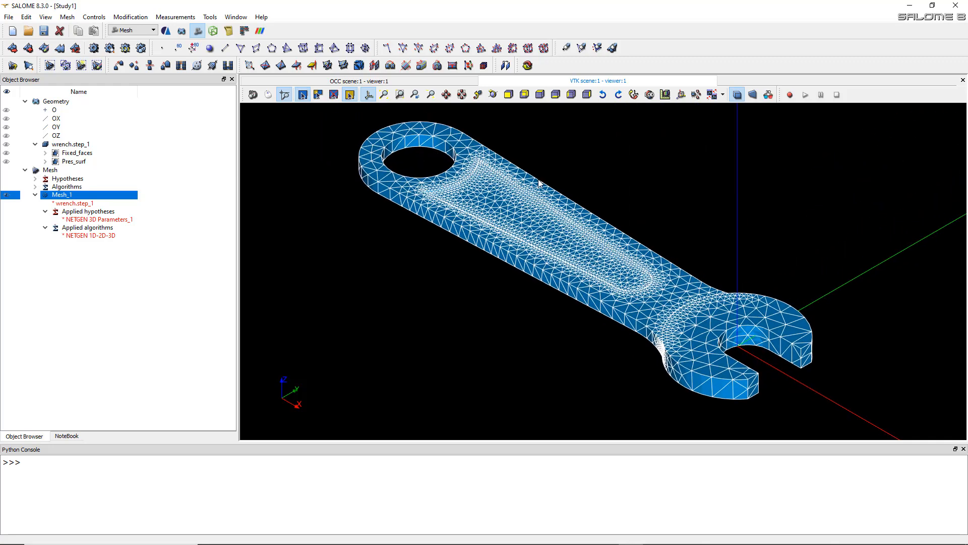
pyautogui.scroll(2, 541, 183)
pyautogui.scroll(-2, 541, 184)
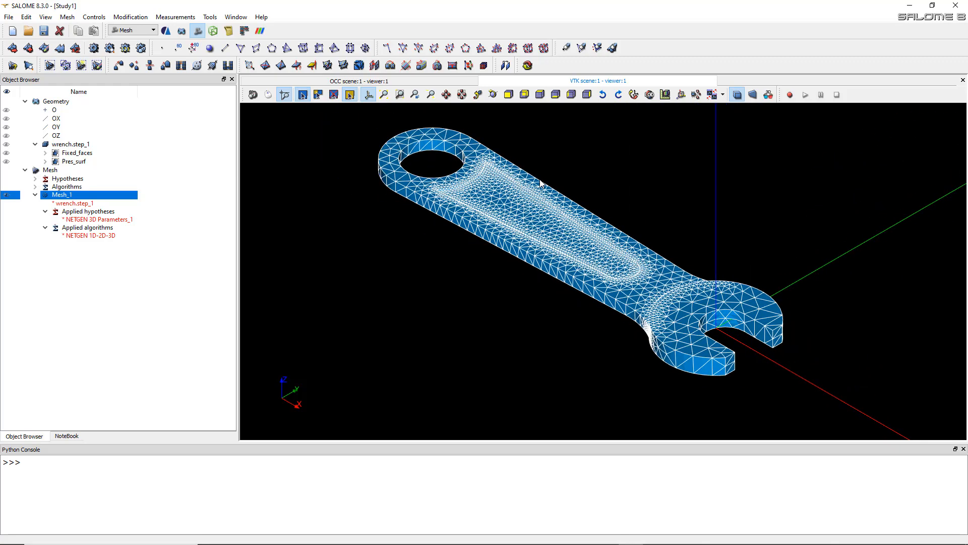
pyautogui.scroll(2, 541, 183)
pyautogui.scroll(-1, 540, 183)
pyautogui.scroll(1, 541, 183)
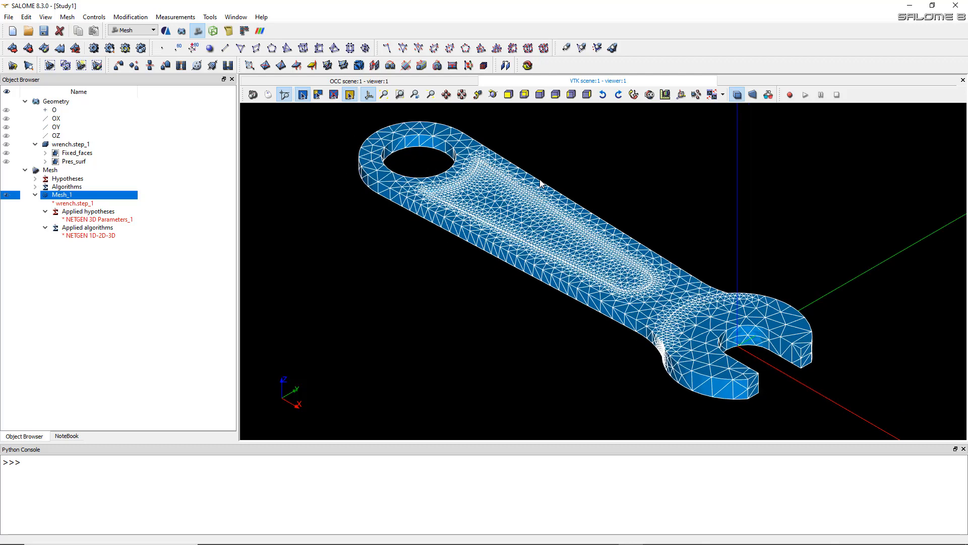
pyautogui.scroll(-1, 541, 183)
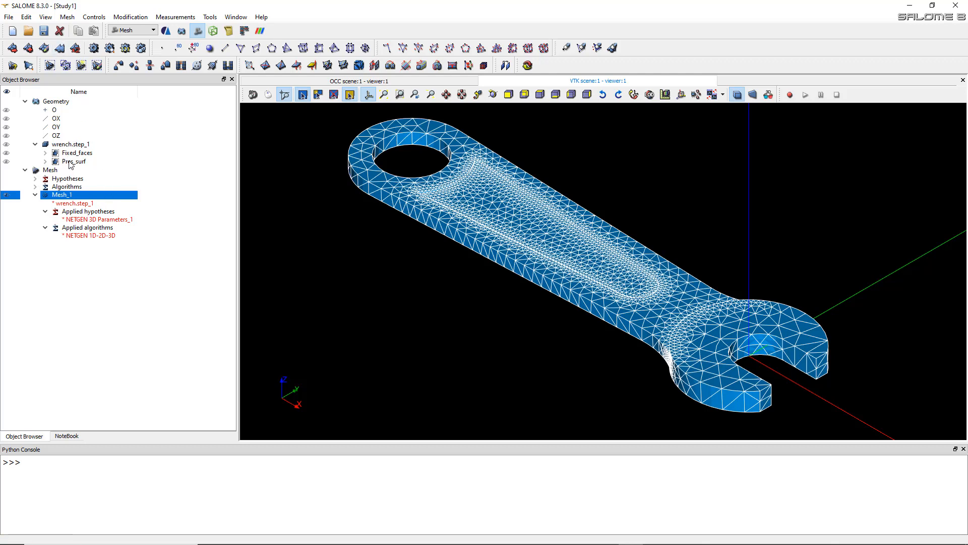
# - Create element groups on Mesh_1 from the Fixed_faces and Pres_surf geometry groups
pyautogui.click(67, 18)
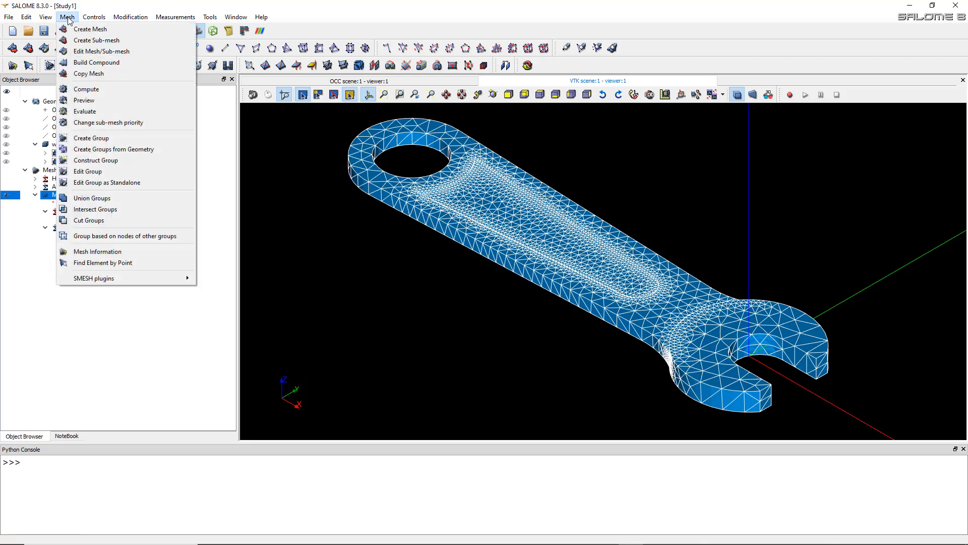
pyautogui.click(119, 150)
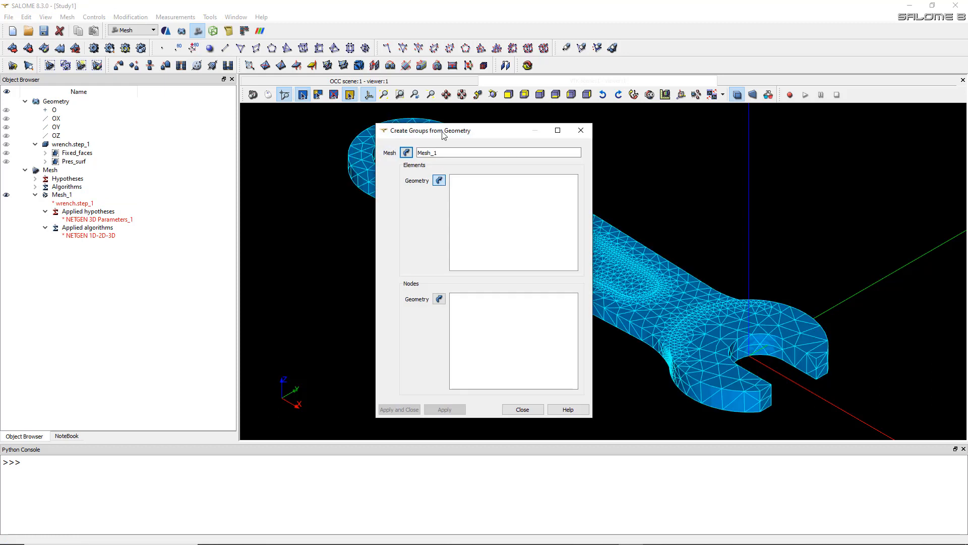
pyautogui.moveTo(444, 133); pyautogui.dragTo(327, 122)
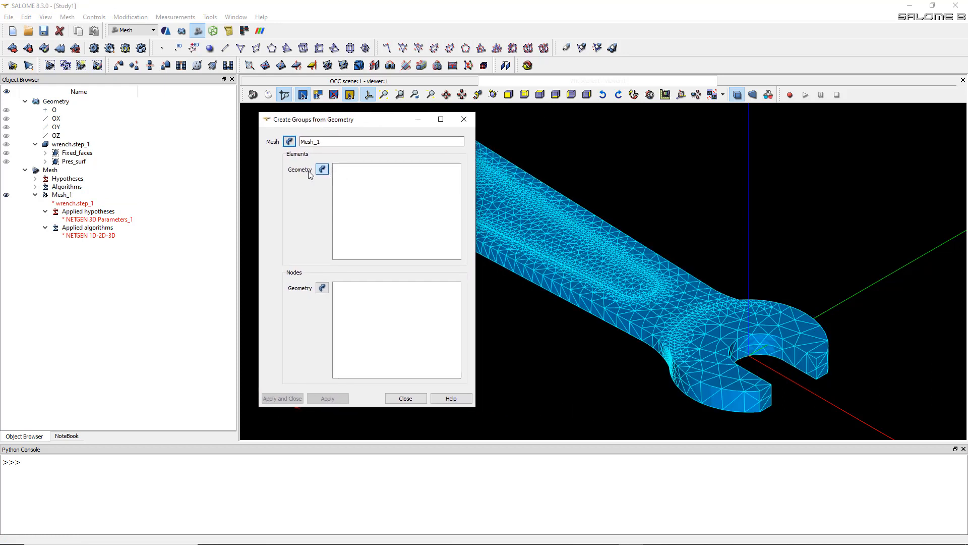
pyautogui.click(323, 170)
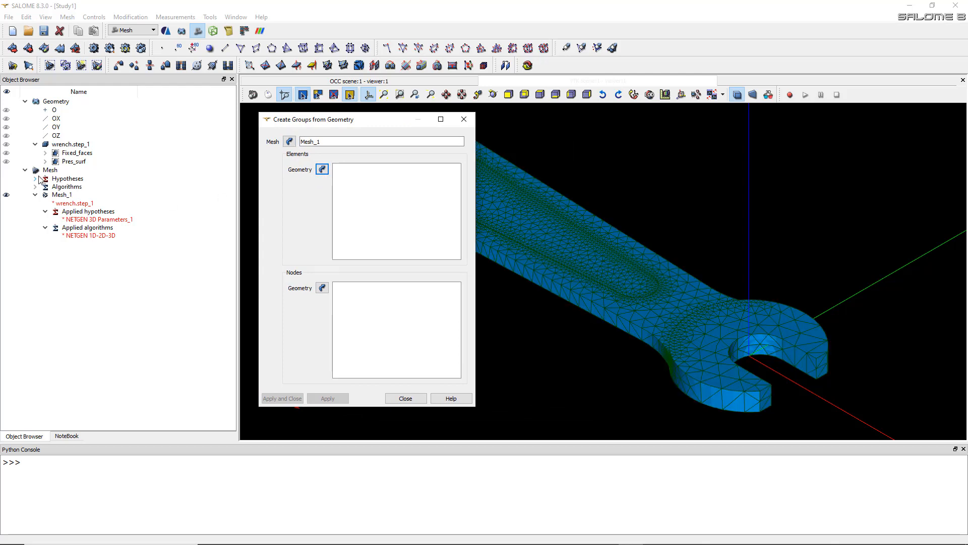
pyautogui.click(73, 161)
pyautogui.keyDown('shift'); pyautogui.click(75, 153); pyautogui.keyUp('shift')
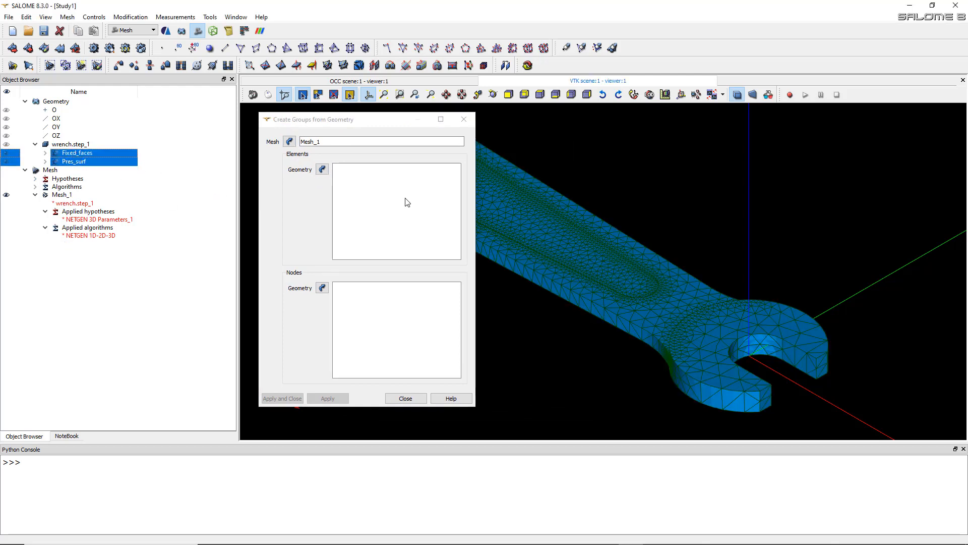
pyautogui.click(324, 171)
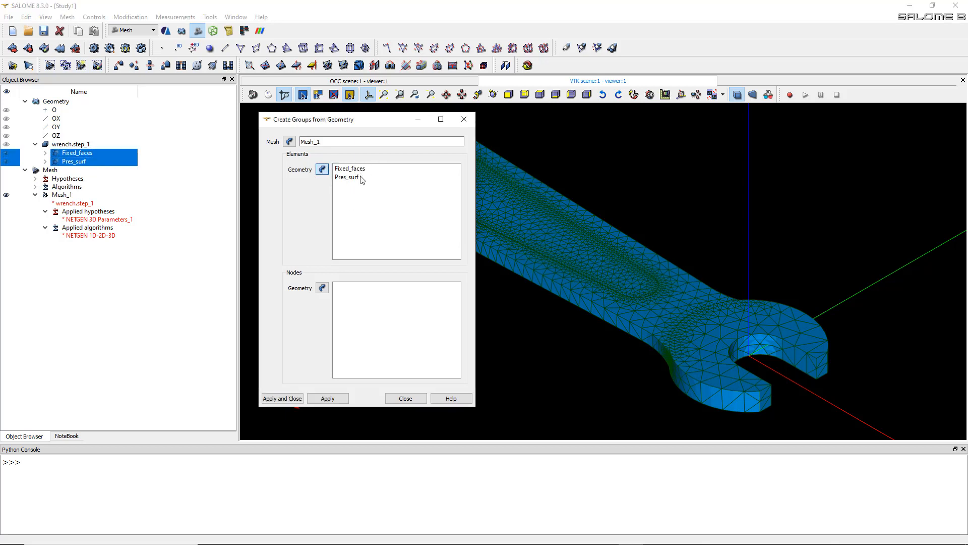
pyautogui.click(282, 398)
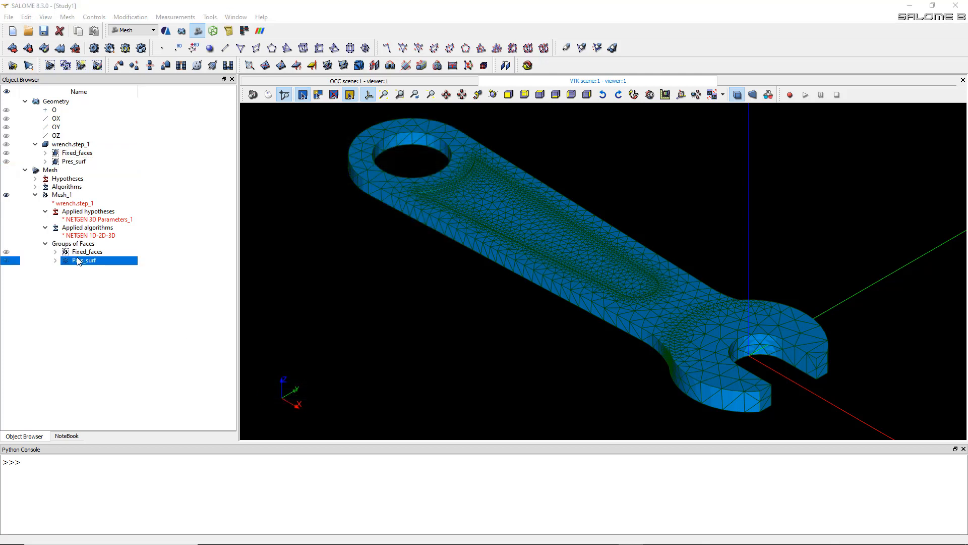
# - Display the Pres_surf and Fixed_faces face groups on the mesh and inspect their locations at the ring hole and jaw
pyautogui.click(6, 260)
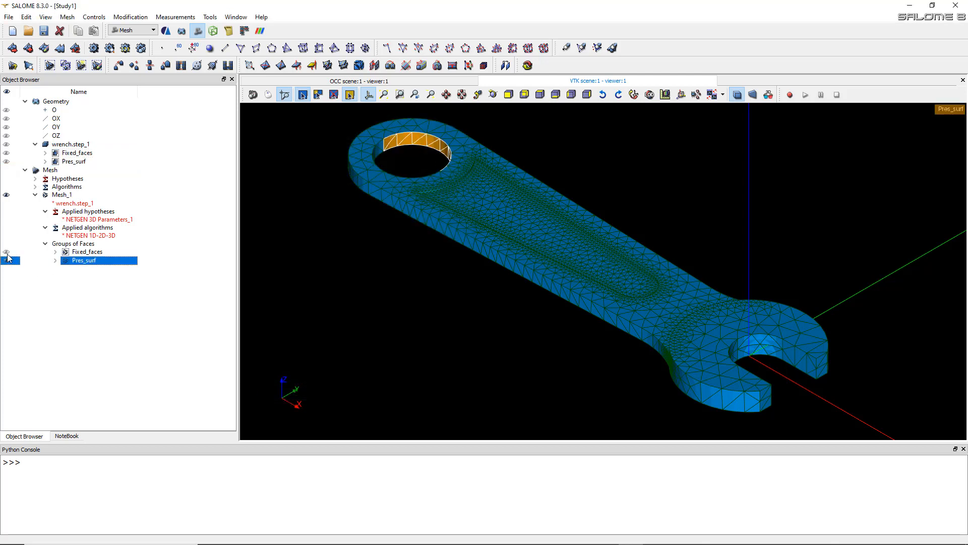
pyautogui.click(6, 252)
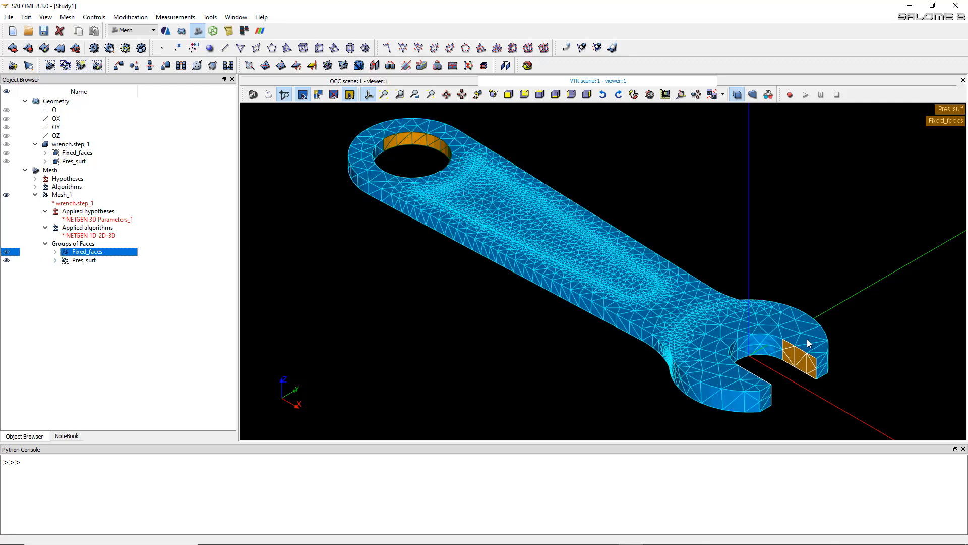
pyautogui.keyDown('ctrl'); pyautogui.moveTo(873, 316); pyautogui.dragTo(906, 309, button='right'); pyautogui.keyUp('ctrl')
pyautogui.scroll(3, 394, 141)
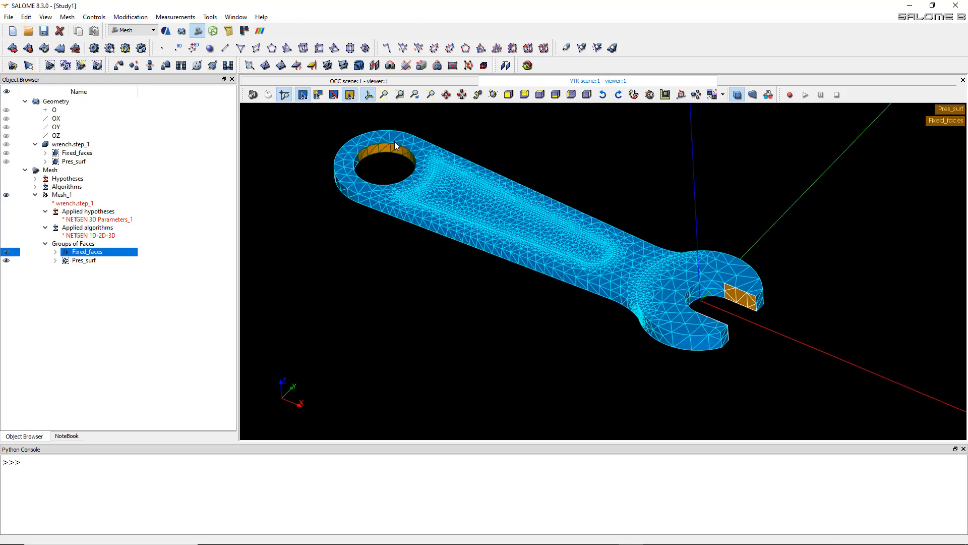
pyautogui.scroll(-3, 395, 141)
pyautogui.scroll(1, 474, 175)
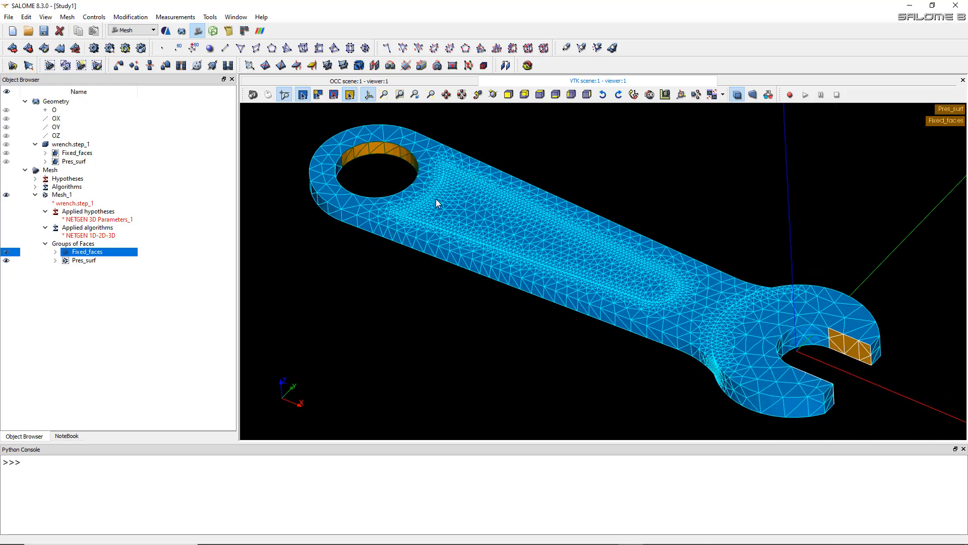
pyautogui.keyDown('ctrl'); pyautogui.moveTo(531, 166); pyautogui.dragTo(601, 188); pyautogui.keyUp('ctrl')
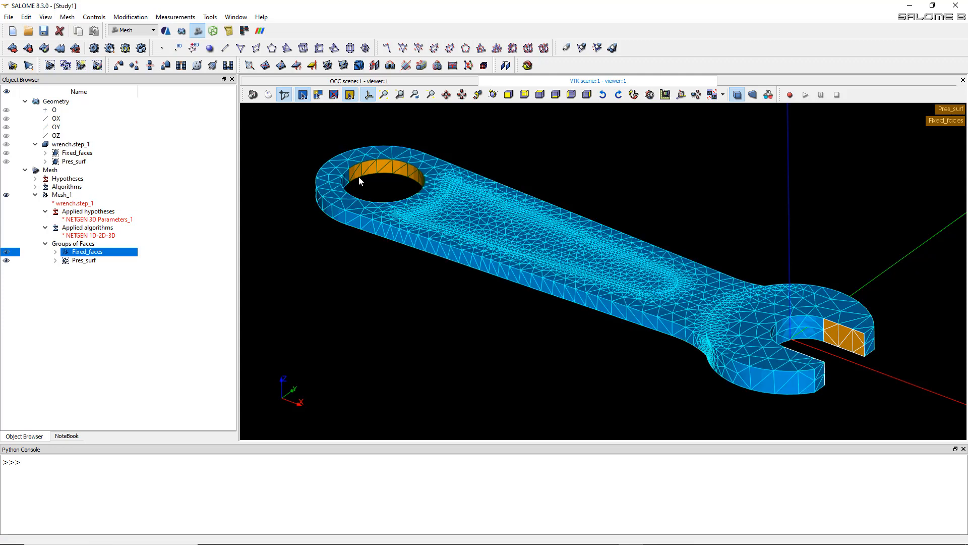
pyautogui.click(67, 196)
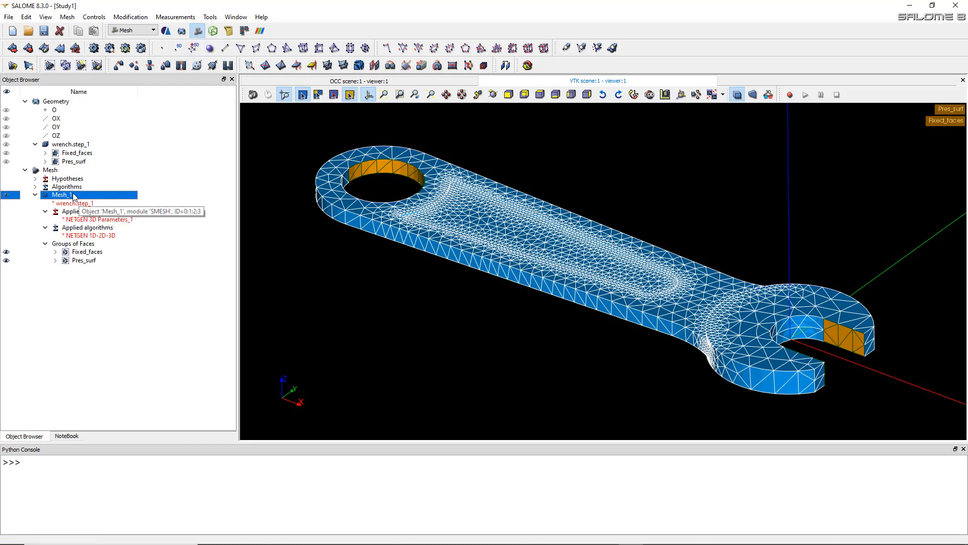
pyautogui.rightClick(75, 197)
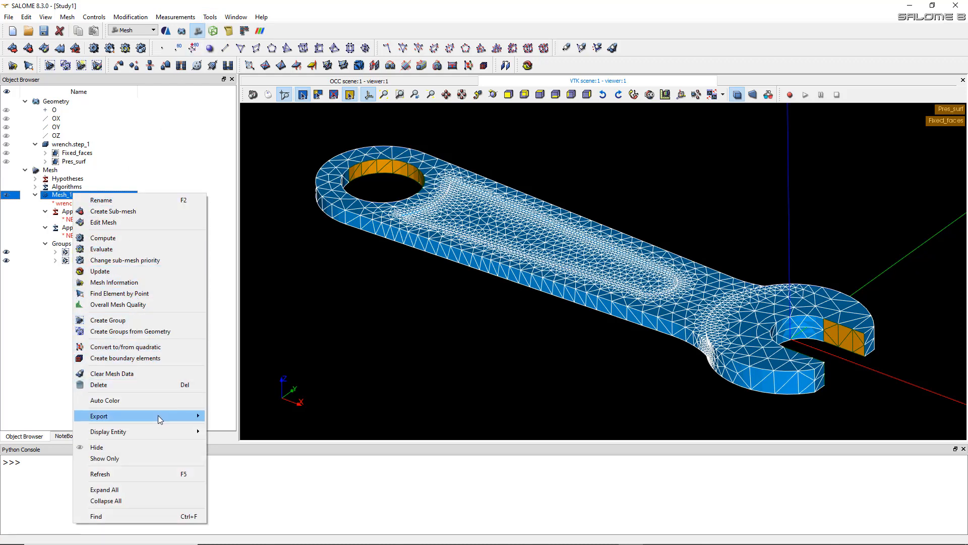
pyautogui.moveTo(158, 415)
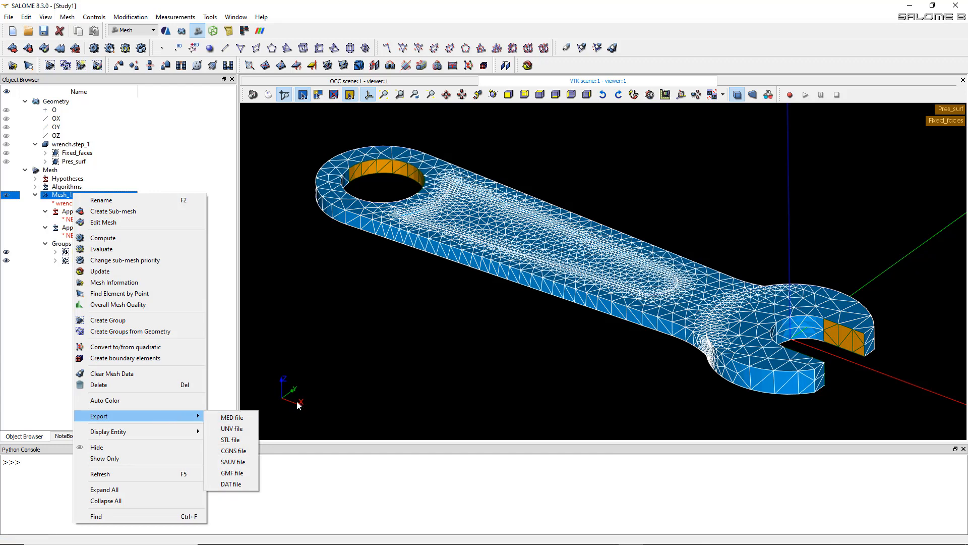
pyautogui.click(229, 330)
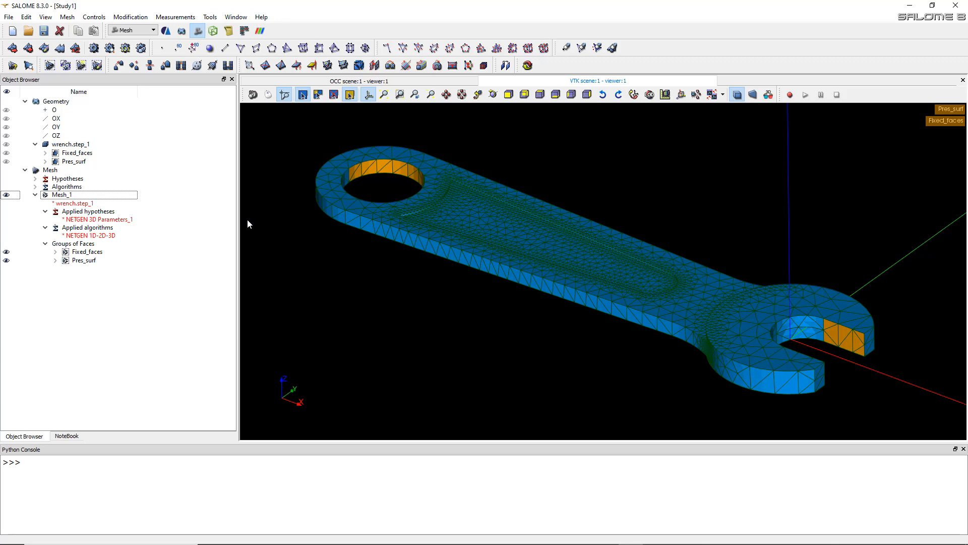
# - Switch to the AsterStudy module with the stable code_aster version and add a stage to CurrentCase
pyautogui.click(166, 31)
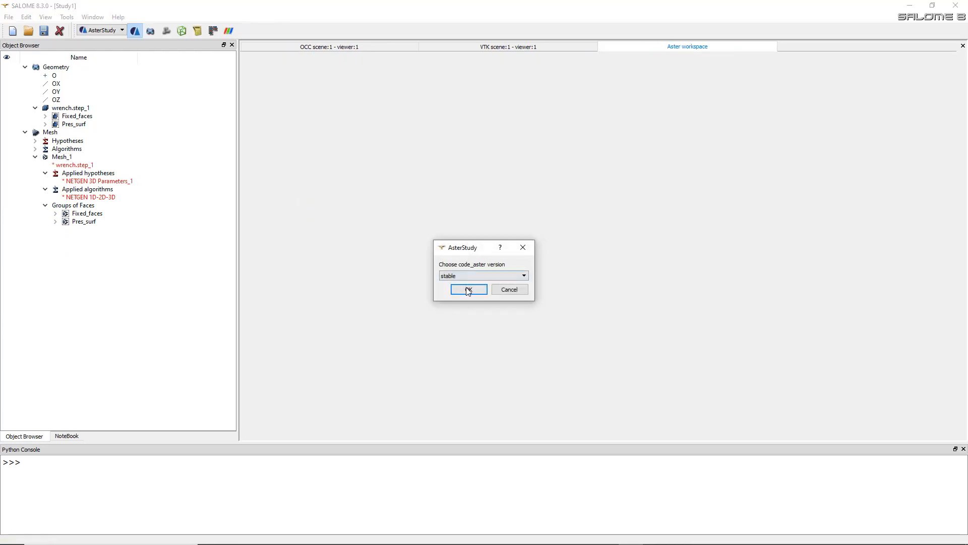
pyautogui.click(468, 289)
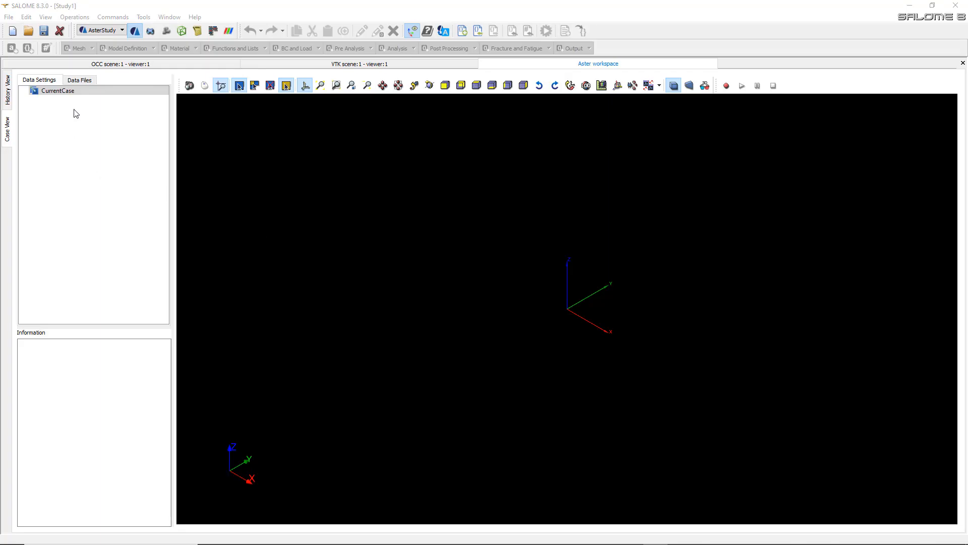
pyautogui.click(75, 91)
pyautogui.rightClick(82, 91)
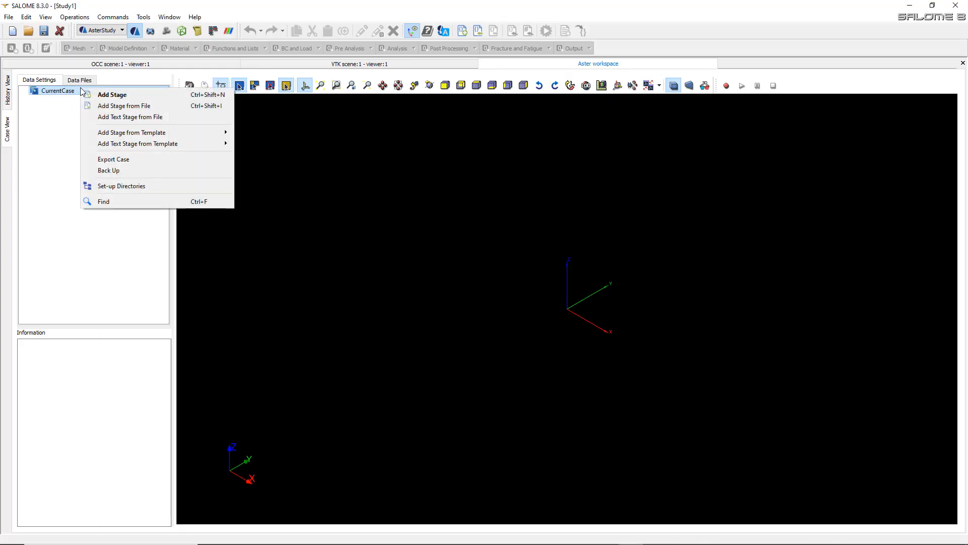
pyautogui.click(113, 95)
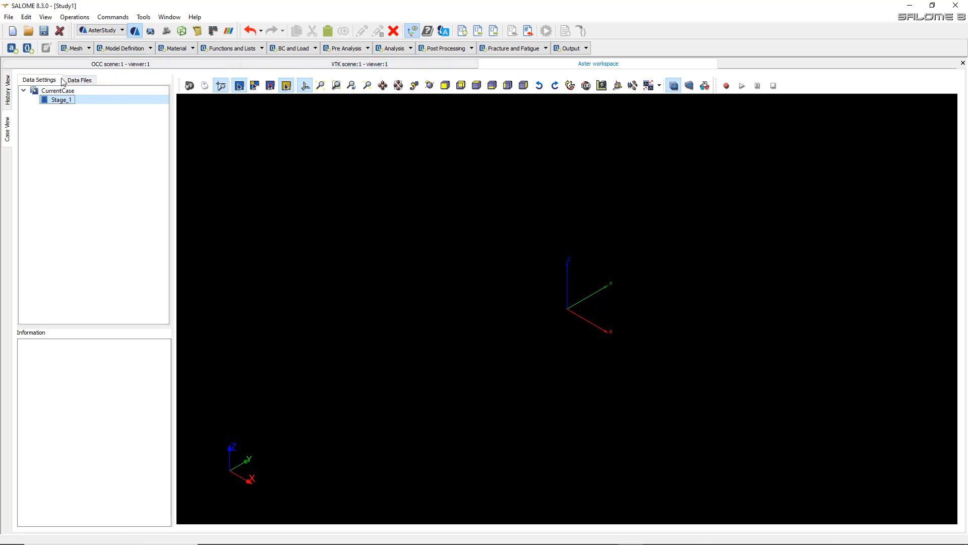
# - Add a Read a mesh command to Stage_1 that uses Mesh_1 as its mesh file location
pyautogui.click(88, 48)
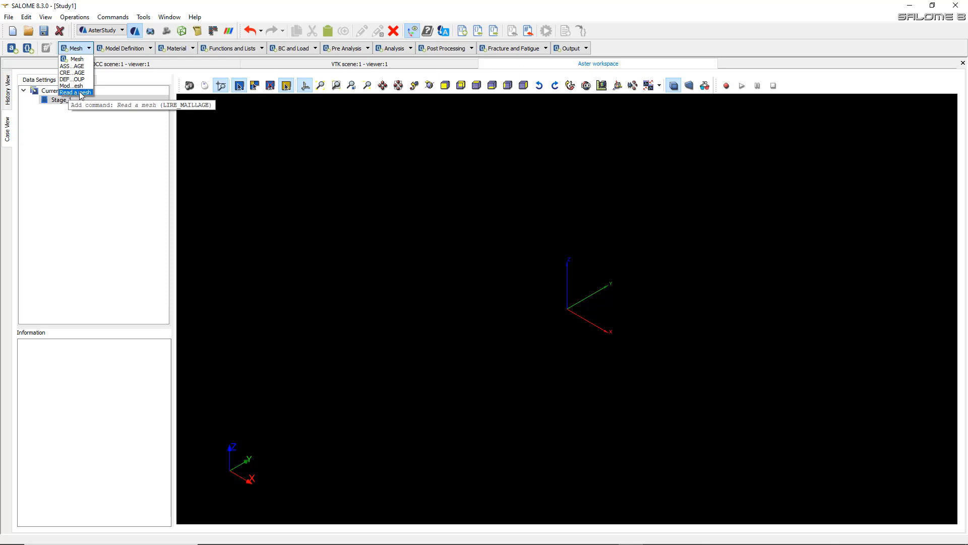
pyautogui.click(81, 94)
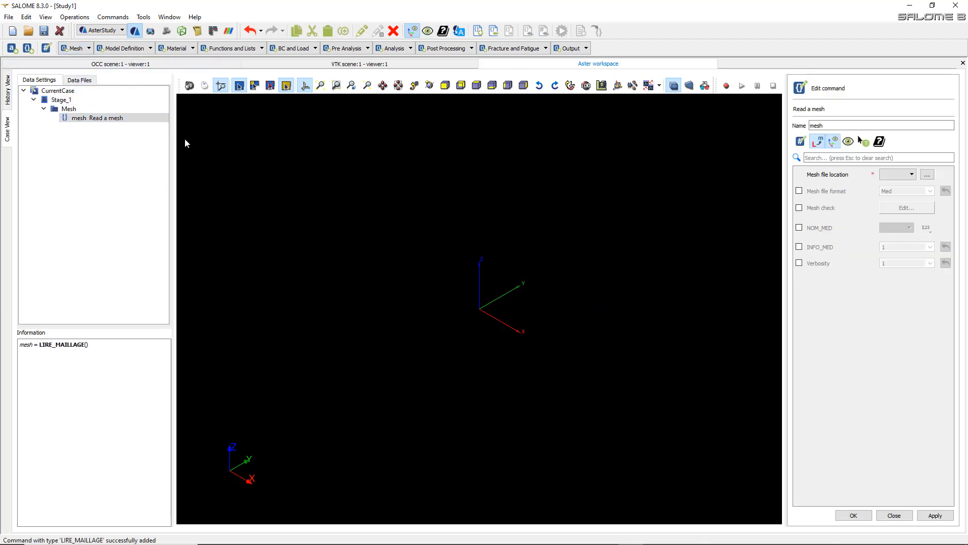
pyautogui.click(912, 174)
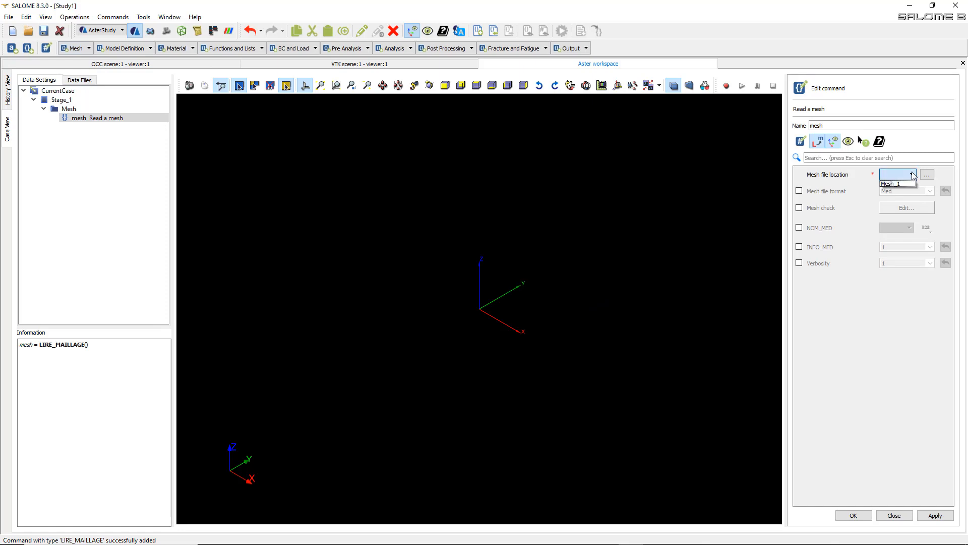
pyautogui.click(899, 183)
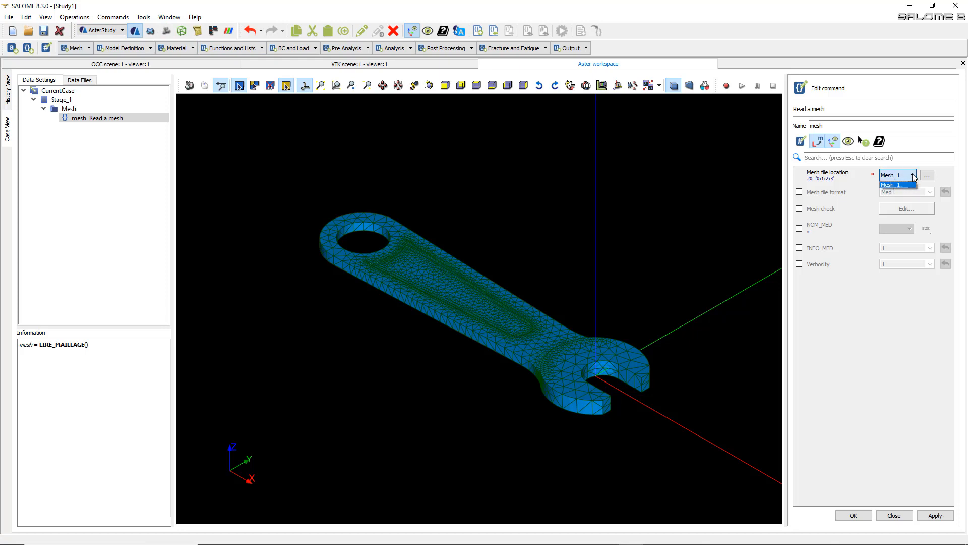
pyautogui.click(911, 184)
pyautogui.scroll(1, 720, 271)
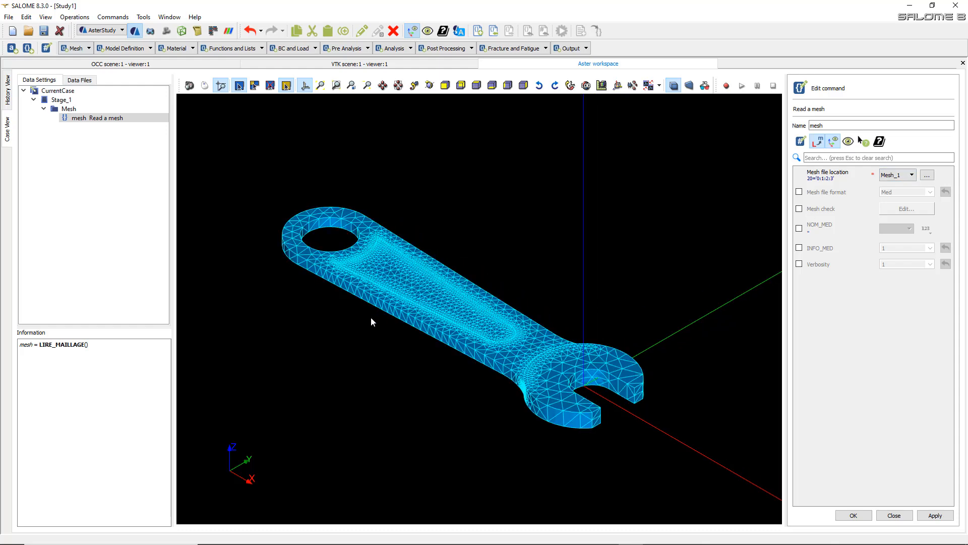
pyautogui.scroll(1, 369, 322)
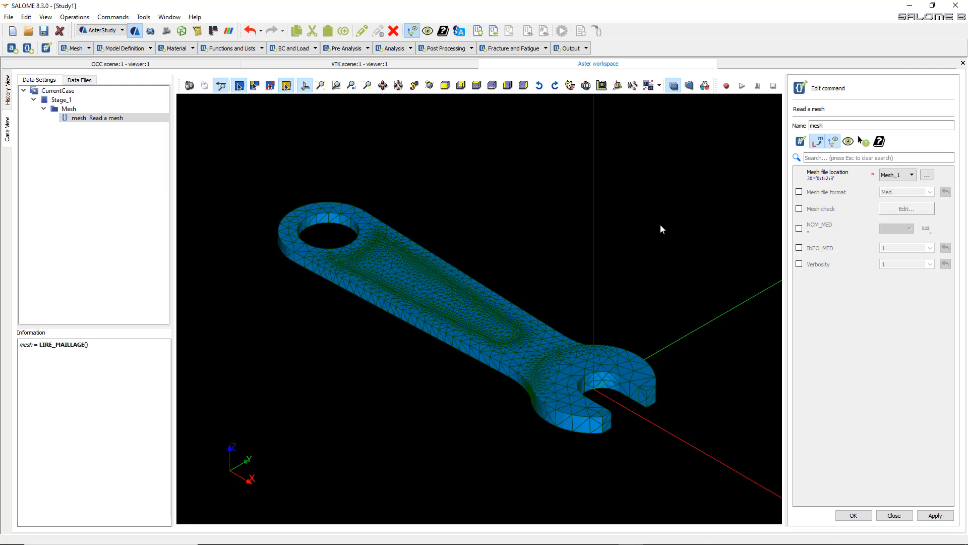
pyautogui.scroll(1, 271, 260)
pyautogui.scroll(1, 603, 362)
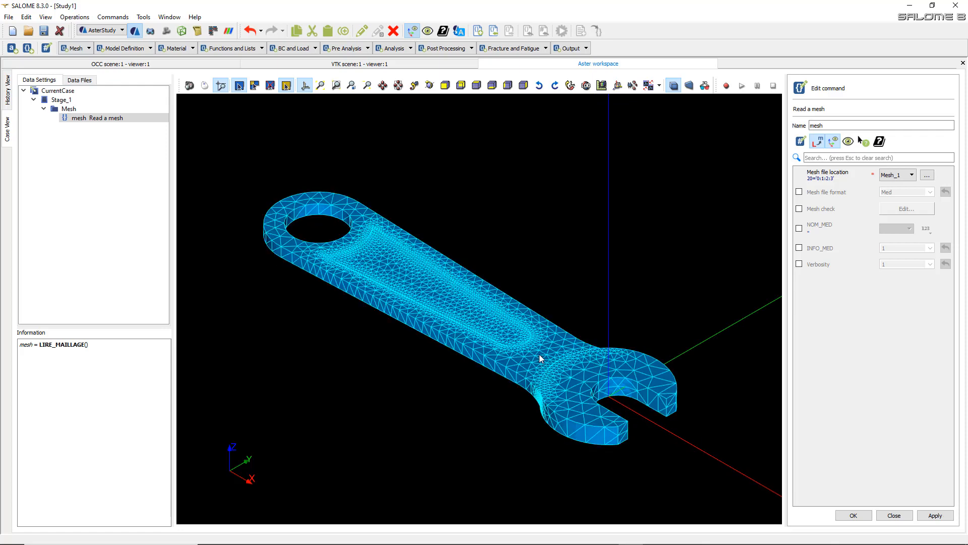
pyautogui.click(853, 516)
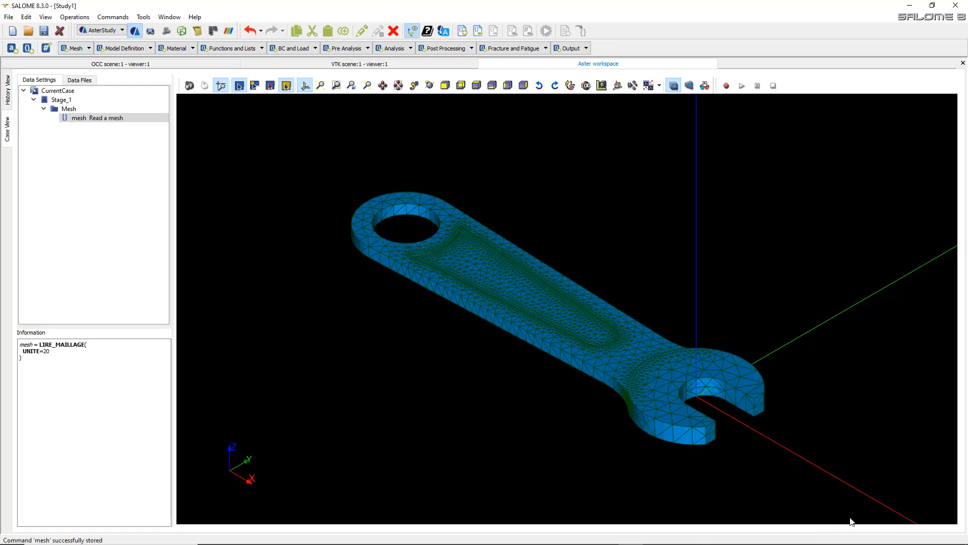
pyautogui.scroll(5, 596, 353)
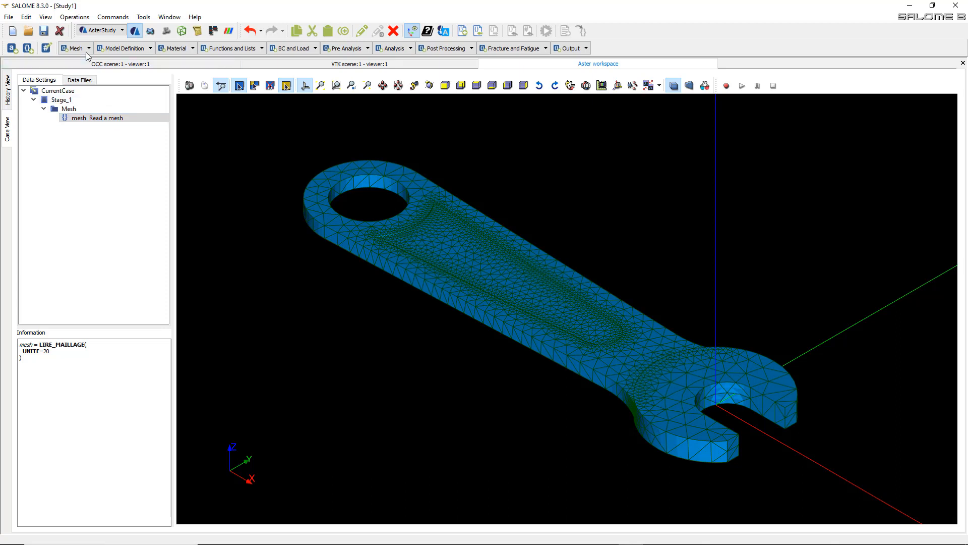
# - Add a Define a material command to the stage, name it steel and enable linear isotropic elasticity
pyautogui.click(151, 49)
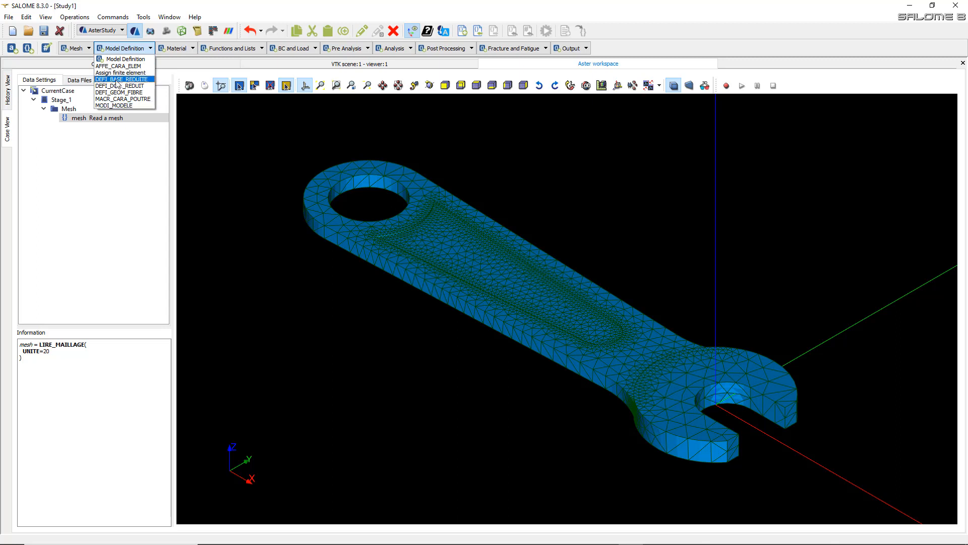
pyautogui.click(152, 47)
pyautogui.click(176, 49)
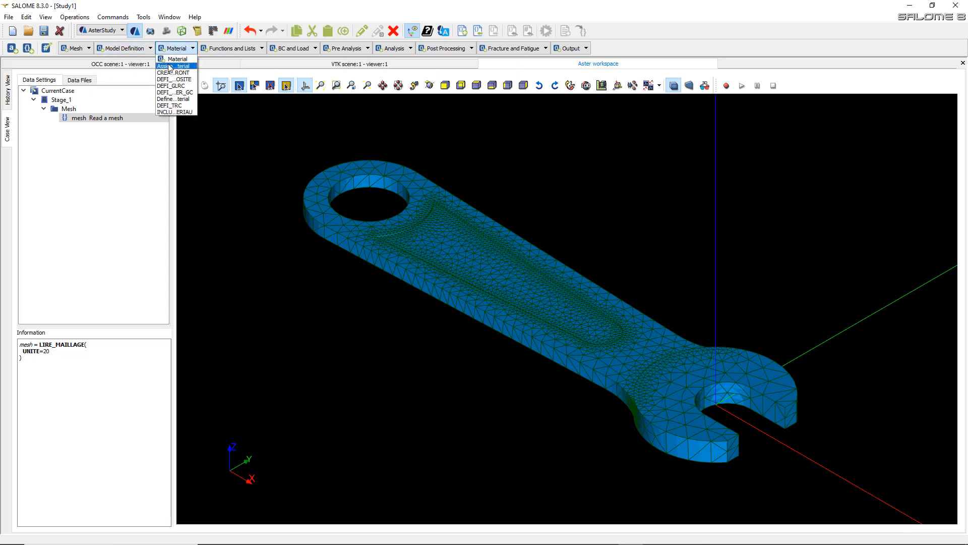
pyautogui.click(171, 100)
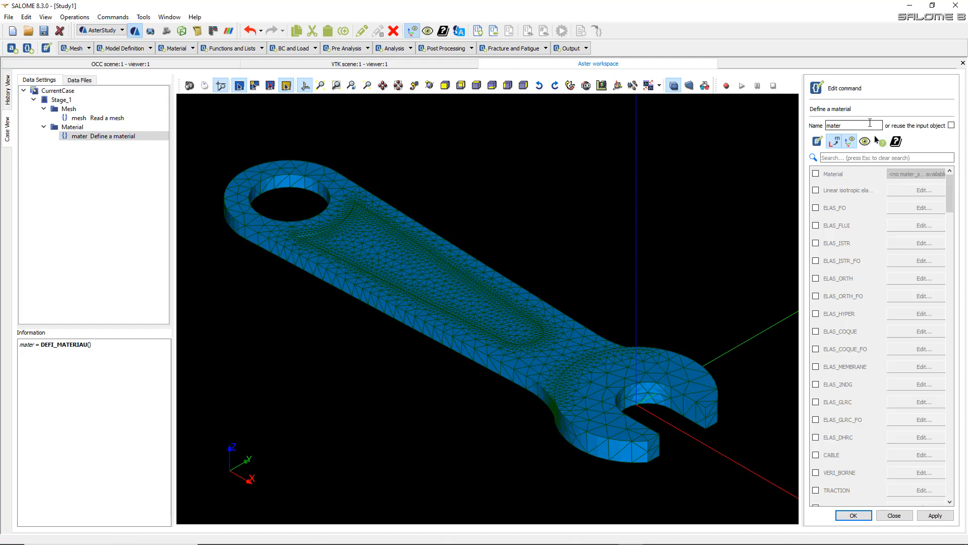
pyautogui.doubleClick(833, 126)
pyautogui.write('steel')
pyautogui.scroll(-10, 849, 247)
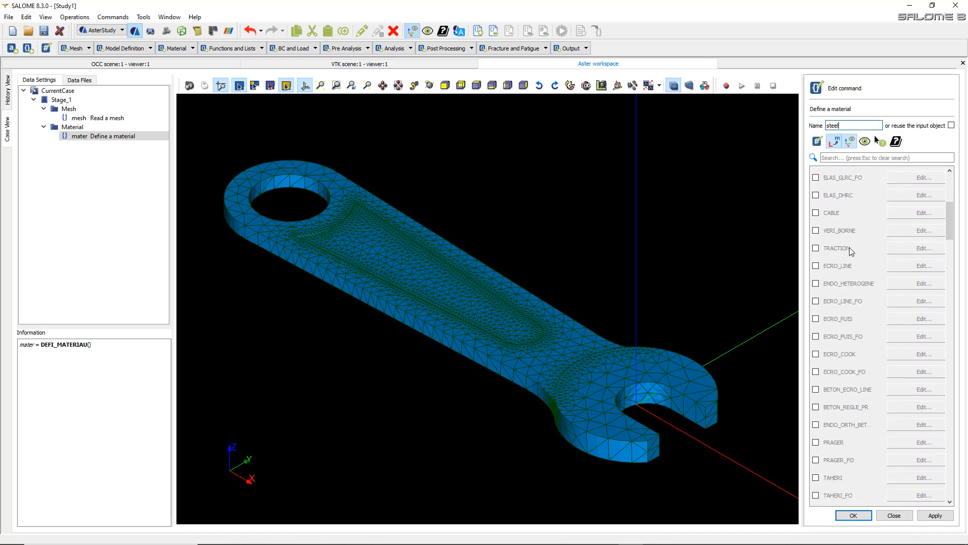
pyautogui.scroll(10, 853, 252)
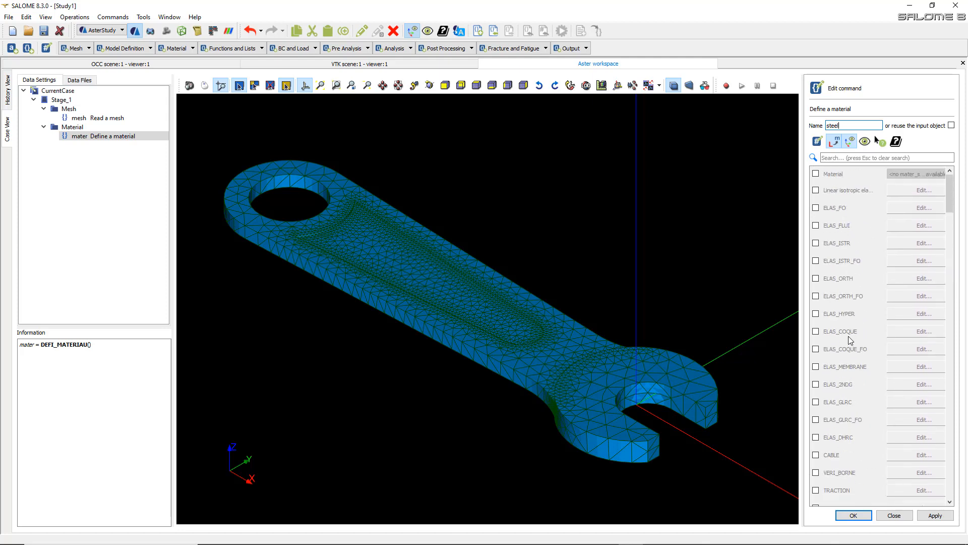
pyautogui.scroll(-3, 848, 332)
pyautogui.scroll(3, 846, 323)
pyautogui.click(817, 191)
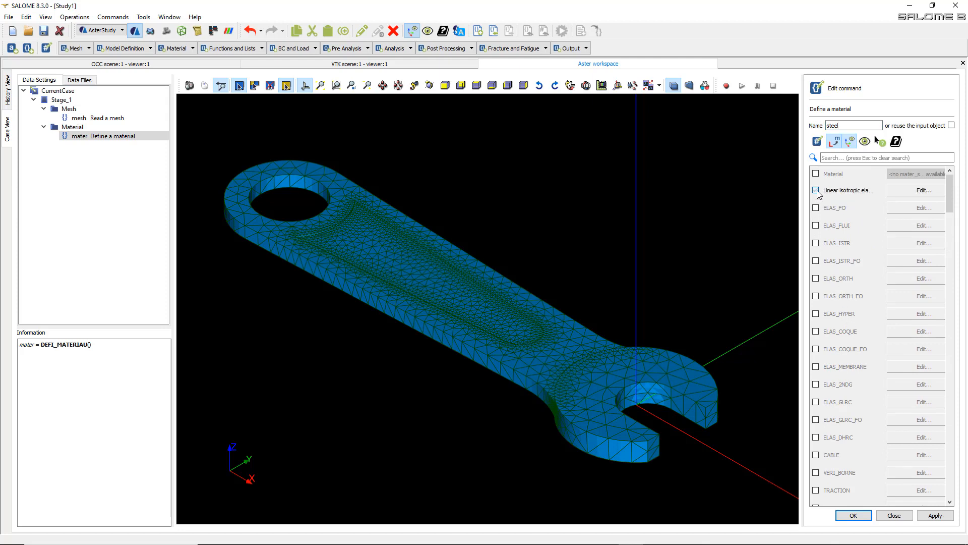
# - Set the steel's Young's modulus to 2e11 and Poisson's ratio to 0.29, and store the material
pyautogui.click(921, 192)
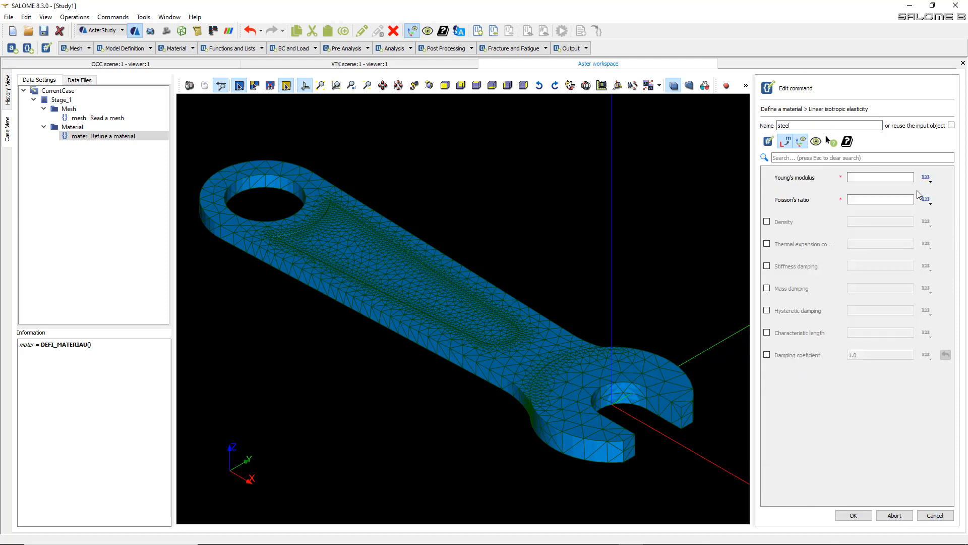
pyautogui.click(863, 182)
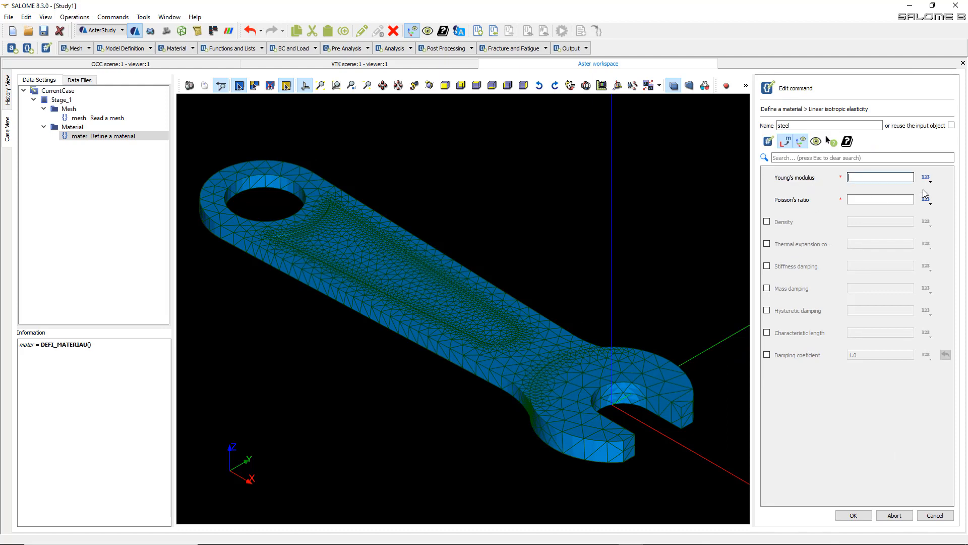
pyautogui.click(883, 181)
pyautogui.press('Tab')
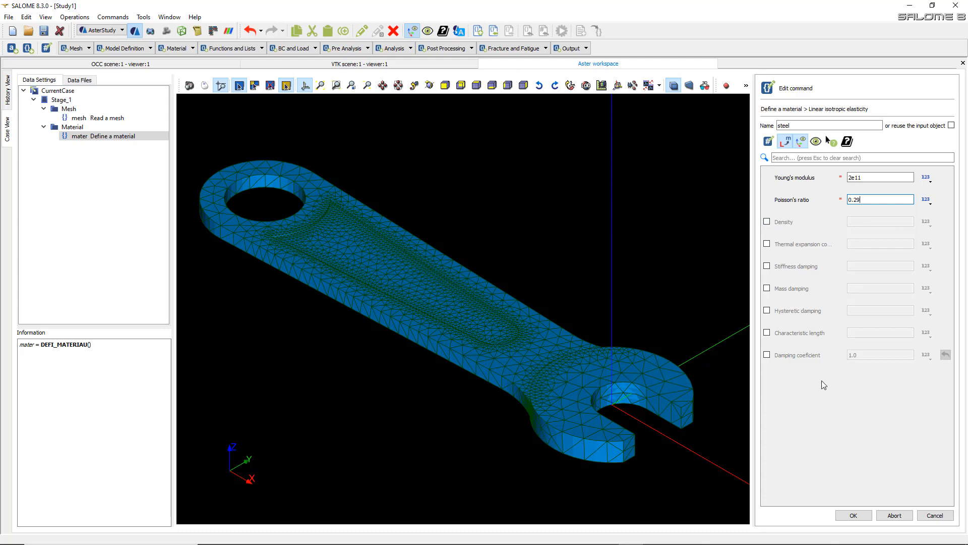
pyautogui.click(853, 515)
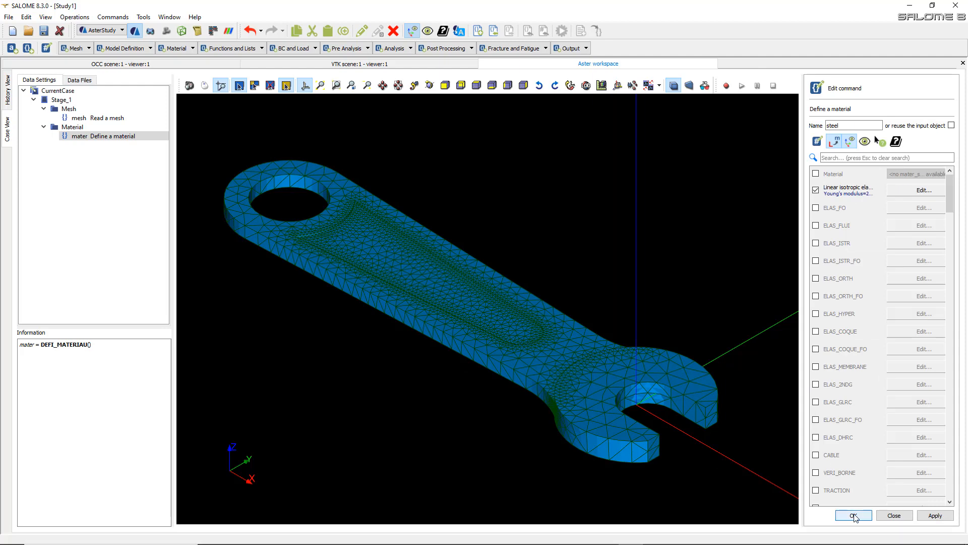
pyautogui.click(854, 515)
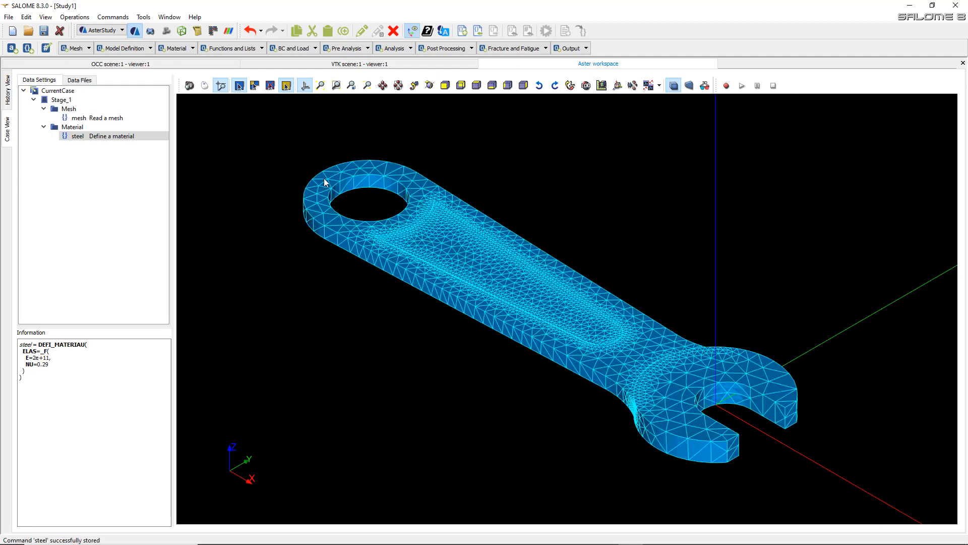
# - Add an Assign a material command based on the read mesh, with one material assignment item
pyautogui.click(192, 48)
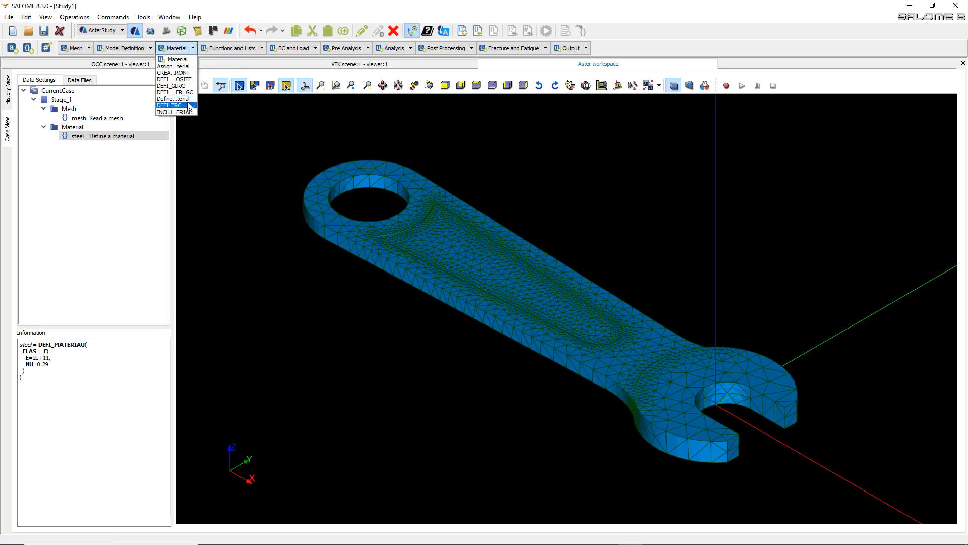
pyautogui.click(177, 66)
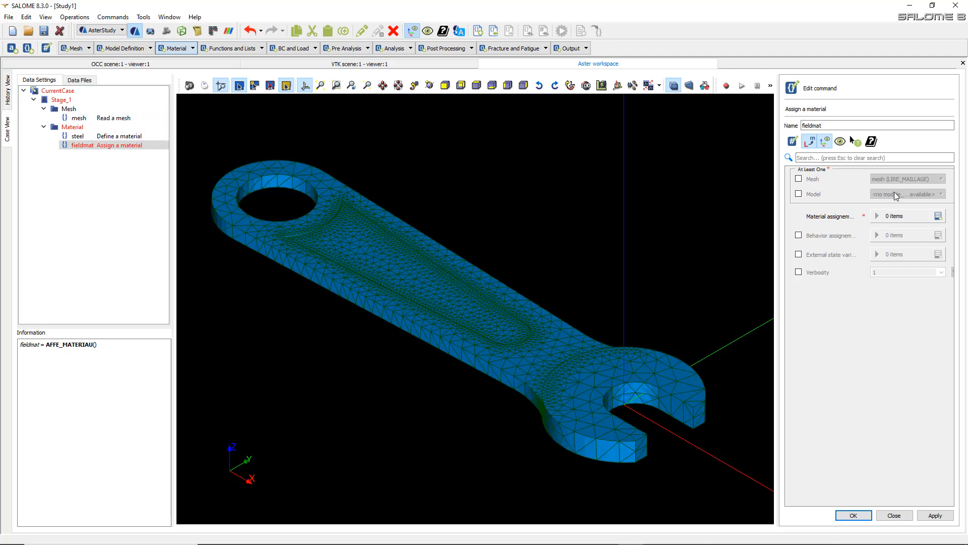
pyautogui.click(799, 178)
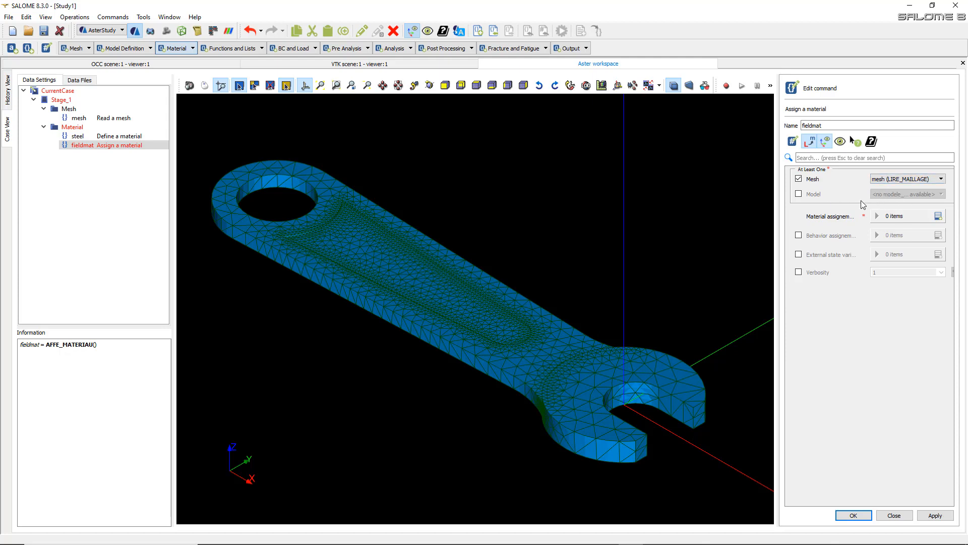
pyautogui.click(938, 216)
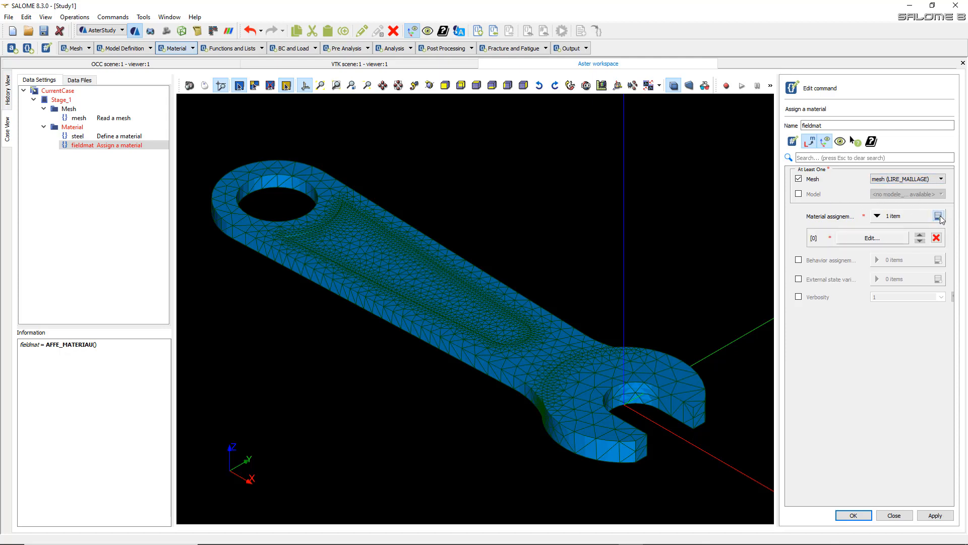
# - Configure the material assignment to apply steel everywhere on the mesh
pyautogui.click(856, 239)
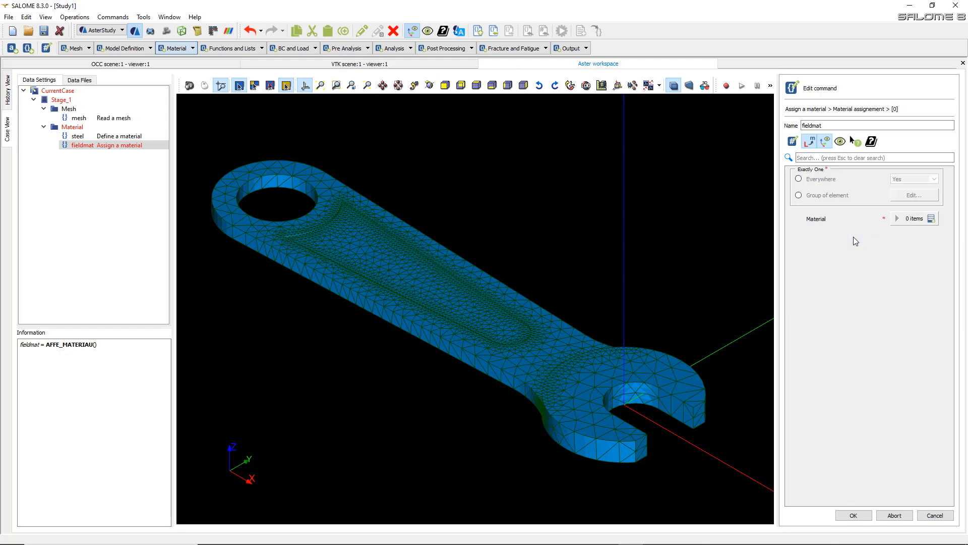
pyautogui.click(799, 180)
pyautogui.click(931, 219)
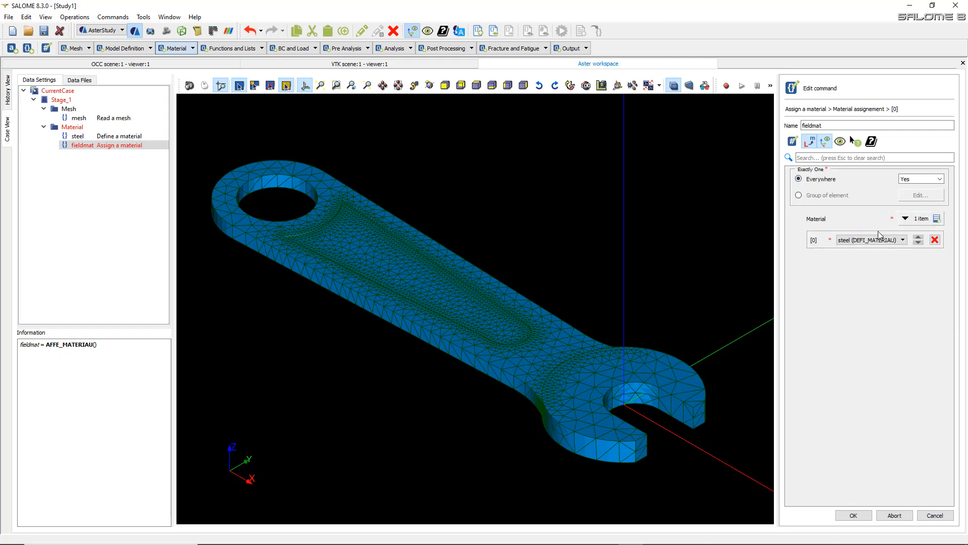
pyautogui.click(883, 240)
pyautogui.click(884, 247)
pyautogui.click(858, 514)
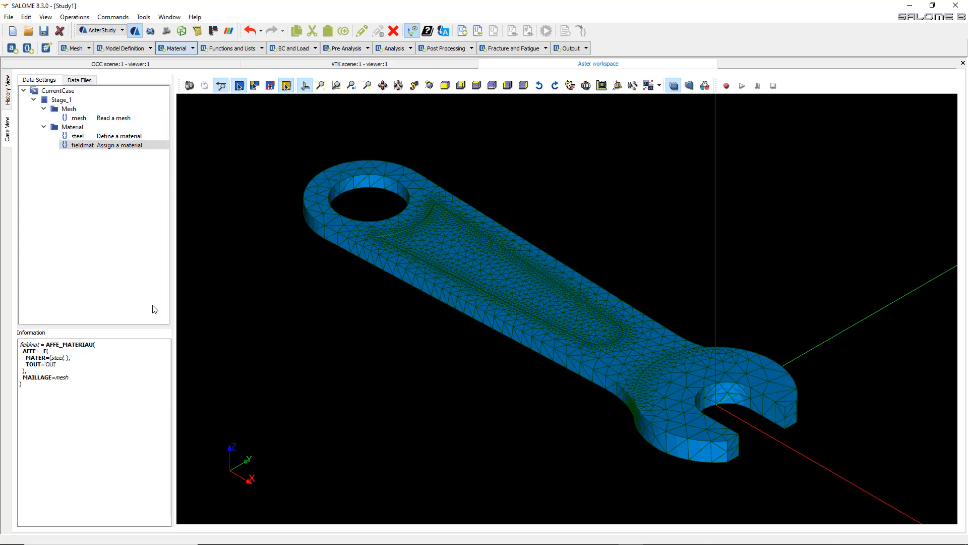
# - Review the generated AFFE_MATERIAU command text of the fieldmat material assignment
pyautogui.moveTo(49, 401); pyautogui.dragTo(23, 342)
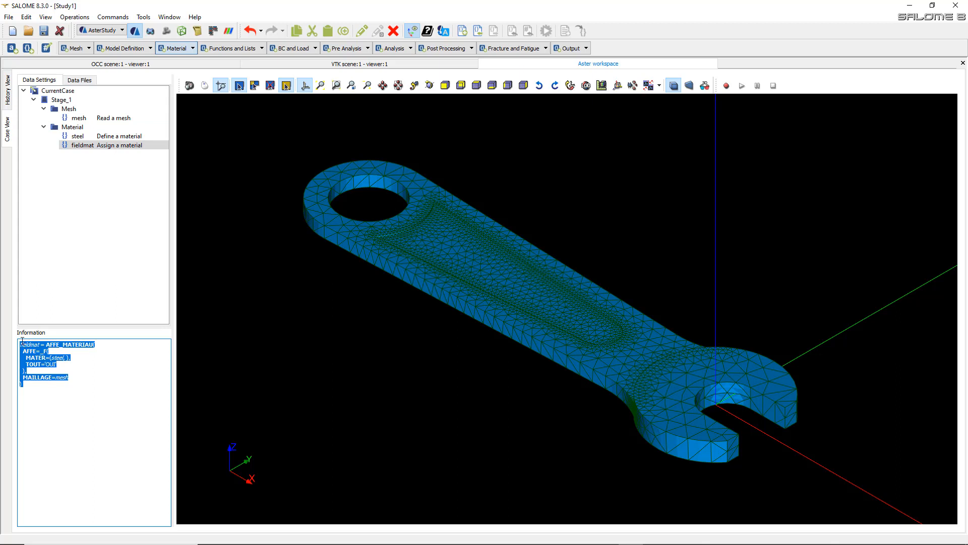
pyautogui.click(71, 395)
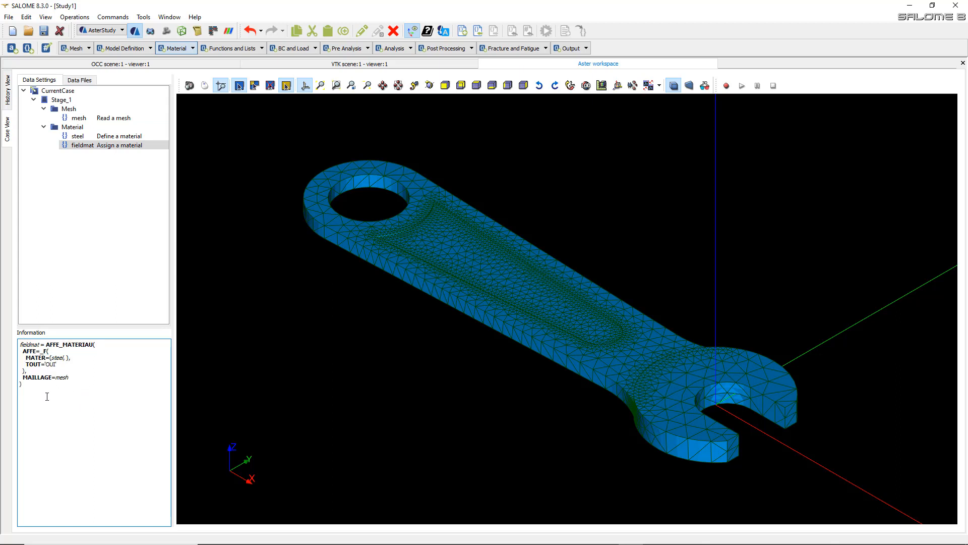
pyautogui.moveTo(47, 397); pyautogui.dragTo(23, 343)
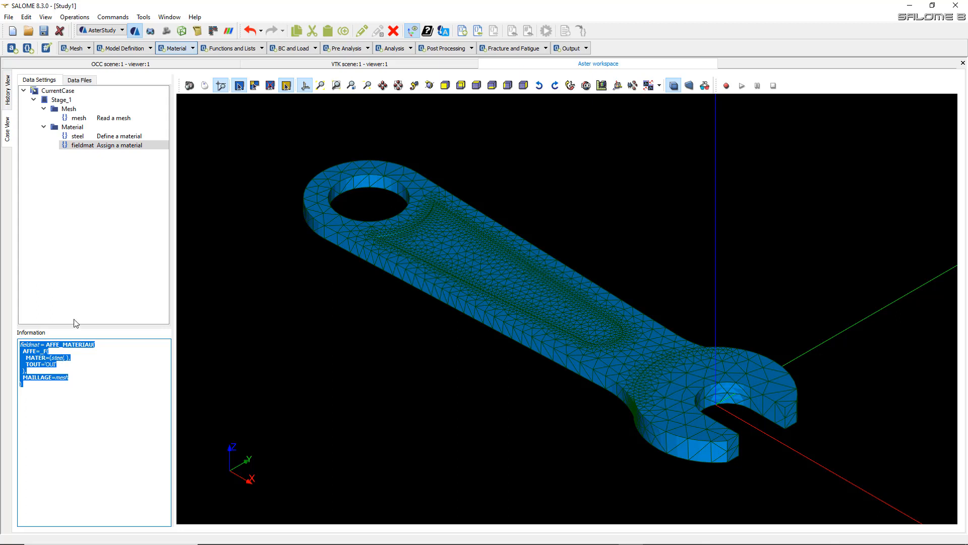
pyautogui.click(53, 400)
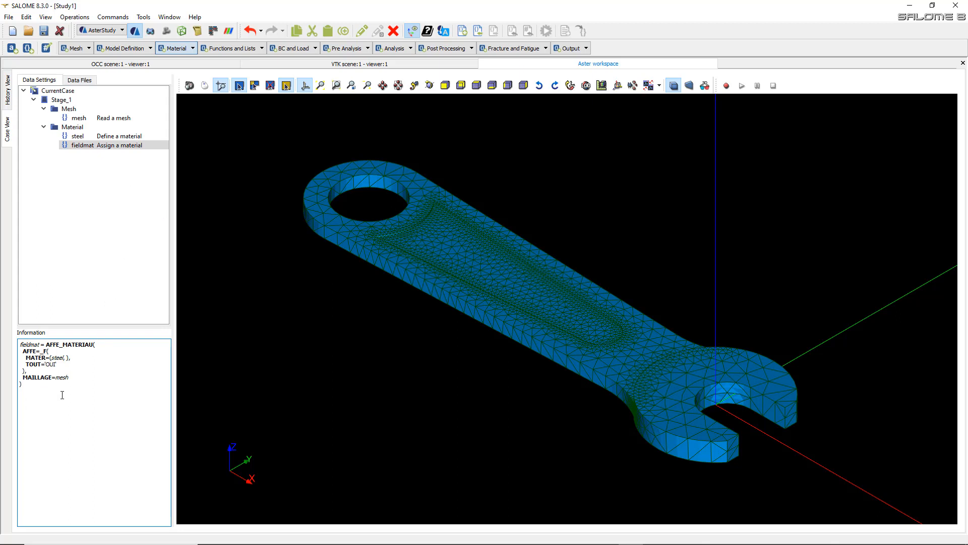
pyautogui.moveTo(62, 395); pyautogui.dragTo(27, 333)
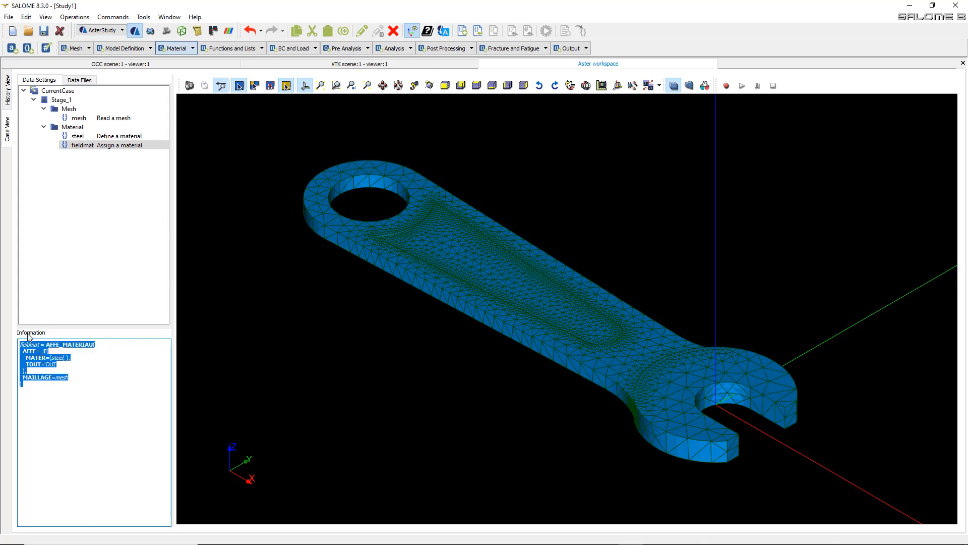
pyautogui.click(115, 388)
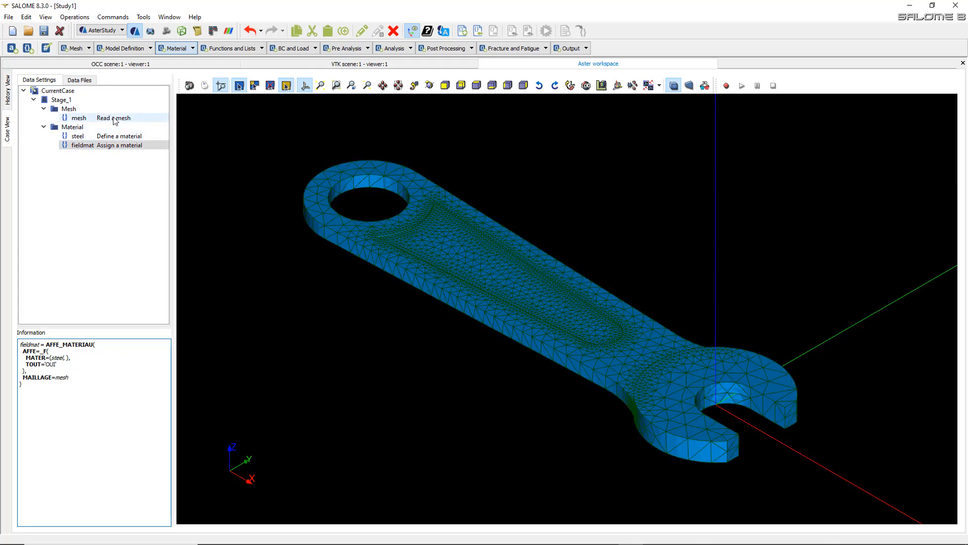
# - Add an Assign finite element command based on the read mesh, with one finite element assignment item
pyautogui.click(151, 48)
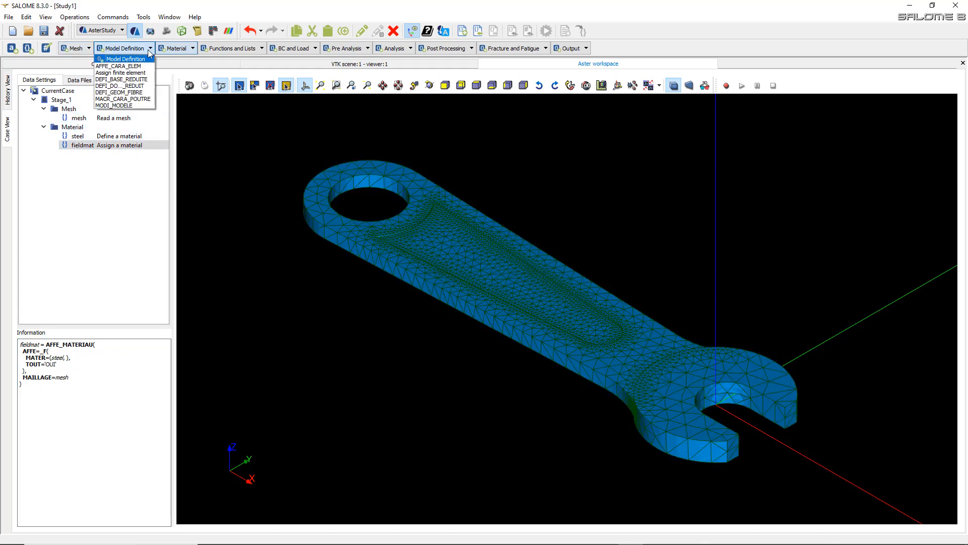
pyautogui.click(139, 74)
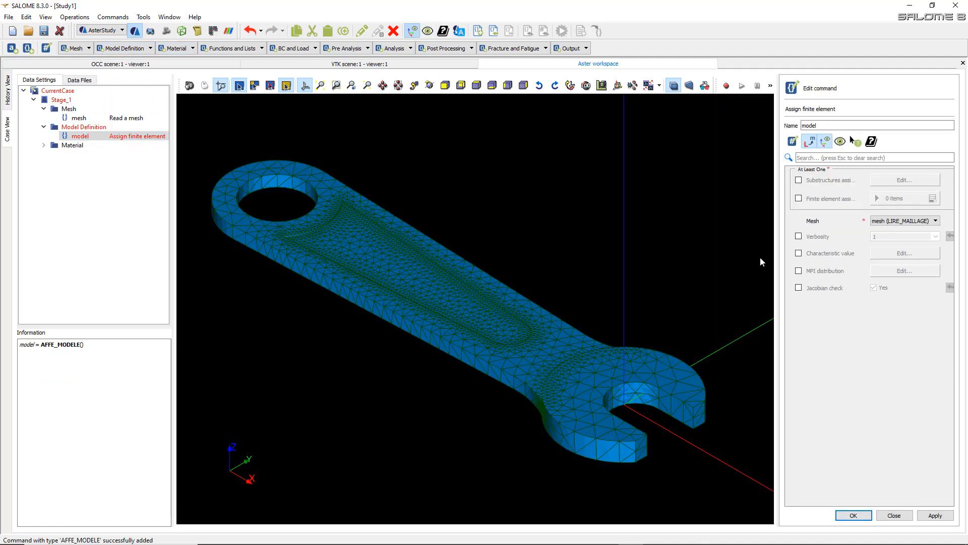
pyautogui.click(799, 199)
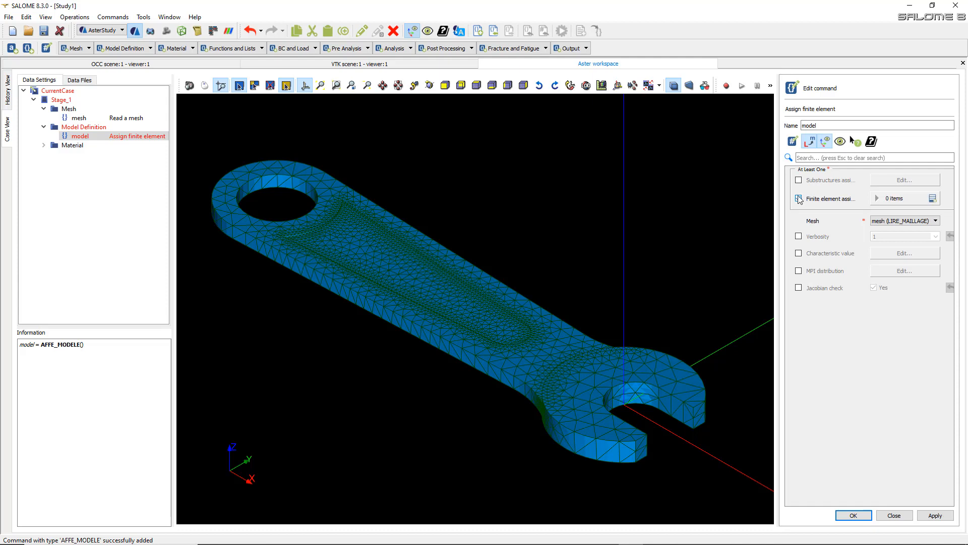
pyautogui.click(932, 202)
pyautogui.click(863, 224)
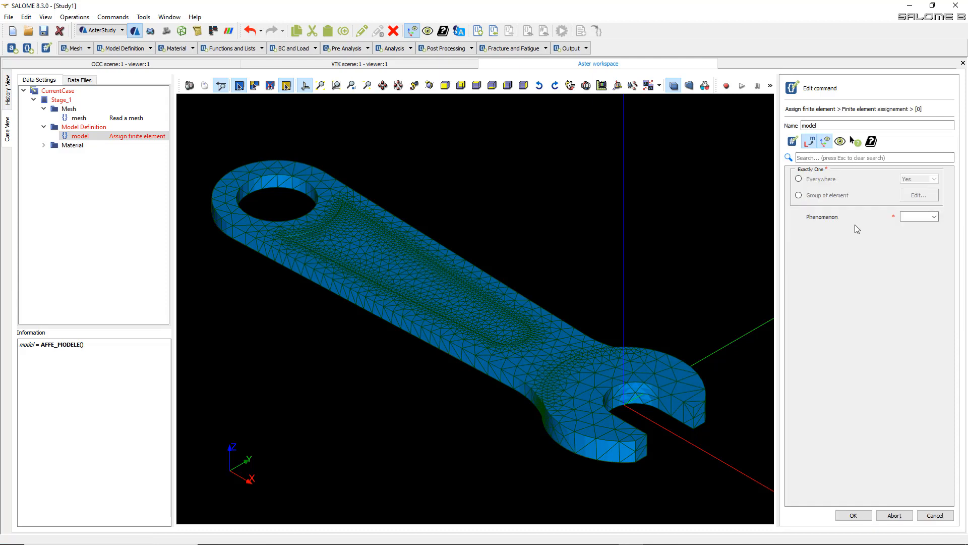
# - Configure the finite element assignment to apply everywhere, with the Mechanic phenomenon and the 3D modelisation
pyautogui.click(799, 180)
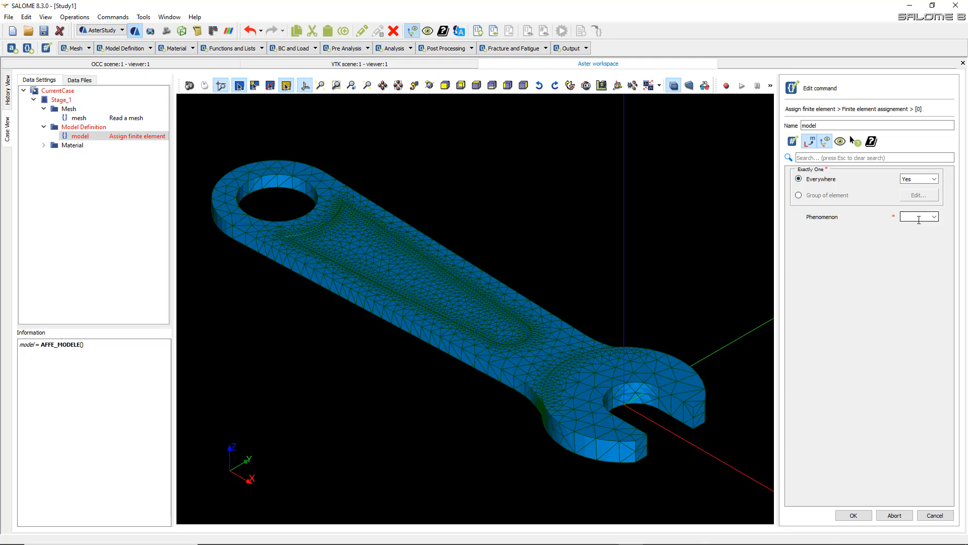
pyautogui.click(936, 218)
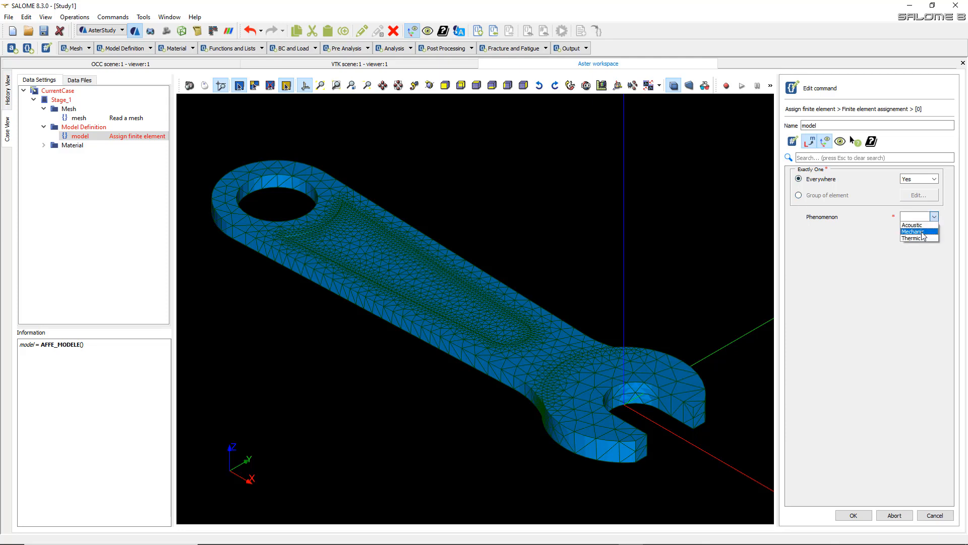
pyautogui.click(921, 232)
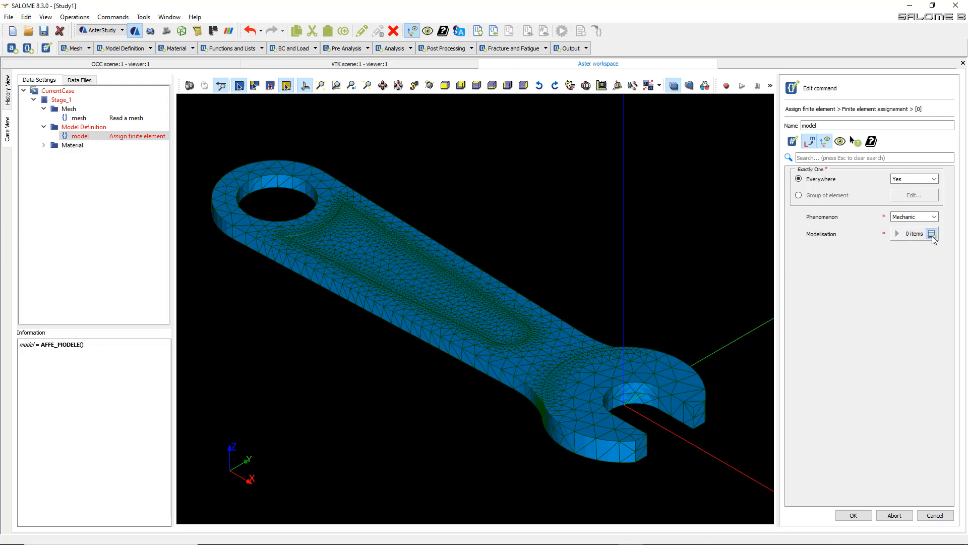
pyautogui.click(932, 233)
pyautogui.click(899, 255)
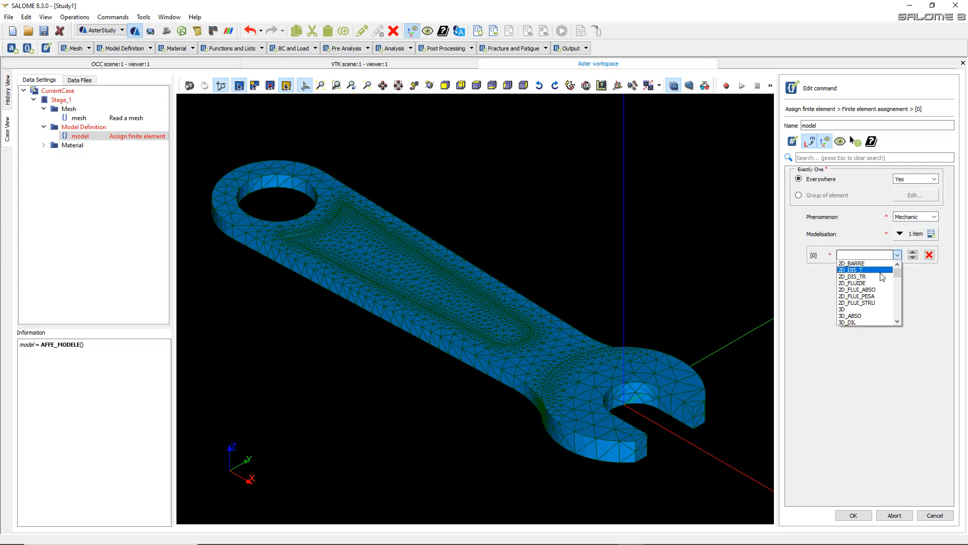
pyautogui.scroll(-2, 883, 277)
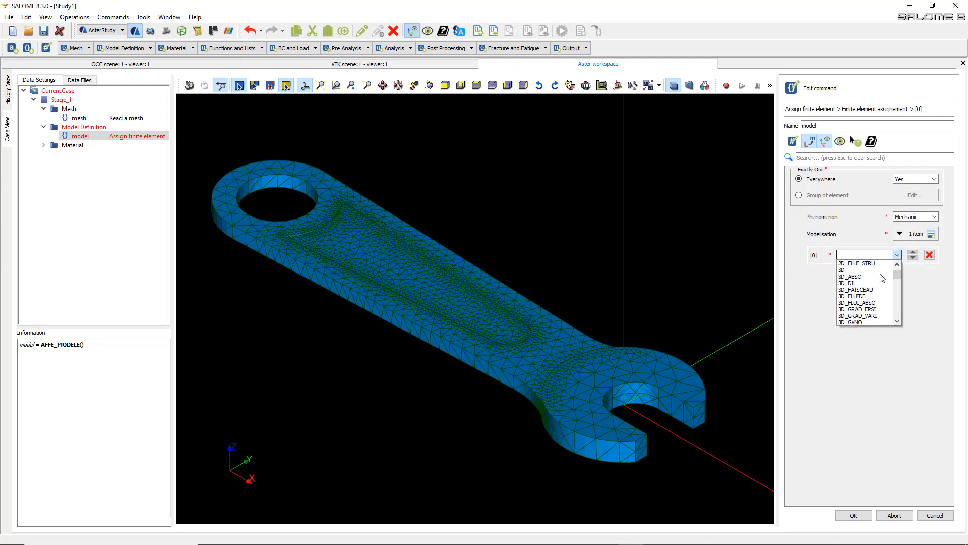
pyautogui.scroll(2, 883, 278)
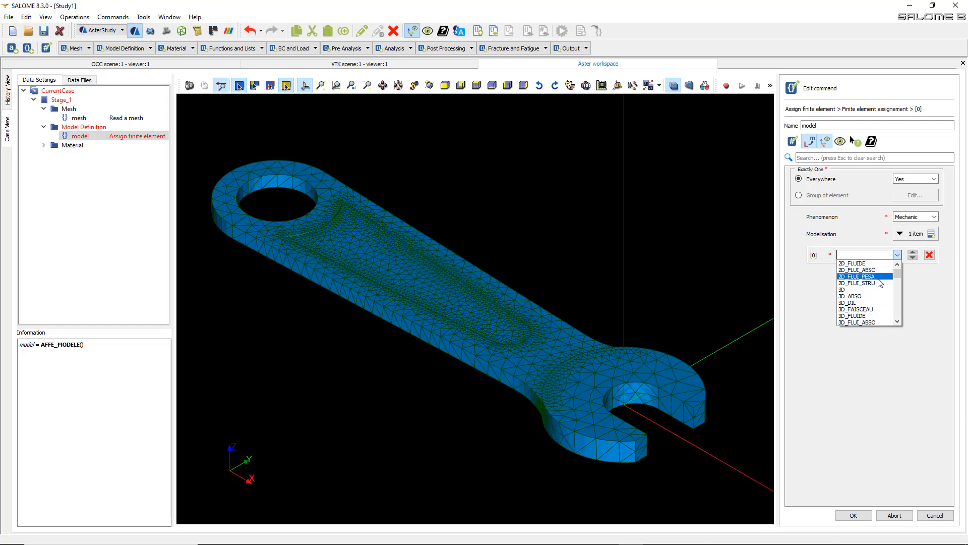
pyautogui.scroll(-2, 852, 278)
pyautogui.click(847, 272)
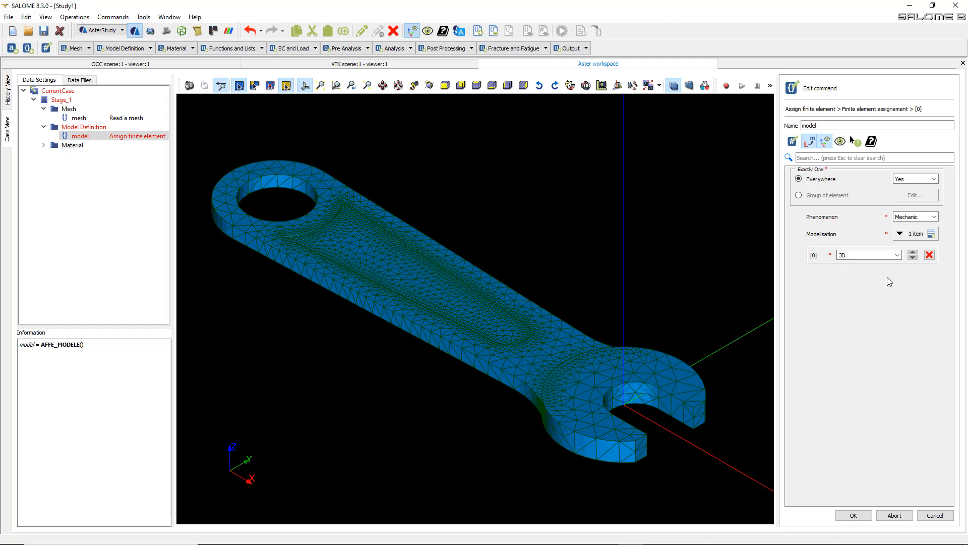
pyautogui.click(898, 256)
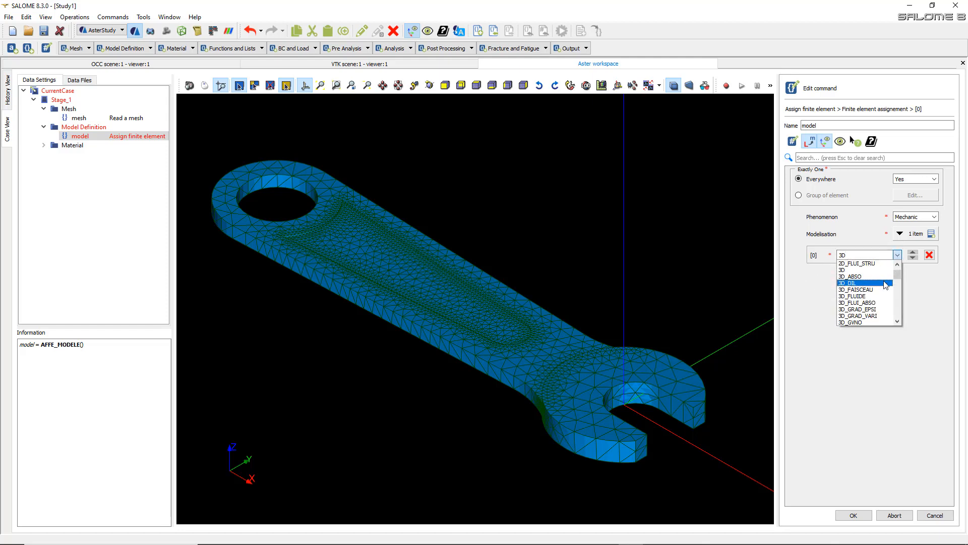
pyautogui.scroll(2, 887, 285)
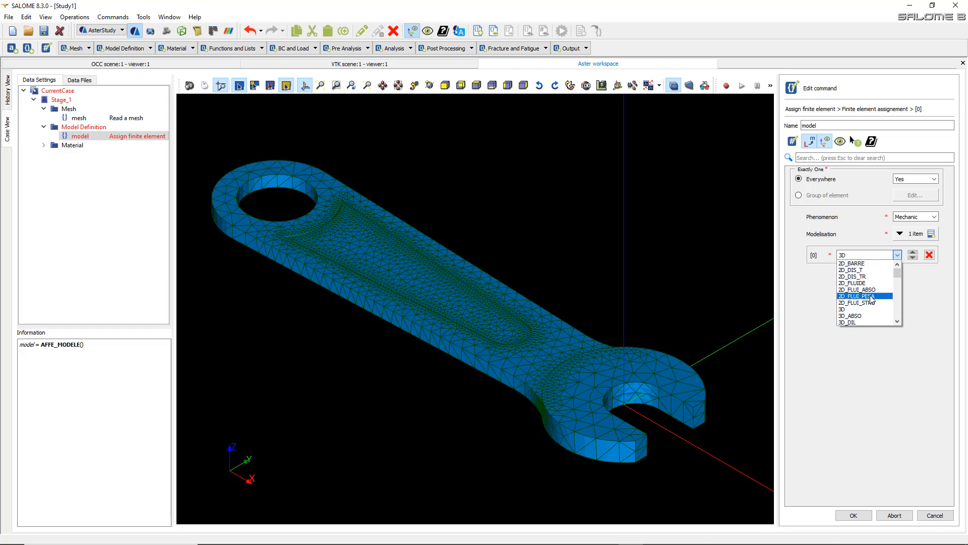
pyautogui.click(872, 270)
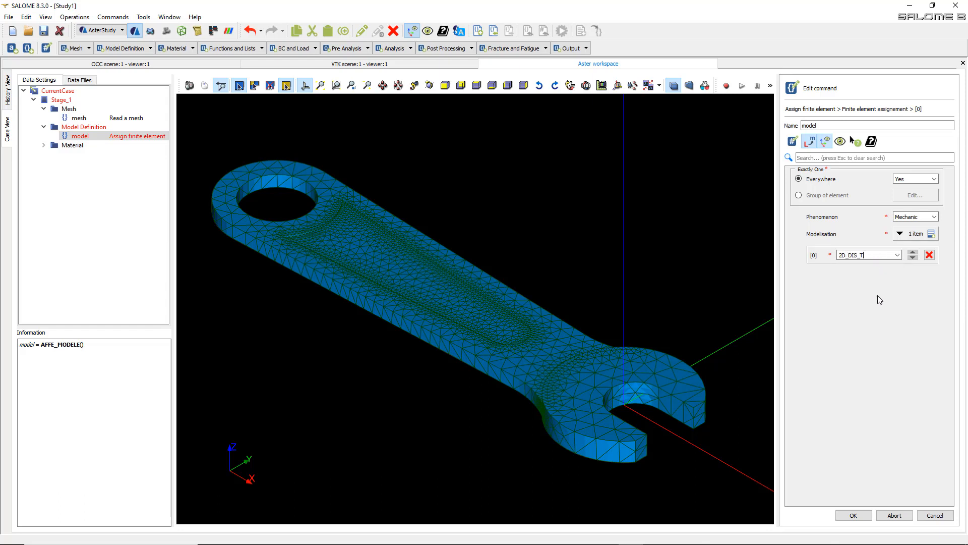
pyautogui.click(898, 255)
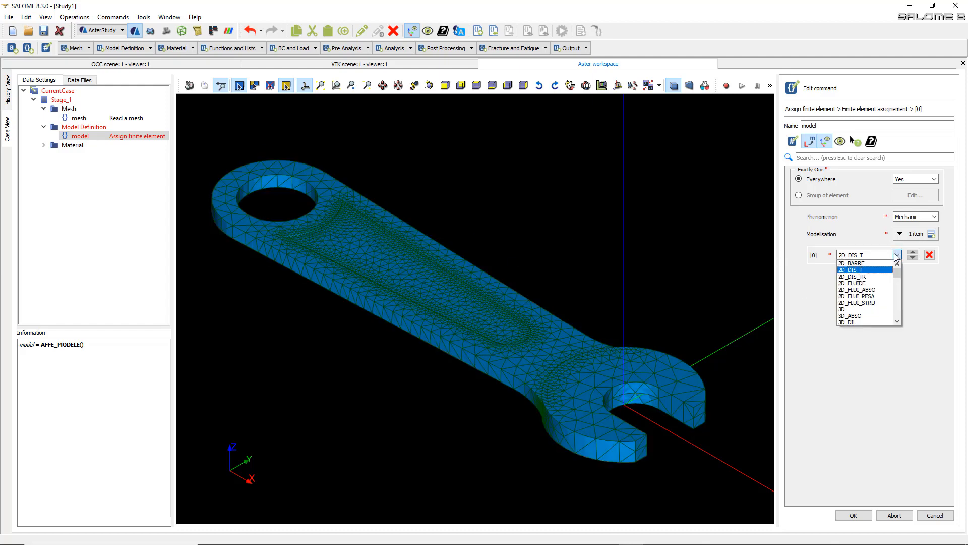
pyautogui.click(872, 310)
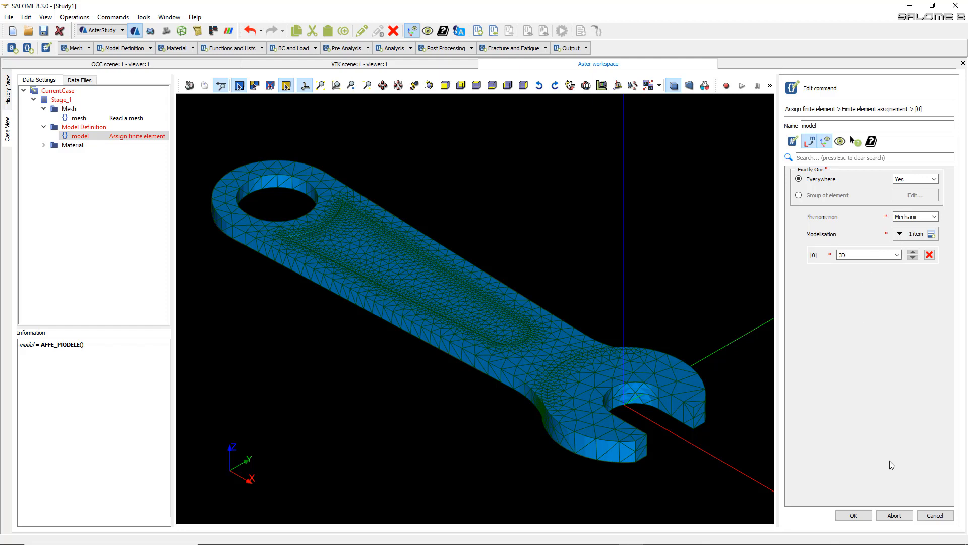
# - Confirm the finite element assignment, store the model command and expand the Material category of the stage
pyautogui.click(854, 513)
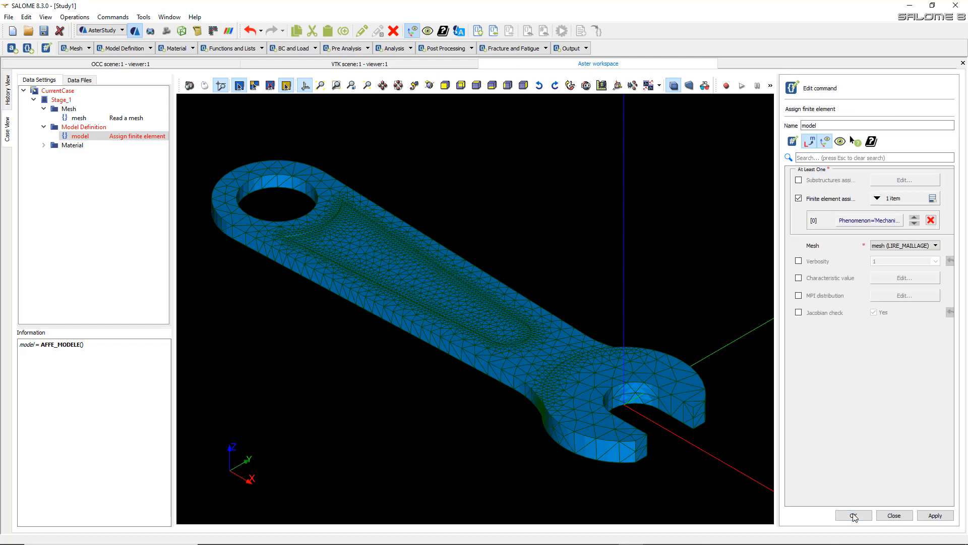
pyautogui.click(854, 516)
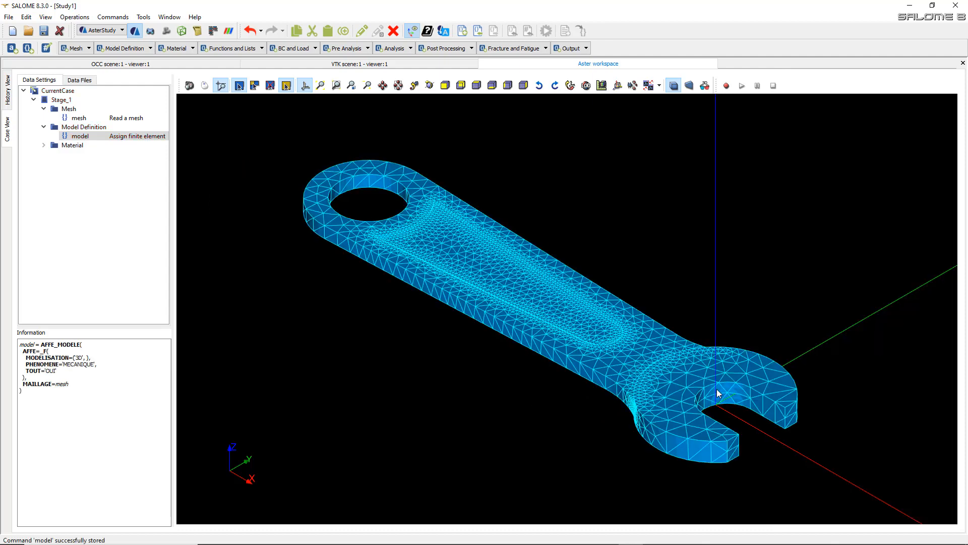
pyautogui.click(43, 145)
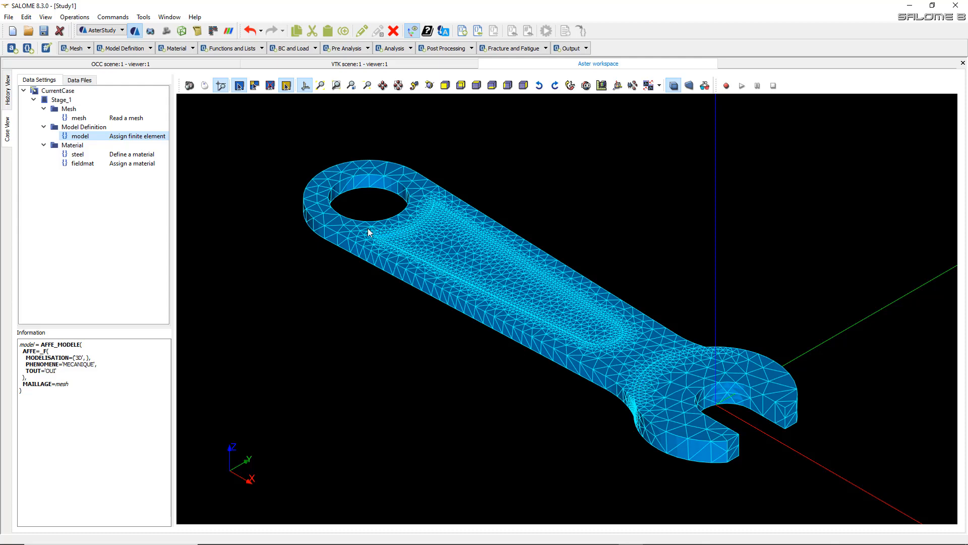
# - Add an Assign mechanical load command to the stage
pyautogui.click(315, 48)
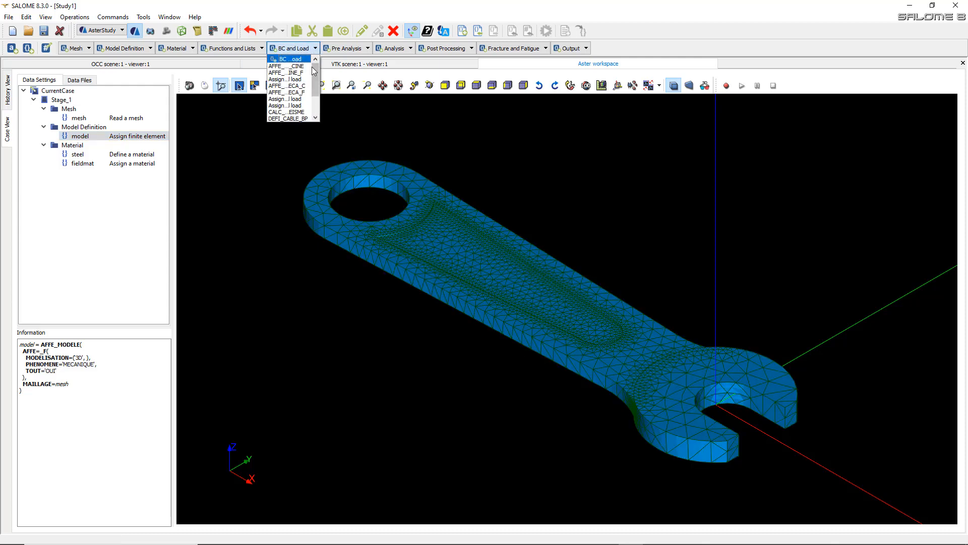
pyautogui.moveTo(318, 80)
pyautogui.mouseDown()
pyautogui.moveTo(321, 98)
pyautogui.moveTo(314, 71)
pyautogui.mouseUp()
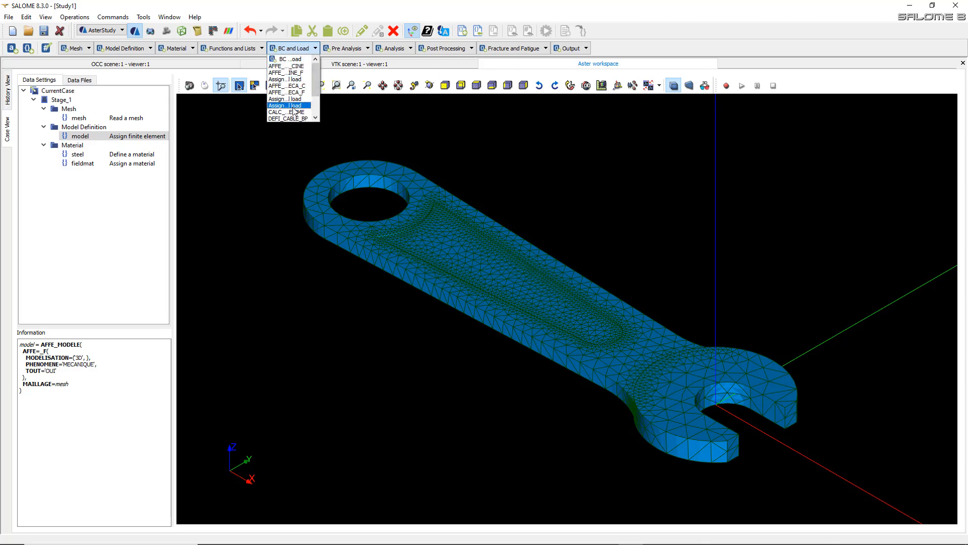
pyautogui.scroll(1, 297, 93)
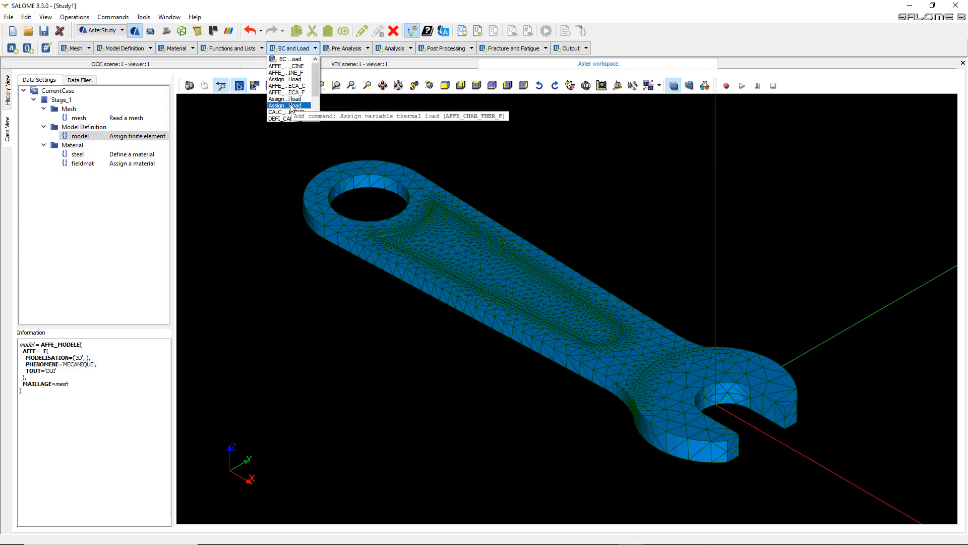
pyautogui.click(287, 80)
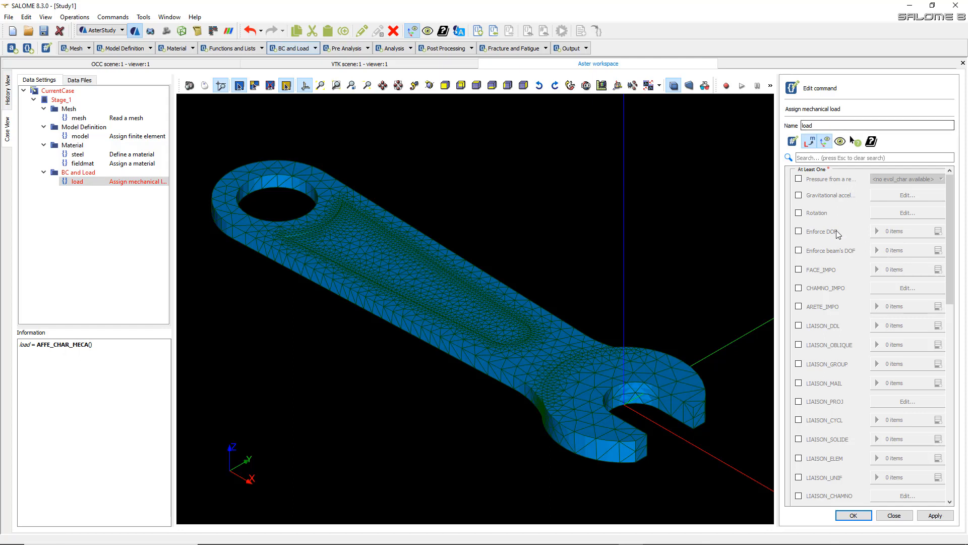
# - Enable Enforce DOF in the mechanical load and open one new item for editing
pyautogui.scroll(-10, 828, 233)
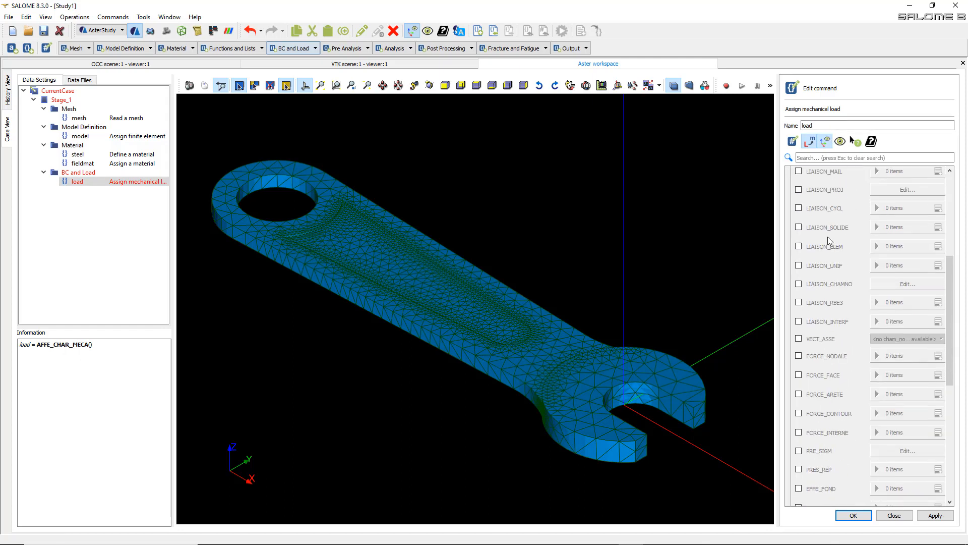
pyautogui.scroll(10, 832, 255)
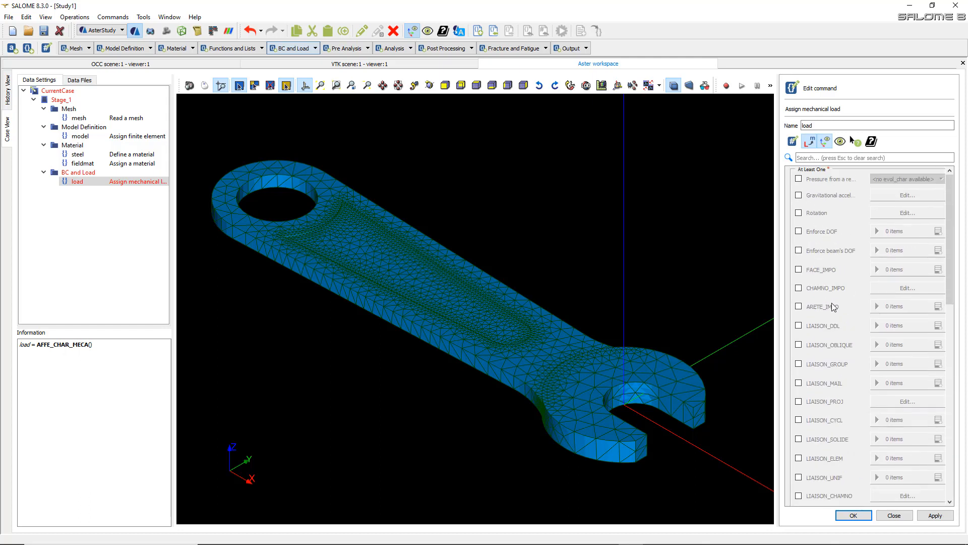
pyautogui.click(799, 231)
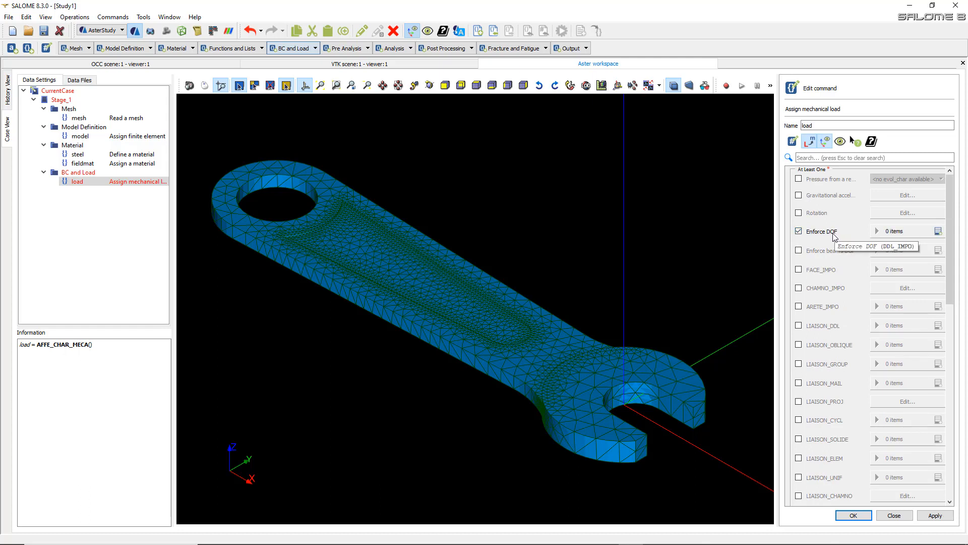
pyautogui.click(937, 231)
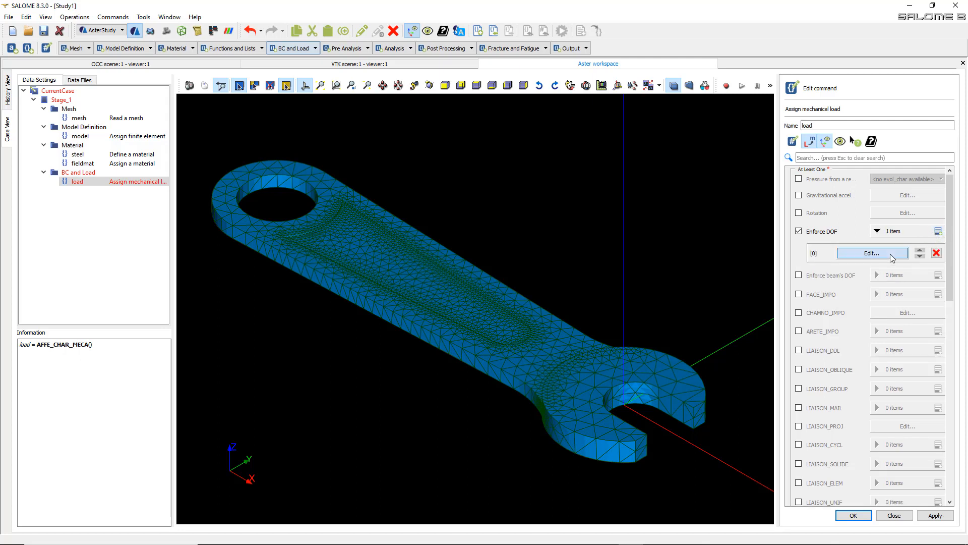
pyautogui.click(850, 257)
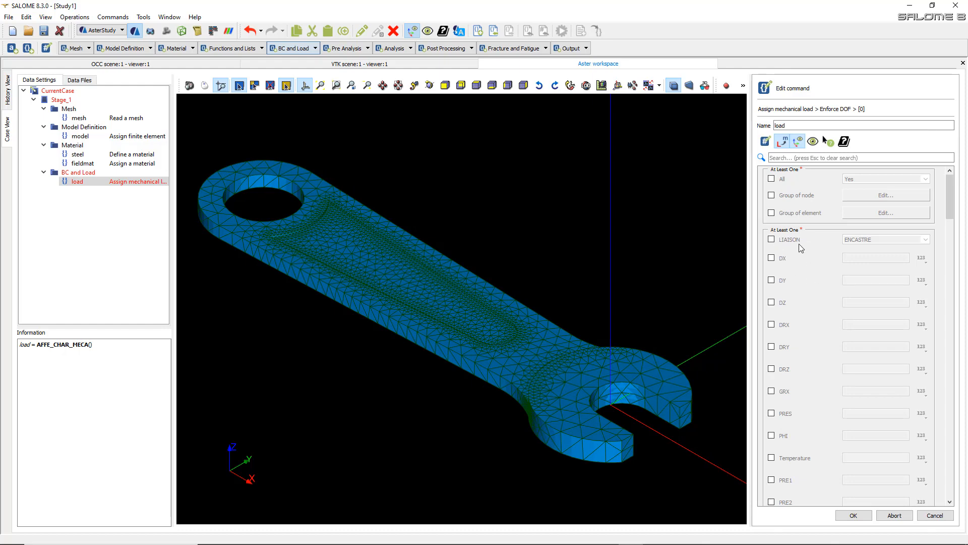
# - Apply the enforced DOF to the Fixed_faces element group of the mesh
pyautogui.click(771, 213)
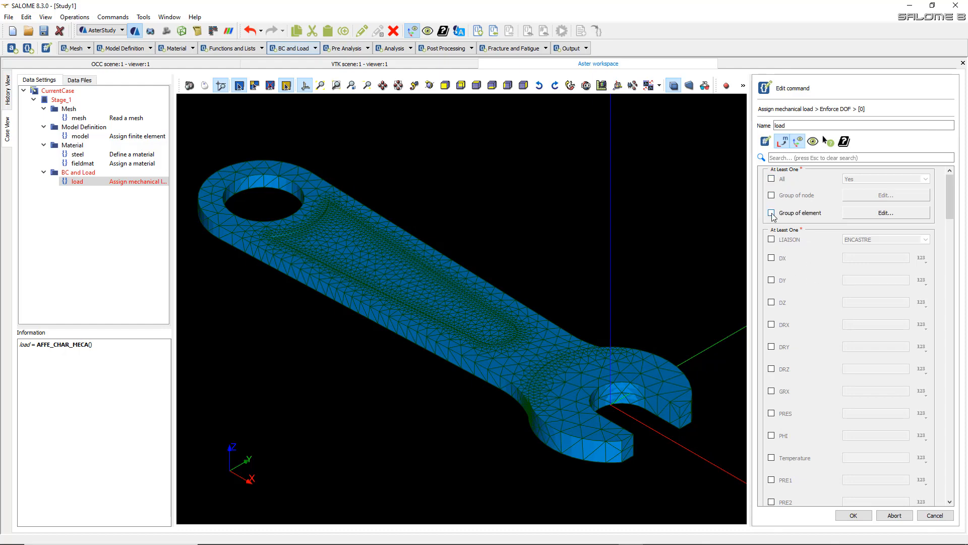
pyautogui.click(873, 215)
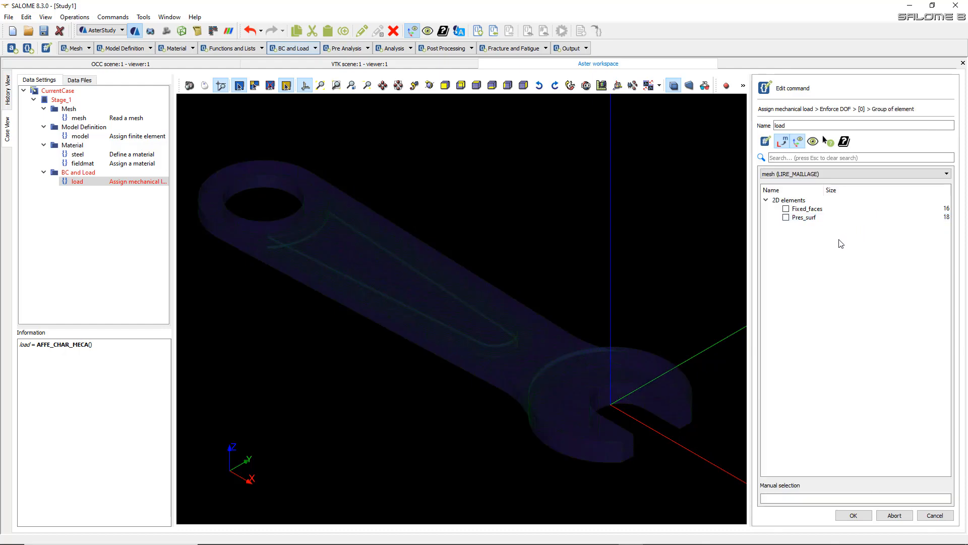
pyautogui.click(786, 210)
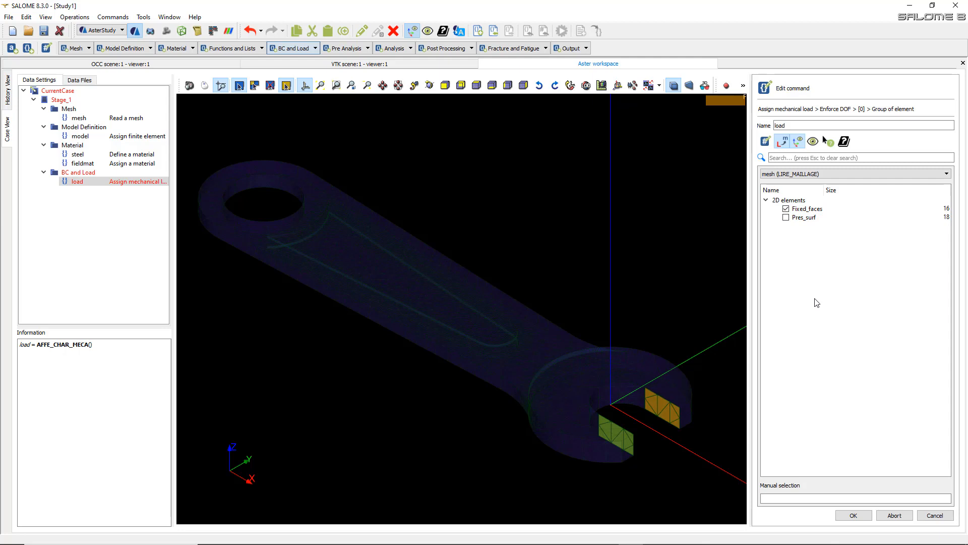
pyautogui.click(856, 514)
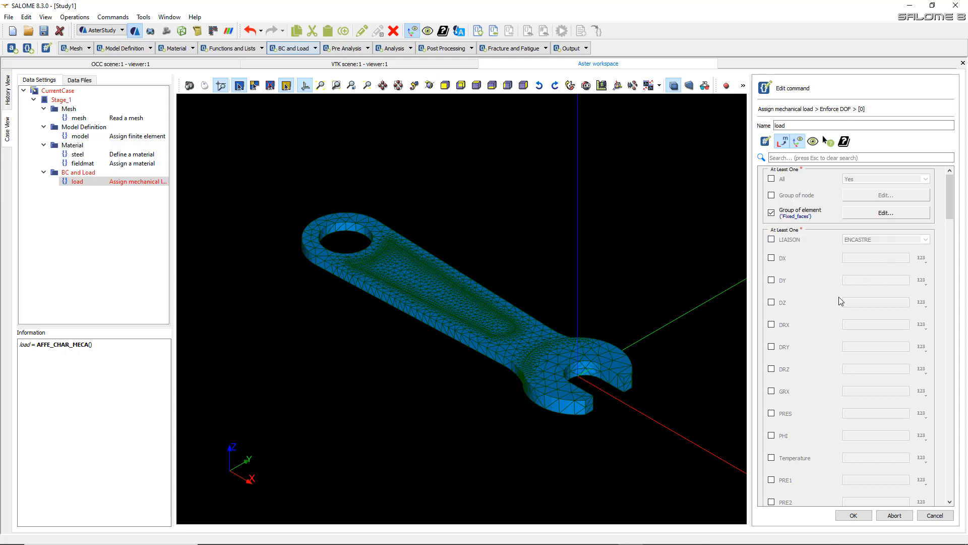
# - Enable the DX, DY and DZ displacement constraints for the Fixed_faces group
pyautogui.click(773, 258)
pyautogui.click(773, 281)
pyautogui.click(772, 302)
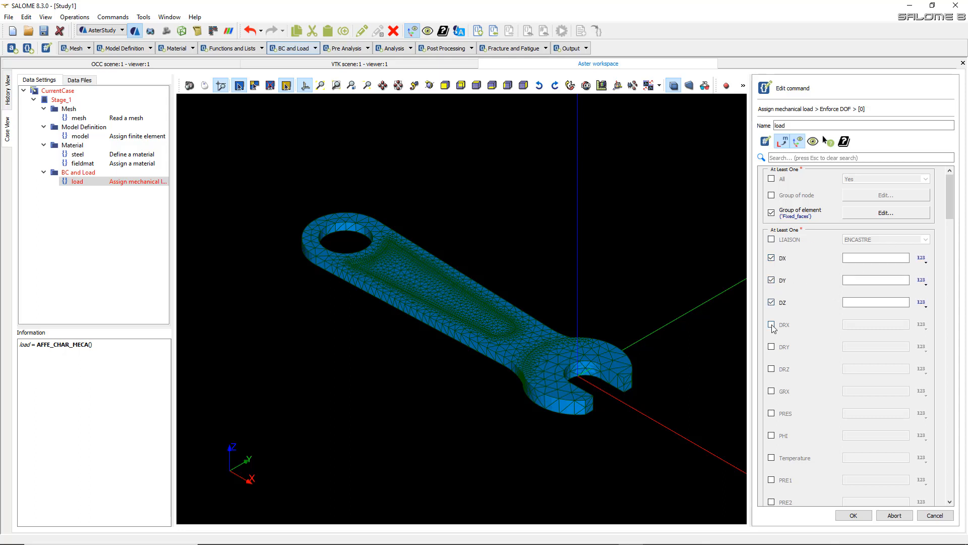
pyautogui.click(773, 326)
pyautogui.click(773, 347)
pyautogui.click(772, 369)
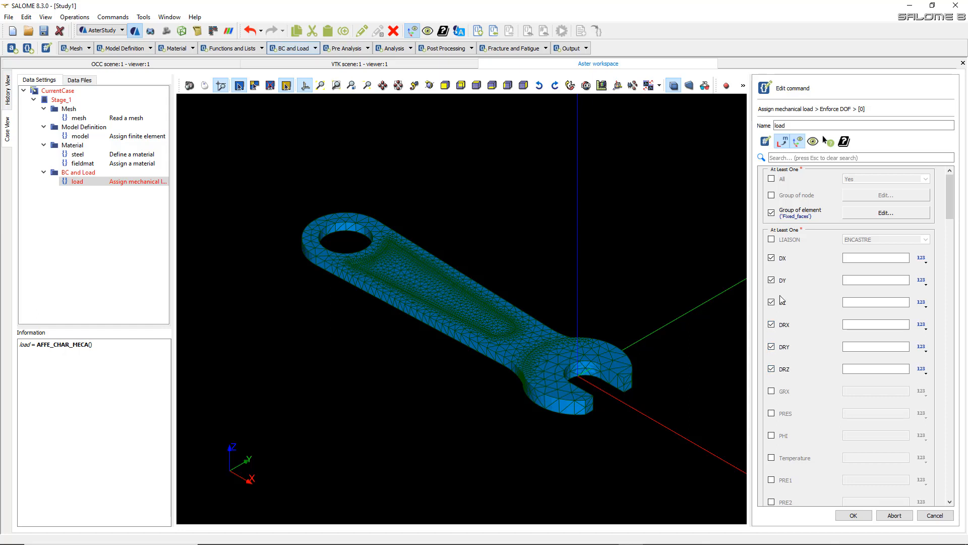
pyautogui.click(772, 369)
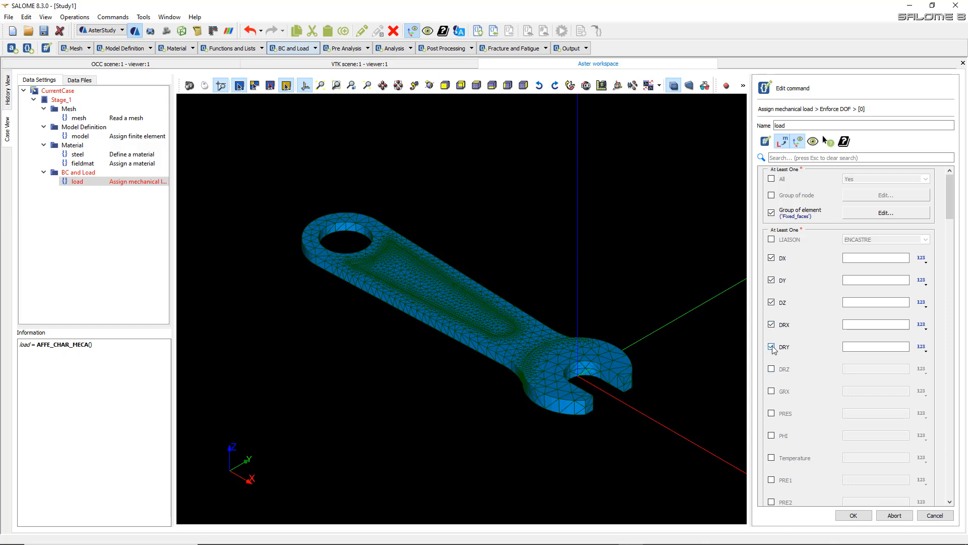
pyautogui.click(772, 347)
pyautogui.click(772, 325)
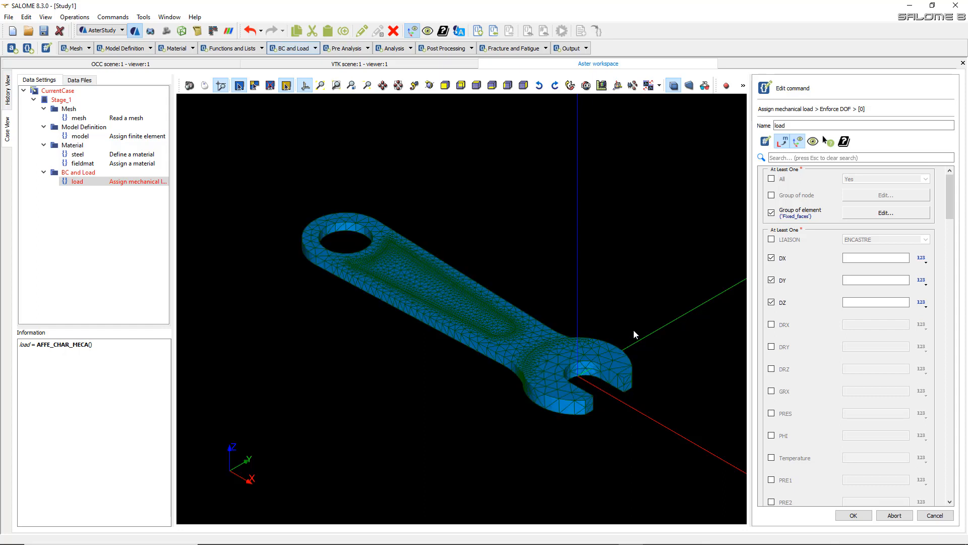
pyautogui.click(868, 260)
pyautogui.click(860, 279)
pyautogui.write('0')
pyautogui.click(857, 303)
pyautogui.write('0')
pyautogui.press('BackSpace')
pyautogui.click(848, 280)
pyautogui.press('BackSpace')
pyautogui.click(849, 259)
pyautogui.press('BackSpace')
# - Disable the DX, DY and DZ constraints for Fixed_faces and enable LIAISON with the ENCASTRE option instead
pyautogui.click(772, 303)
pyautogui.click(772, 281)
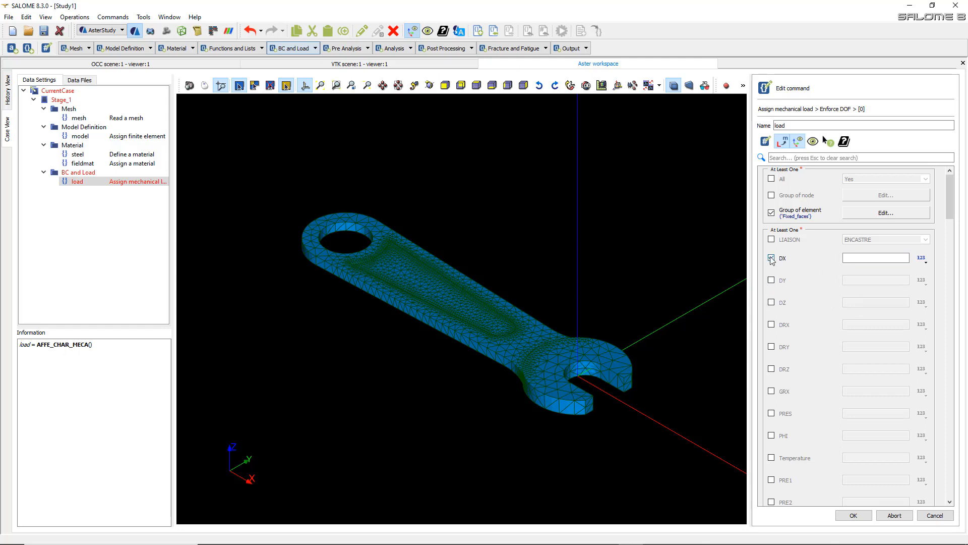
pyautogui.click(772, 258)
pyautogui.click(772, 240)
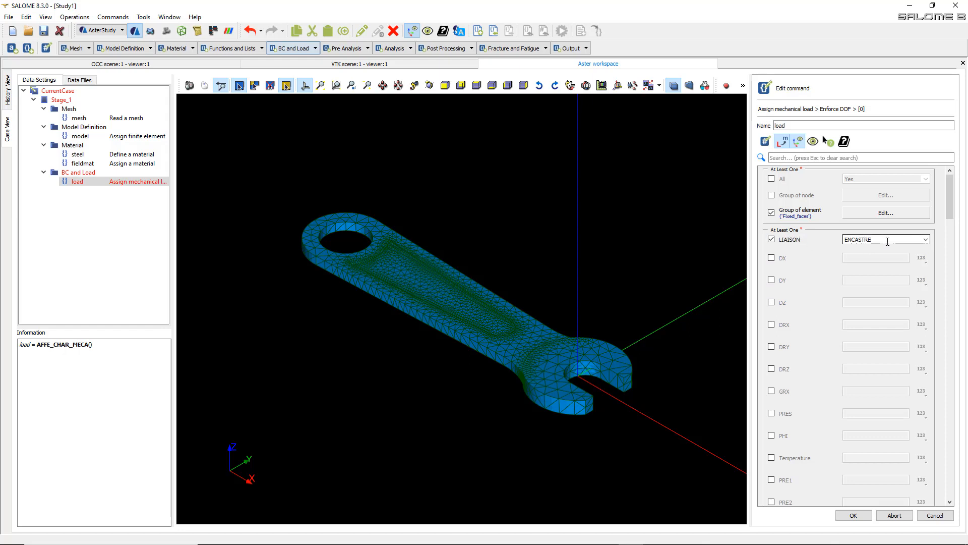
pyautogui.click(926, 239)
pyautogui.click(883, 250)
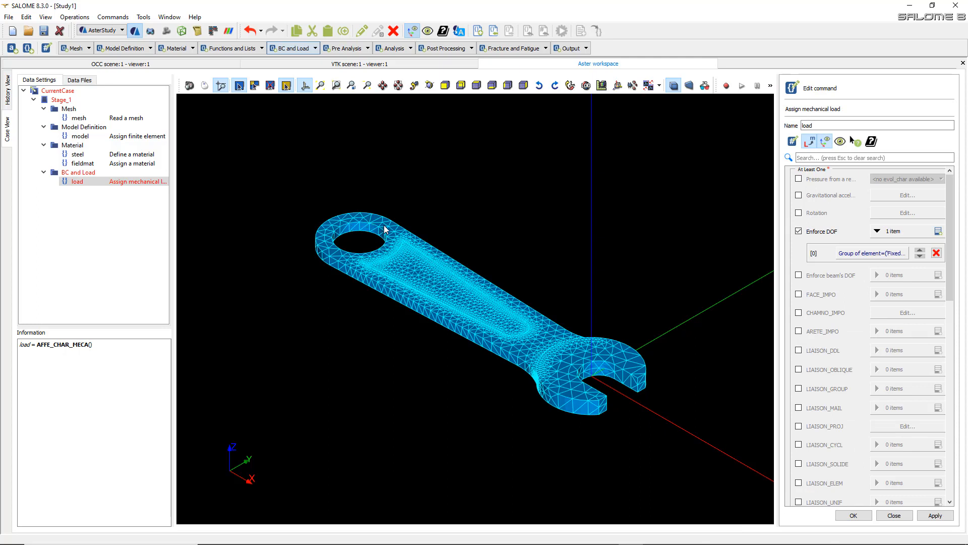
# - Filter the parameters of the mechanical load by "pre"
pyautogui.scroll(-3, 840, 320)
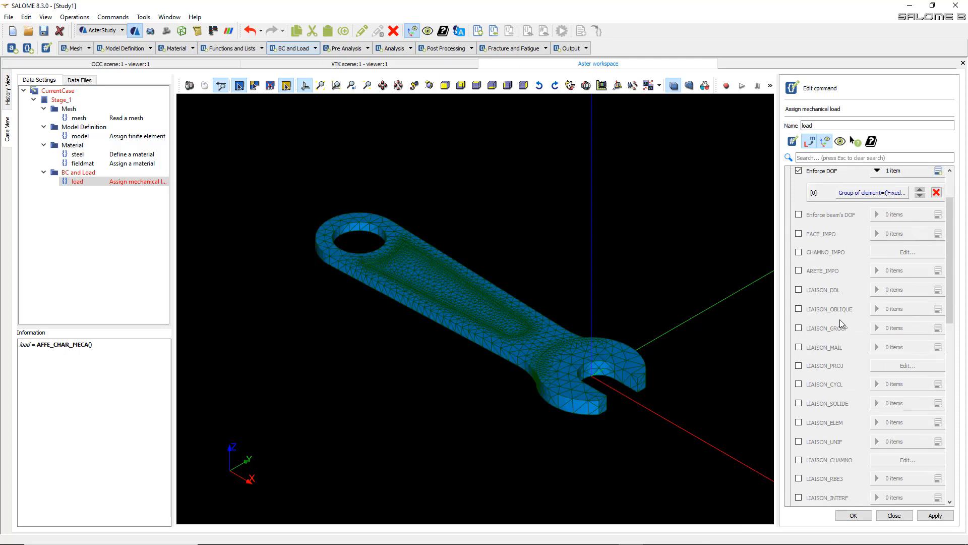
pyautogui.scroll(3, 839, 319)
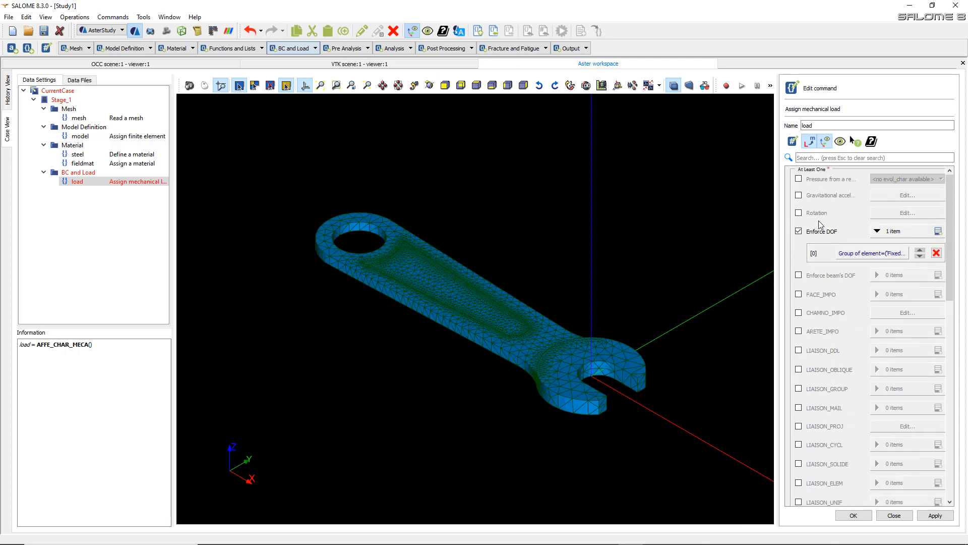
pyautogui.click(829, 158)
pyautogui.write('pre')
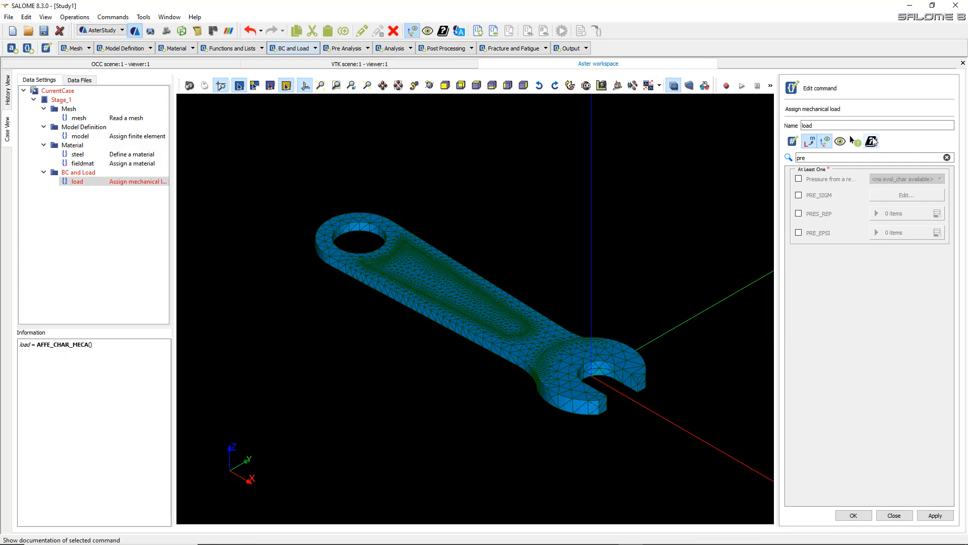
# - Enable PRES_REP in the mechanical load and open one new item for editing
pyautogui.click(799, 214)
pyautogui.click(824, 216)
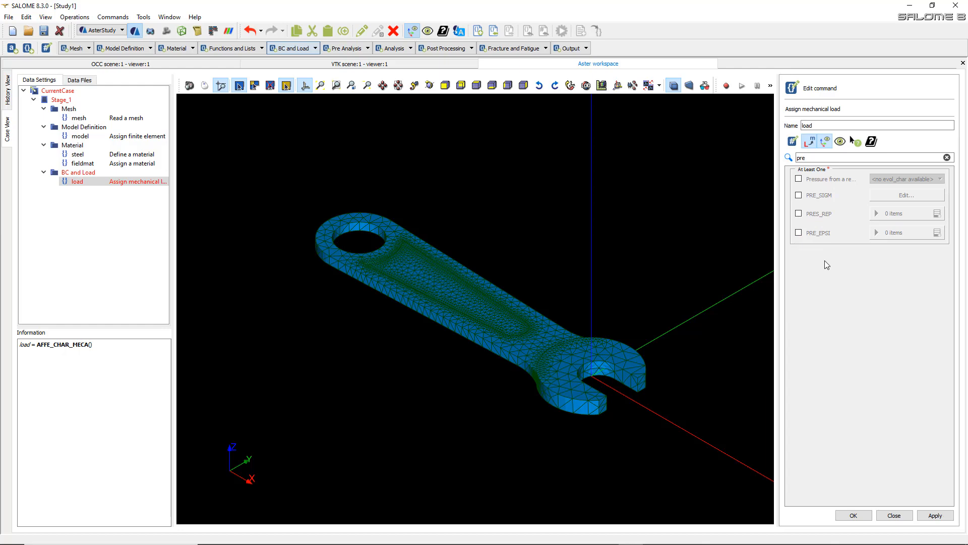
pyautogui.scroll(3, 463, 296)
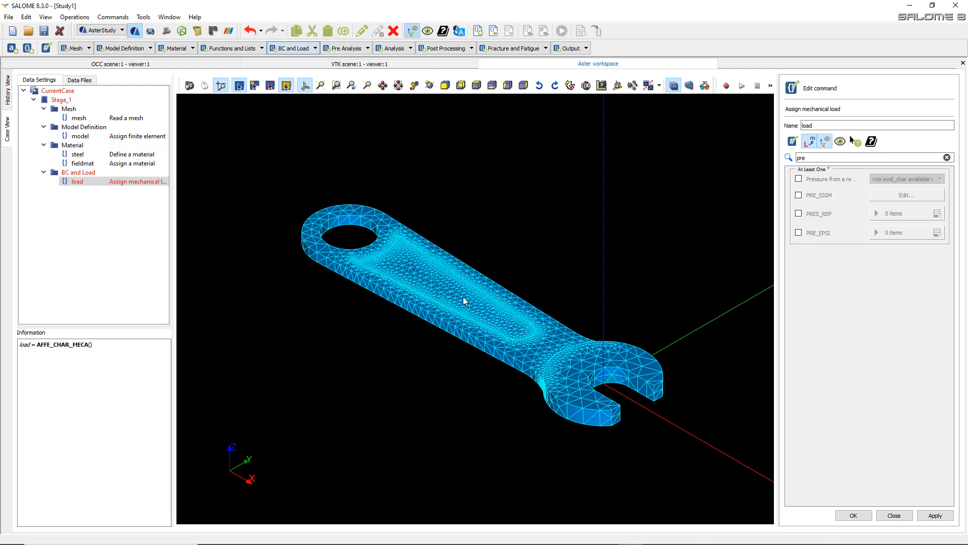
pyautogui.scroll(1, 463, 297)
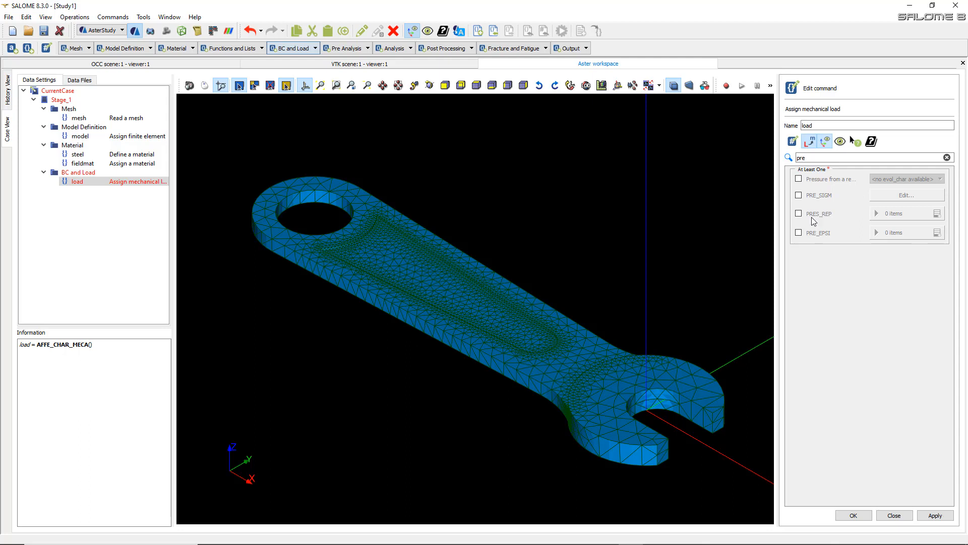
pyautogui.click(798, 215)
pyautogui.click(937, 213)
pyautogui.click(880, 231)
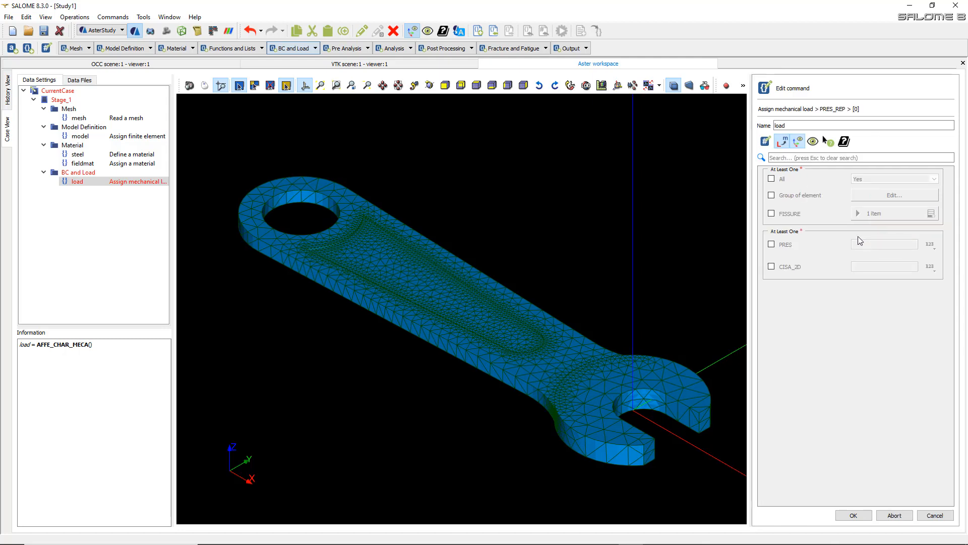
# - Apply the distributed pressure to the Pres_surf element group of the mesh
pyautogui.click(772, 195)
pyautogui.click(875, 198)
pyautogui.click(786, 217)
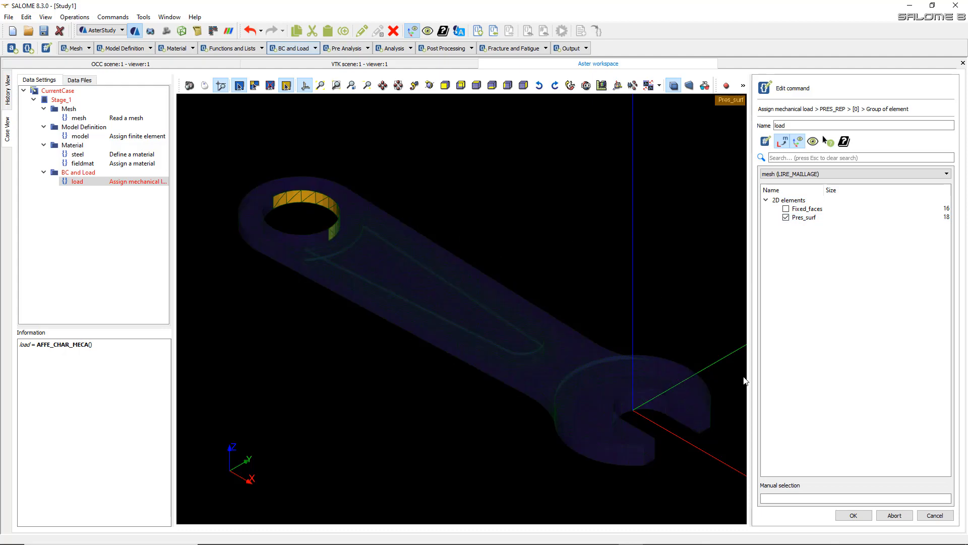
pyautogui.click(852, 515)
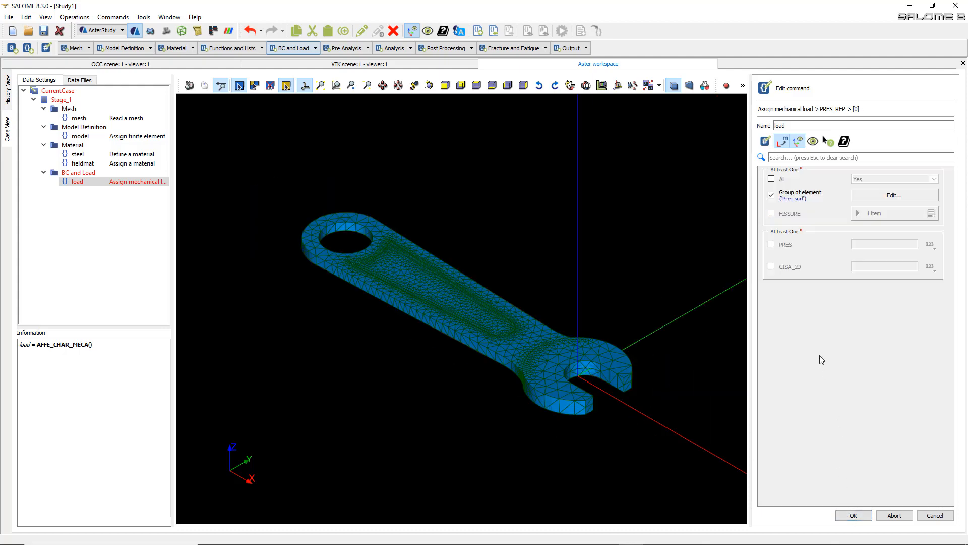
# - Set the PRES pressure on Pres_surf to 10000000 and store the mechanical load command
pyautogui.click(772, 245)
pyautogui.click(863, 244)
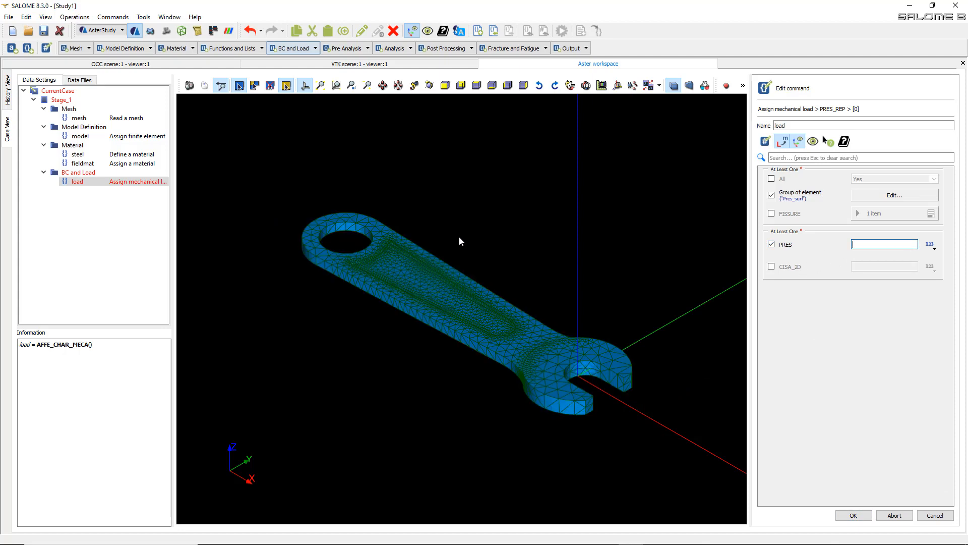
pyautogui.click(863, 244)
pyautogui.moveTo(859, 244); pyautogui.dragTo(852, 244)
pyautogui.moveTo(897, 245); pyautogui.dragTo(828, 243)
pyautogui.click(823, 242)
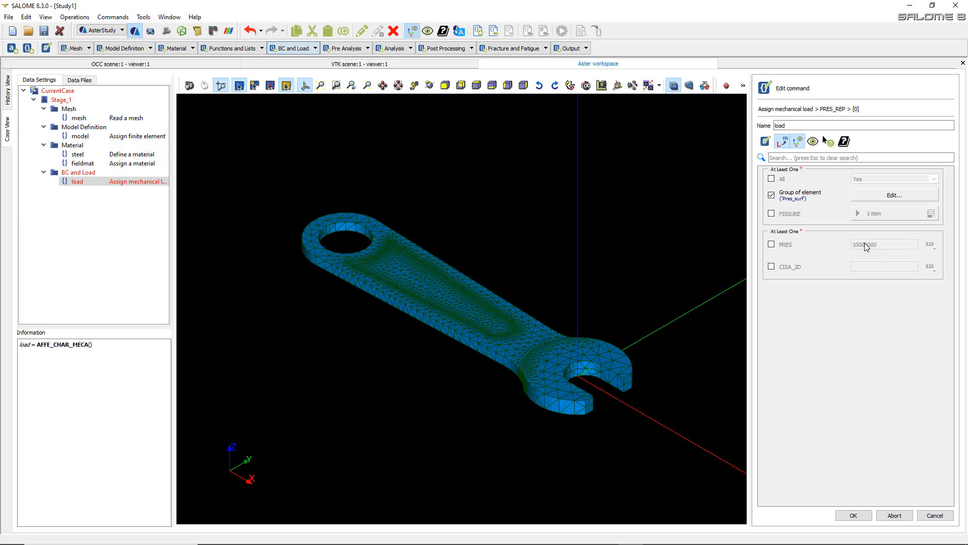
pyautogui.click(772, 244)
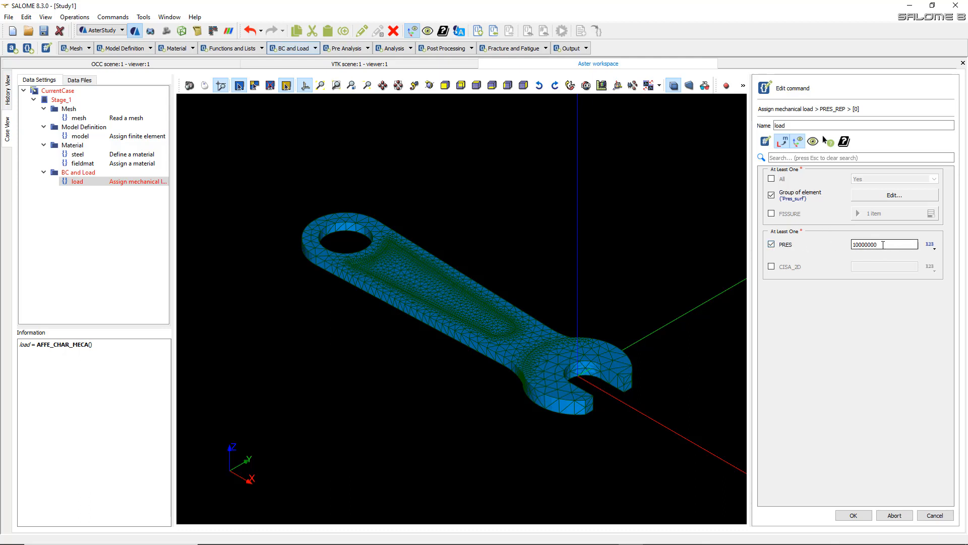
pyautogui.click(854, 515)
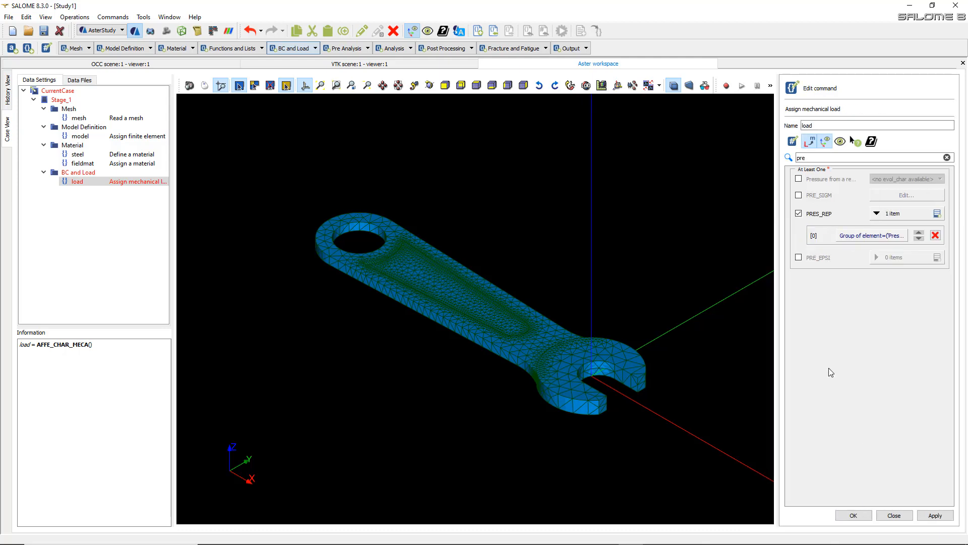
pyautogui.click(866, 518)
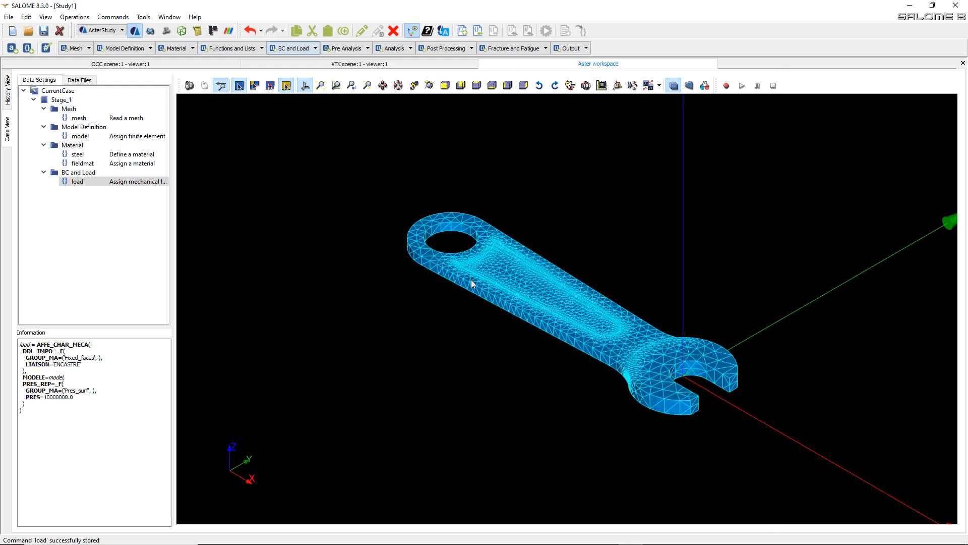
# - Add a Static mechanical analysis (MECA_STATIQUE) command to the stage
pyautogui.scroll(9, 474, 309)
pyautogui.scroll(3, 764, 385)
pyautogui.scroll(1, 764, 386)
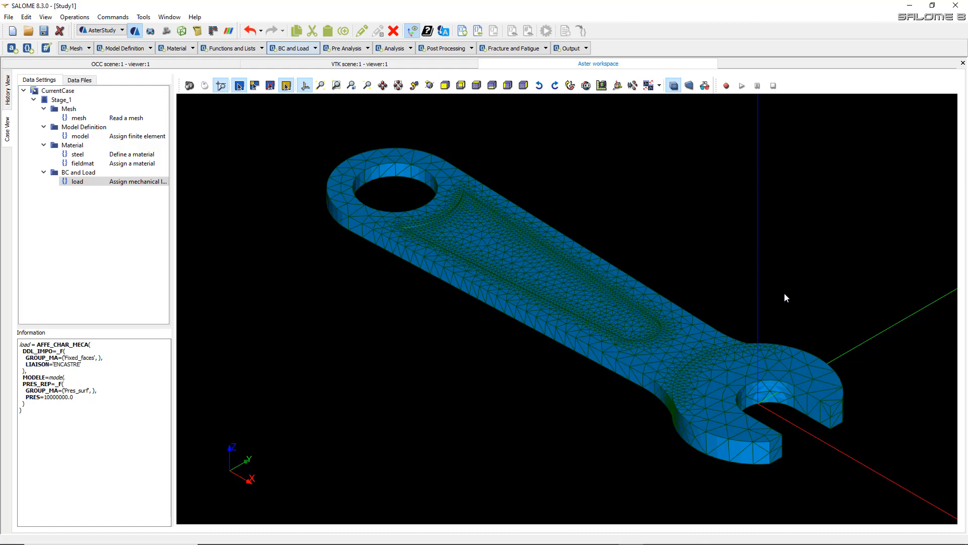
pyautogui.scroll(1, 785, 288)
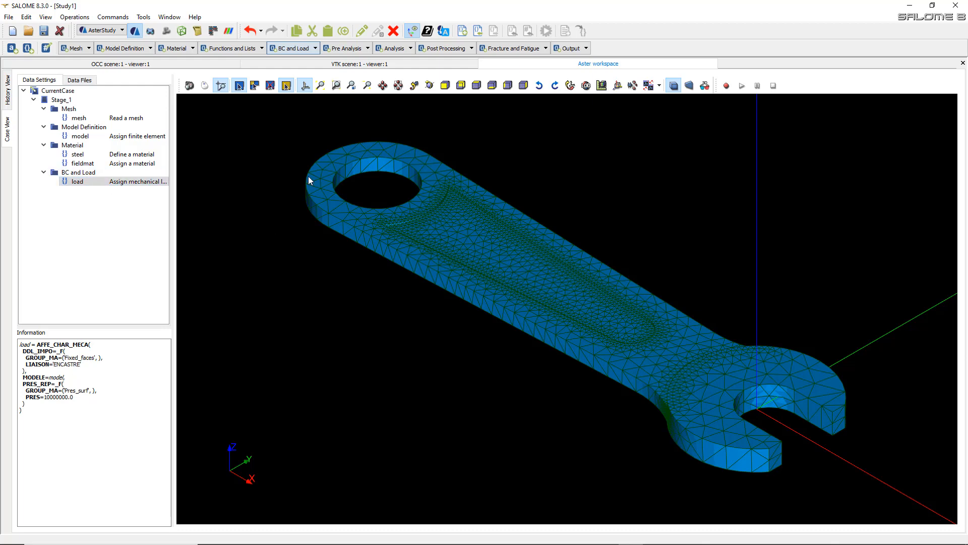
pyautogui.click(411, 48)
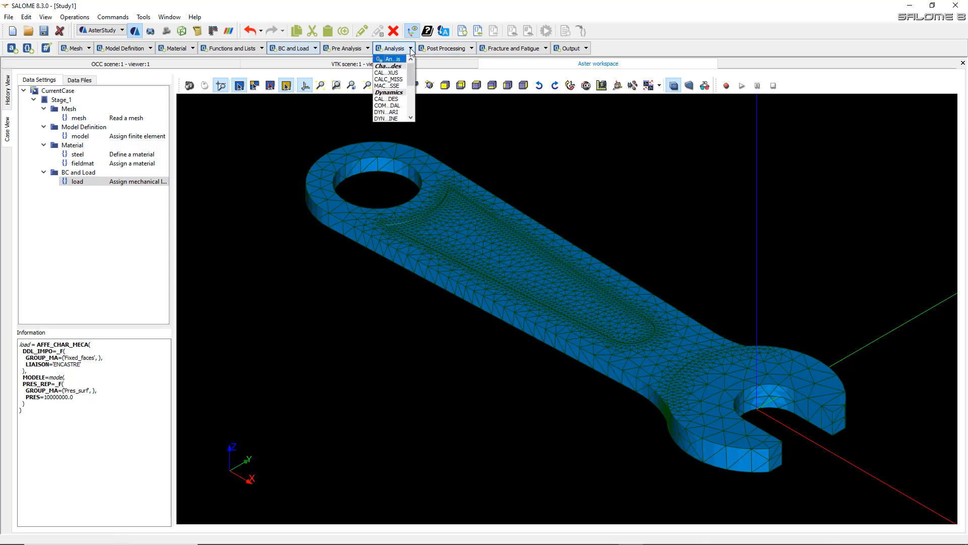
pyautogui.scroll(-5, 398, 95)
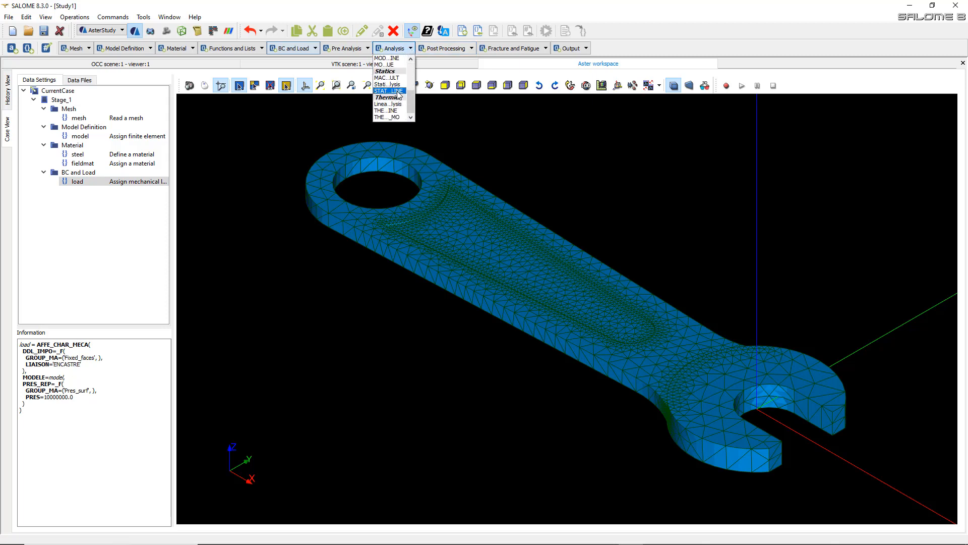
pyautogui.scroll(5, 396, 101)
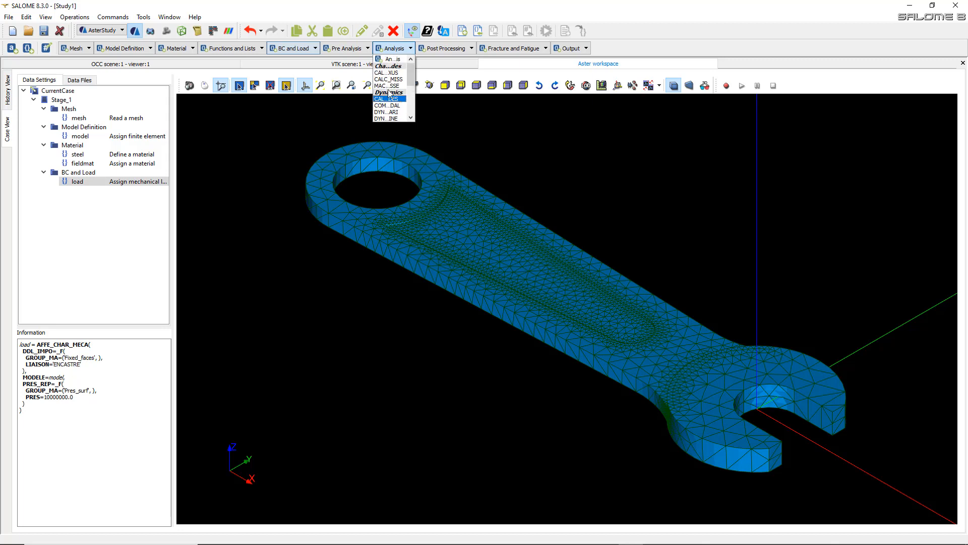
pyautogui.scroll(-5, 389, 76)
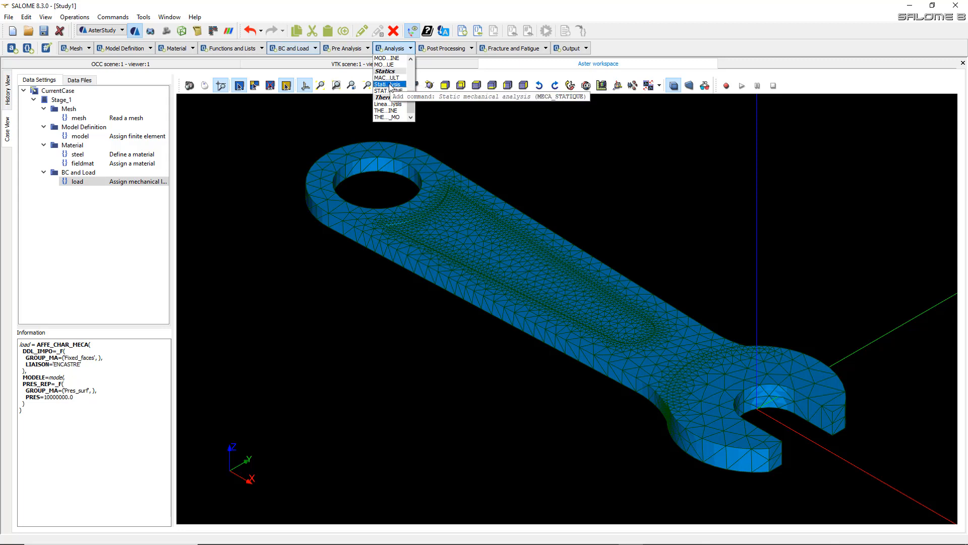
pyautogui.click(390, 85)
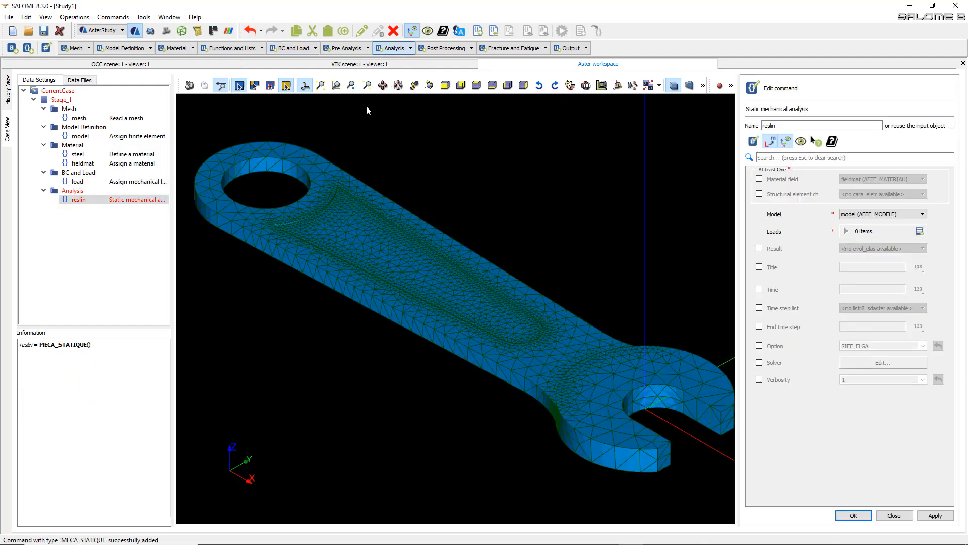
pyautogui.rightClick(368, 108)
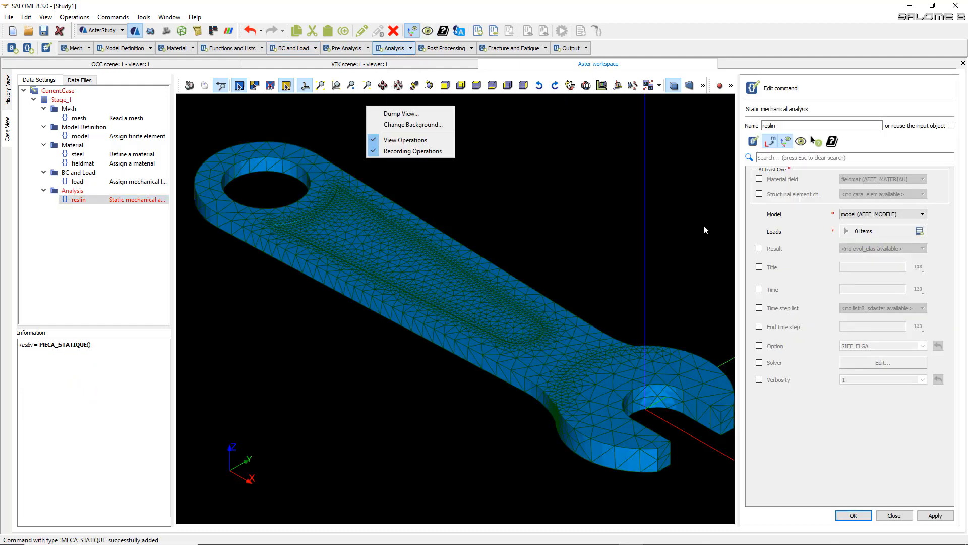
pyautogui.click(750, 219)
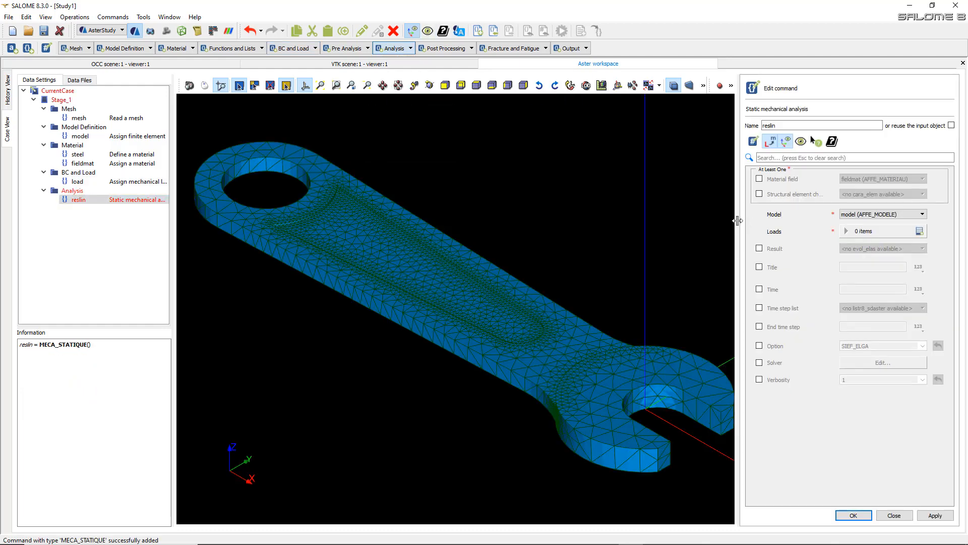
# - Enable the material field fieldmat and use the AFFE_MODELE model in the static mechanical analysis
pyautogui.click(759, 179)
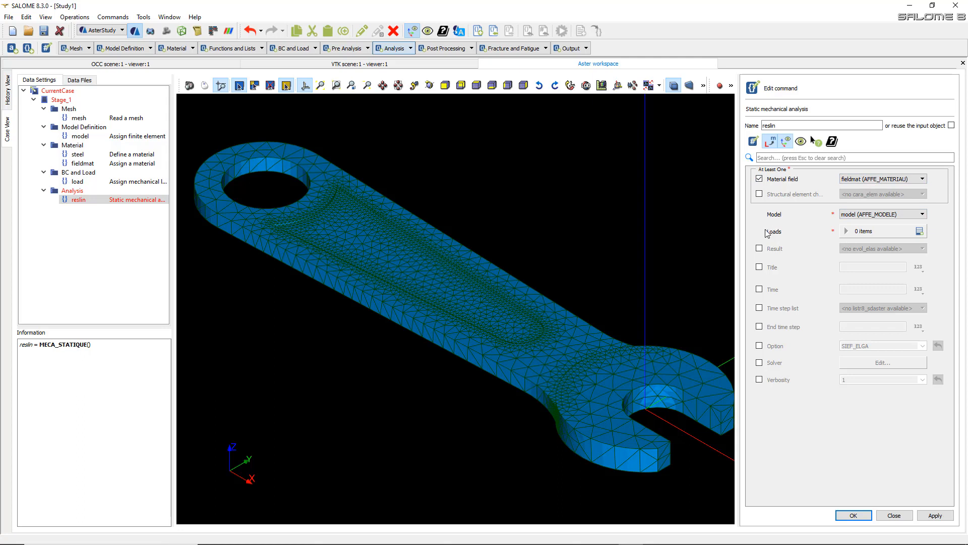
pyautogui.click(848, 215)
pyautogui.click(830, 215)
# - Add a single item to the static analysis's loads and assign the AFFE_CHAR_MECA load to it
pyautogui.click(919, 231)
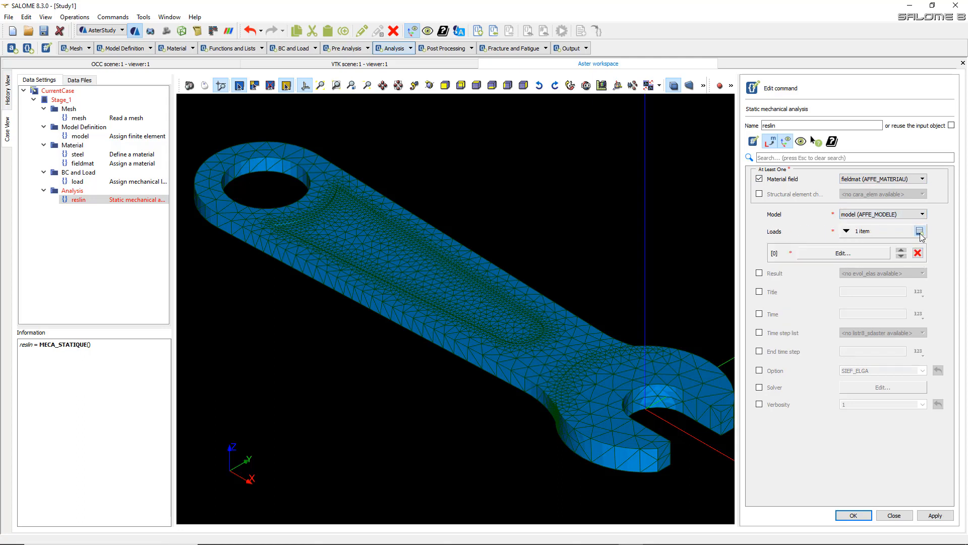
pyautogui.click(833, 254)
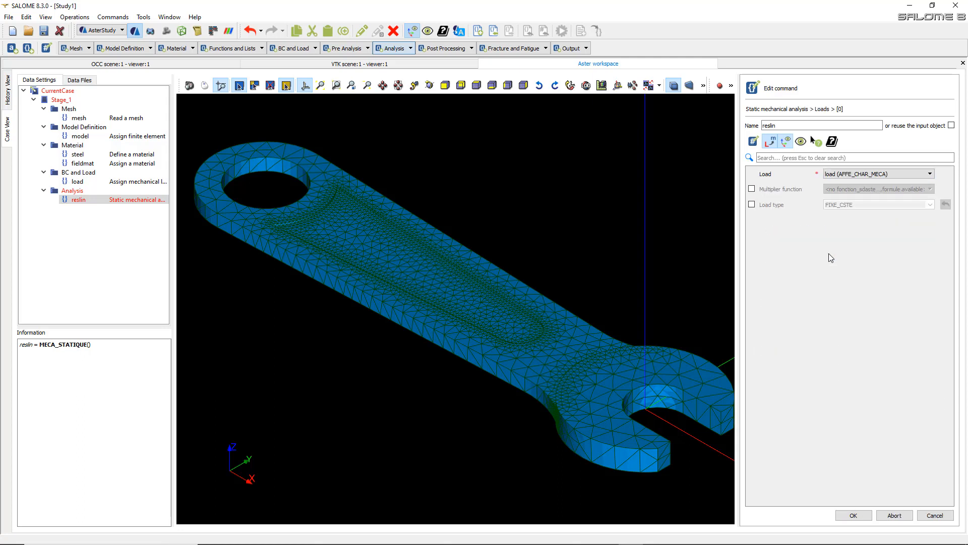
pyautogui.click(835, 177)
pyautogui.click(837, 183)
pyautogui.click(862, 517)
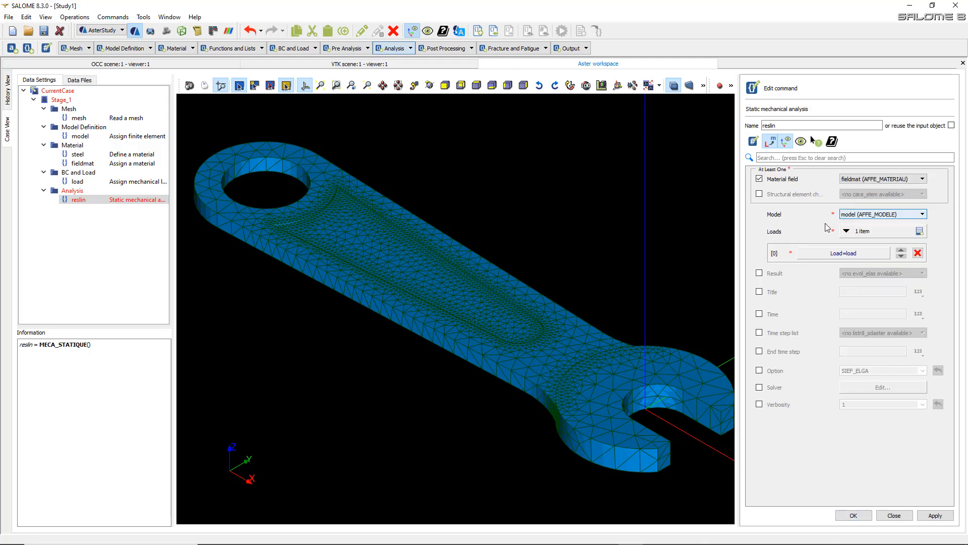
pyautogui.click(919, 231)
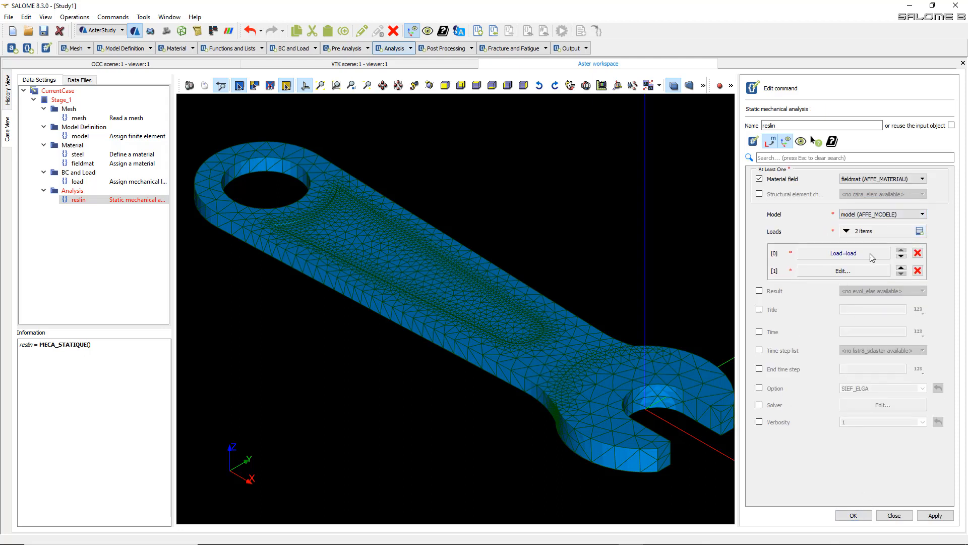
pyautogui.click(918, 270)
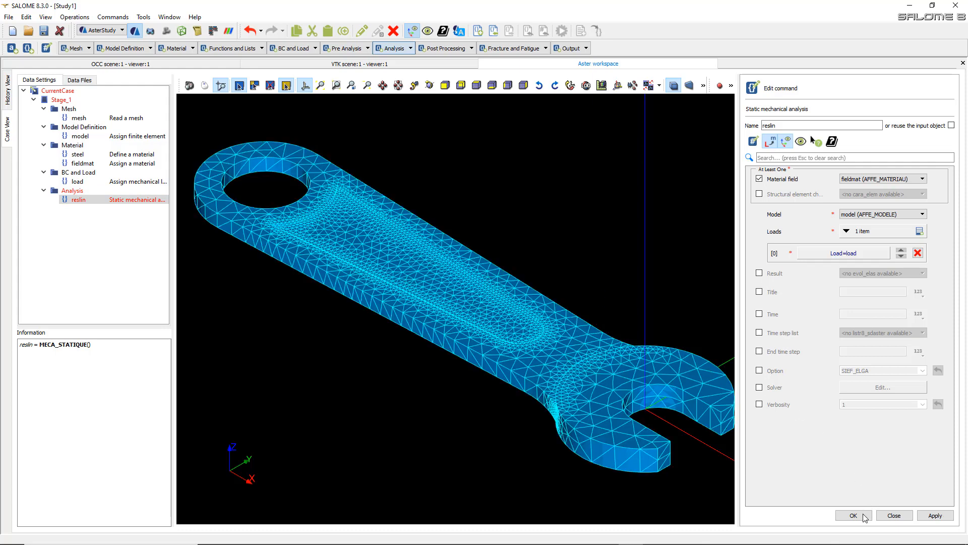
# - Store the static mechanical analysis command reslin and select it in the stage
pyautogui.press('Return')
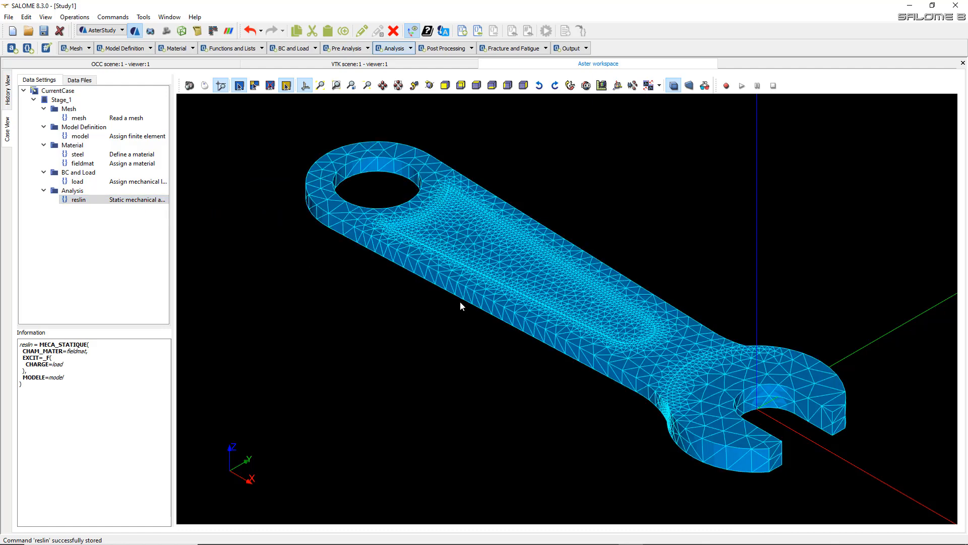
pyautogui.click(442, 309)
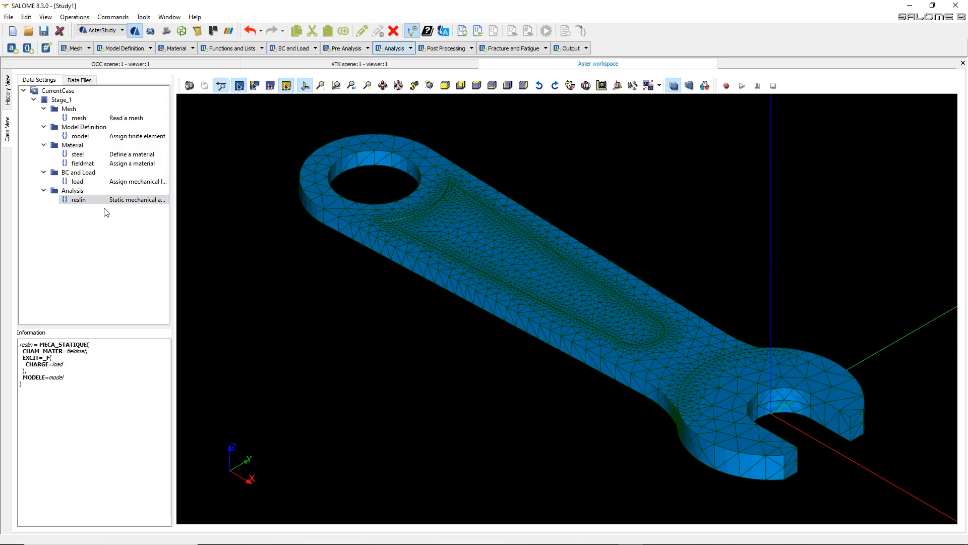
pyautogui.click(126, 200)
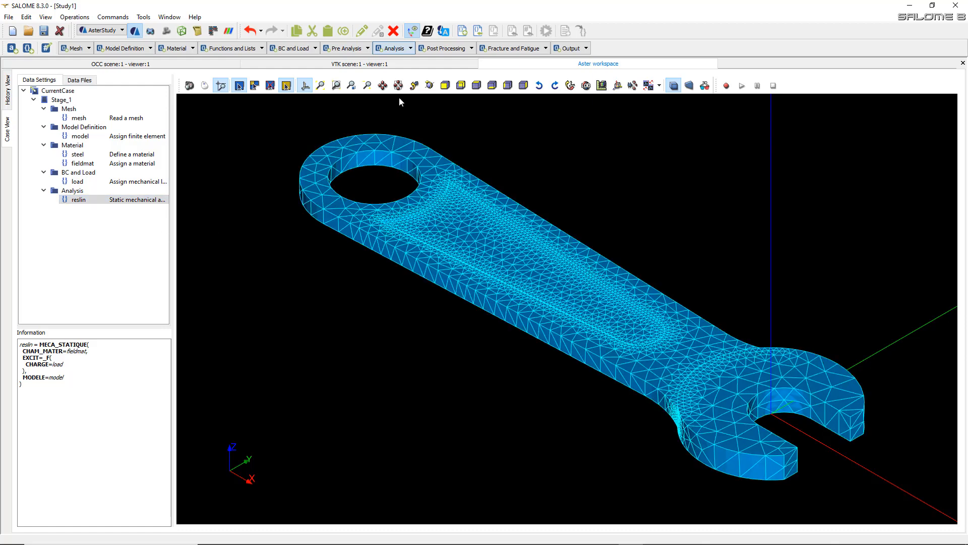
# - Add a CALC_CHAMP post-processing command to the stage and name its result reslin, without reusing the input object
pyautogui.click(461, 49)
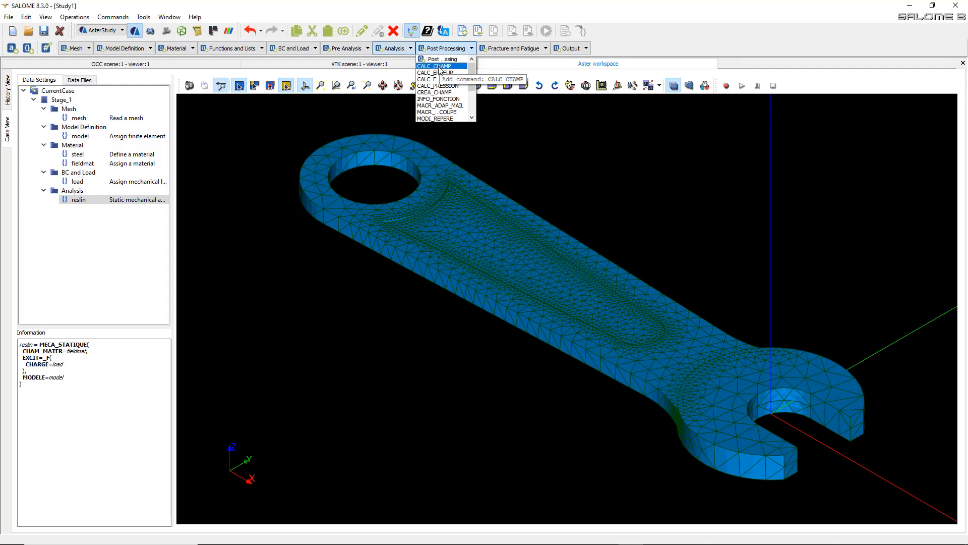
pyautogui.click(440, 66)
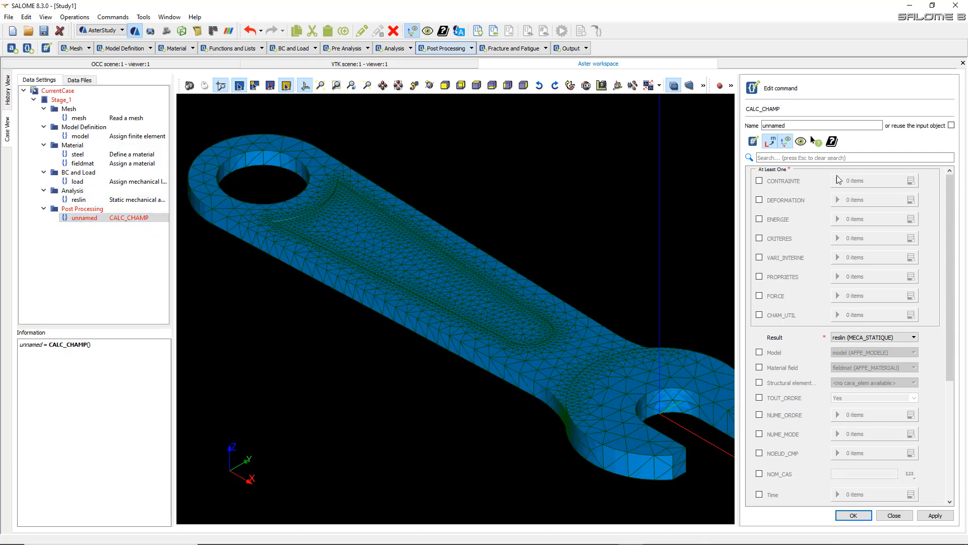
pyautogui.doubleClick(805, 125)
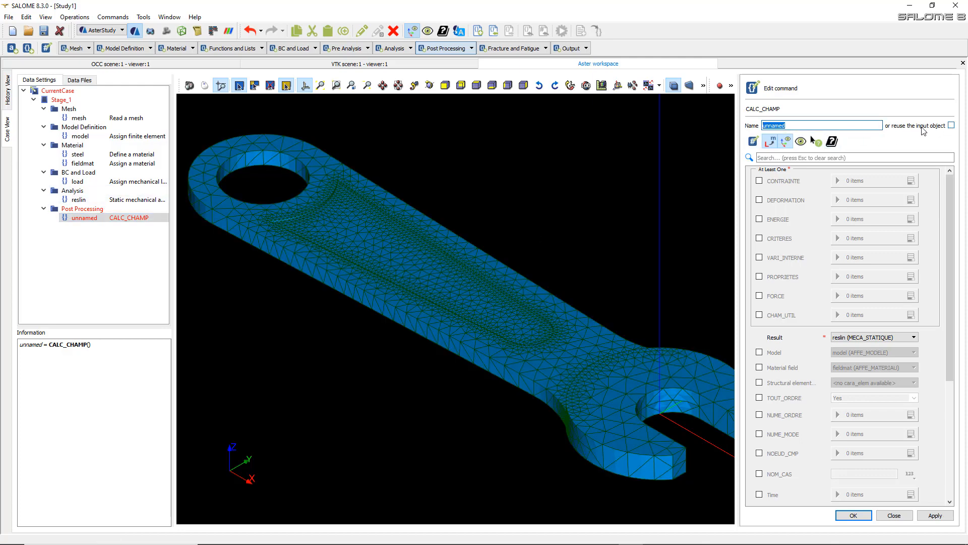
pyautogui.click(952, 126)
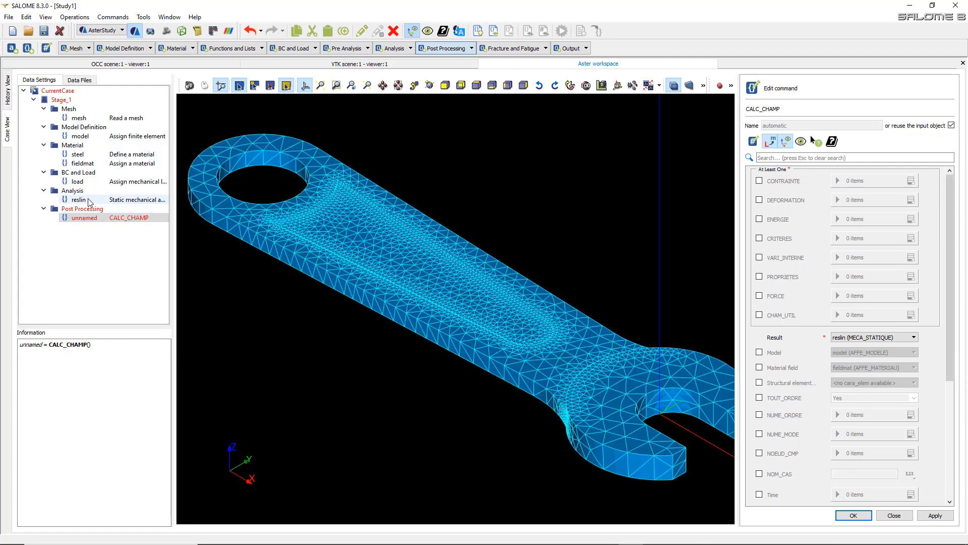
pyautogui.click(952, 125)
pyautogui.moveTo(812, 125); pyautogui.dragTo(742, 131)
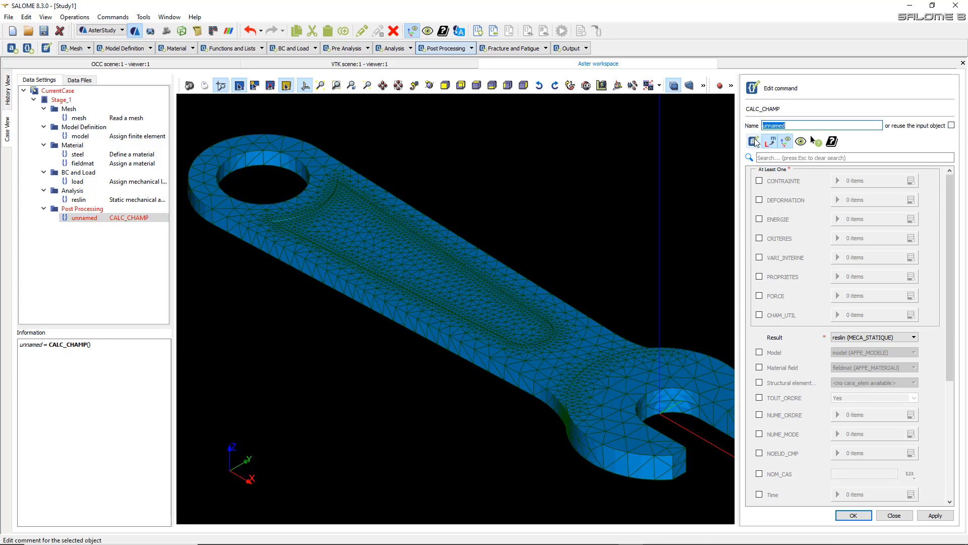
pyautogui.write('reslin')
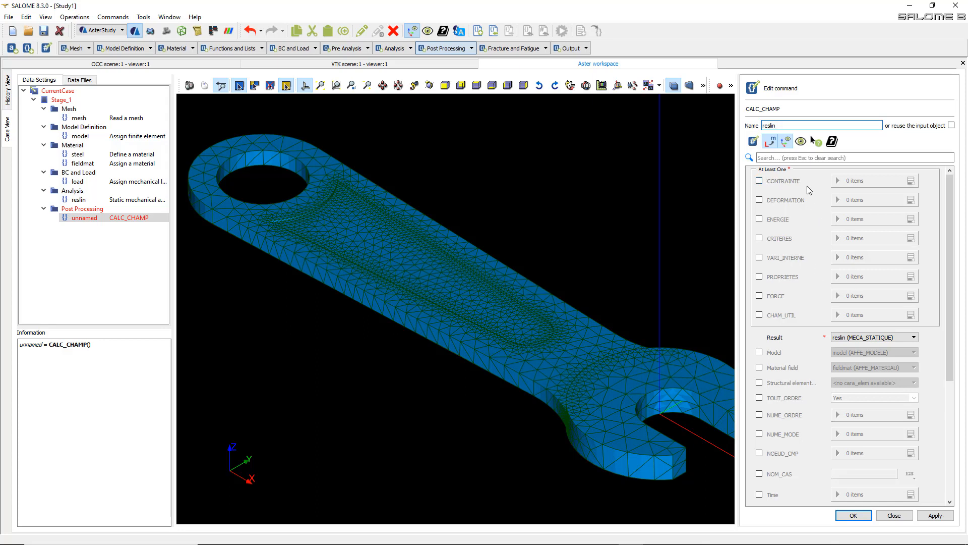
# - Enable the CONTRAINTE fields in CALC_CHAMP and add one item set to SIEF_NOEU
pyautogui.click(764, 181)
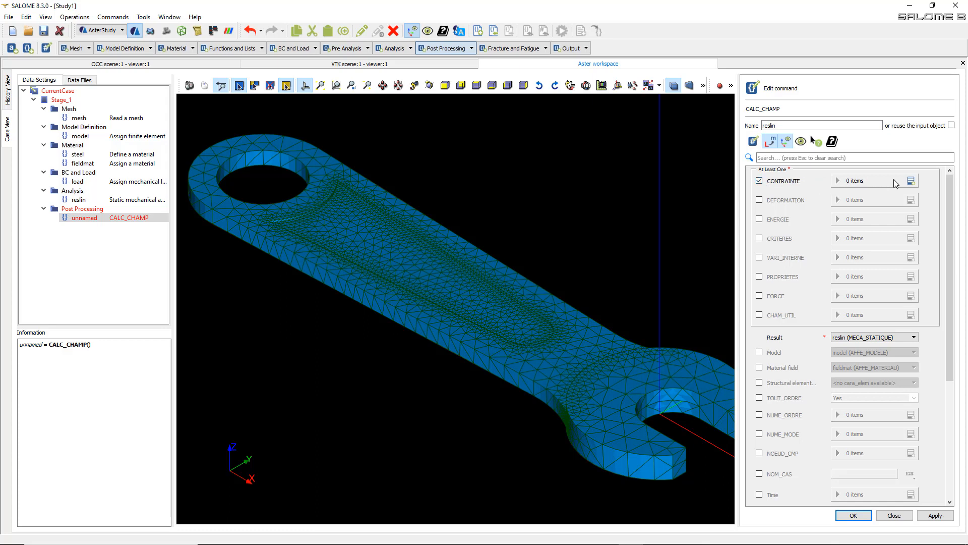
pyautogui.click(911, 181)
pyautogui.click(881, 201)
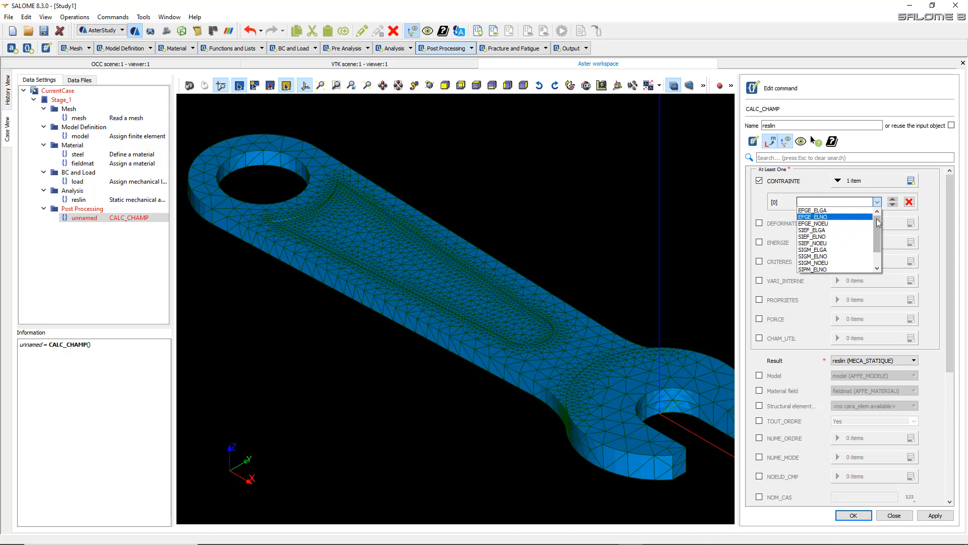
pyautogui.moveTo(878, 221); pyautogui.dragTo(879, 233)
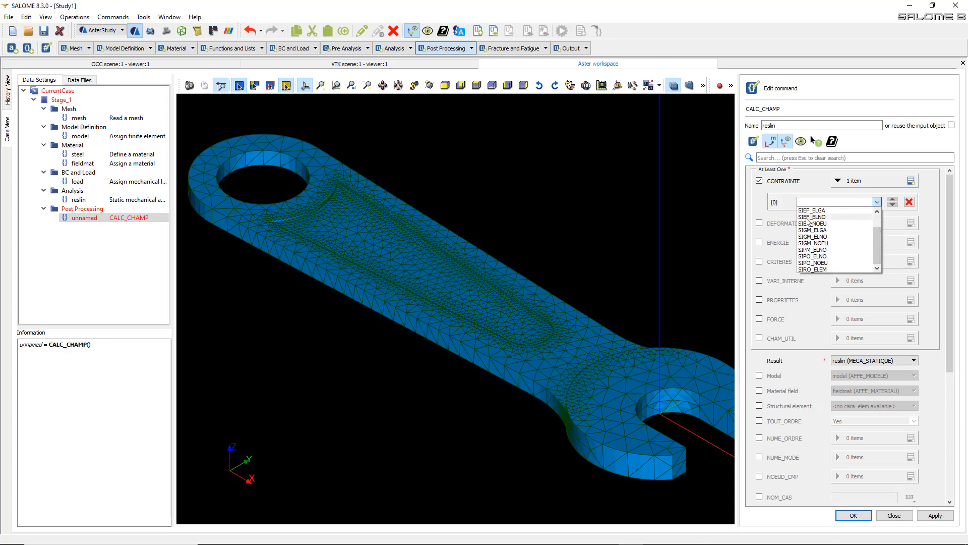
pyautogui.scroll(1, 819, 265)
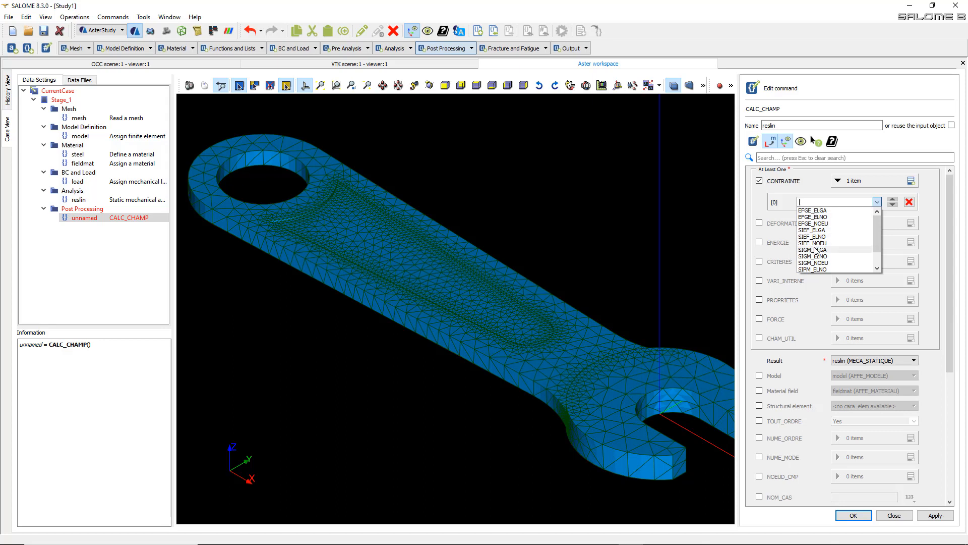
pyautogui.scroll(-1, 814, 250)
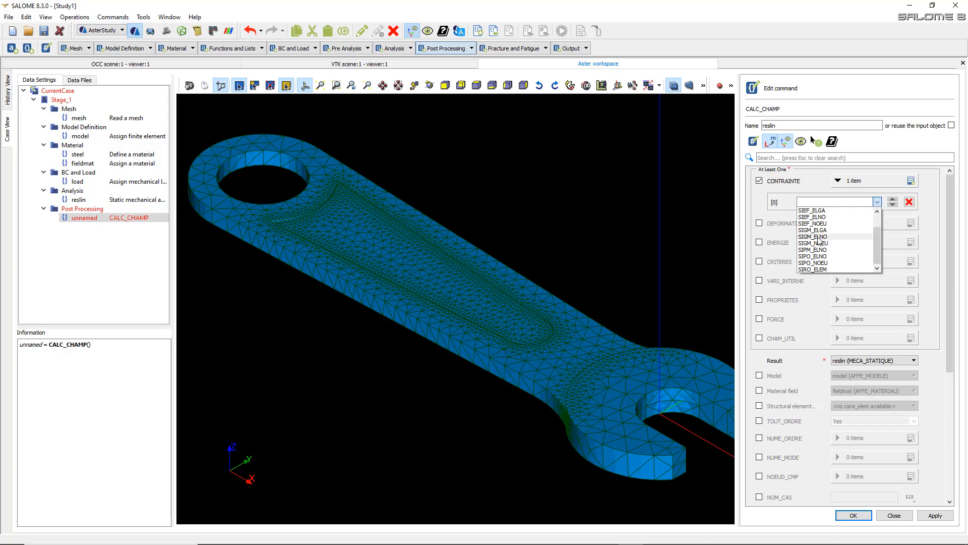
pyautogui.scroll(1, 815, 242)
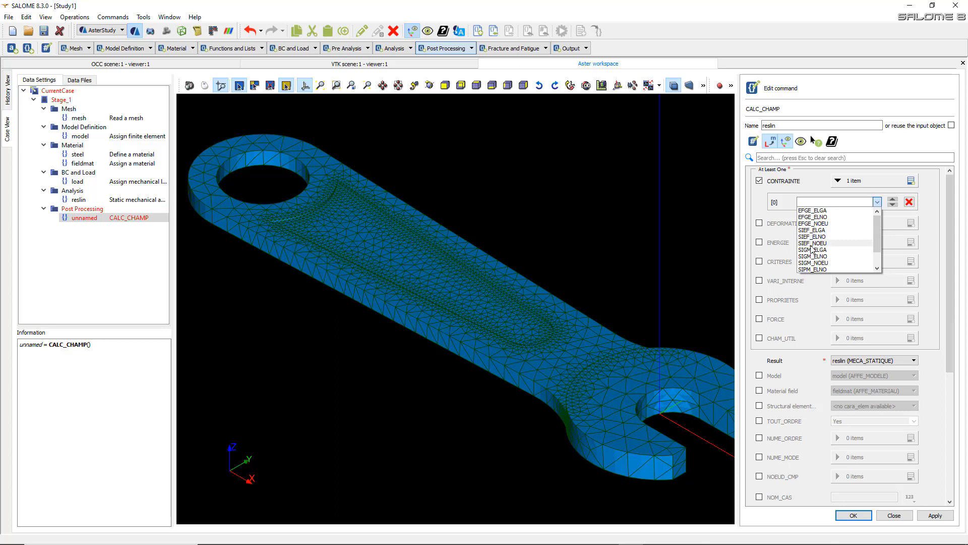
pyautogui.scroll(-1, 810, 255)
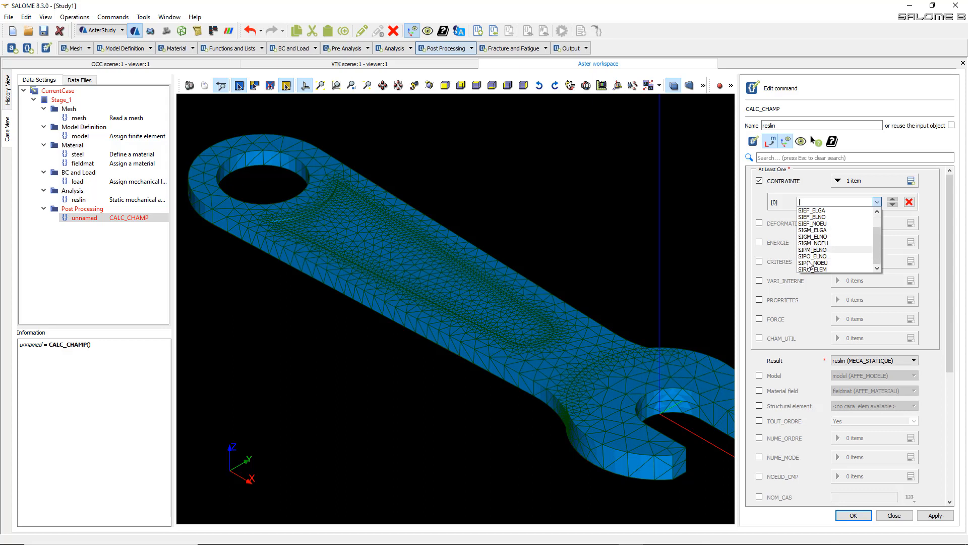
pyautogui.scroll(1, 808, 256)
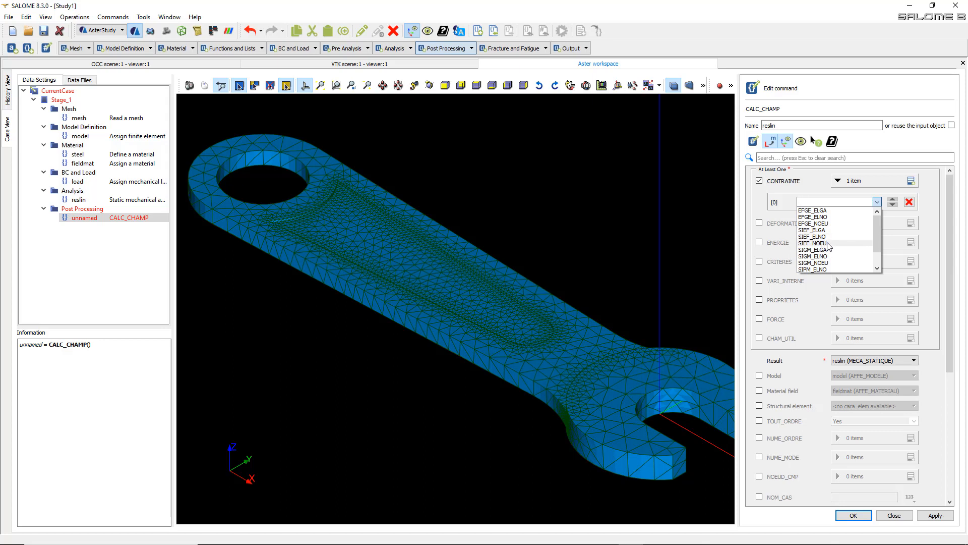
pyautogui.click(828, 244)
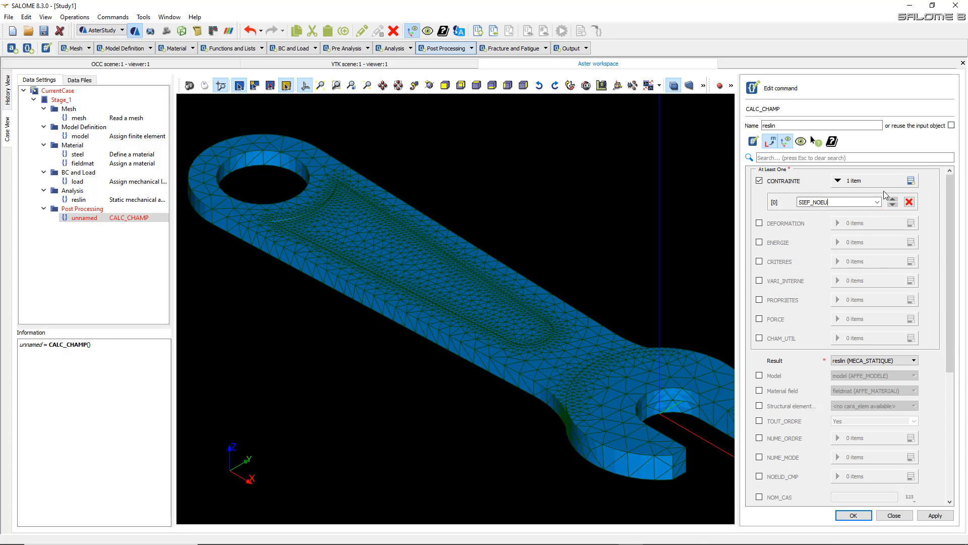
# - Add two more CONTRAINTE items and set the three entries to SIEF_ELGA, SIEF_ELNO and SIEF_NOEU in that order
pyautogui.click(911, 181)
pyautogui.click(911, 180)
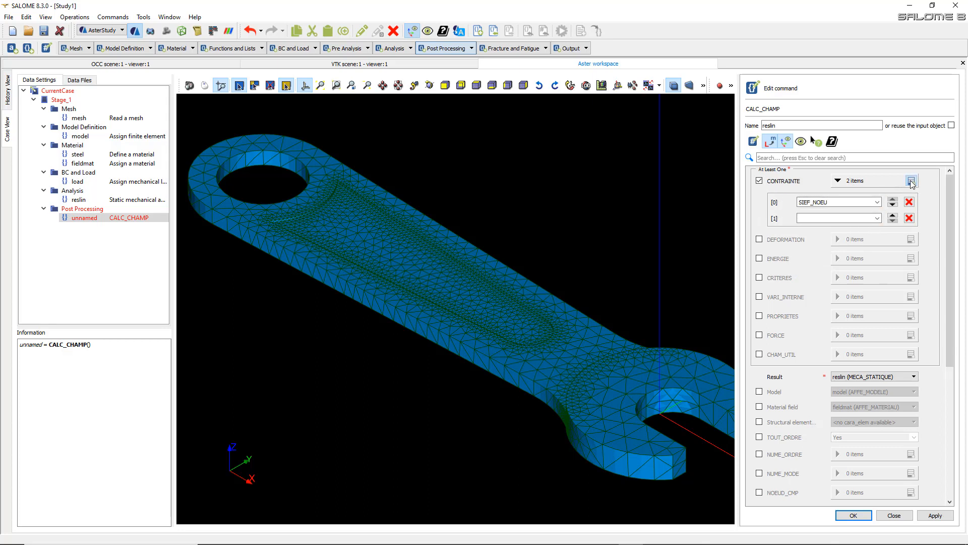
pyautogui.click(878, 203)
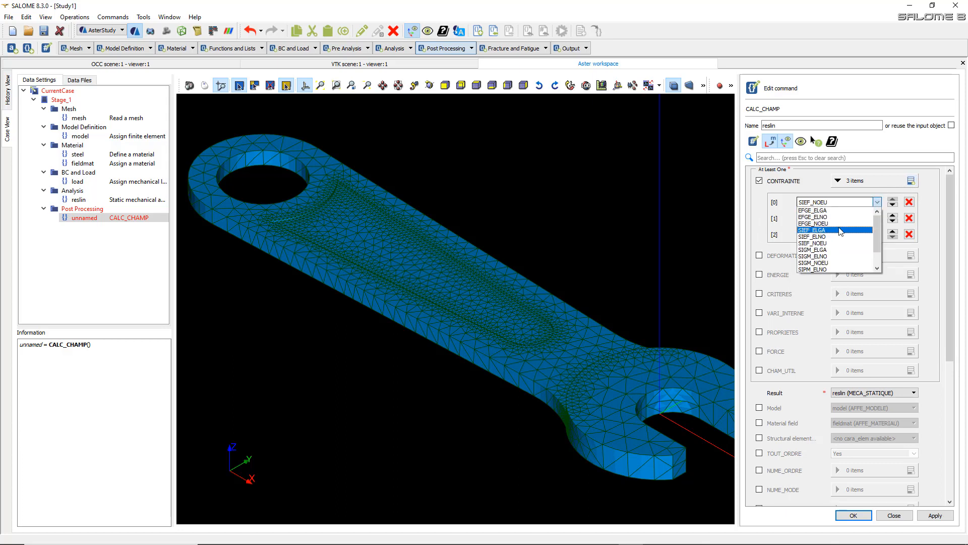
pyautogui.click(813, 230)
pyautogui.click(877, 218)
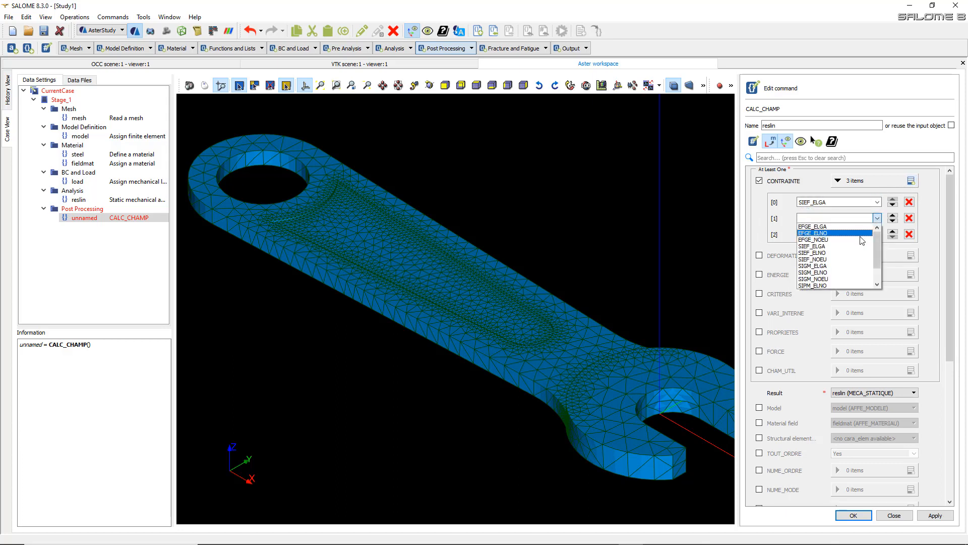
pyautogui.click(851, 255)
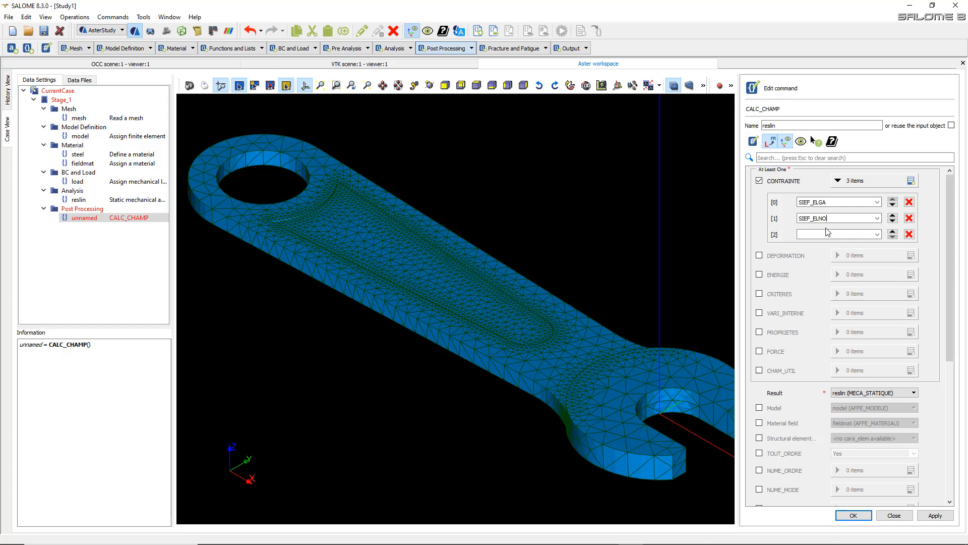
pyautogui.click(878, 234)
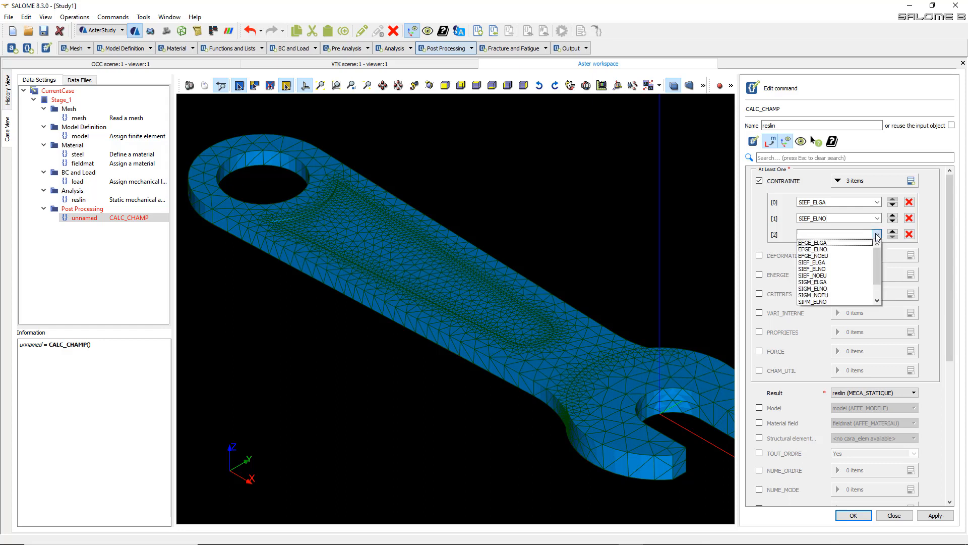
pyautogui.click(839, 275)
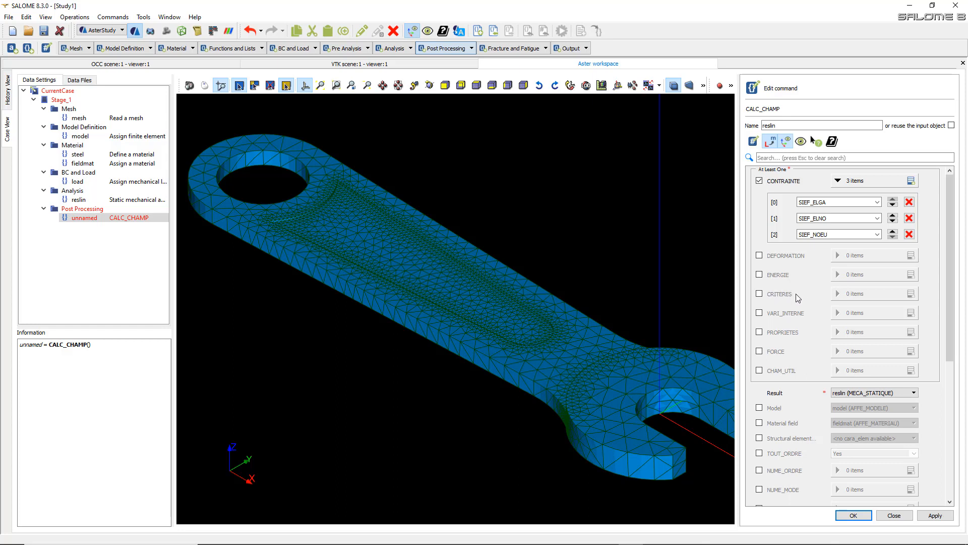
# - Enable the CRITERES fields and add a first item set to SIEQ_ELGA
pyautogui.click(761, 294)
pyautogui.click(912, 294)
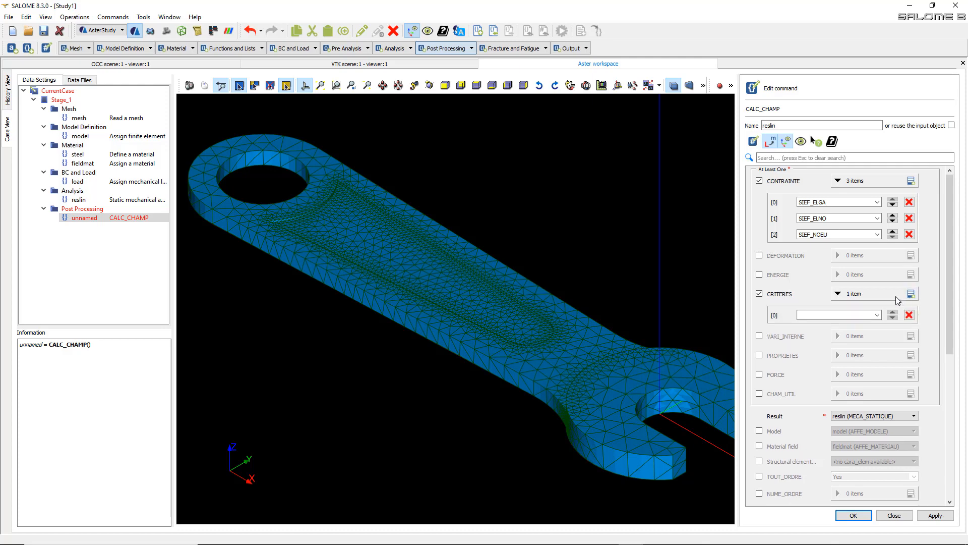
pyautogui.click(878, 315)
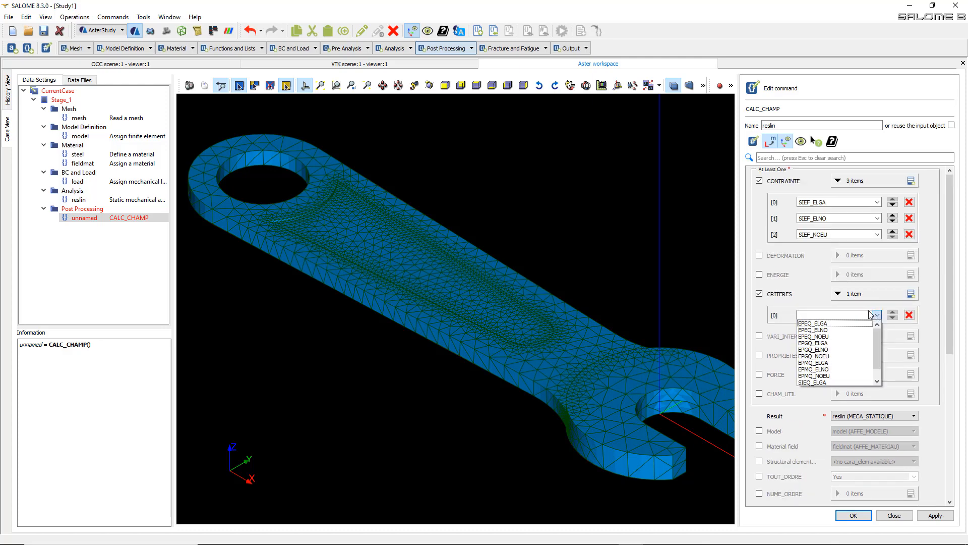
pyautogui.scroll(-1, 838, 343)
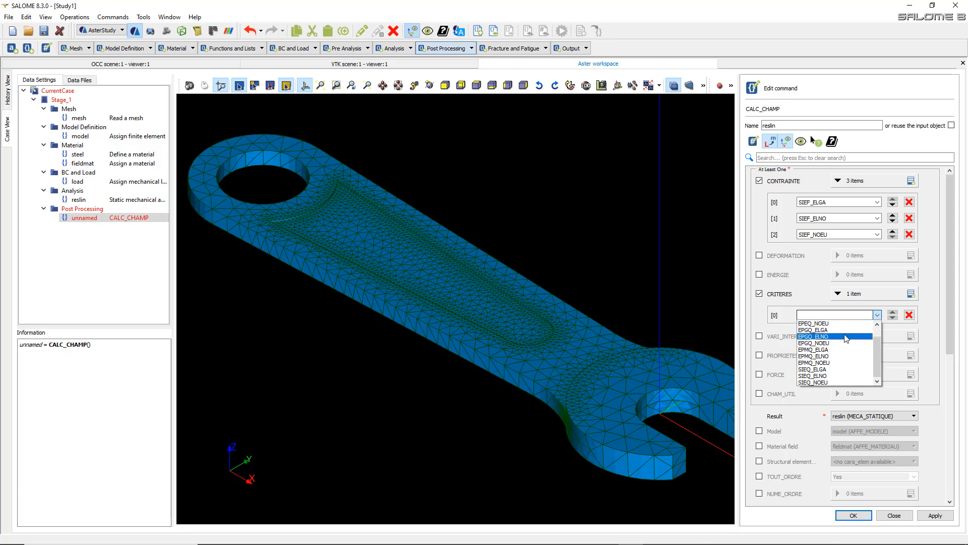
pyautogui.click(810, 369)
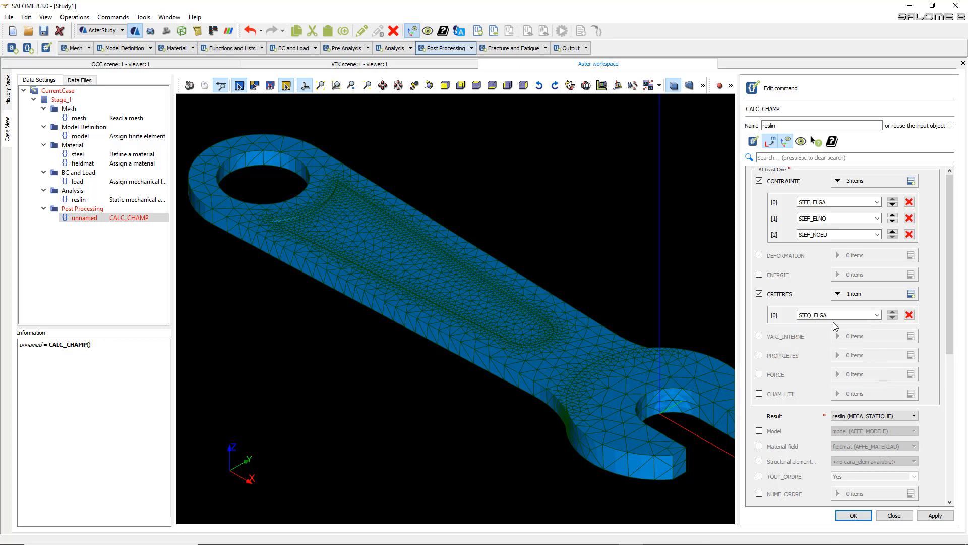
# - Add SIEQ_ELNO and SIEQ_NOEU as further CRITERES items and store the CALC_CHAMP command
pyautogui.click(911, 293)
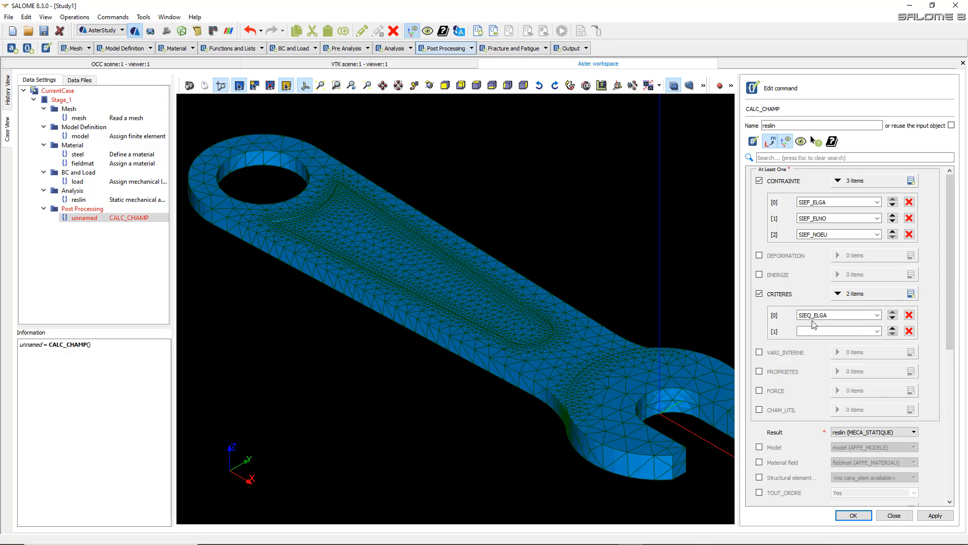
pyautogui.click(877, 331)
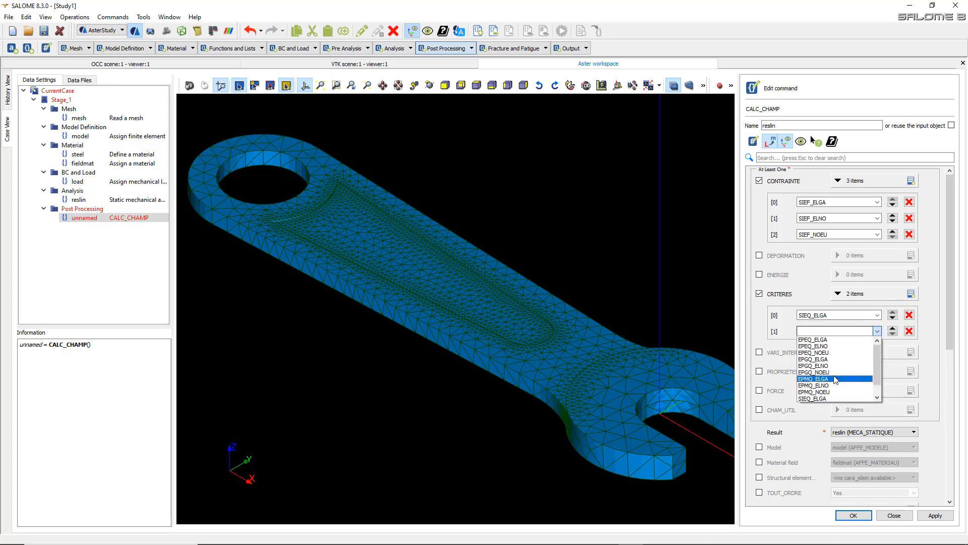
pyautogui.click(832, 392)
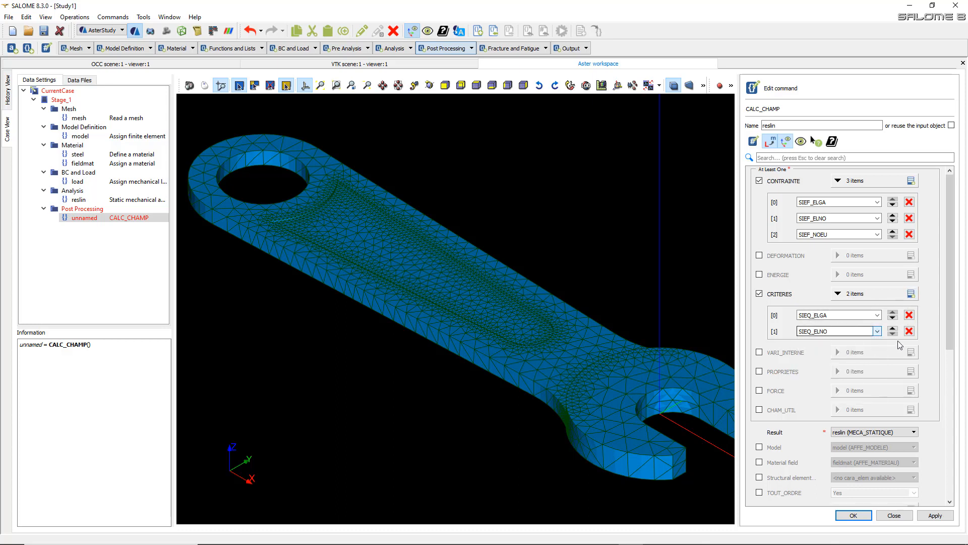
pyautogui.click(911, 294)
pyautogui.click(862, 347)
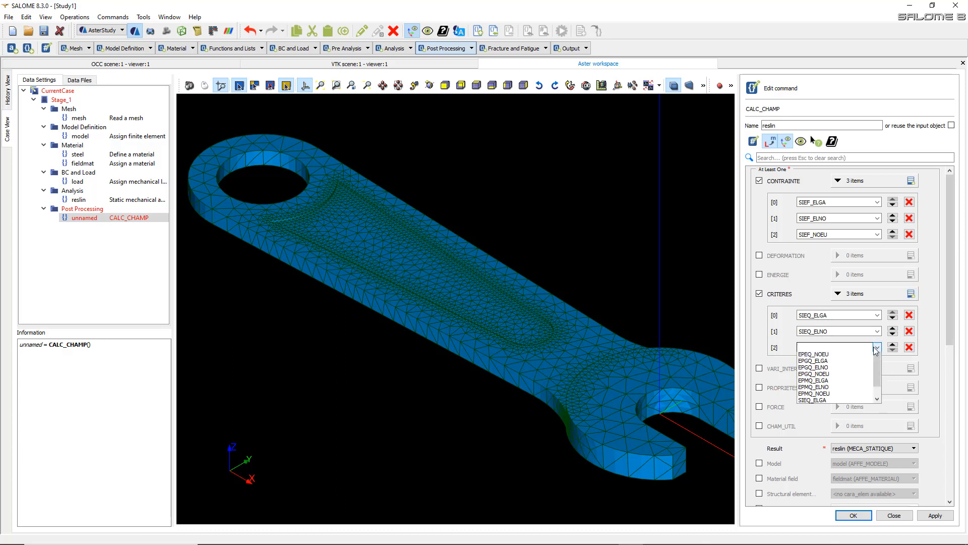
pyautogui.click(838, 414)
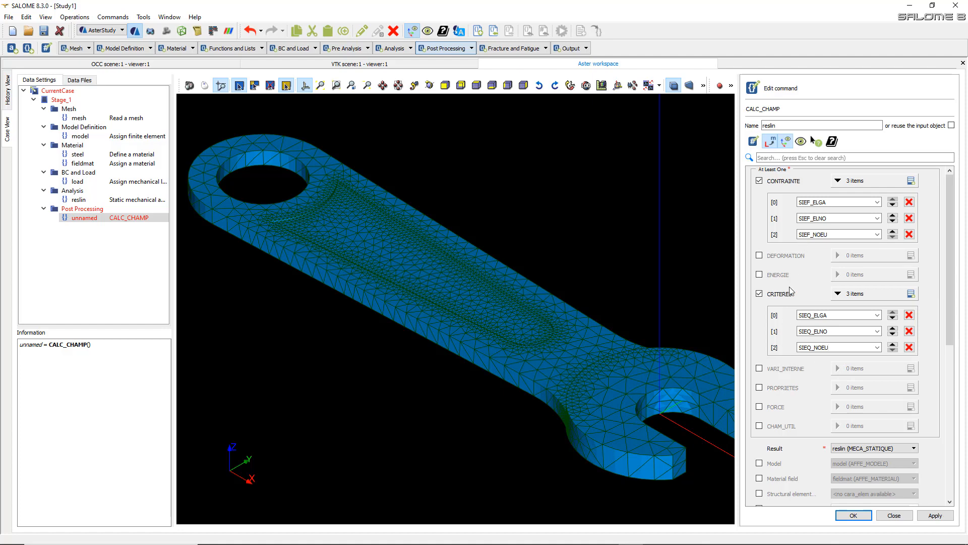
pyautogui.scroll(-4, 783, 327)
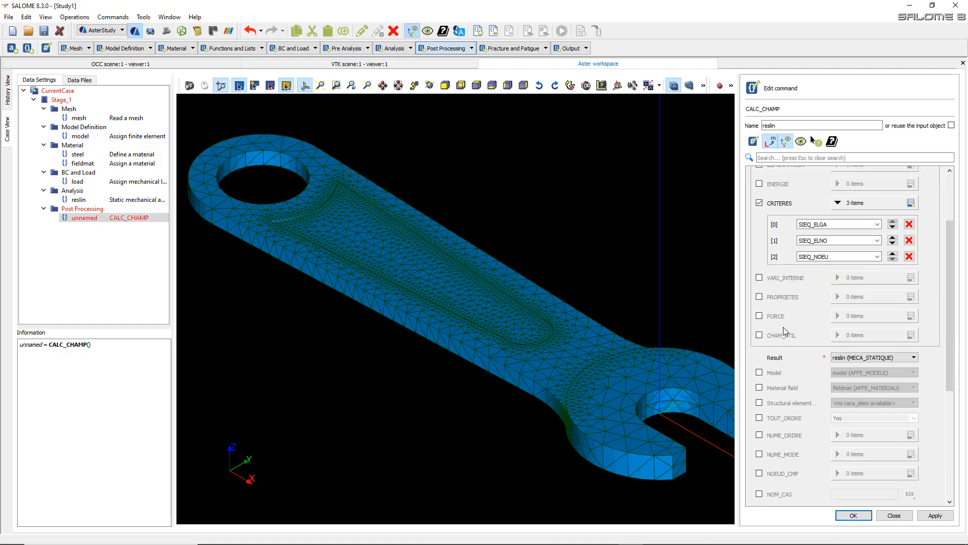
pyautogui.click(854, 515)
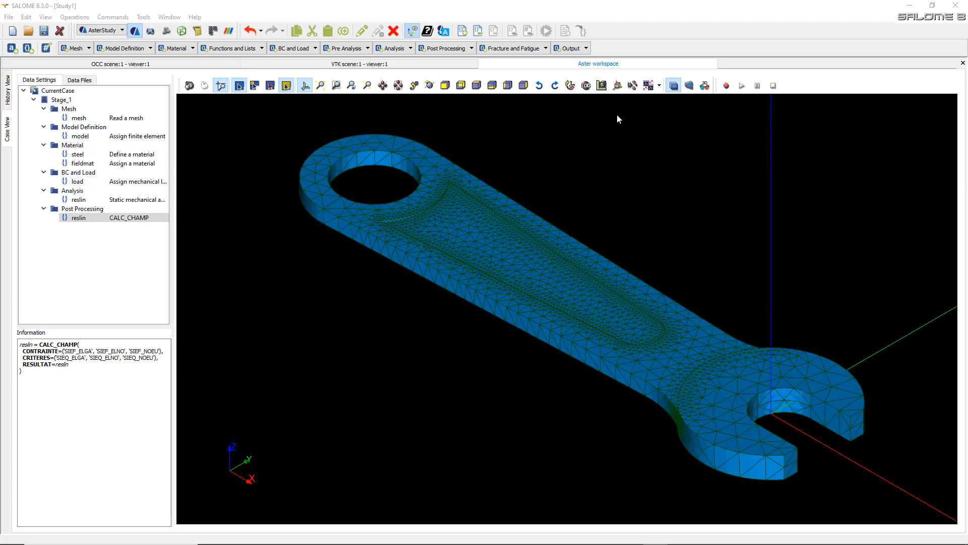
# - Add a Set output results command in Med format with the result file wrench2.rmed in the wrench folder
pyautogui.click(585, 49)
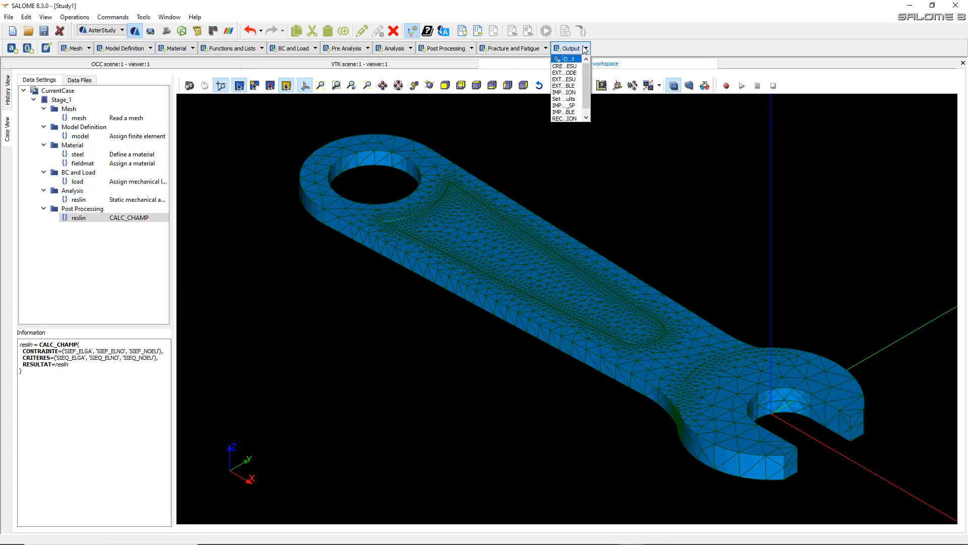
pyautogui.click(564, 99)
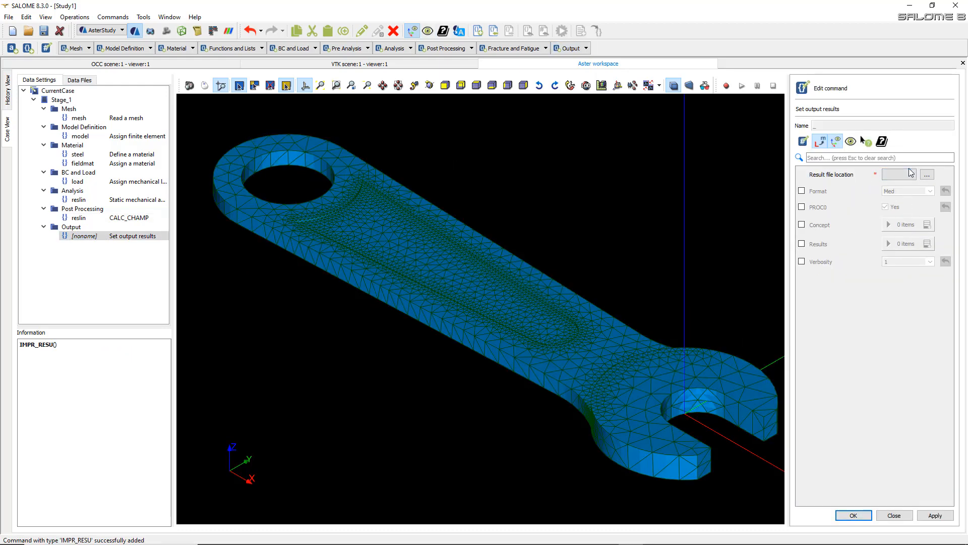
pyautogui.click(802, 191)
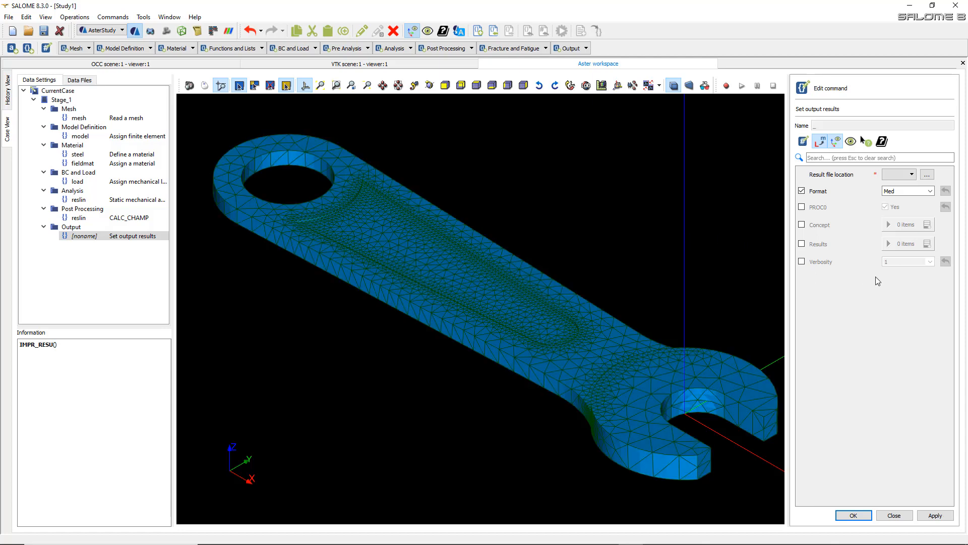
pyautogui.click(926, 175)
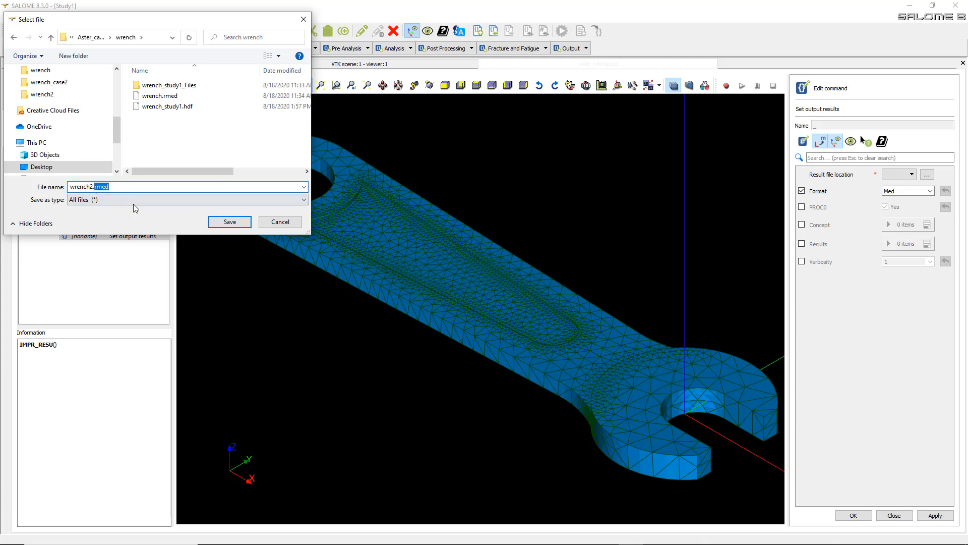
pyautogui.click(219, 222)
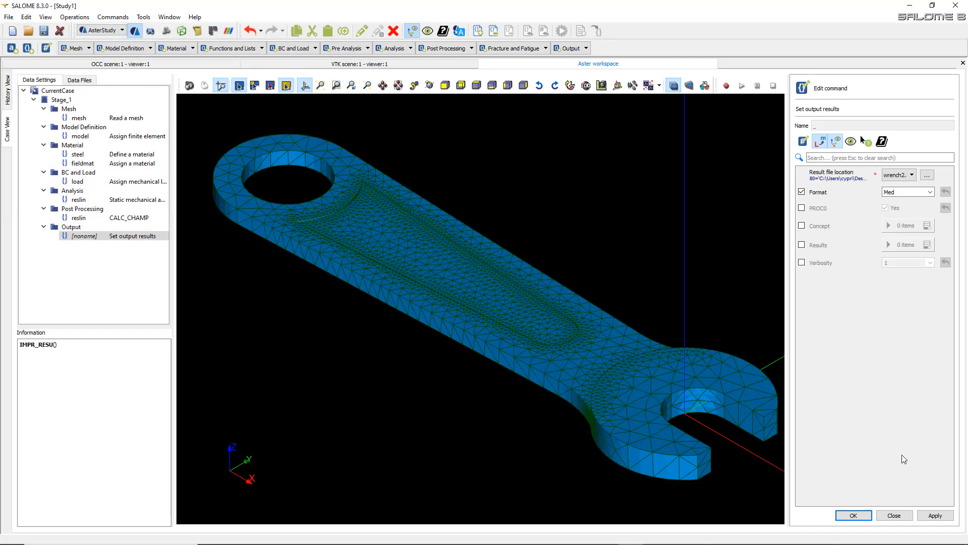
pyautogui.click(854, 516)
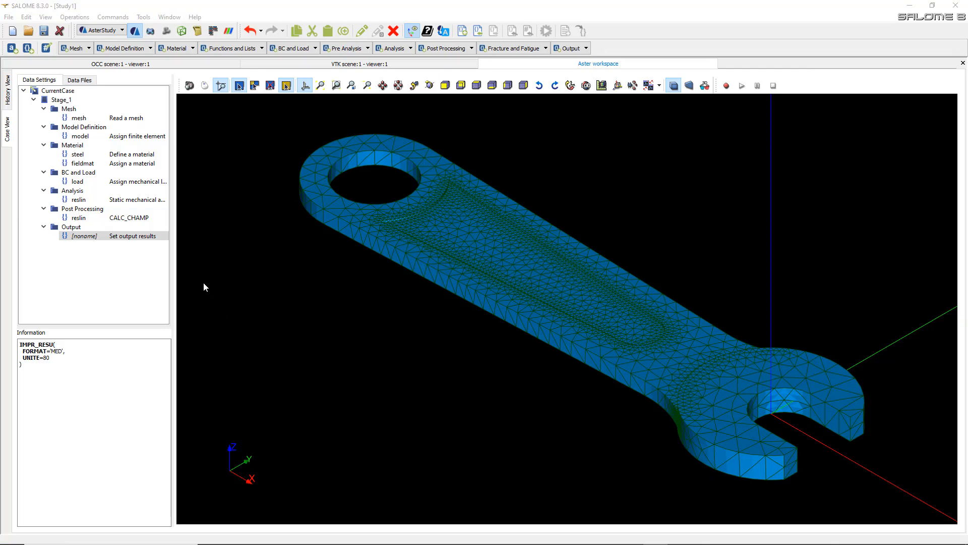
# - Switch to the run history, select CurrentCase and activate Stage_1 for execution with reusable results
pyautogui.click(10, 95)
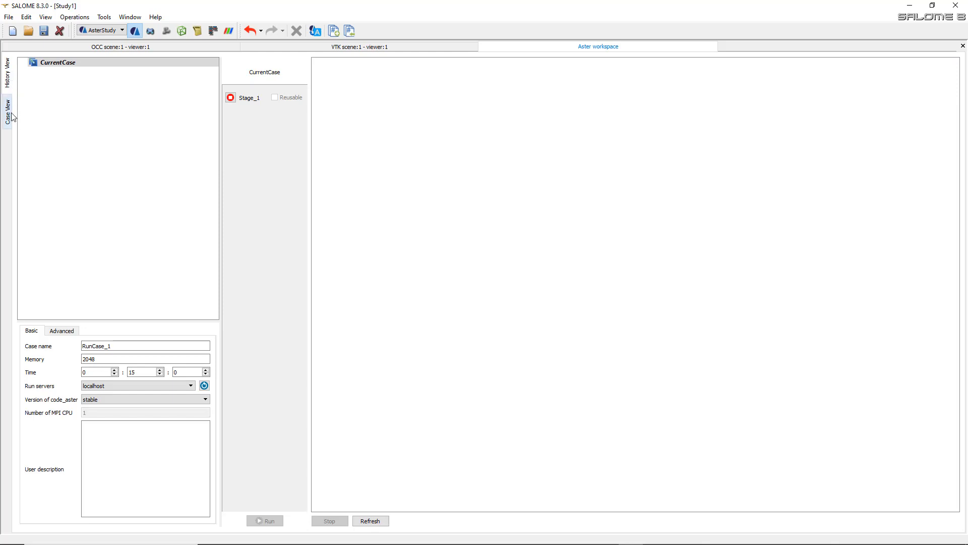
pyautogui.click(10, 106)
pyautogui.click(9, 91)
pyautogui.click(64, 64)
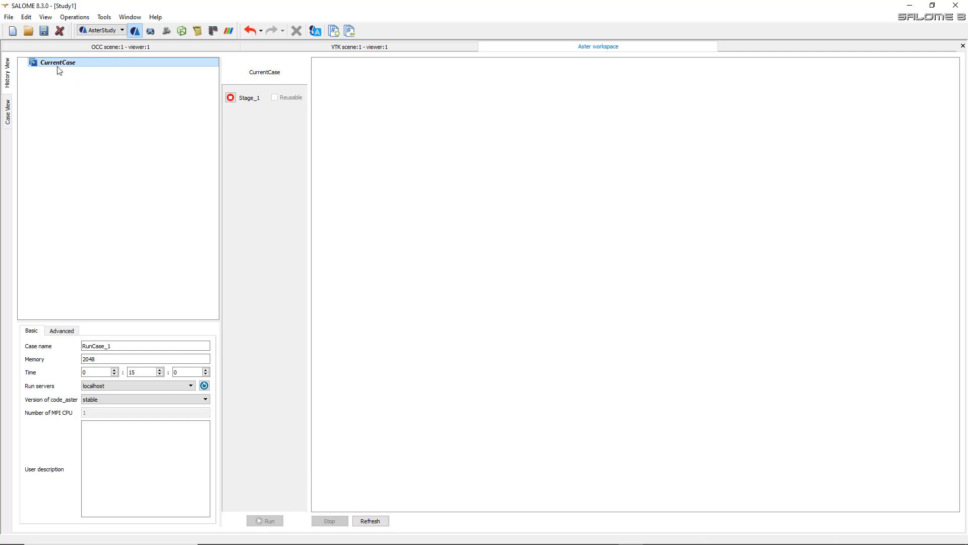
pyautogui.click(106, 66)
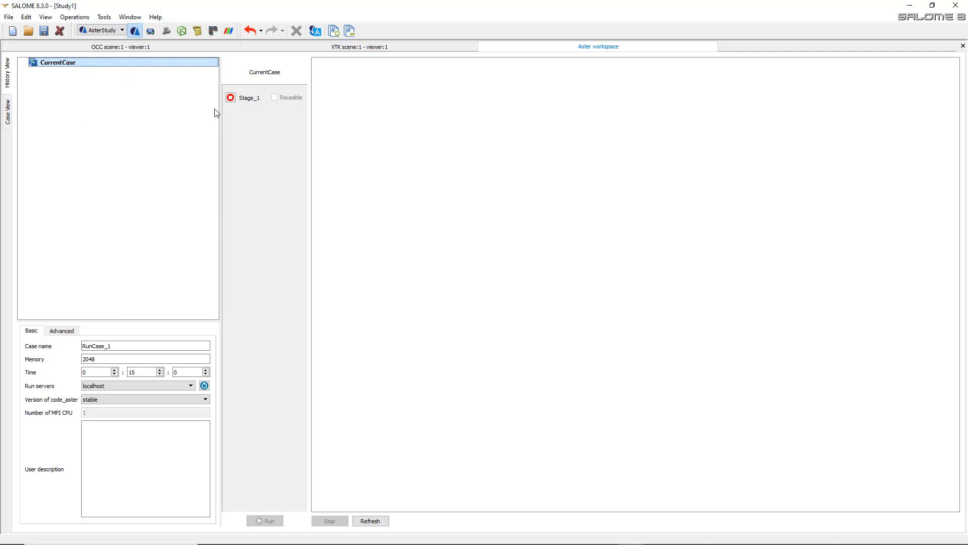
pyautogui.click(236, 98)
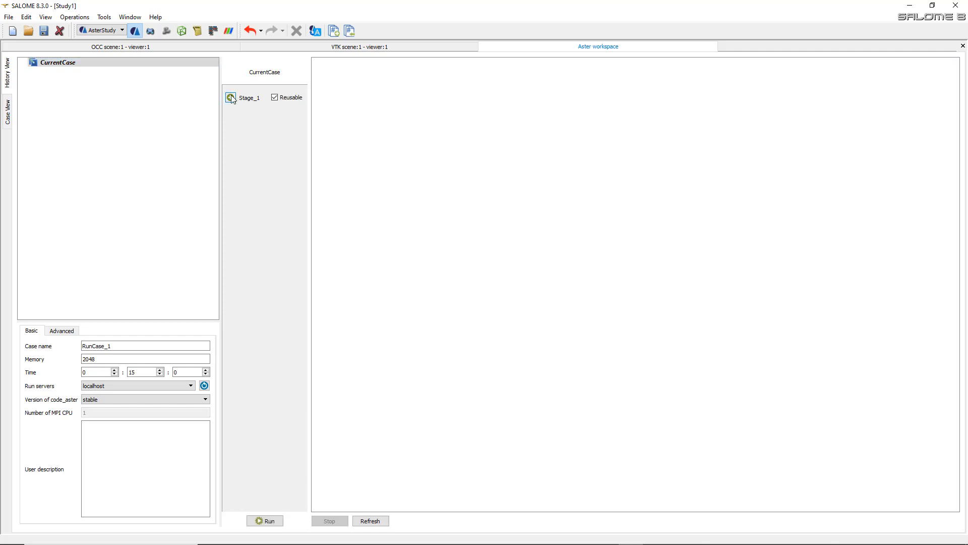
# - Save the study as wrench_study2 and run the case RunCase_1
pyautogui.click(273, 524)
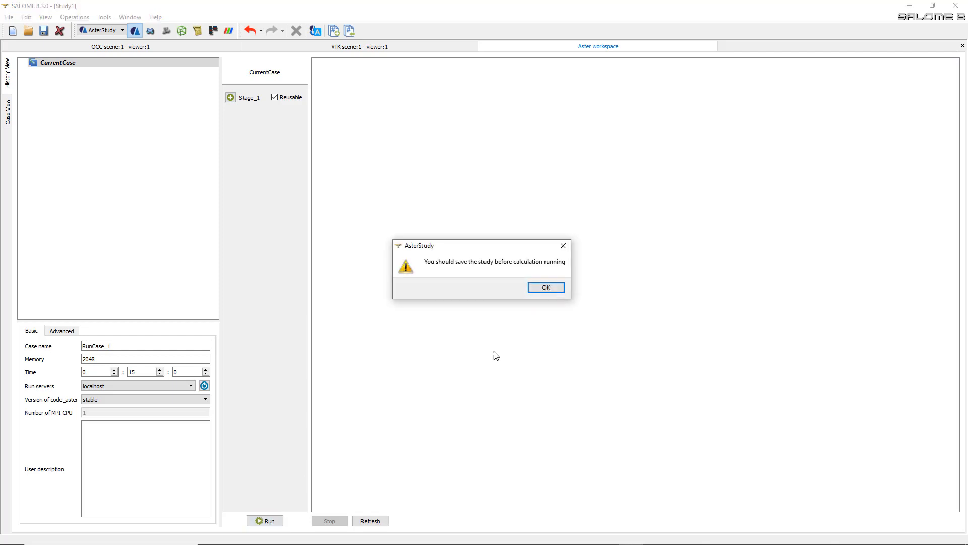
pyautogui.click(546, 288)
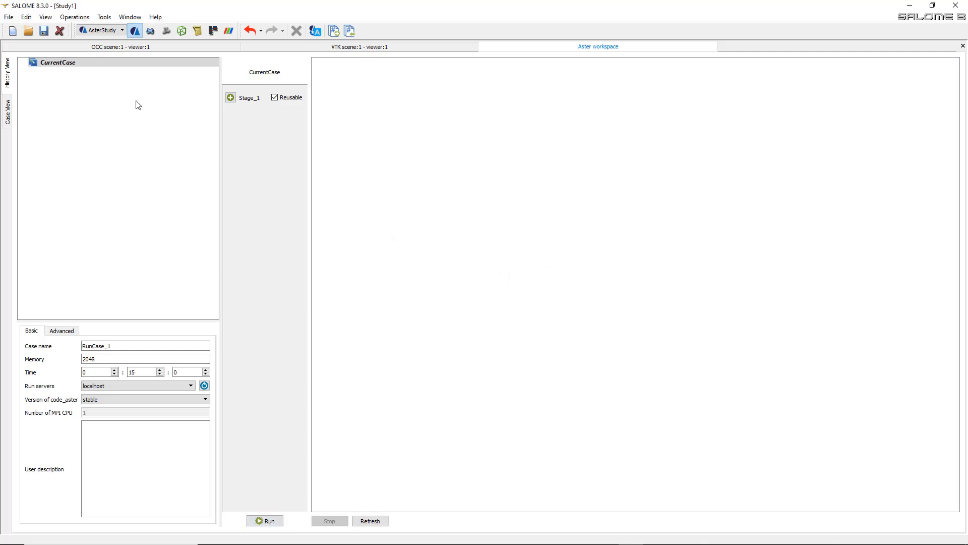
pyautogui.click(44, 32)
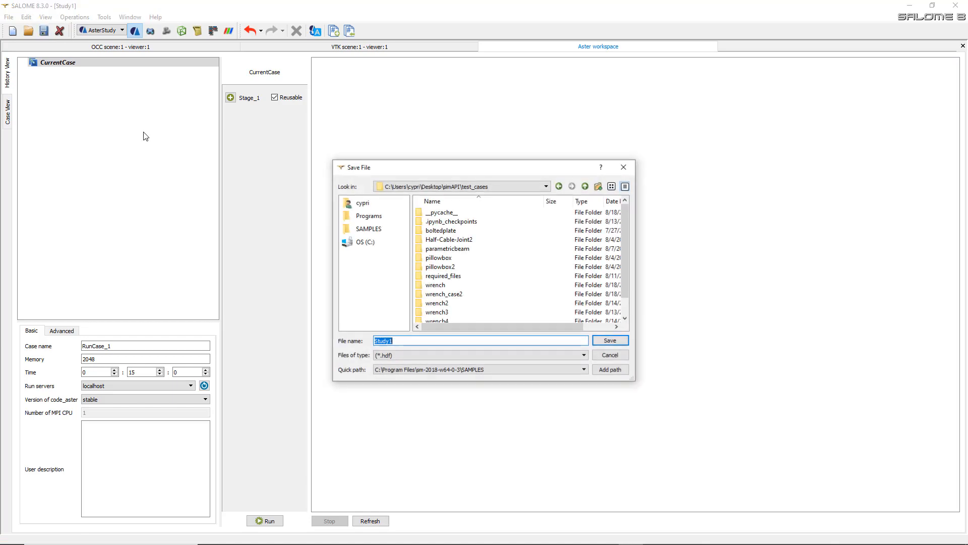
pyautogui.click(617, 343)
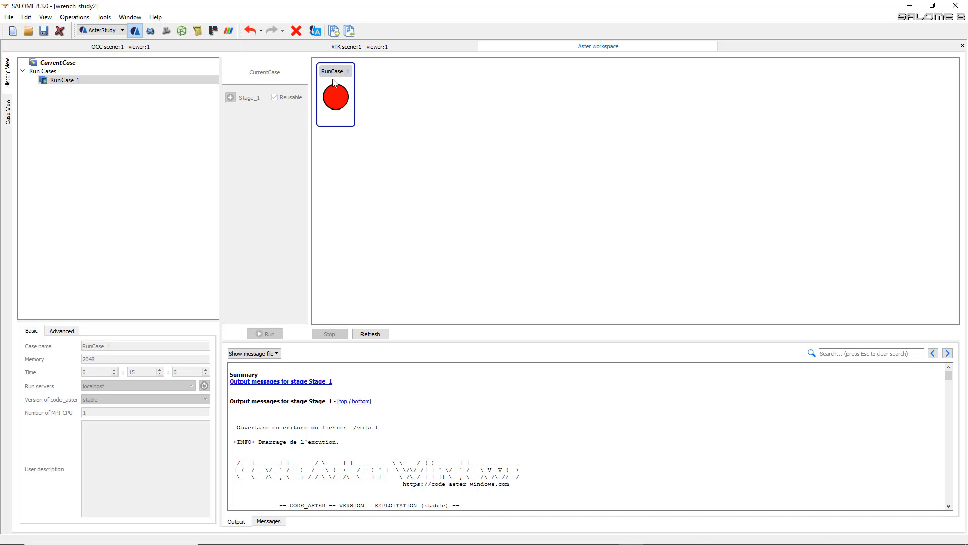
# - Examine the Stage_1 output messages of RunCase_1, including the mesh summary, memory use, echoed commands and computed result fields
pyautogui.scroll(-1, 387, 422)
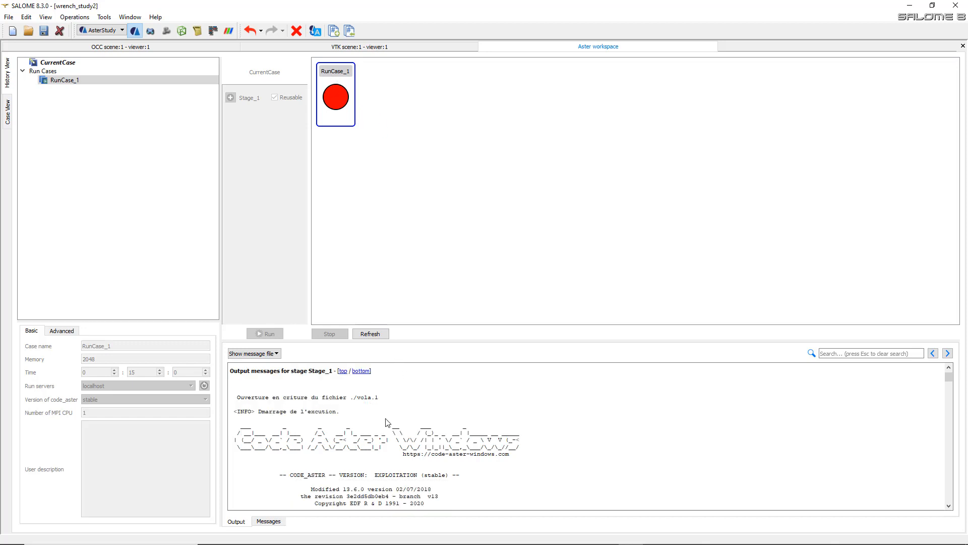
pyautogui.scroll(-5, 387, 423)
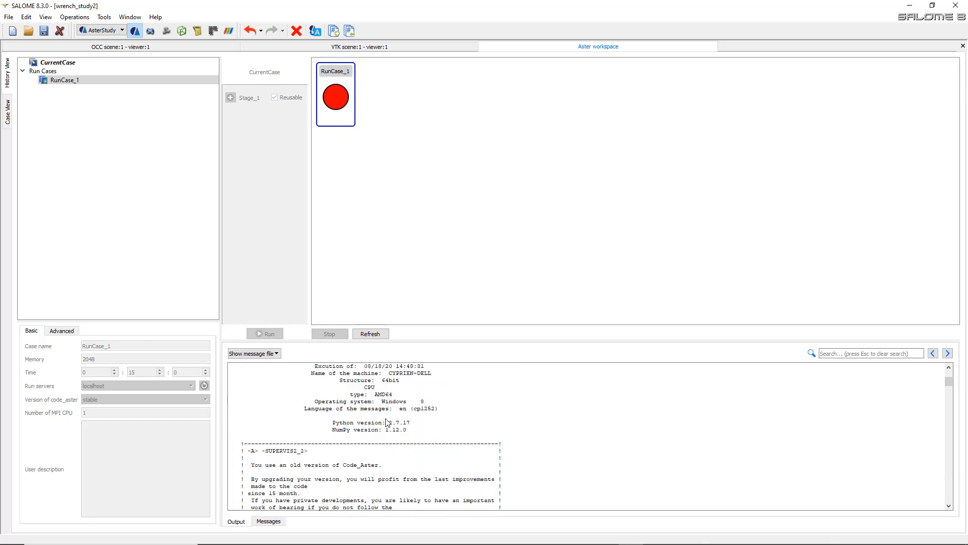
pyautogui.scroll(-12, 387, 423)
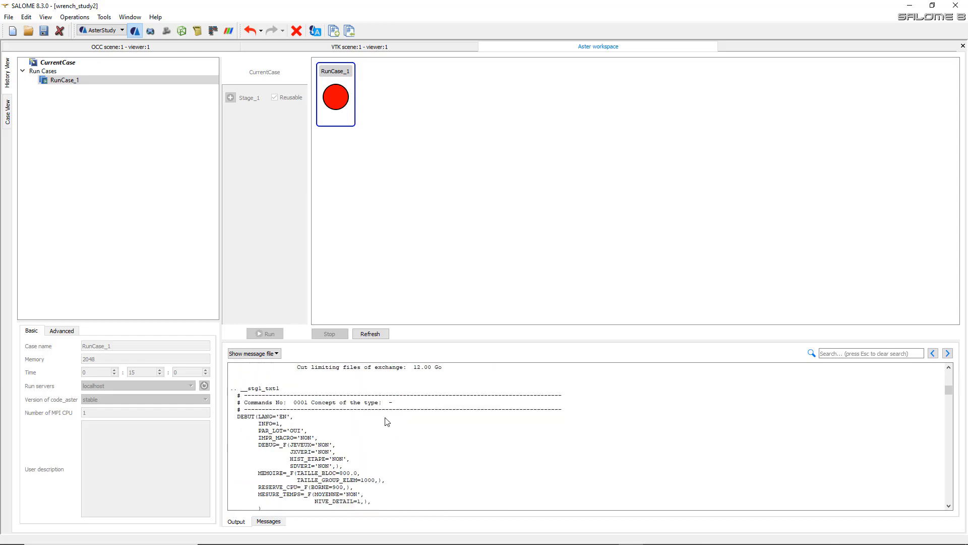
pyautogui.scroll(-15, 385, 419)
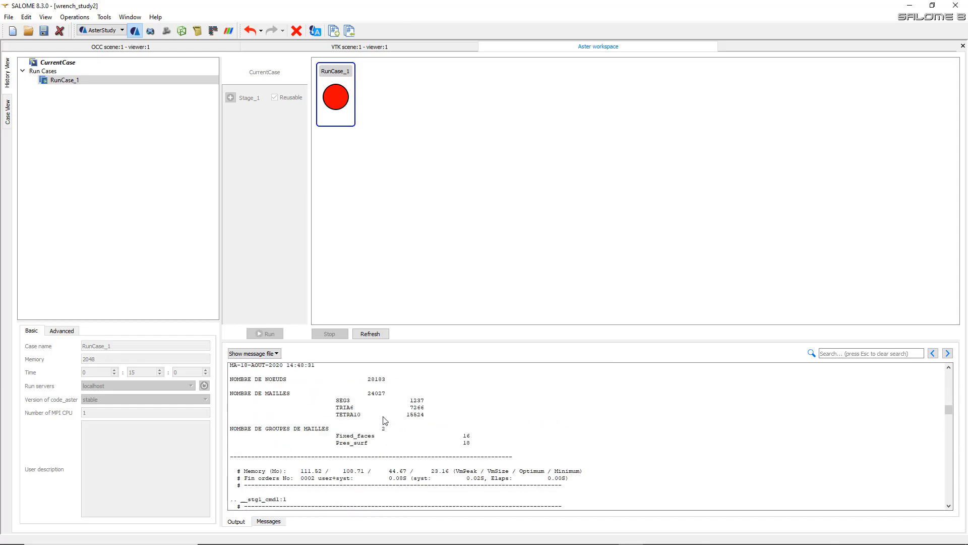
pyautogui.scroll(-15, 385, 420)
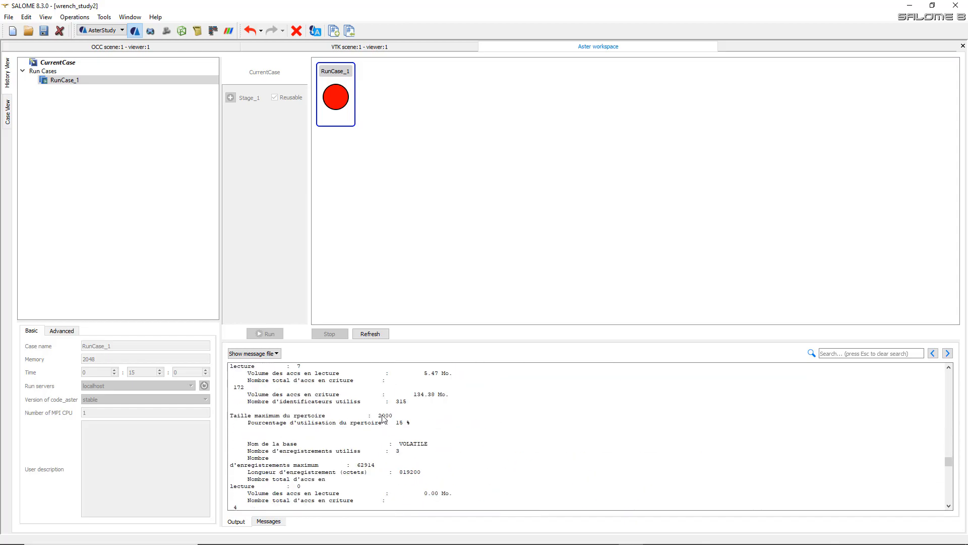
pyautogui.scroll(10, 301, 457)
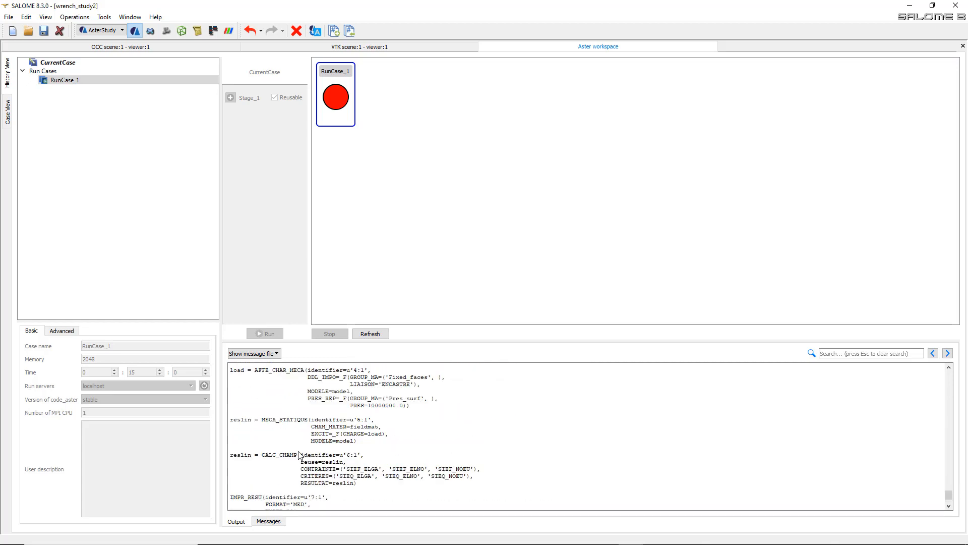
pyautogui.scroll(15, 300, 456)
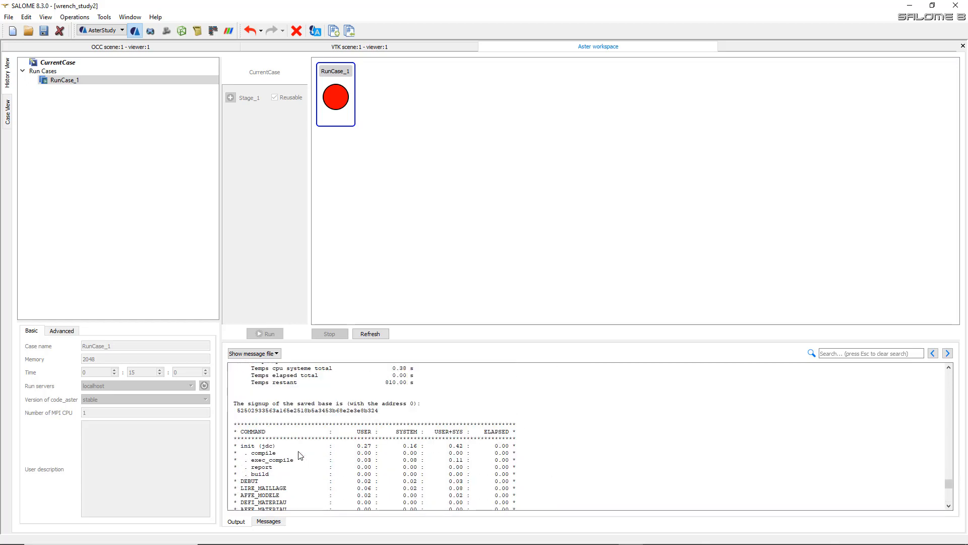
pyautogui.scroll(10, 372, 442)
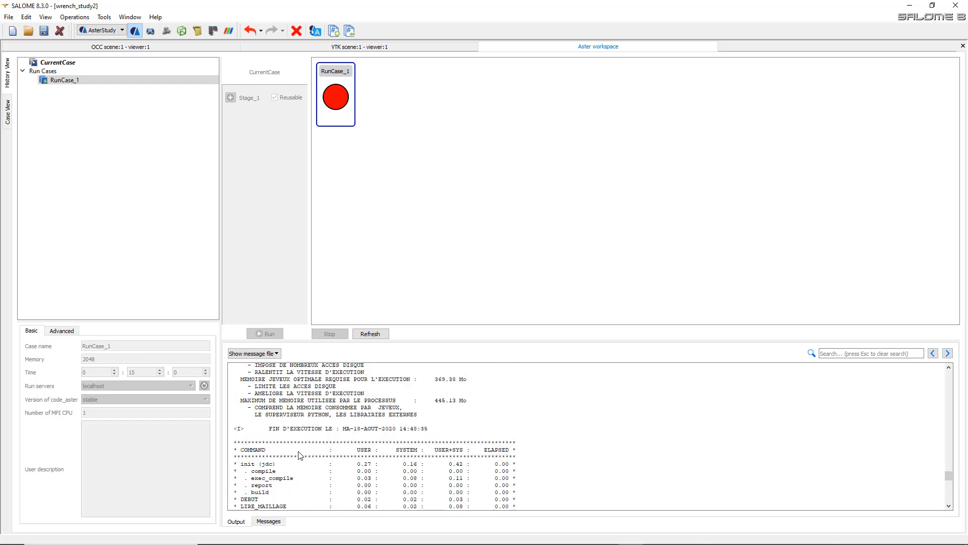
pyautogui.scroll(8, 372, 442)
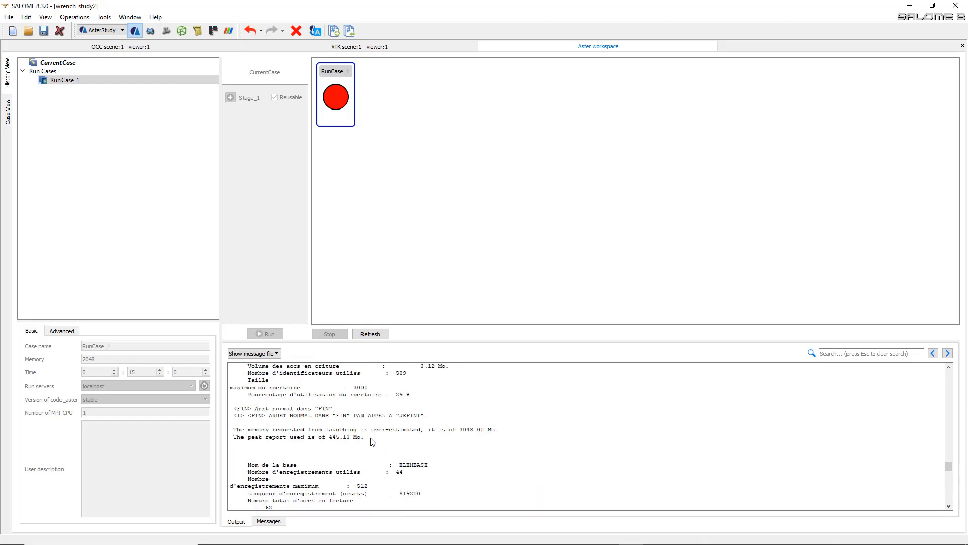
pyautogui.scroll(10, 304, 424)
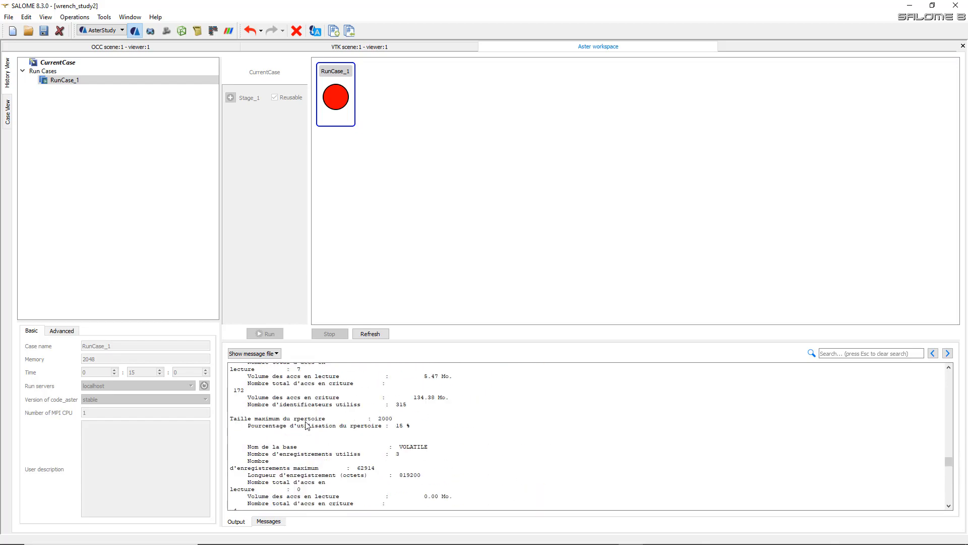
pyautogui.scroll(8, 323, 427)
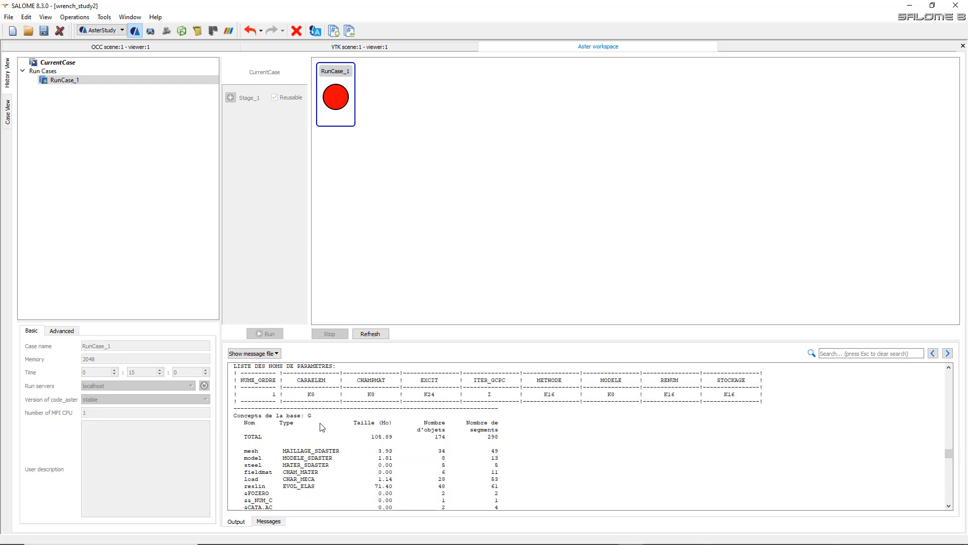
pyautogui.scroll(3, 322, 427)
pyautogui.scroll(3, 336, 406)
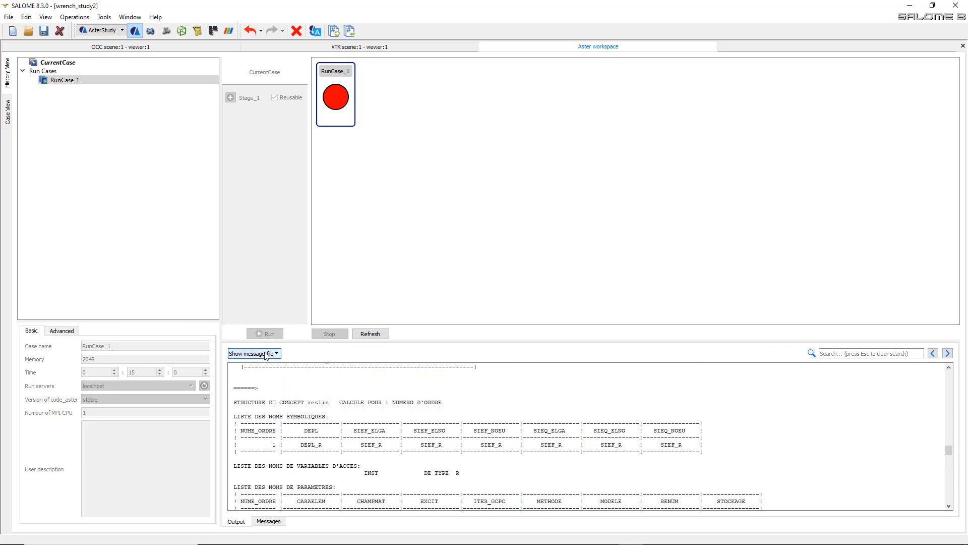
# - Open the run's message file in Notepad and examine the executed commands, timings, memory statistics and warning list
pyautogui.click(269, 367)
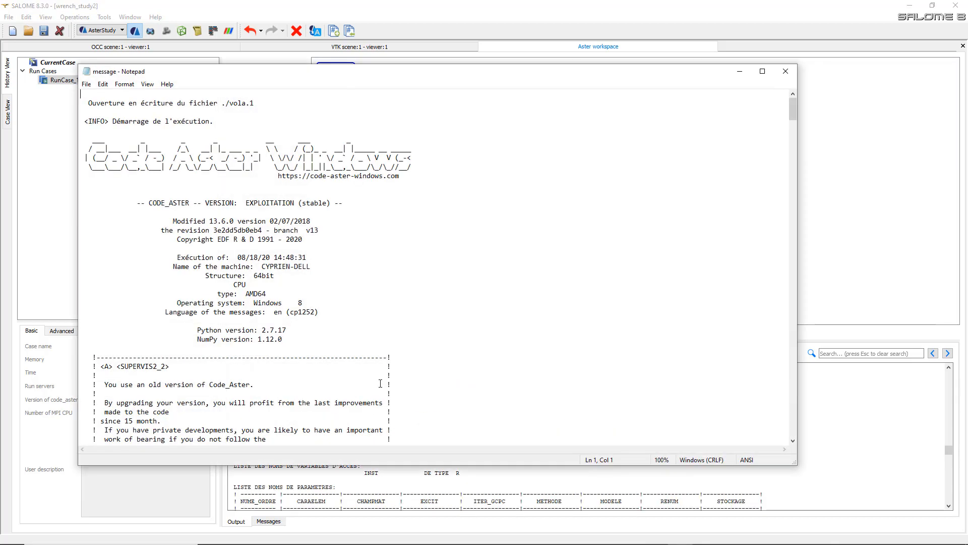
pyautogui.scroll(-3, 344, 370)
pyautogui.scroll(-20, 344, 370)
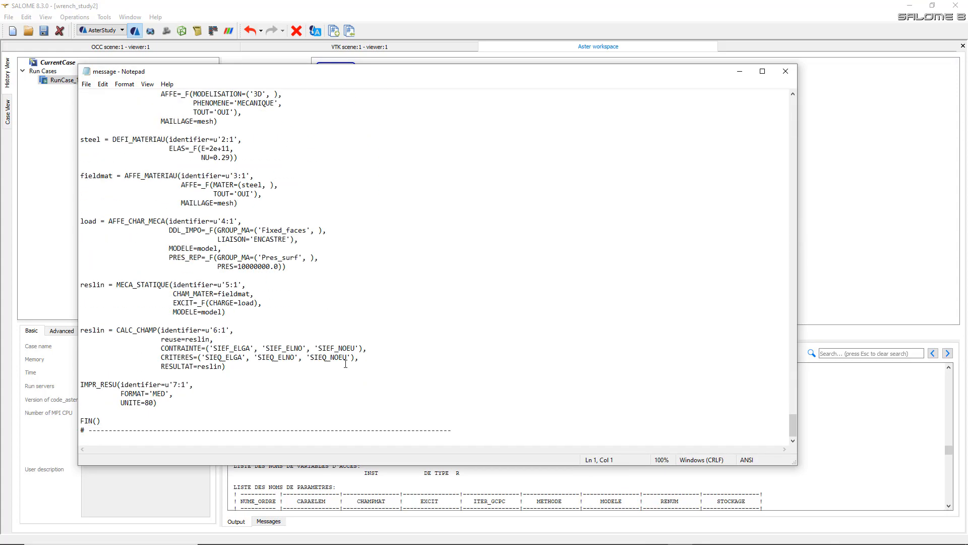
pyautogui.scroll(9, 151, 390)
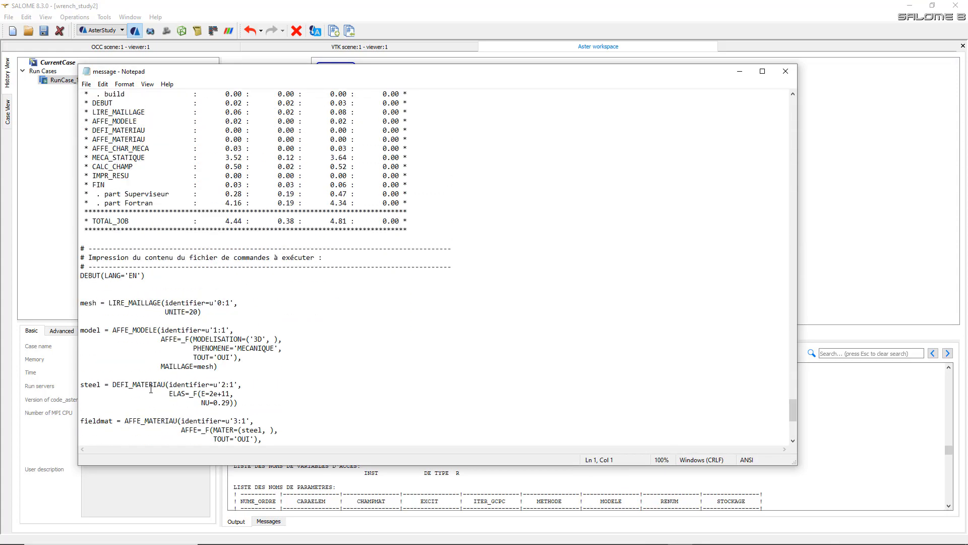
pyautogui.scroll(-3, 319, 329)
pyautogui.scroll(7, 293, 329)
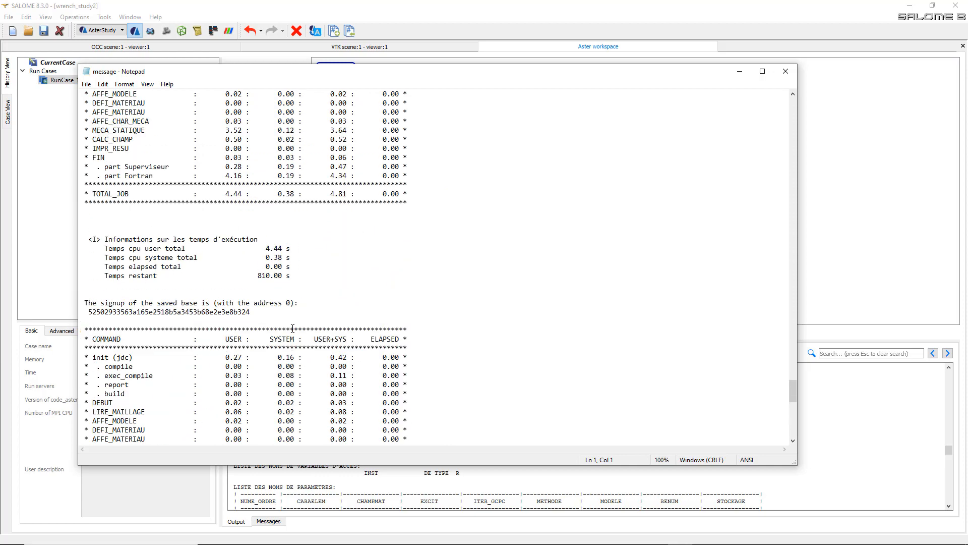
pyautogui.scroll(20, 292, 329)
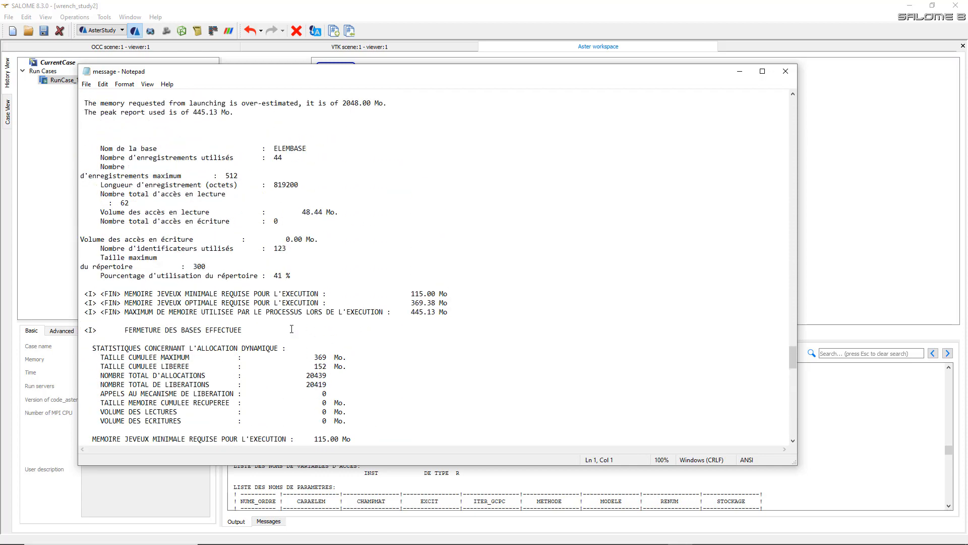
pyautogui.scroll(20, 292, 328)
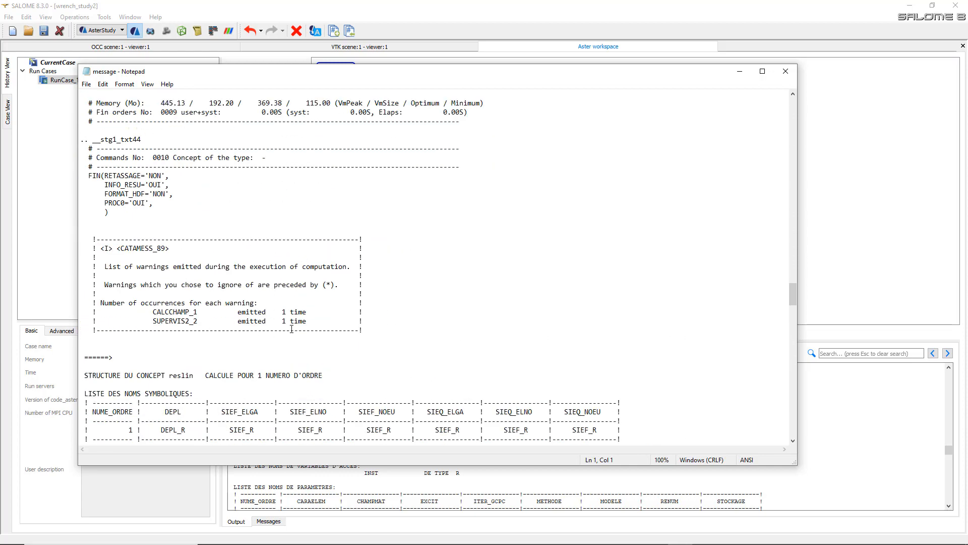
# - Highlight the CATAMESS_89 warning summary and the CALCCHAMP_1 warning under the CALC_CHAMP command in the message file
pyautogui.moveTo(378, 356); pyautogui.dragTo(93, 266)
pyautogui.scroll(11, 402, 277)
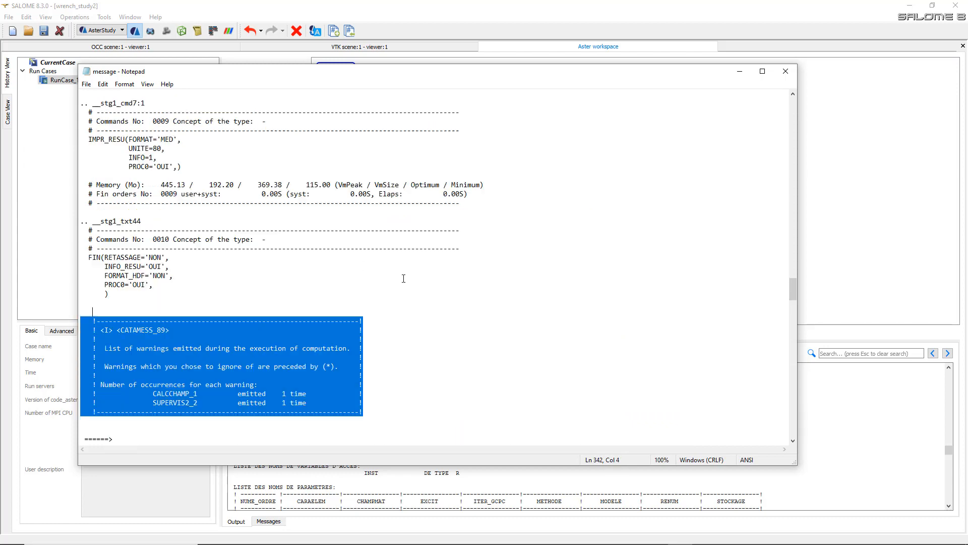
pyautogui.scroll(3, 403, 278)
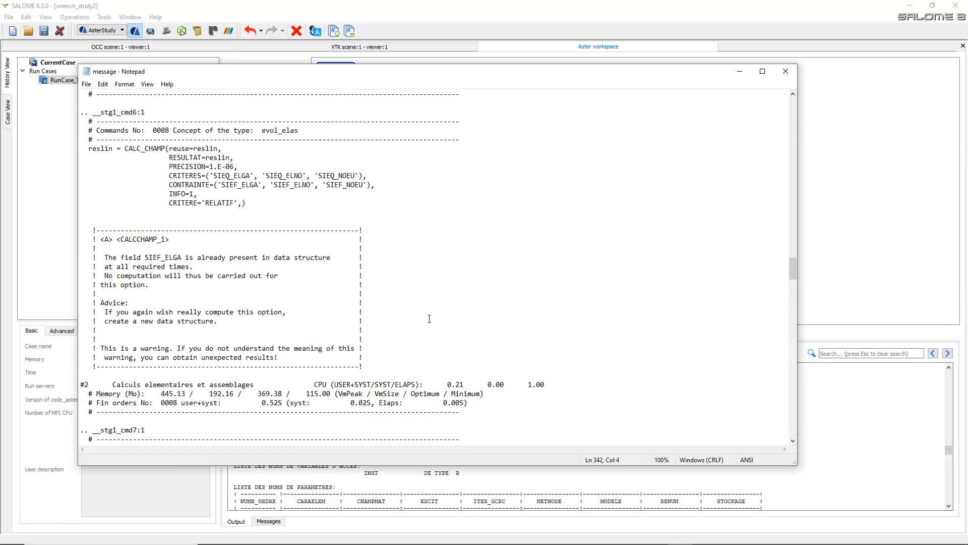
pyautogui.moveTo(388, 361); pyautogui.dragTo(92, 239)
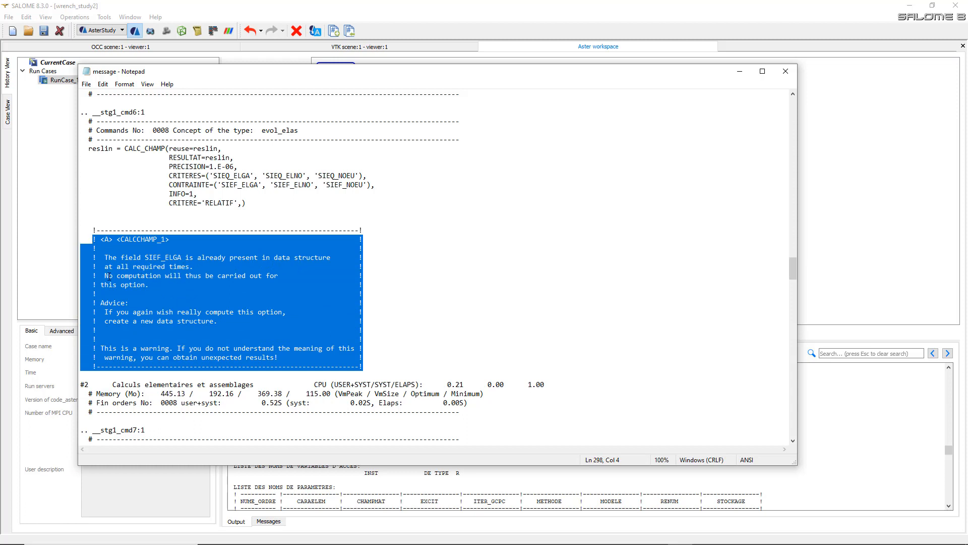
# - Highlight the advice in the CALCCHAMP_1 warning, review the preceding commands, and close the message file
pyautogui.moveTo(108, 276); pyautogui.dragTo(286, 357)
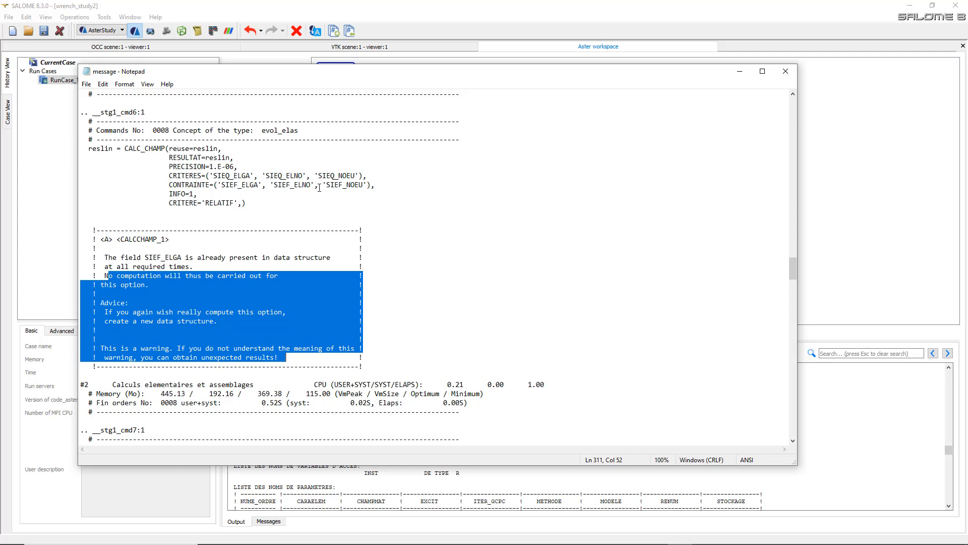
pyautogui.scroll(15, 252, 222)
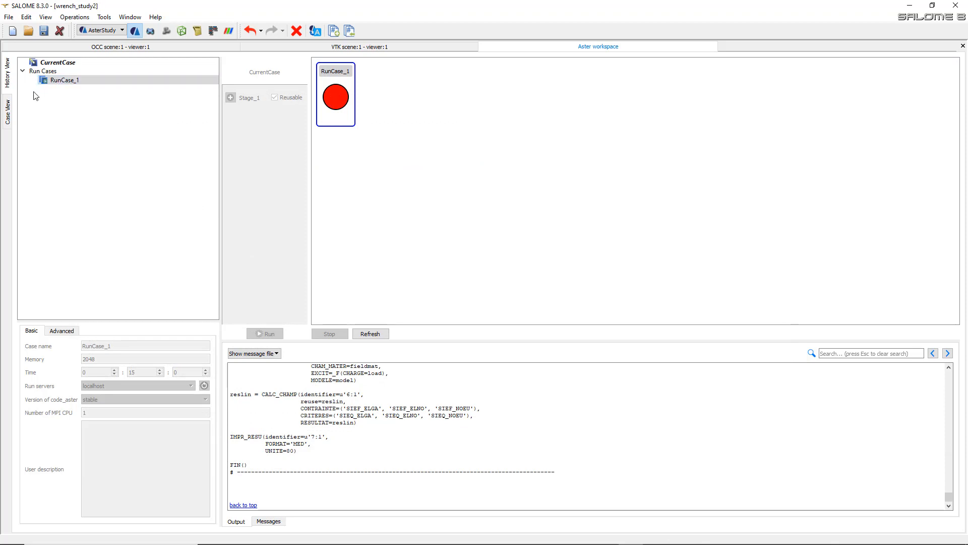
# - Edit the CALC_CHAMP post-processing command to disable its CONTRAINTE option, keeping CRITERES enabled
pyautogui.click(10, 112)
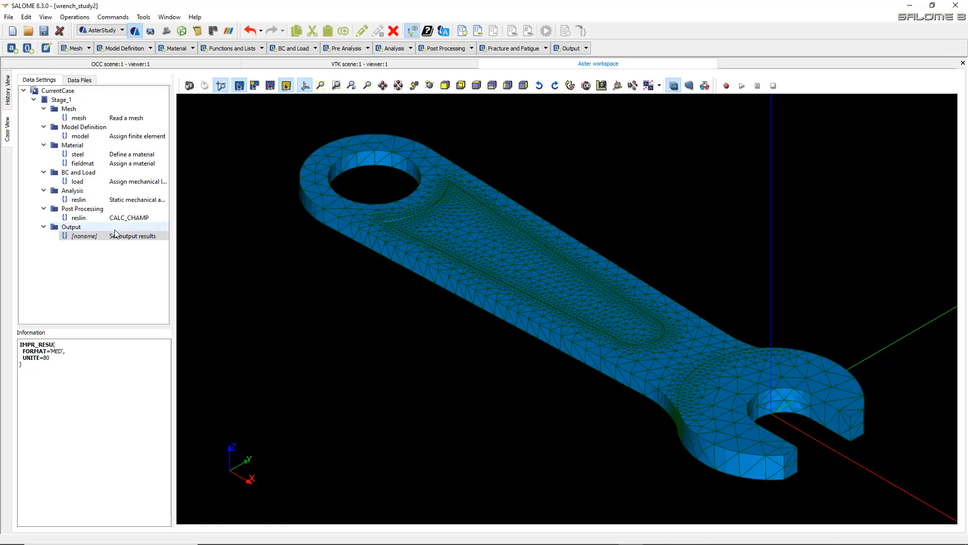
pyautogui.click(124, 220)
pyautogui.rightClick(126, 221)
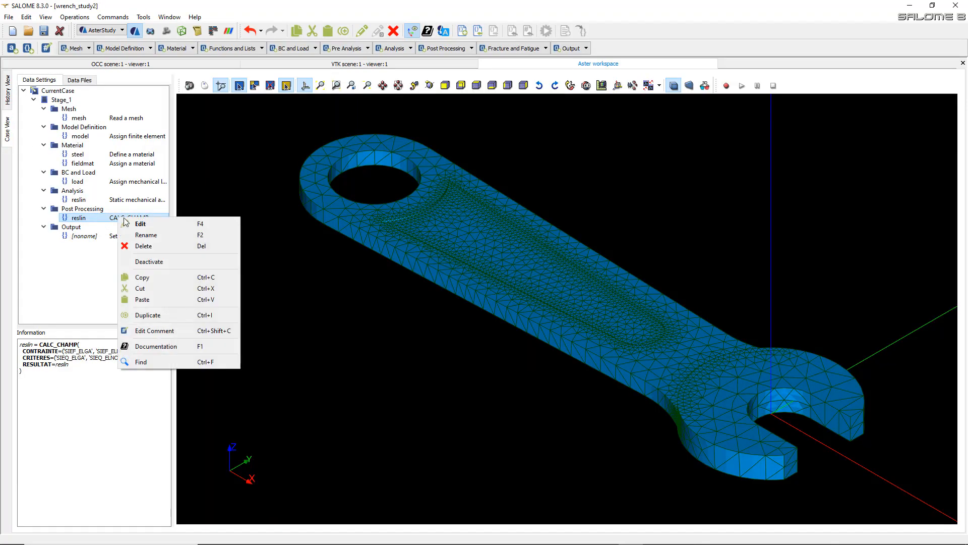
pyautogui.click(151, 224)
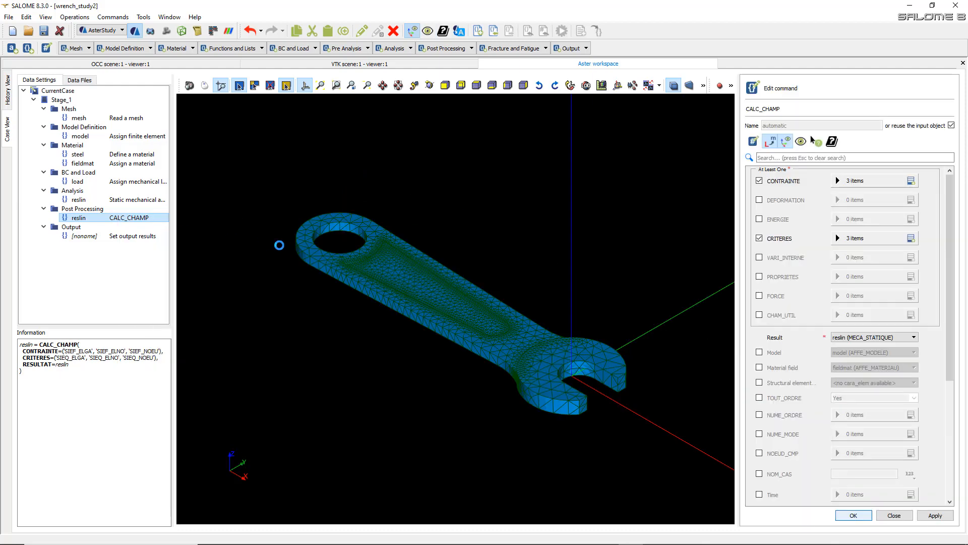
pyautogui.click(760, 181)
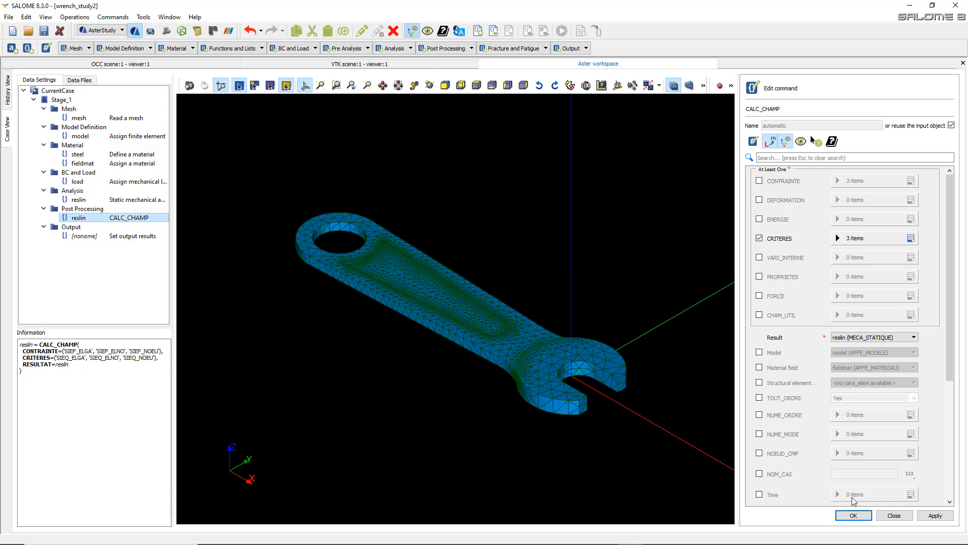
pyautogui.click(853, 515)
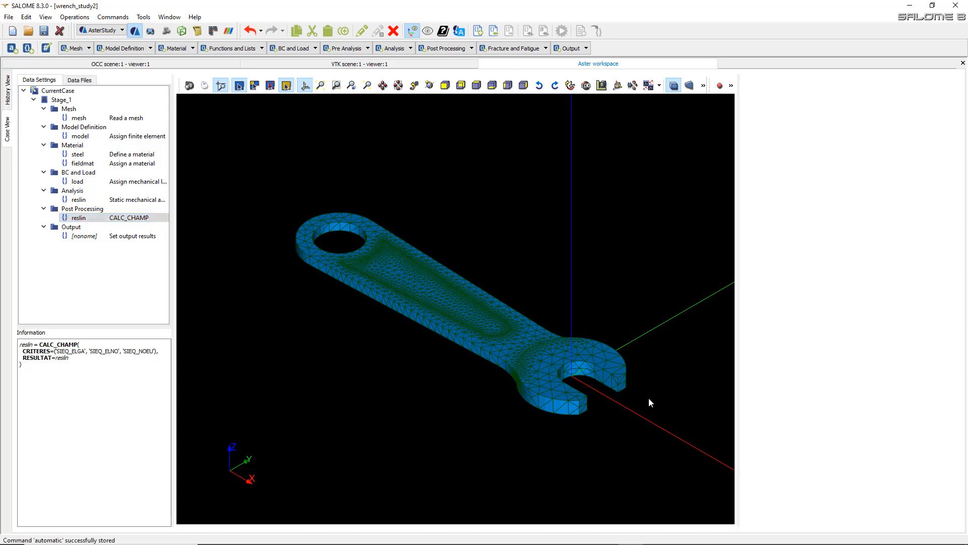
# - Edit the Set output results command to enable Results and add one item with reslin (MECA_STATIQUE) as its Result
pyautogui.click(127, 235)
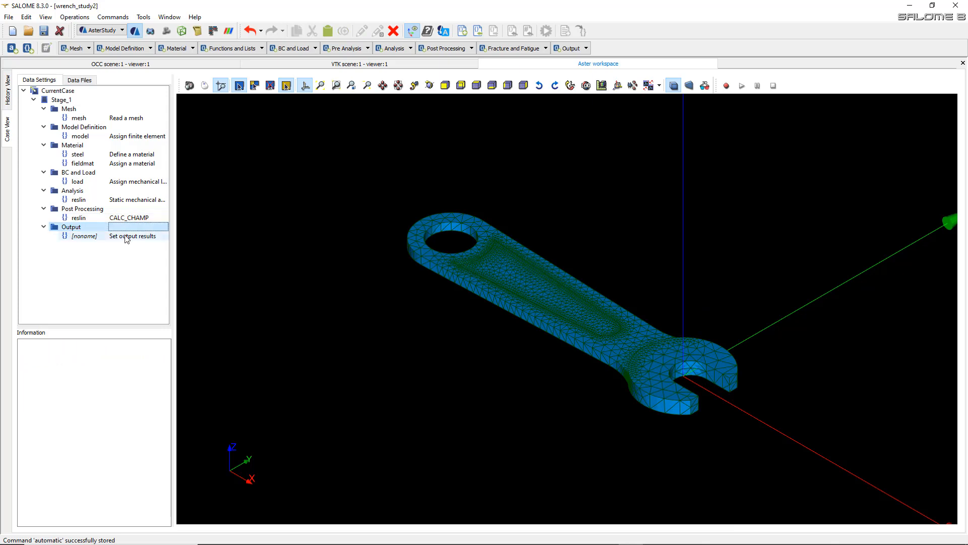
pyautogui.rightClick(127, 239)
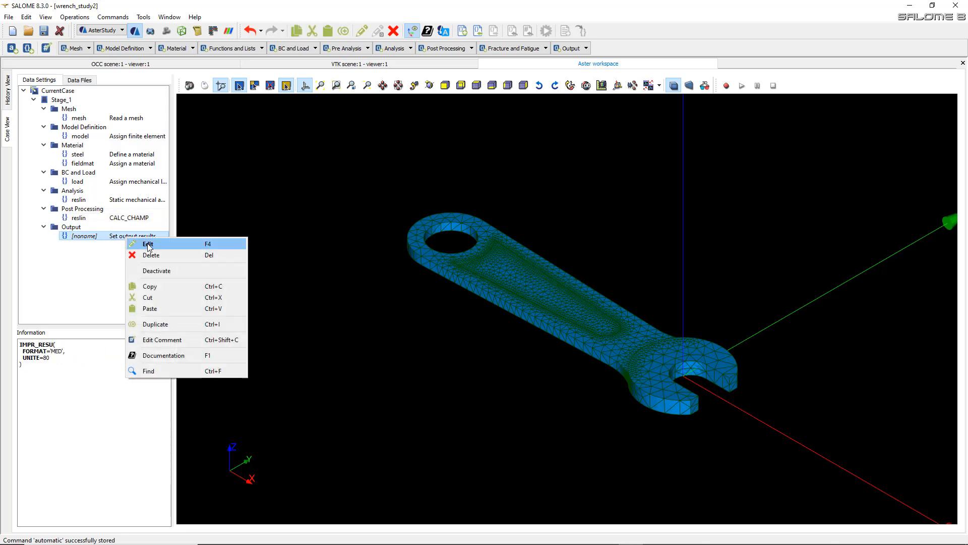
pyautogui.click(148, 243)
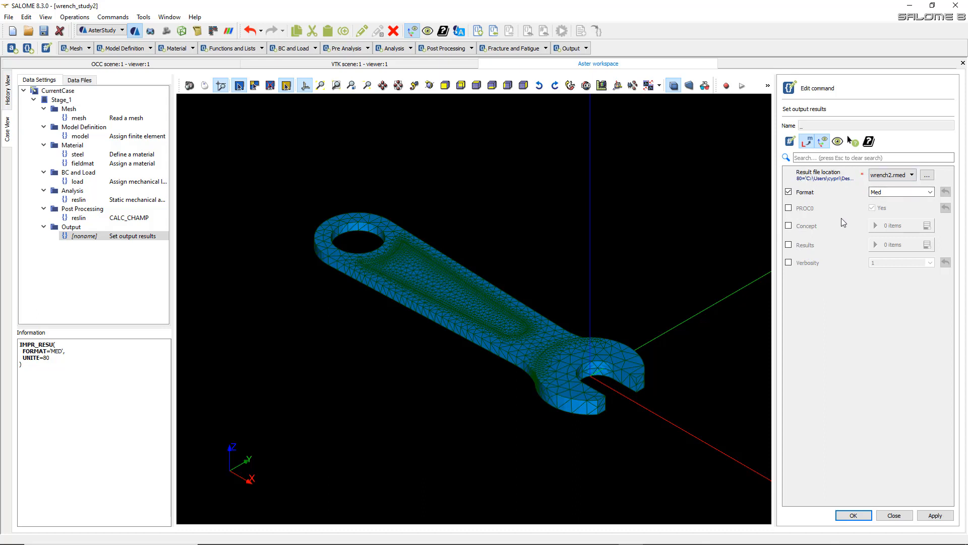
pyautogui.click(790, 246)
pyautogui.click(927, 245)
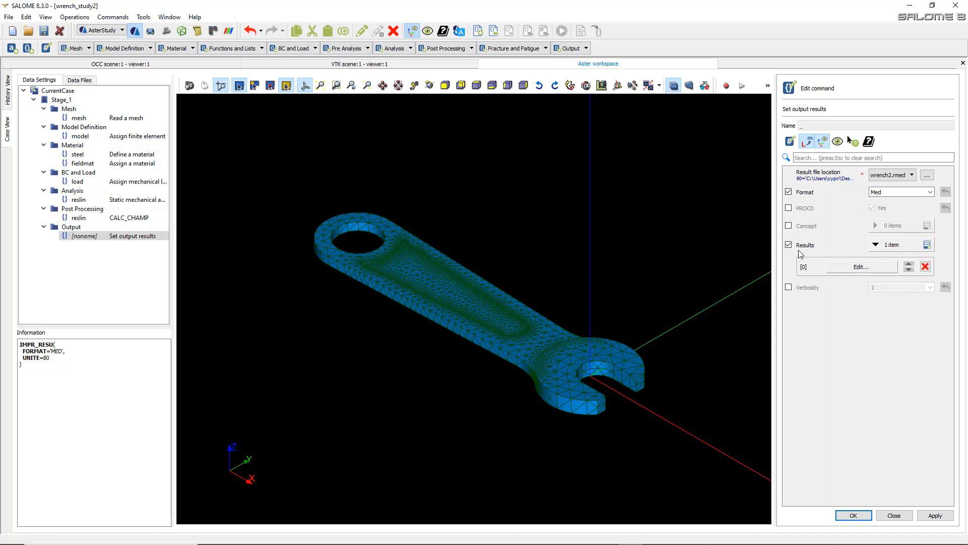
pyautogui.click(838, 268)
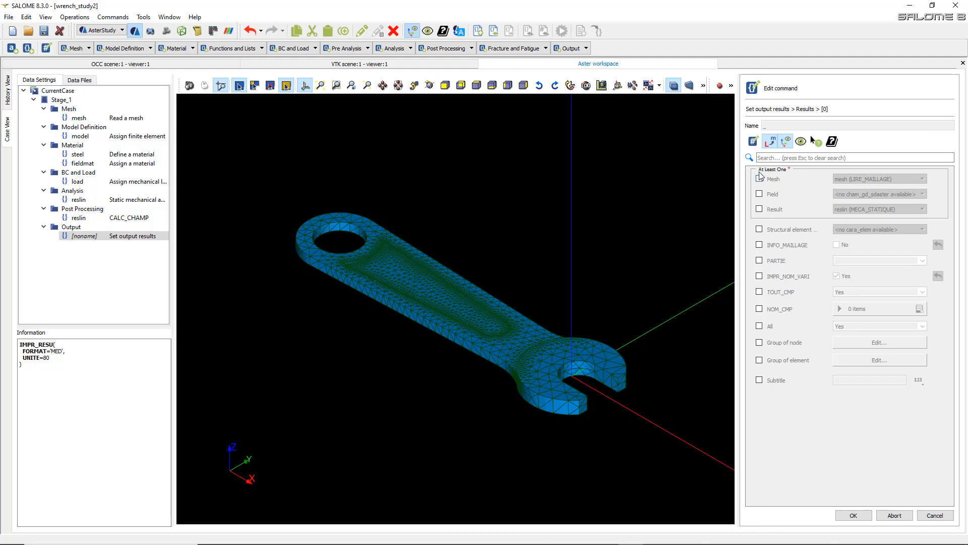
pyautogui.click(760, 210)
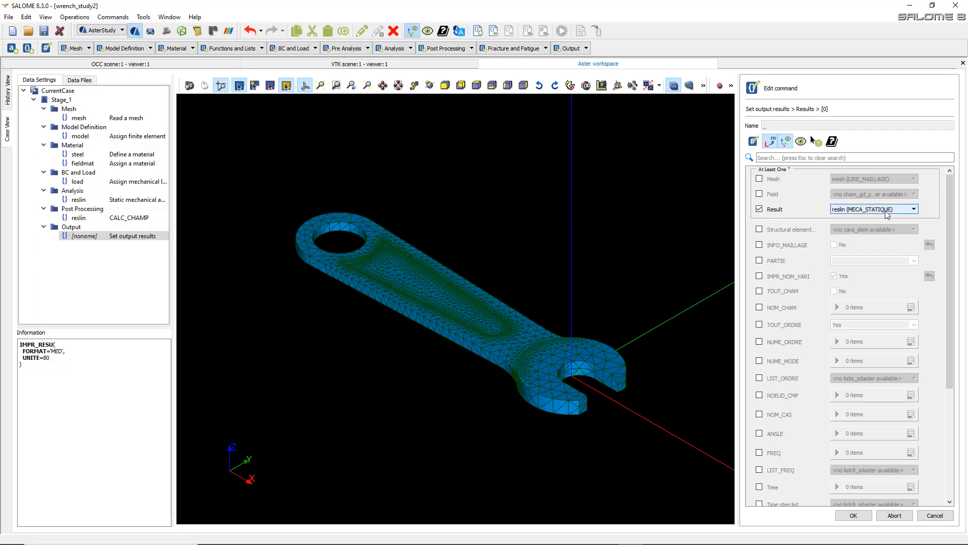
pyautogui.click(853, 515)
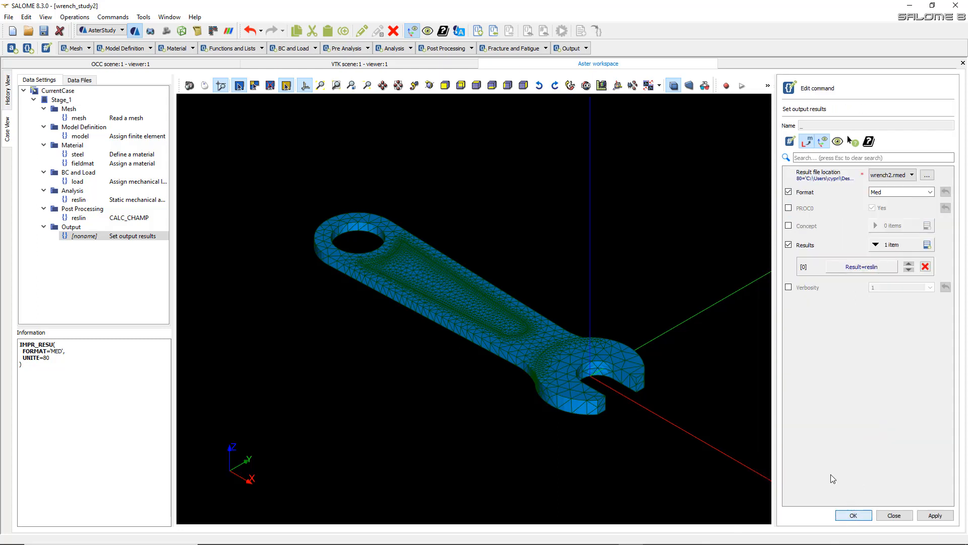
pyautogui.click(852, 515)
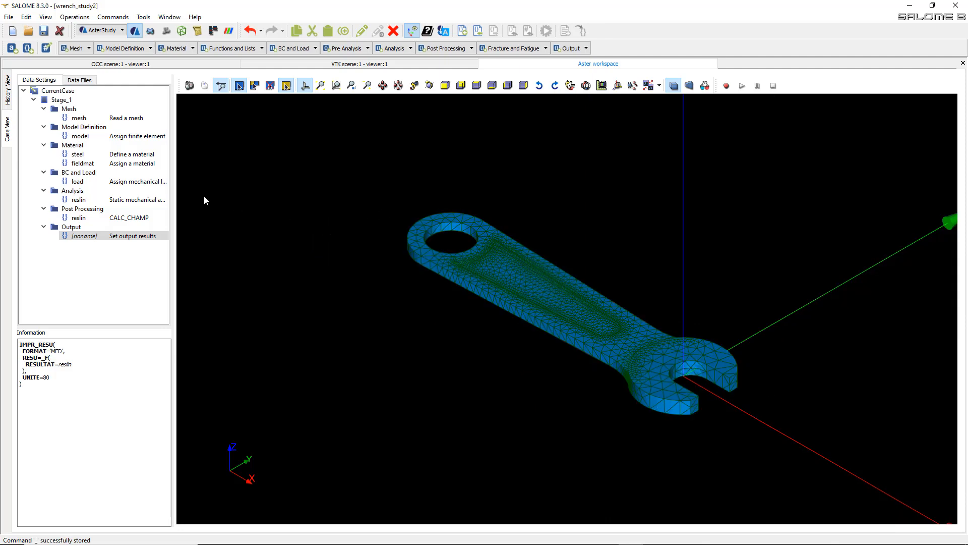
# - Save the study and run CurrentCase as RunCase_2 with the existing run settings
pyautogui.click(7, 94)
pyautogui.click(44, 31)
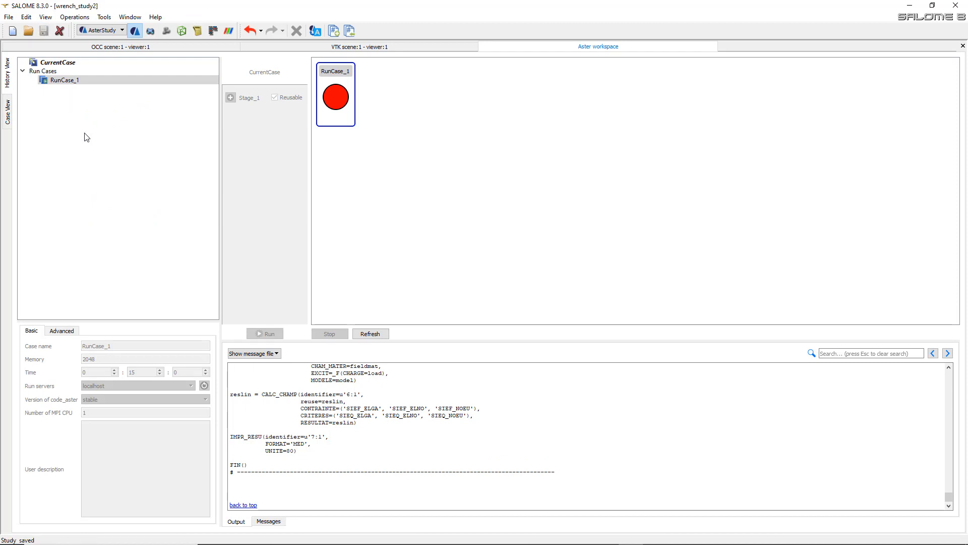
pyautogui.rightClick(95, 78)
pyautogui.click(70, 109)
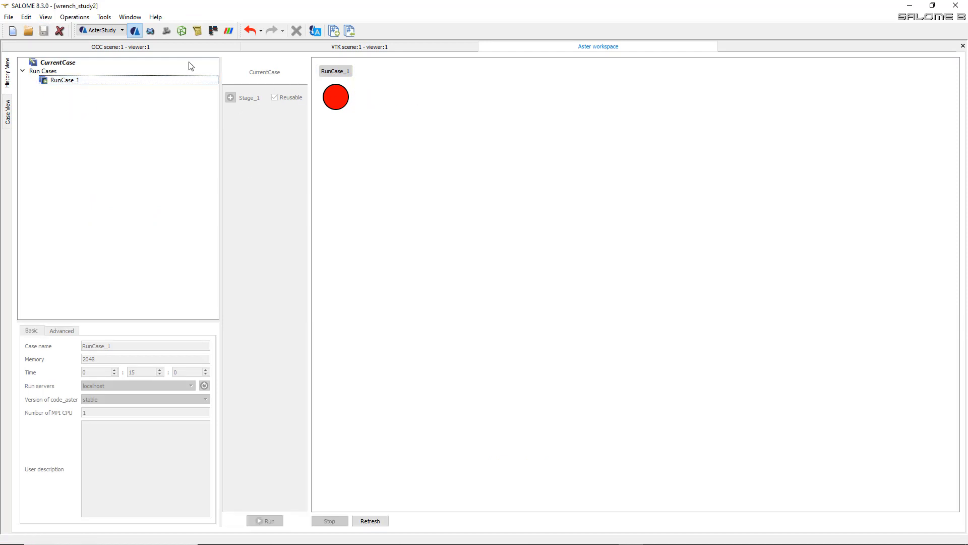
pyautogui.click(80, 62)
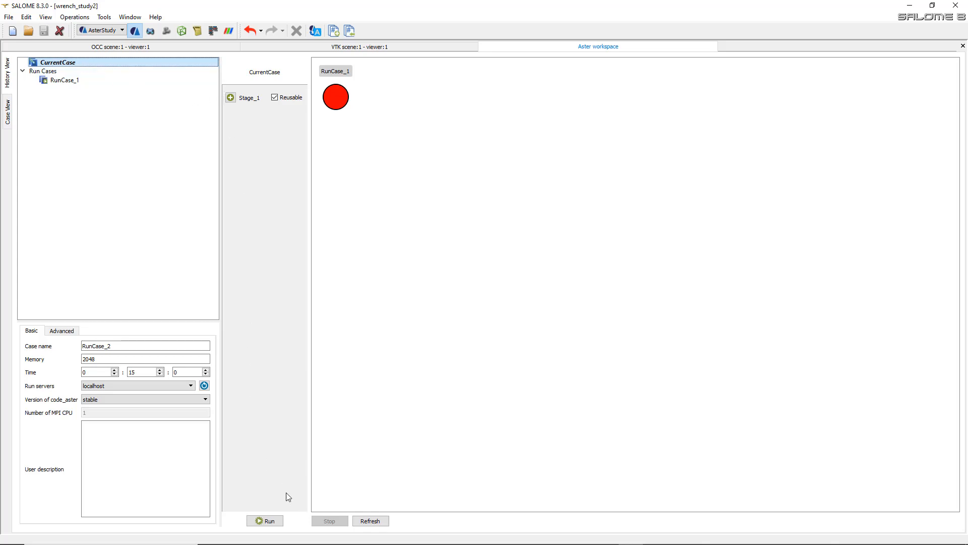
pyautogui.click(270, 521)
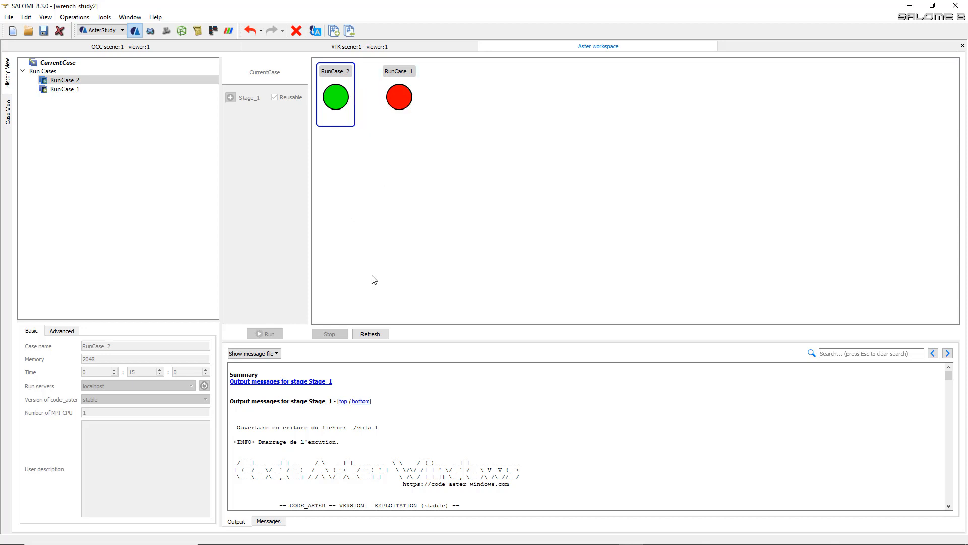
pyautogui.scroll(-1, 363, 209)
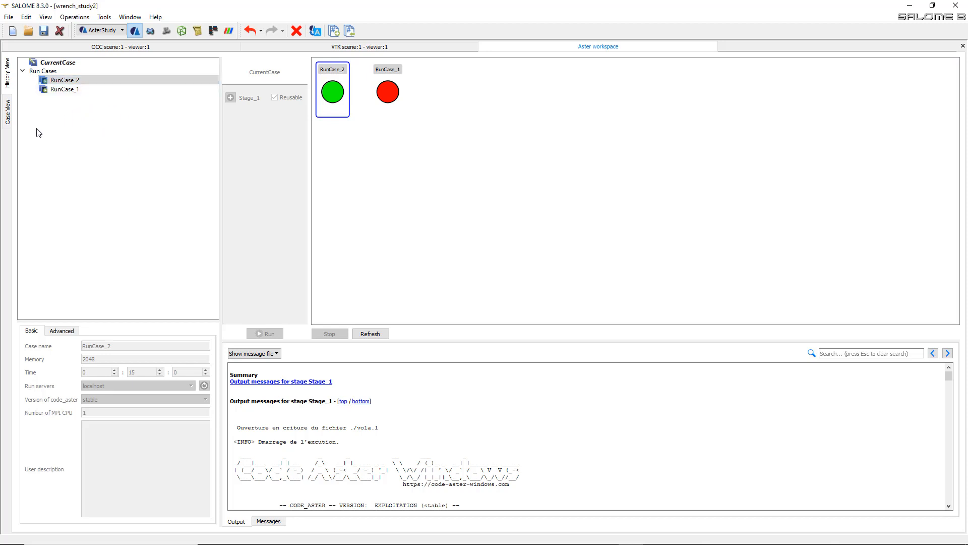
# - Open the stage's result file wrench2.rmed in ParaVis from the case's data files
pyautogui.click(8, 114)
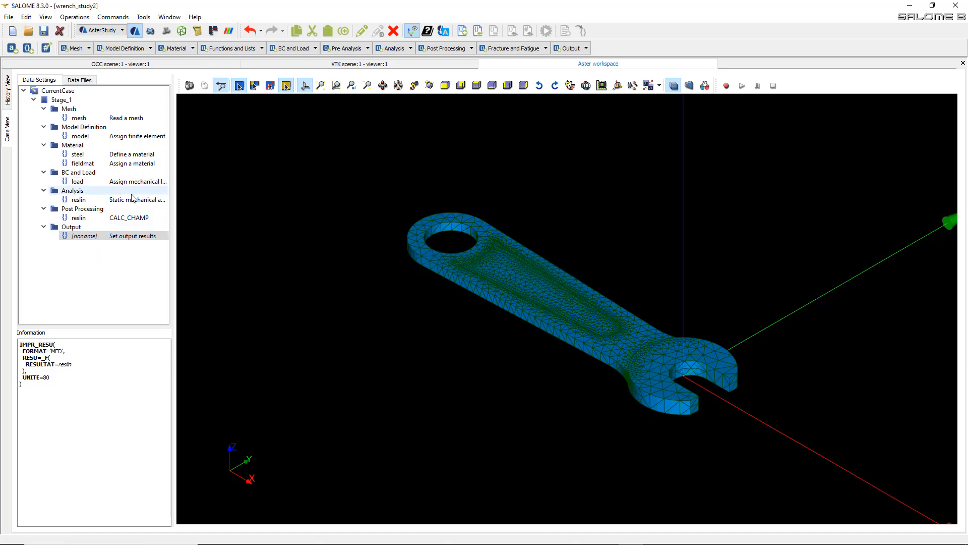
pyautogui.click(79, 81)
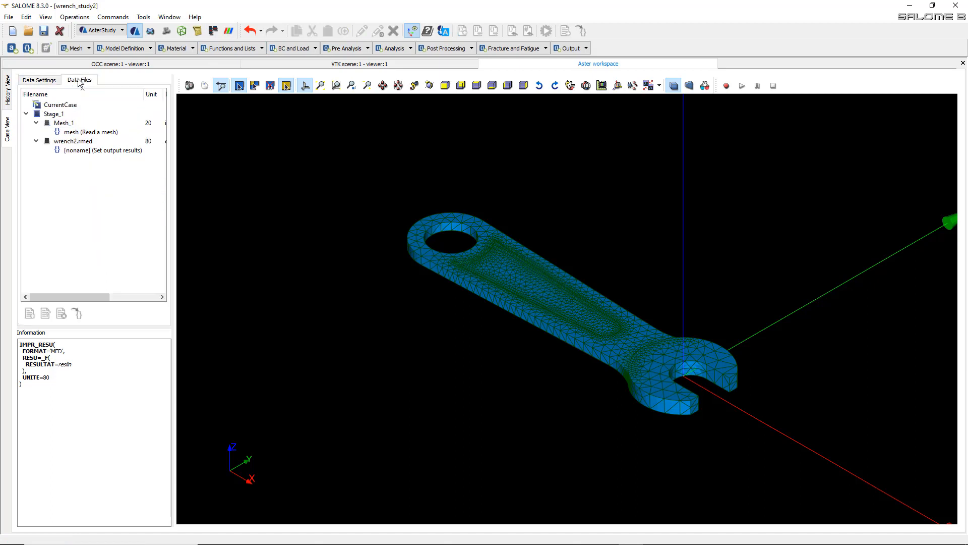
pyautogui.click(71, 143)
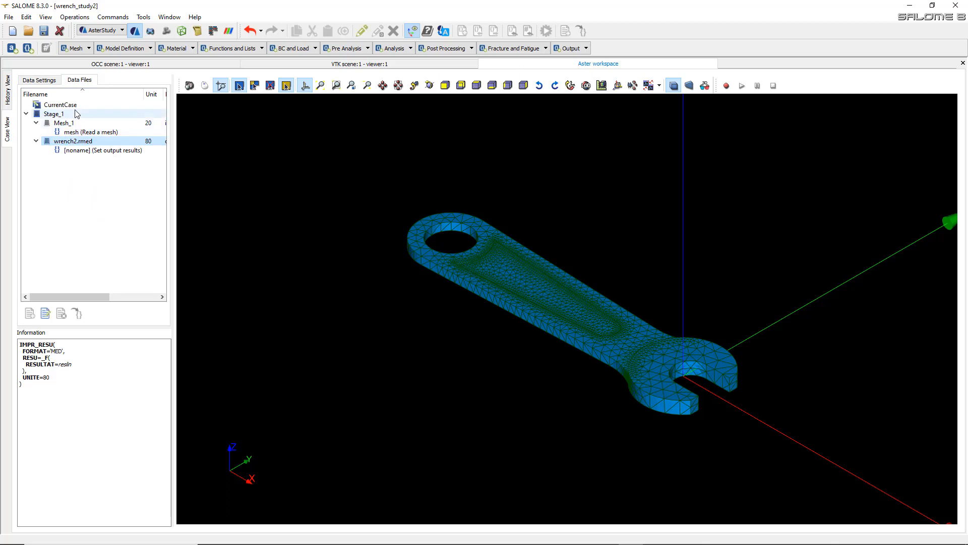
pyautogui.rightClick(72, 143)
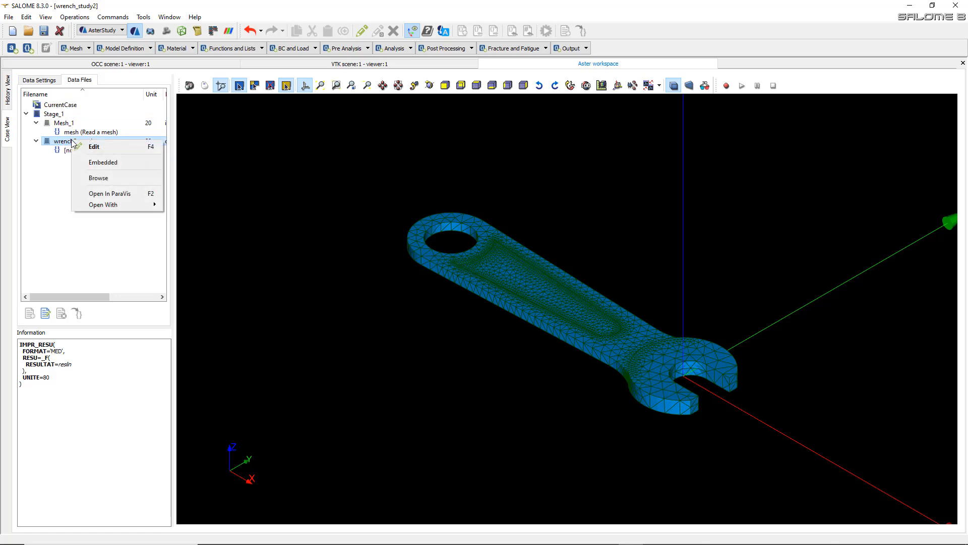
pyautogui.click(111, 194)
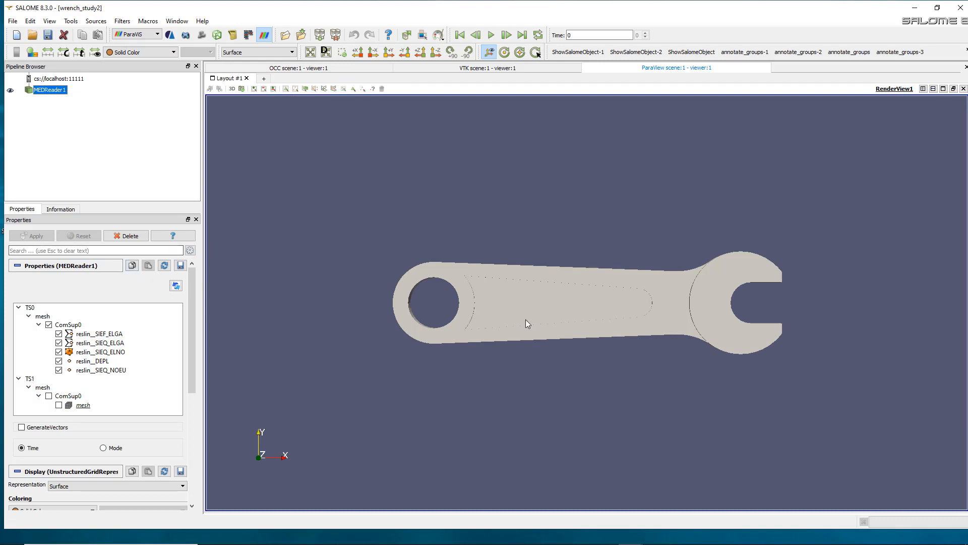
# - Examine the wrench model in an angled 3D view and review the MEDReader1 result fields and display properties
pyautogui.moveTo(525, 267); pyautogui.dragTo(510, 252)
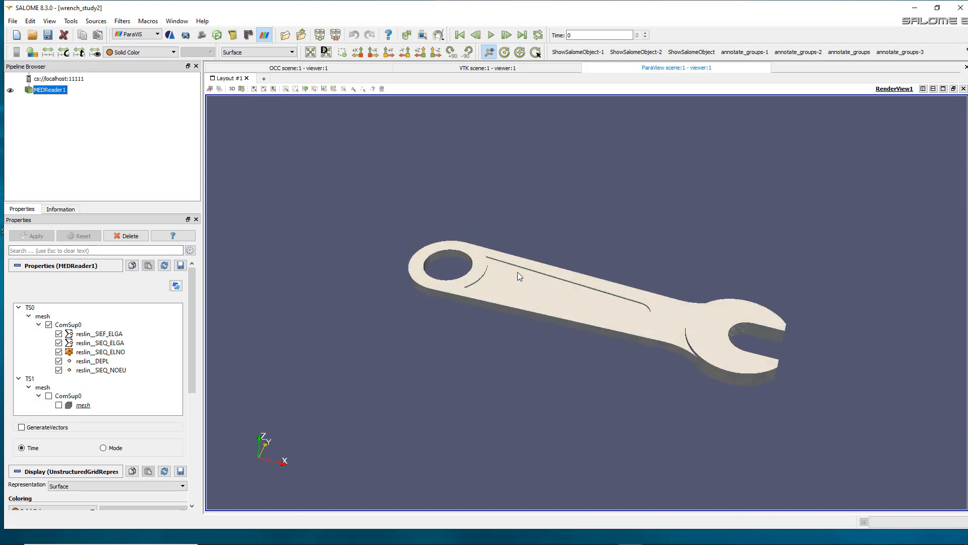
pyautogui.scroll(3, 549, 331)
pyautogui.scroll(-2, 549, 333)
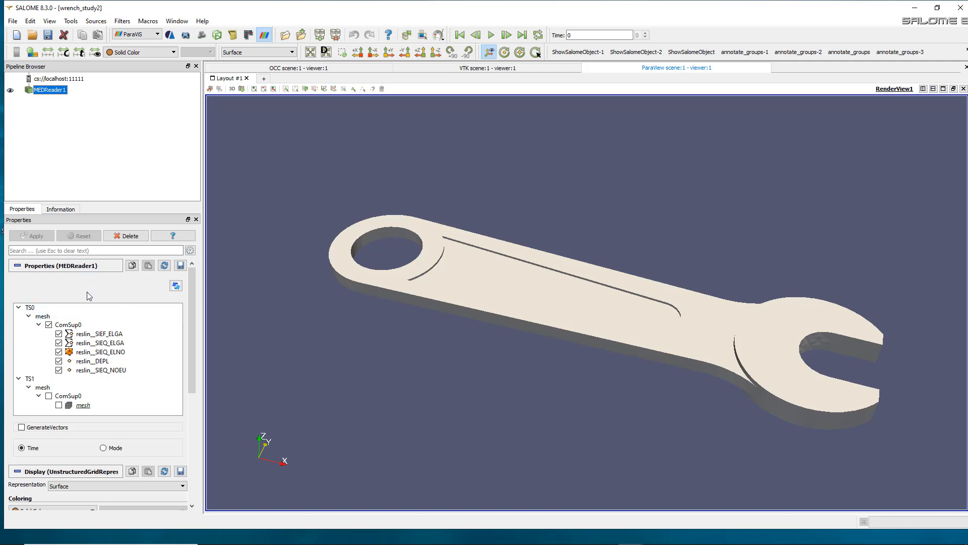
pyautogui.scroll(-1, 193, 326)
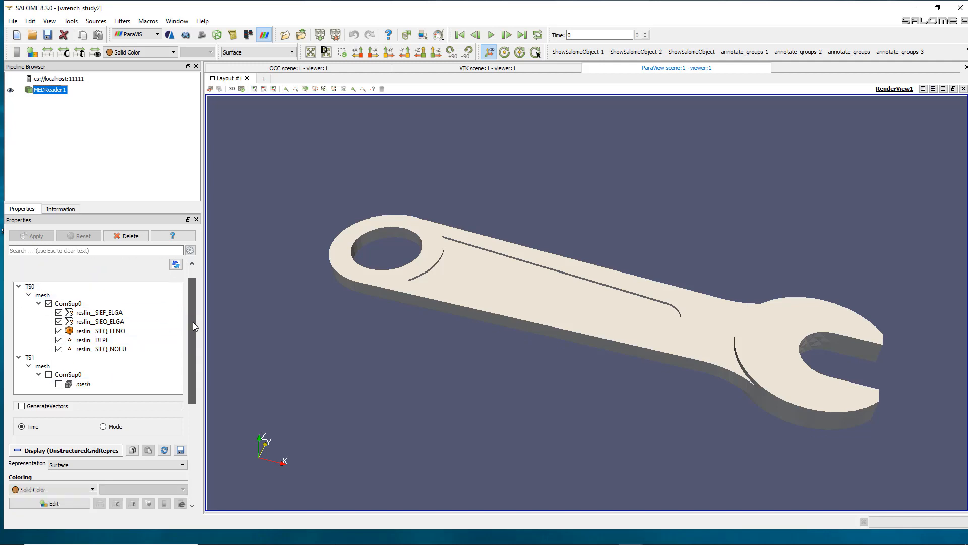
pyautogui.scroll(1, 193, 326)
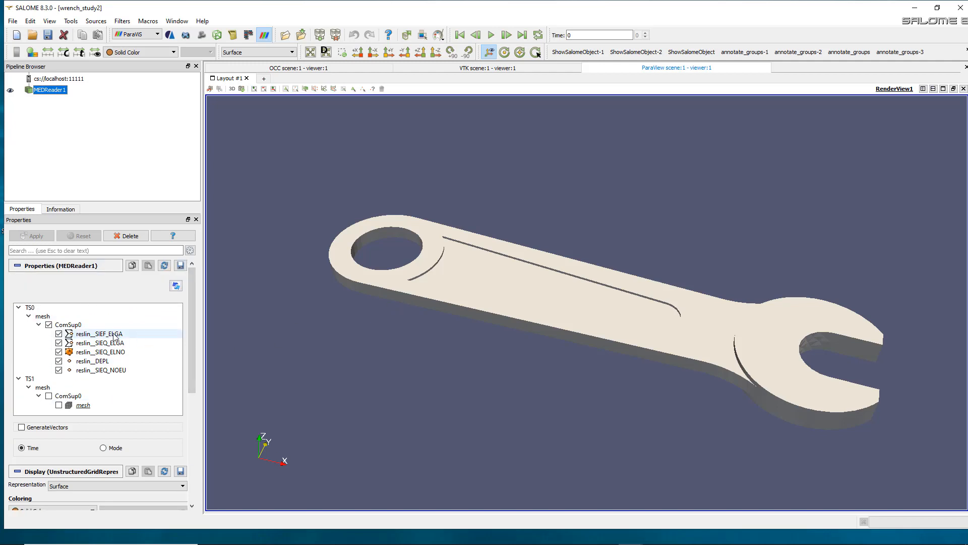
pyautogui.scroll(-3, 116, 389)
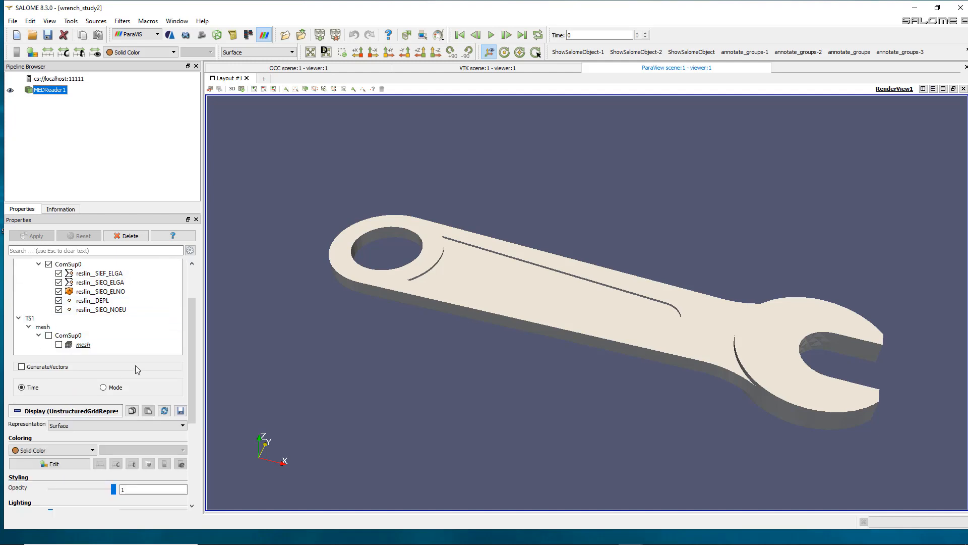
pyautogui.scroll(-6, 137, 370)
pyautogui.scroll(9, 136, 364)
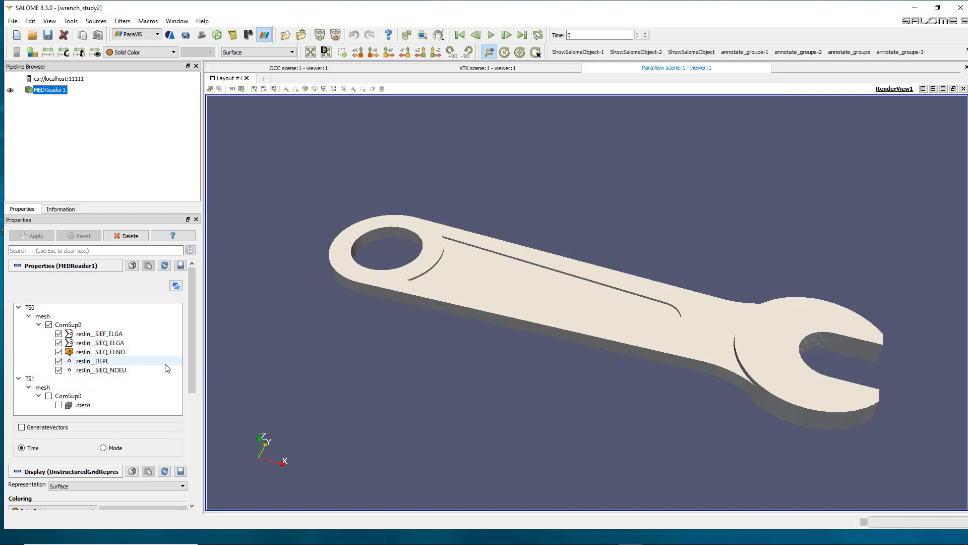
# - Examine the result fields available for coloring the MEDReader1 wrench model
pyautogui.click(146, 53)
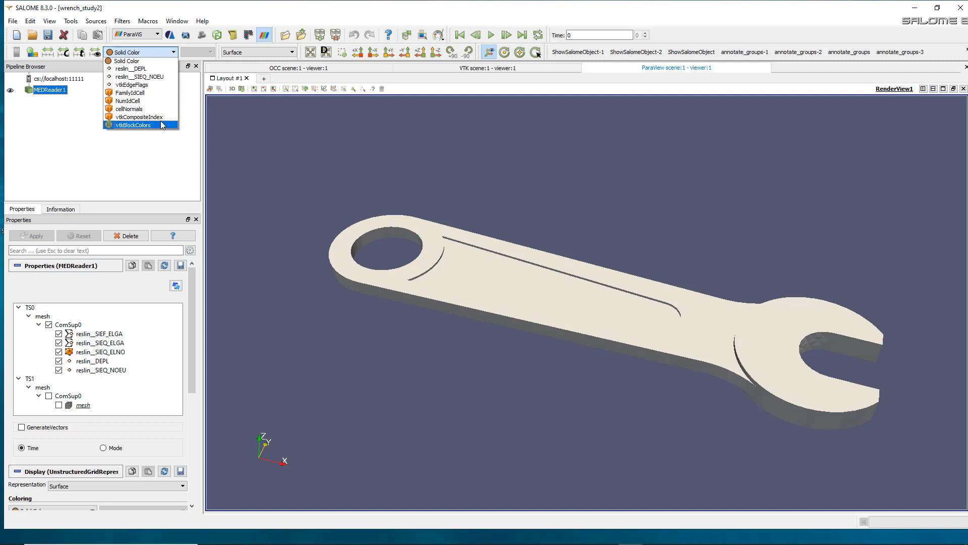
pyautogui.click(149, 54)
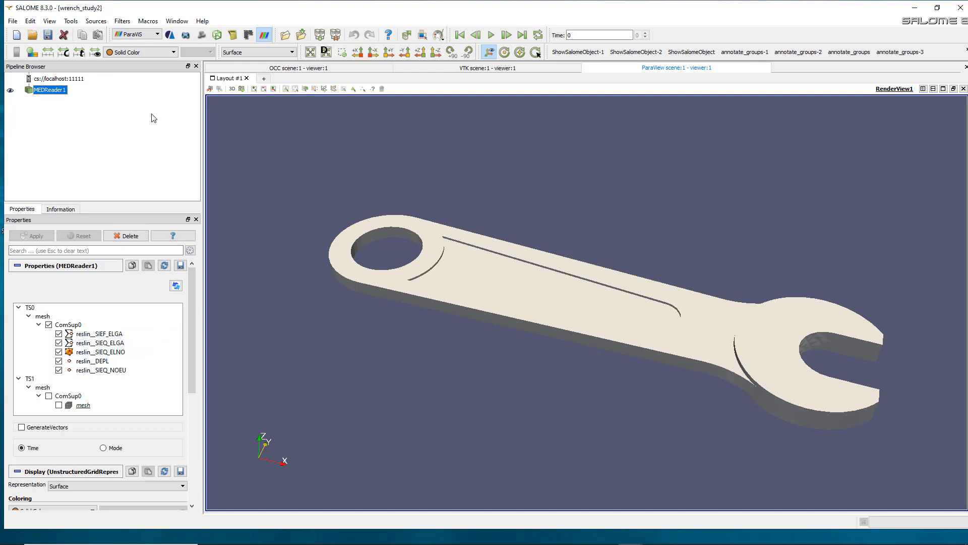
pyautogui.click(153, 52)
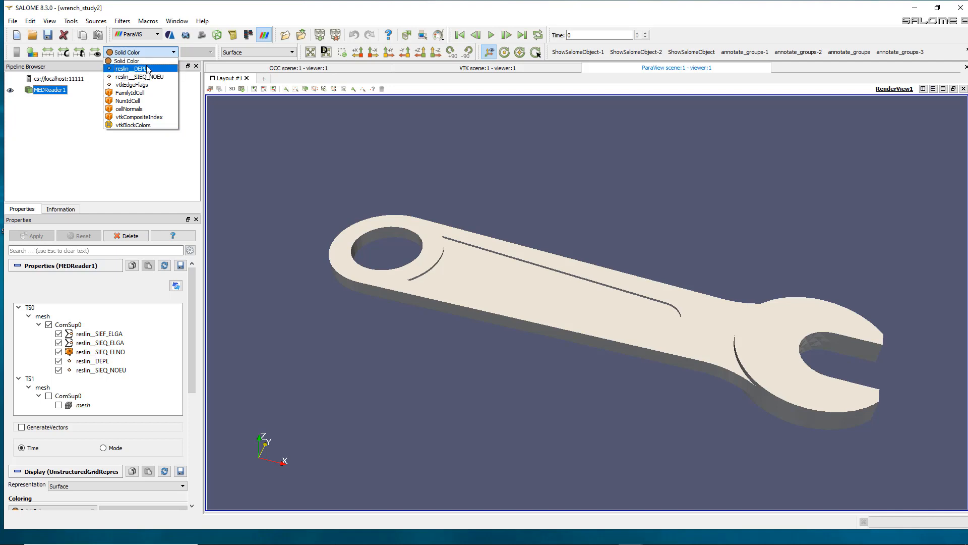
# - Color the wrench by the reslin__DEPL displacement result
pyautogui.click(144, 69)
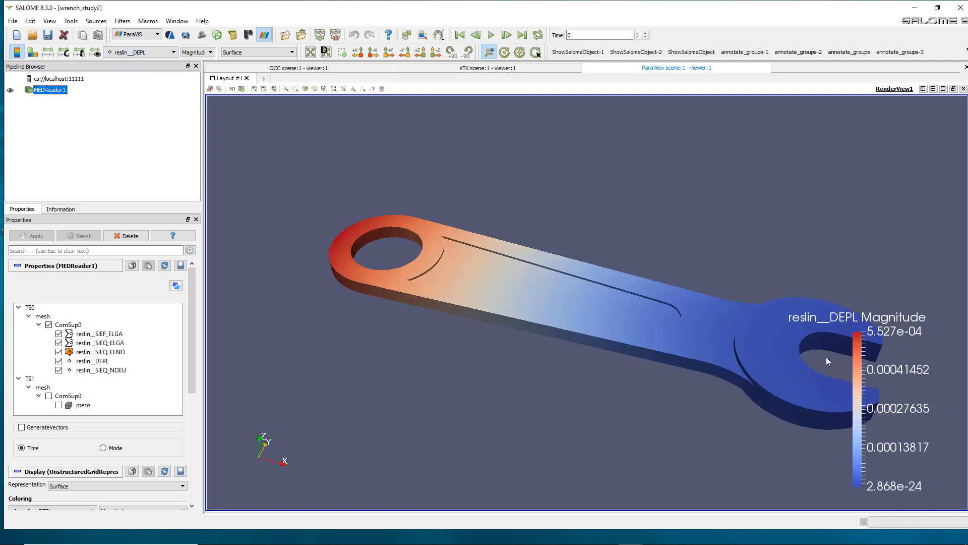
pyautogui.scroll(-2, 827, 357)
pyautogui.moveTo(695, 332)
pyautogui.mouseDown()
pyautogui.moveTo(628, 308)
pyautogui.moveTo(709, 324)
pyautogui.mouseUp()
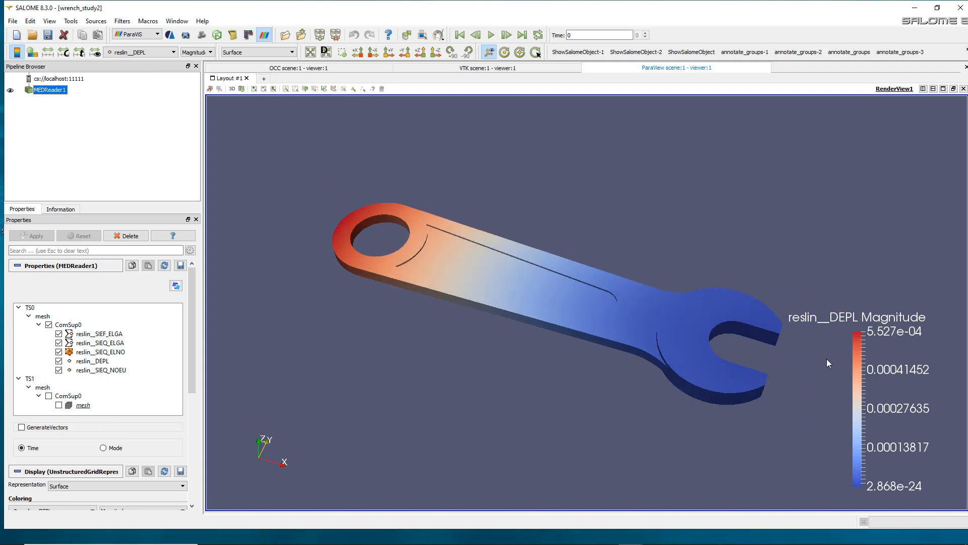
pyautogui.moveTo(719, 348); pyautogui.dragTo(648, 305, button='middle')
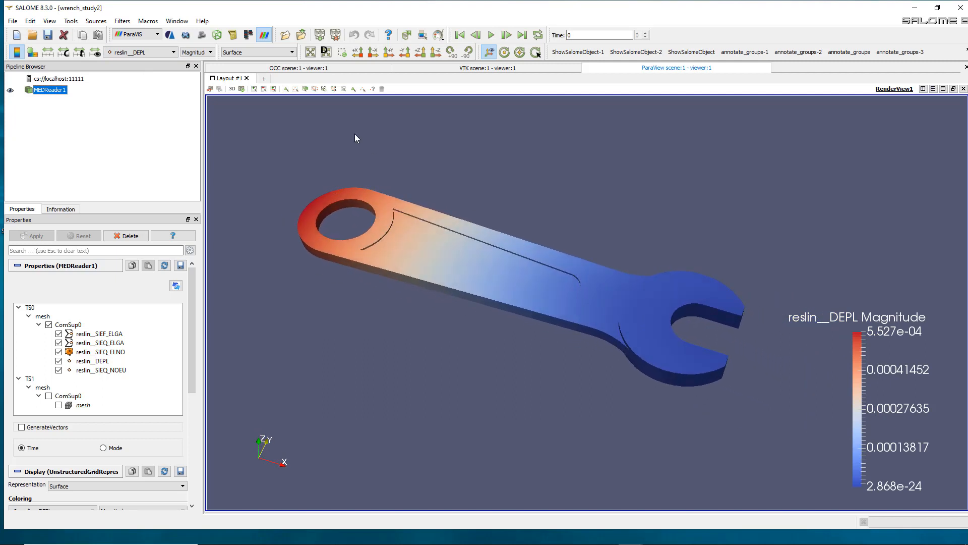
# - Show the wrench with the Surface With Edges representation
pyautogui.click(280, 52)
pyautogui.click(280, 89)
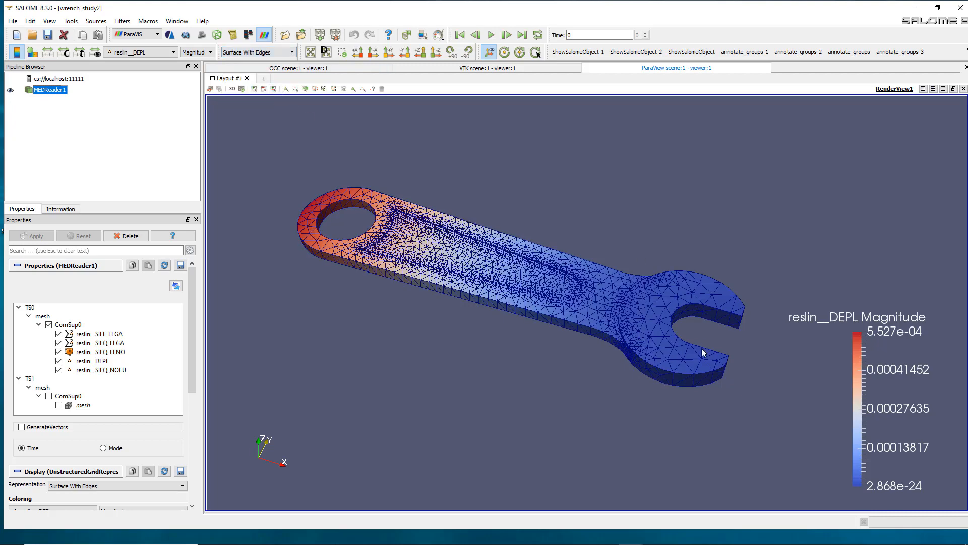
pyautogui.scroll(3, 701, 348)
pyautogui.scroll(-1, 701, 348)
pyautogui.moveTo(700, 347); pyautogui.dragTo(645, 317)
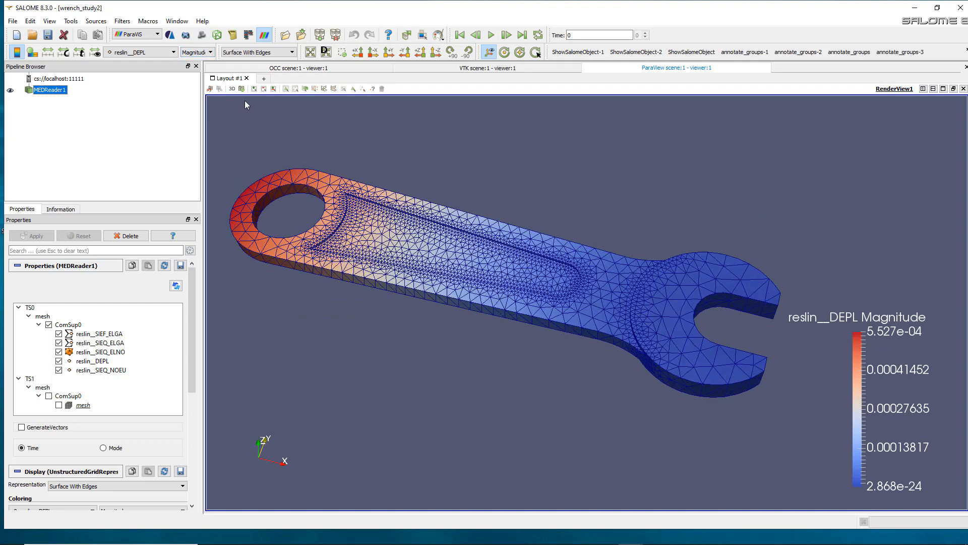
# - View the displacement components DX, DY and DZ one after another and return the coloring to Magnitude
pyautogui.click(211, 52)
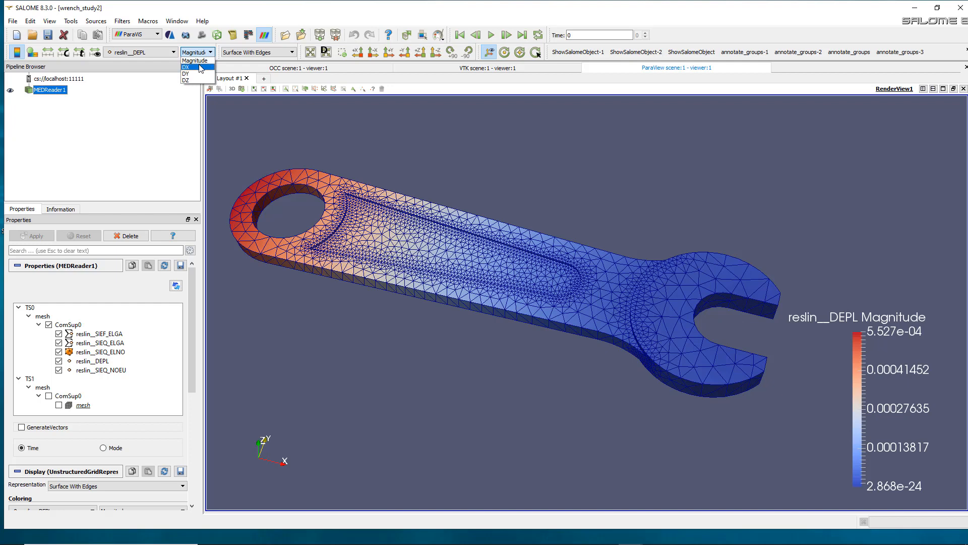
pyautogui.click(201, 67)
pyautogui.click(200, 53)
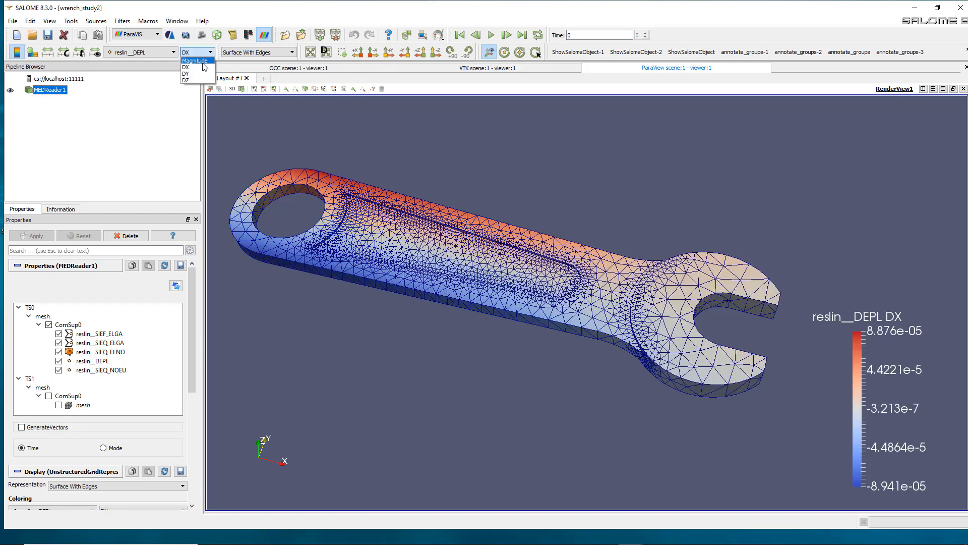
pyautogui.click(200, 74)
pyautogui.click(200, 52)
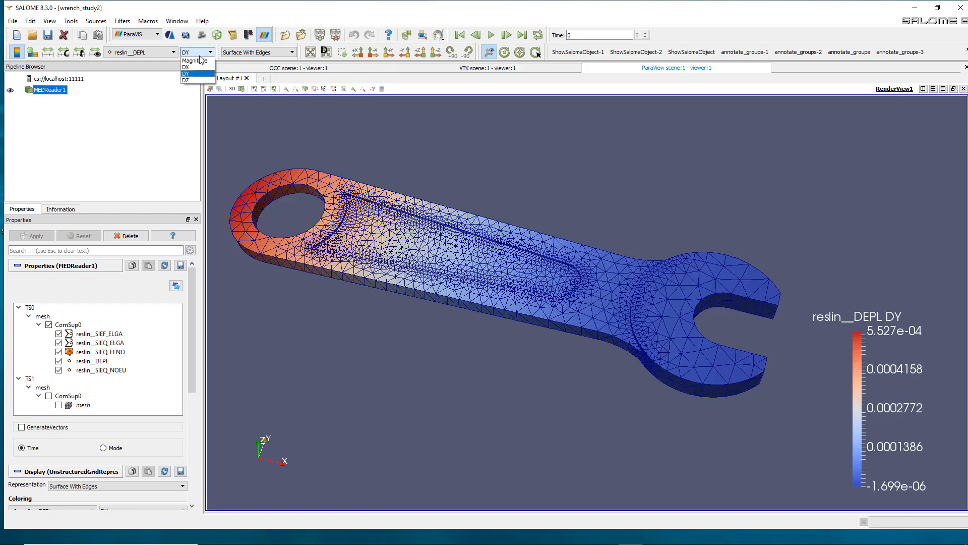
pyautogui.click(197, 80)
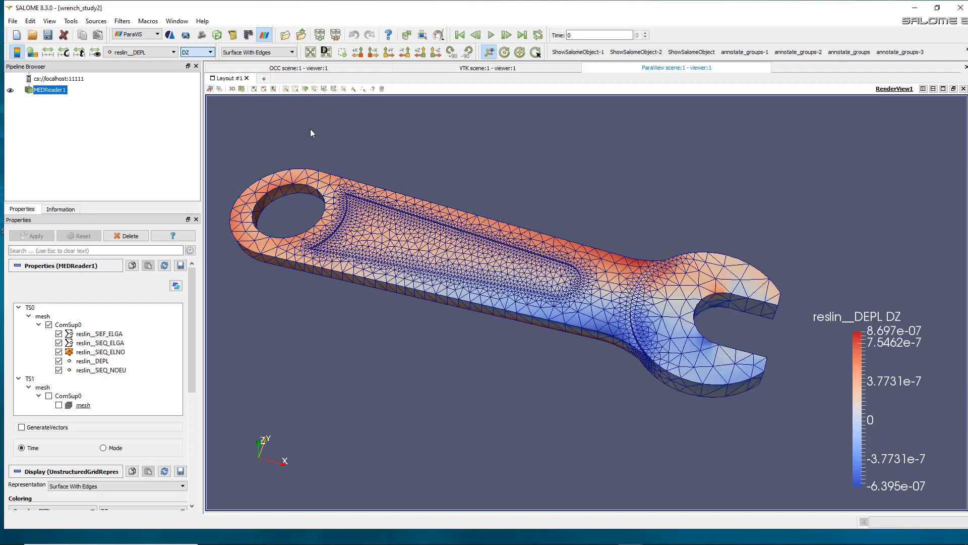
pyautogui.click(204, 52)
pyautogui.click(206, 61)
# - Color the wrench by the reslin__SIEQ_NOEU equivalent stress result
pyautogui.click(144, 52)
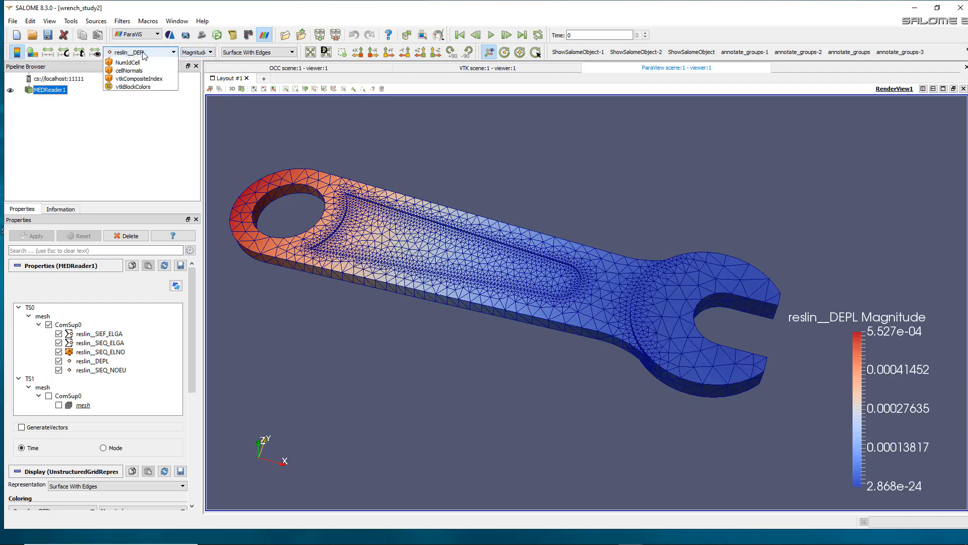
pyautogui.click(147, 77)
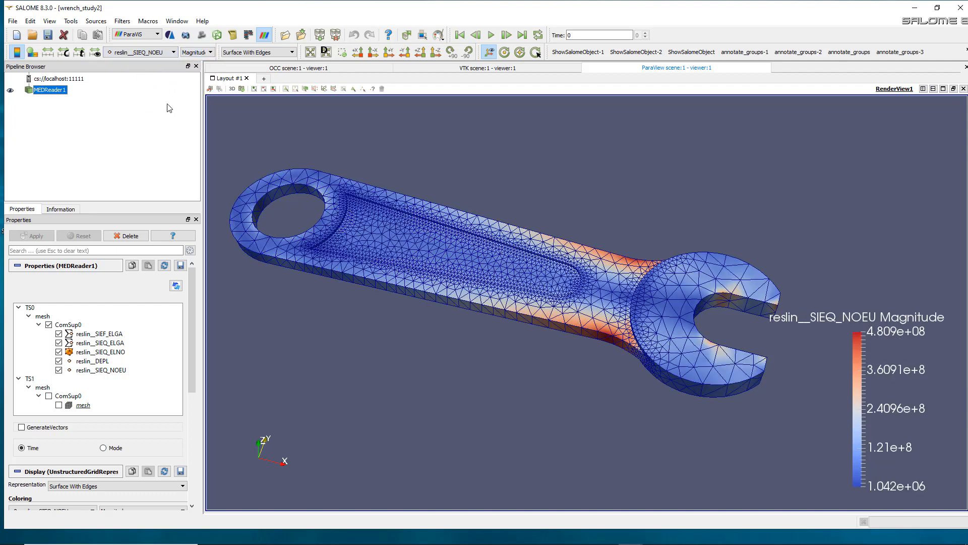
pyautogui.scroll(-2, 598, 274)
pyautogui.moveTo(398, 235); pyautogui.dragTo(413, 245)
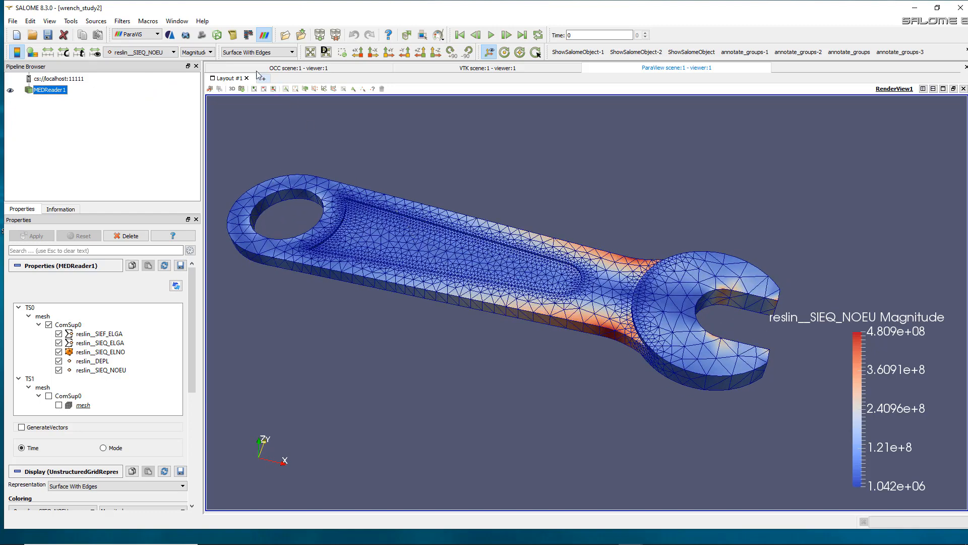
# - Switch the wrench's representation to plain Surface without mesh edges
pyautogui.click(233, 53)
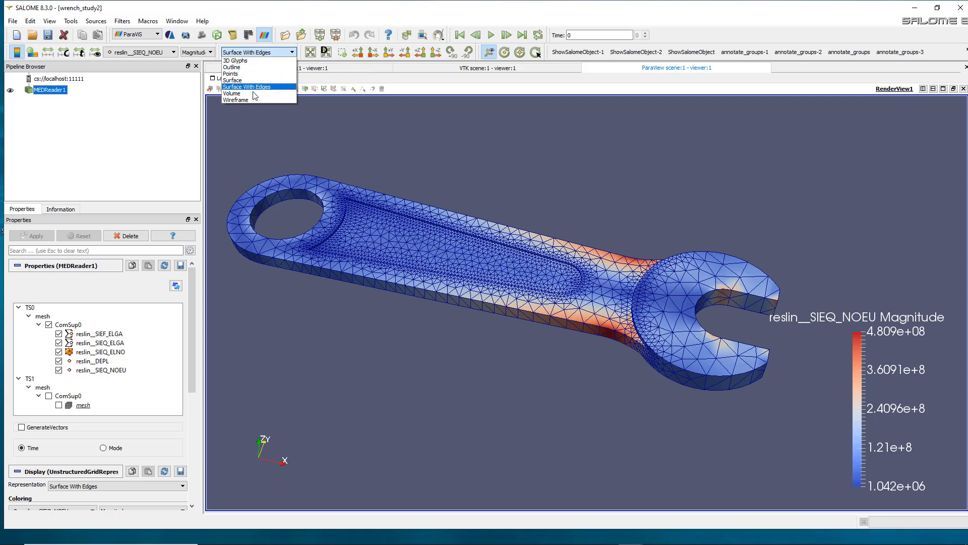
pyautogui.click(232, 80)
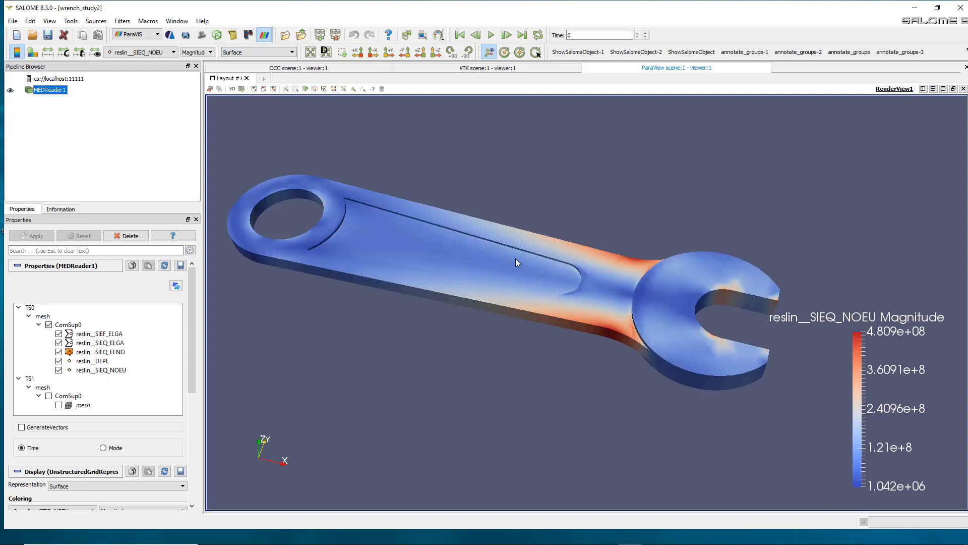
pyautogui.moveTo(519, 261); pyautogui.dragTo(508, 271)
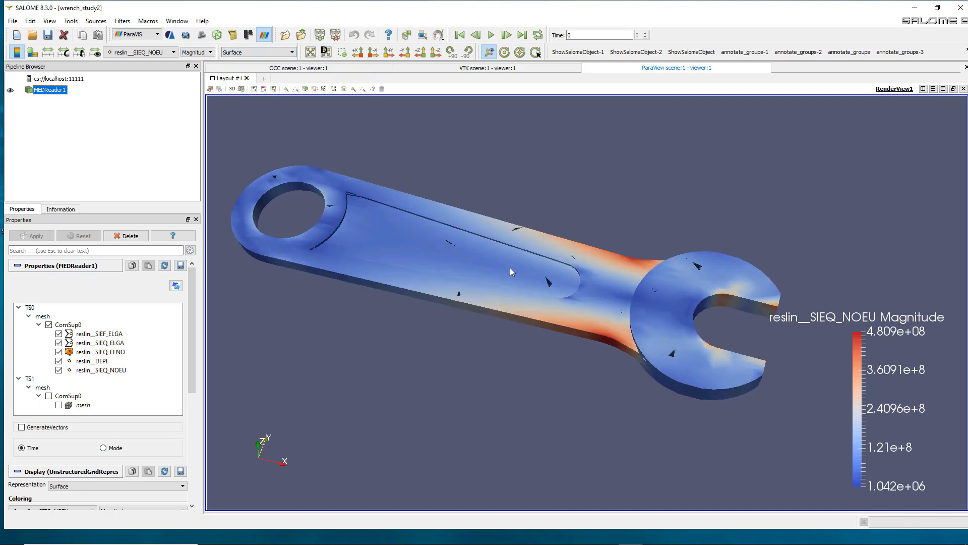
# - Look through the reslin__SIEQ_NOEU components and color the wrench by VMIS
pyautogui.click(201, 54)
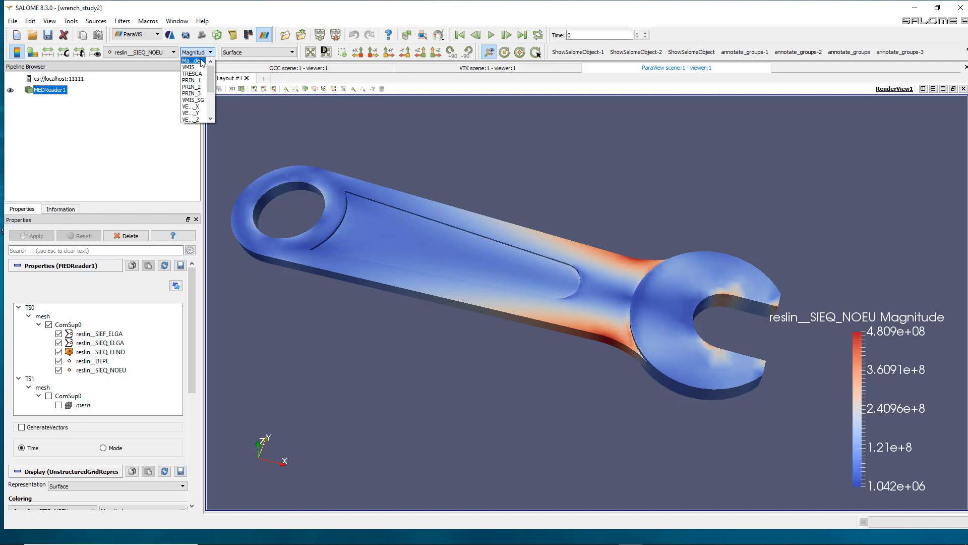
pyautogui.moveTo(211, 74); pyautogui.dragTo(216, 110)
pyautogui.scroll(3, 207, 104)
pyautogui.scroll(-5, 202, 104)
pyautogui.scroll(5, 199, 106)
pyautogui.click(194, 68)
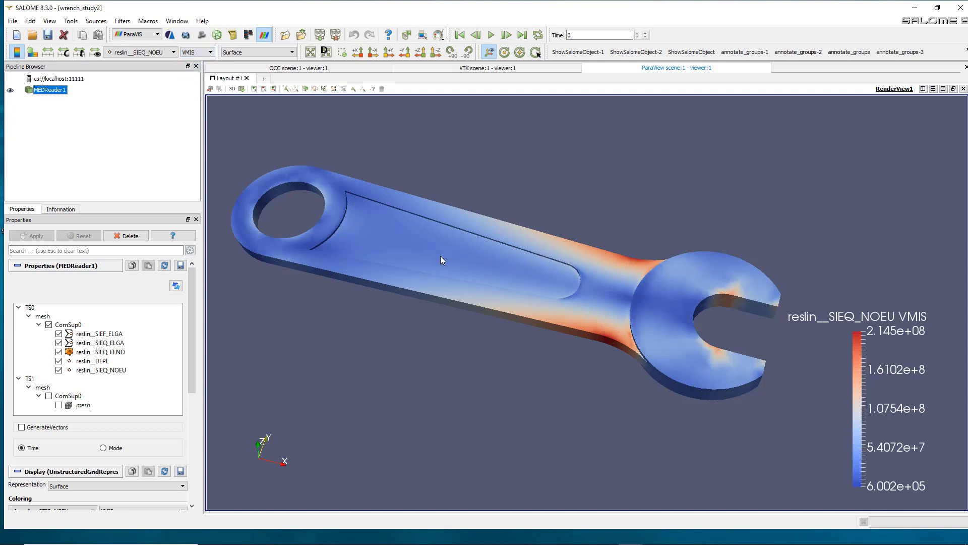
# - Examine the von Mises stress distribution along the handle and at the neck of the wrench
pyautogui.scroll(-2, 440, 256)
pyautogui.scroll(3, 441, 256)
pyautogui.scroll(-1, 440, 256)
pyautogui.moveTo(441, 256); pyautogui.dragTo(466, 251, button='middle')
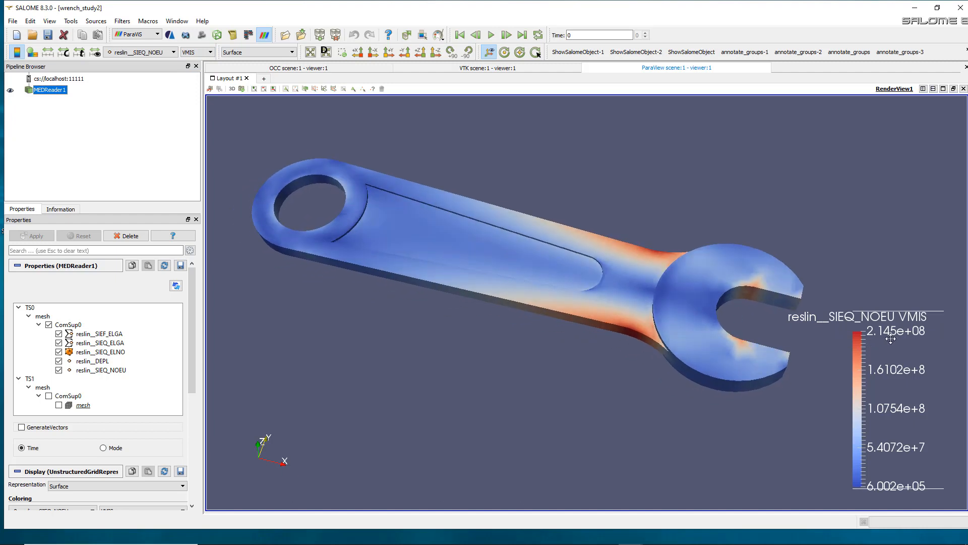
pyautogui.moveTo(689, 304); pyautogui.dragTo(671, 300, button='middle')
pyautogui.moveTo(671, 300)
pyautogui.mouseDown()
pyautogui.moveTo(658, 274)
pyautogui.moveTo(661, 300)
pyautogui.mouseUp()
pyautogui.scroll(1, 650, 286)
pyautogui.scroll(-2, 649, 285)
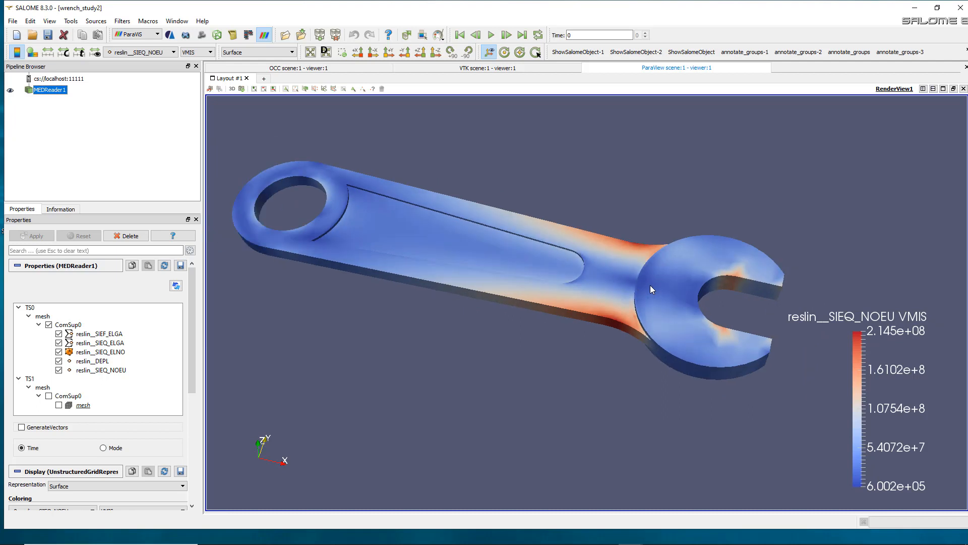
pyautogui.moveTo(570, 296); pyautogui.dragTo(541, 293)
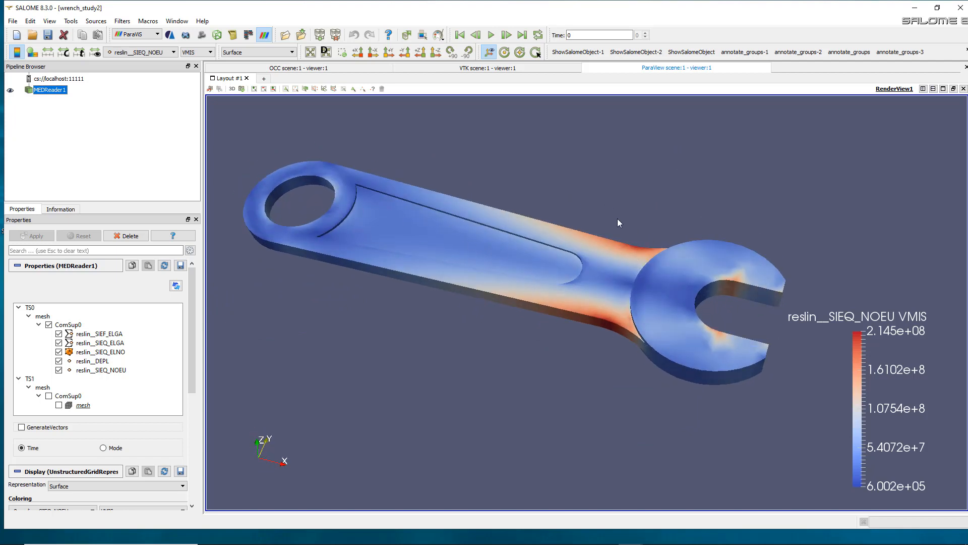
pyautogui.scroll(3, 727, 323)
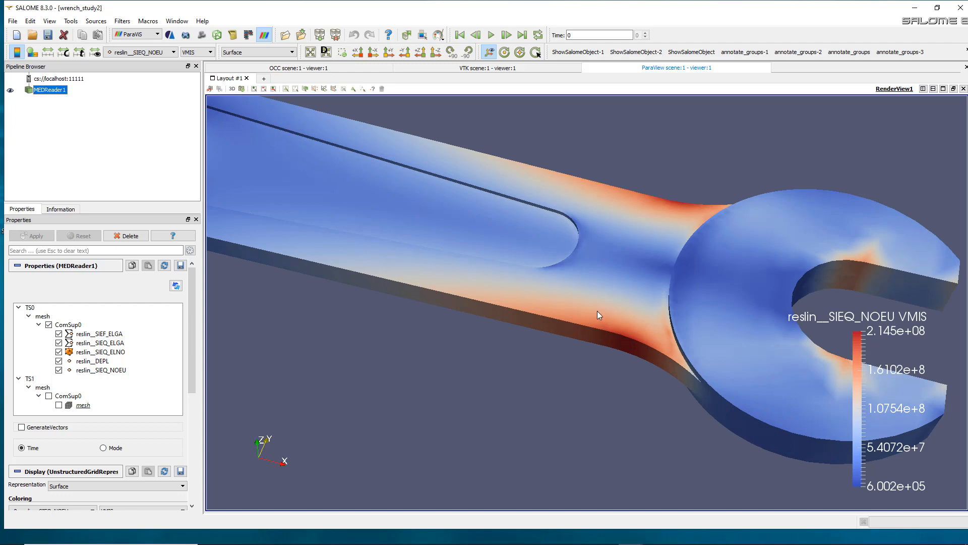
pyautogui.scroll(-5, 595, 316)
pyautogui.scroll(2, 588, 314)
pyautogui.scroll(2, 539, 272)
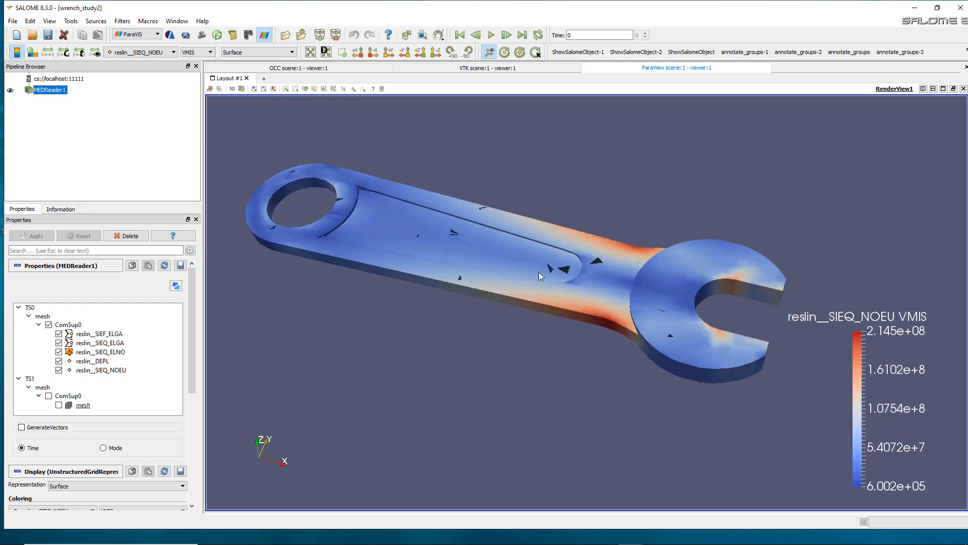
pyautogui.scroll(2, 554, 271)
pyautogui.scroll(-2, 541, 274)
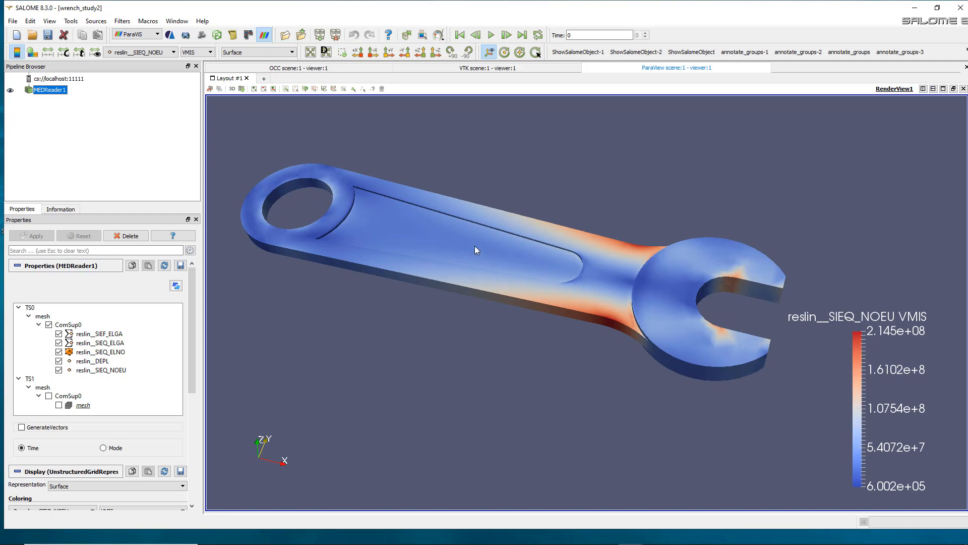
# - Examine the von Mises stress around the wrench's open jaw up close and then across the whole part
pyautogui.moveTo(484, 193); pyautogui.dragTo(356, 204)
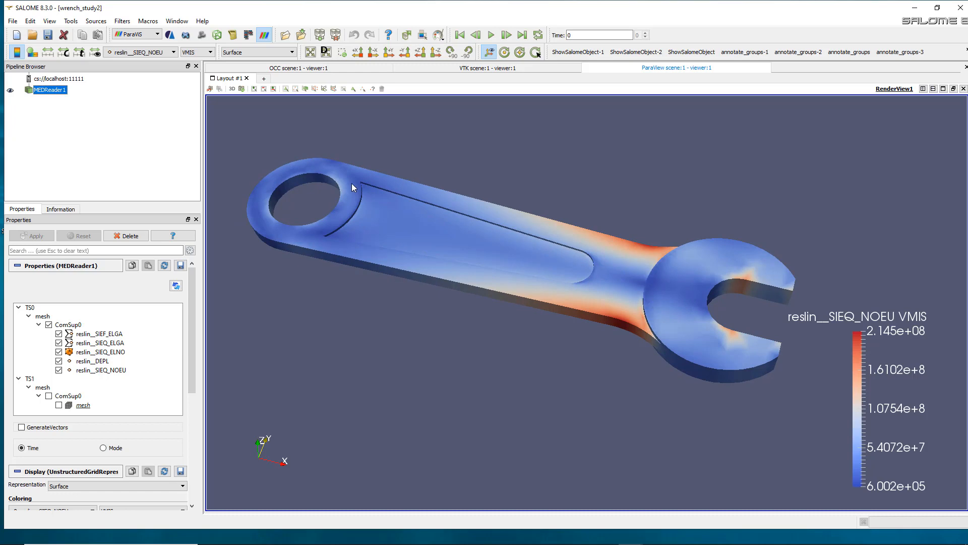
pyautogui.moveTo(654, 270); pyautogui.dragTo(581, 247, button='middle')
pyautogui.scroll(2, 710, 289)
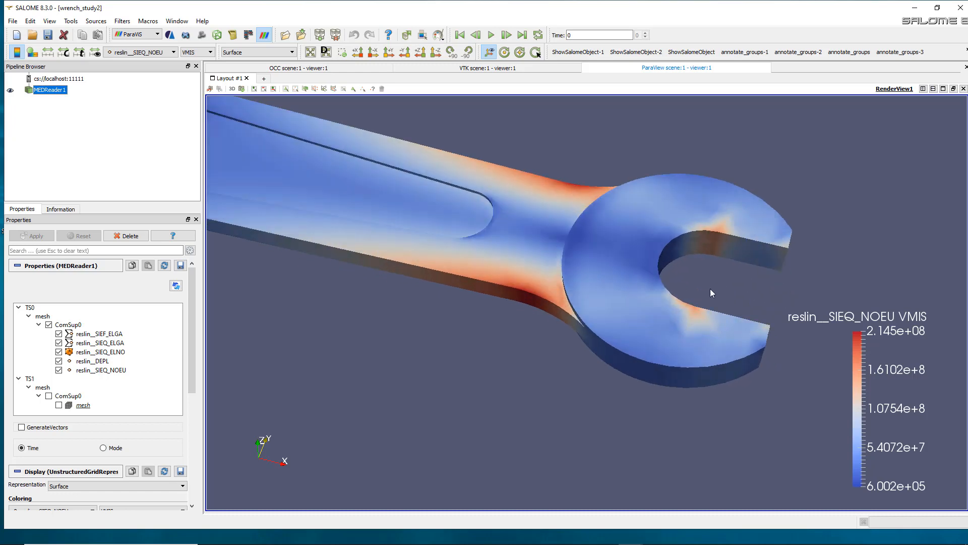
pyautogui.scroll(3, 710, 289)
pyautogui.scroll(-1, 722, 285)
pyautogui.moveTo(711, 275); pyautogui.dragTo(554, 281, button='middle')
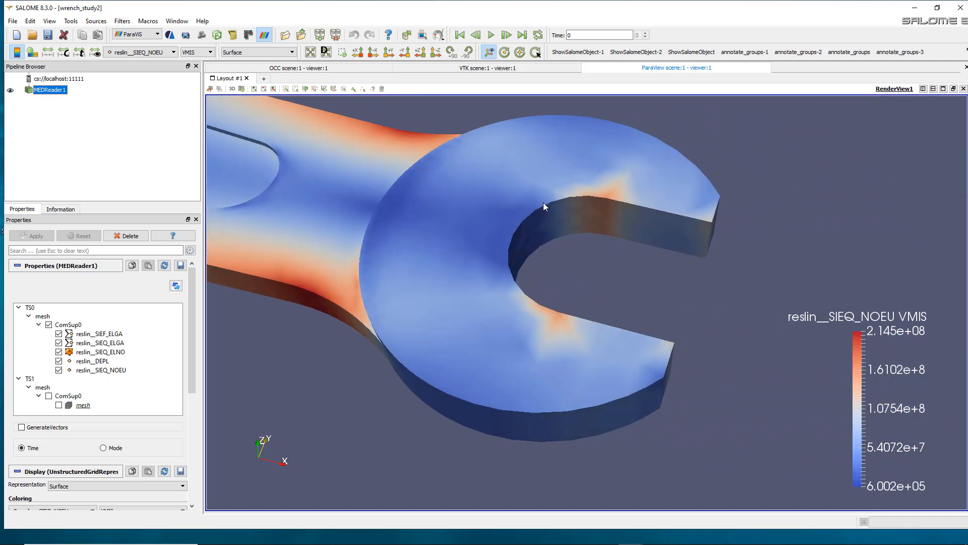
pyautogui.scroll(-5, 543, 232)
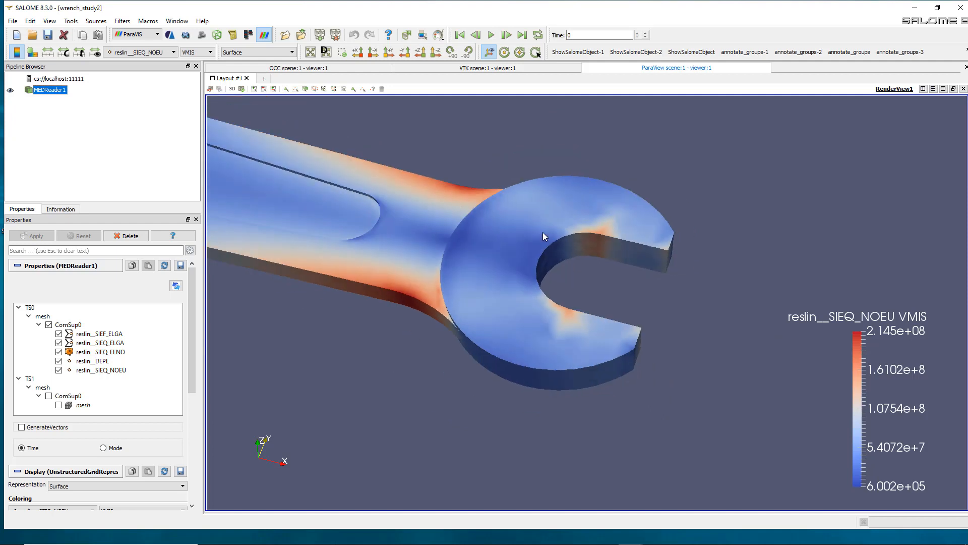
pyautogui.moveTo(416, 244); pyautogui.dragTo(505, 240)
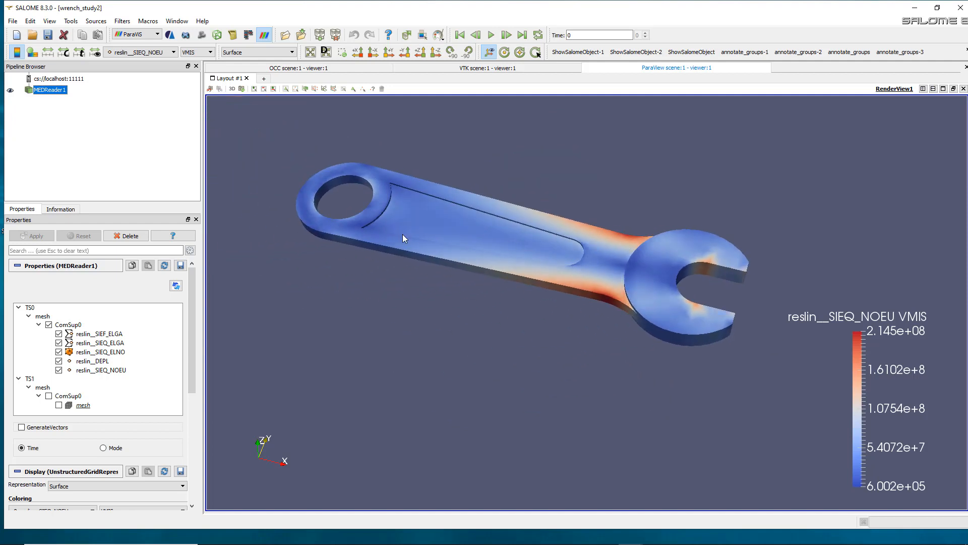
pyautogui.scroll(3, 404, 235)
pyautogui.scroll(-1, 405, 237)
pyautogui.moveTo(404, 235)
pyautogui.mouseDown(button='middle')
pyautogui.moveTo(430, 251)
pyautogui.moveTo(412, 248)
pyautogui.mouseUp(button='middle')
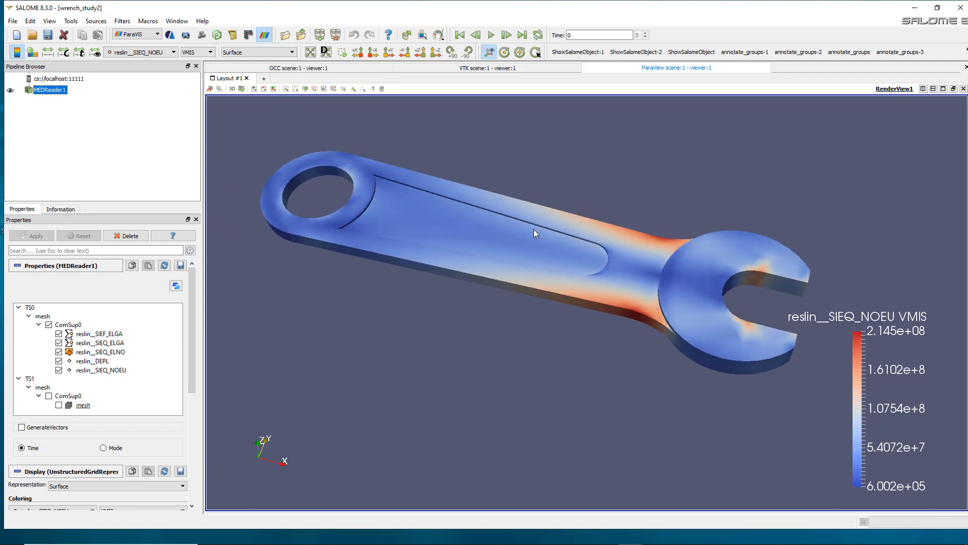
pyautogui.moveTo(534, 229)
pyautogui.mouseDown(button='middle')
pyautogui.moveTo(519, 213)
pyautogui.moveTo(522, 225)
pyautogui.mouseUp(button='middle')
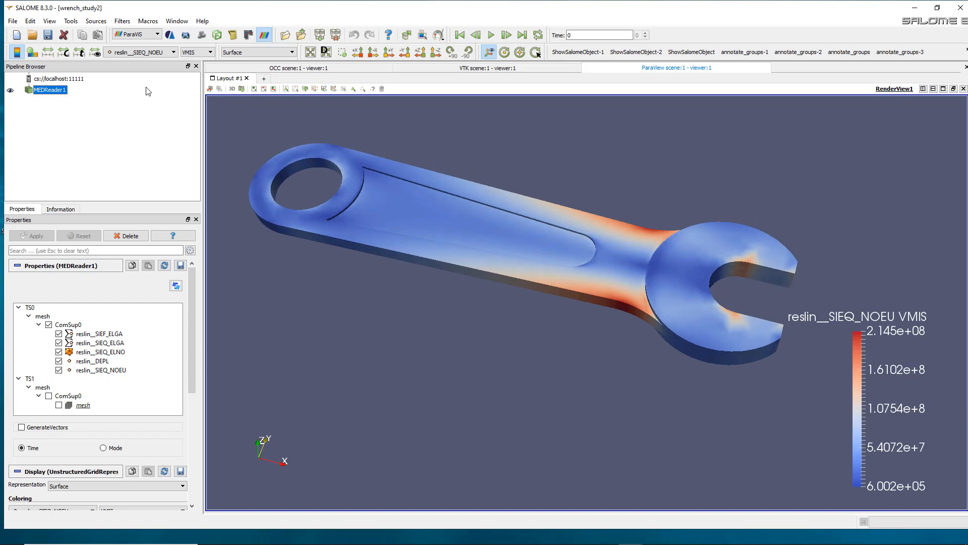
# - Color the wrench by the magnitude of reslin__DEPL
pyautogui.click(131, 52)
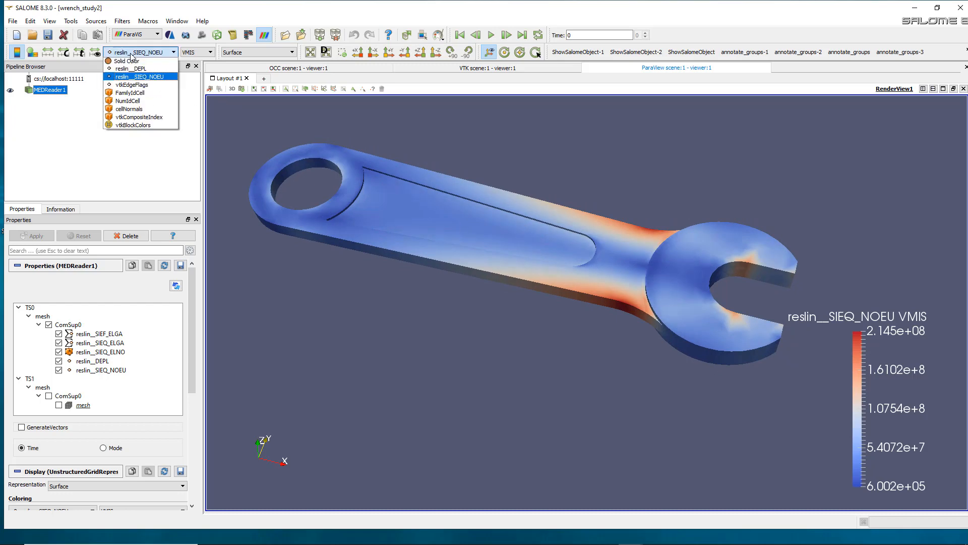
pyautogui.click(130, 61)
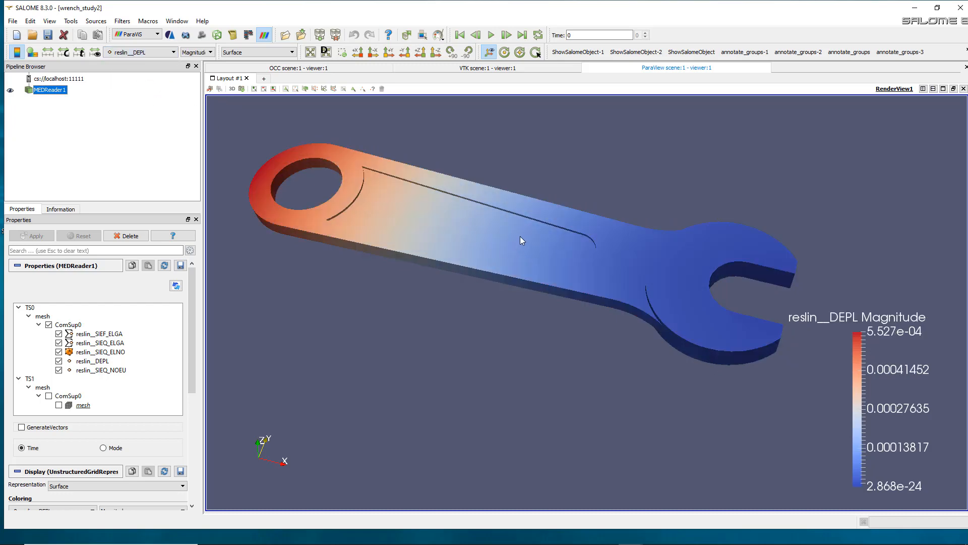
pyautogui.moveTo(521, 240); pyautogui.dragTo(534, 259, button='middle')
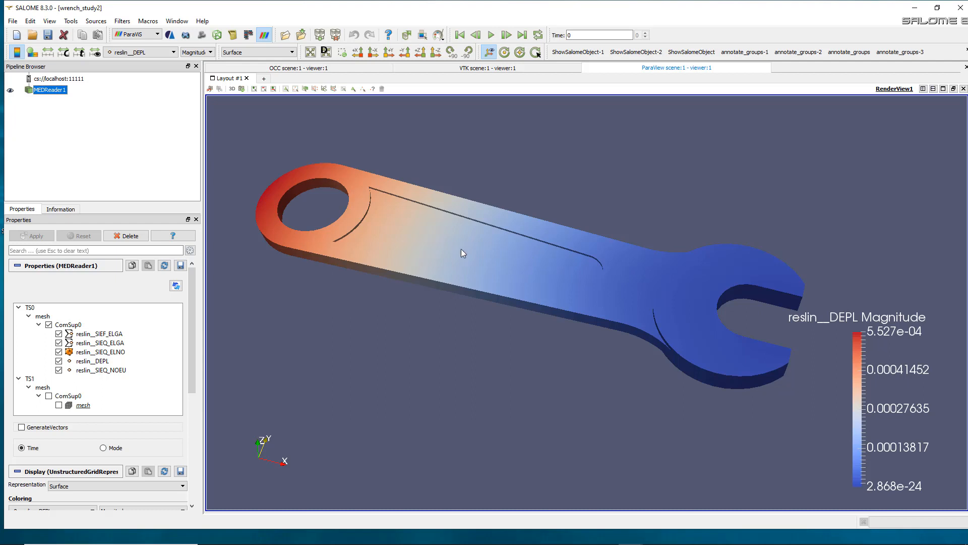
pyautogui.moveTo(534, 232)
pyautogui.mouseDown()
pyautogui.moveTo(549, 193)
pyautogui.moveTo(531, 228)
pyautogui.moveTo(536, 241)
pyautogui.mouseUp()
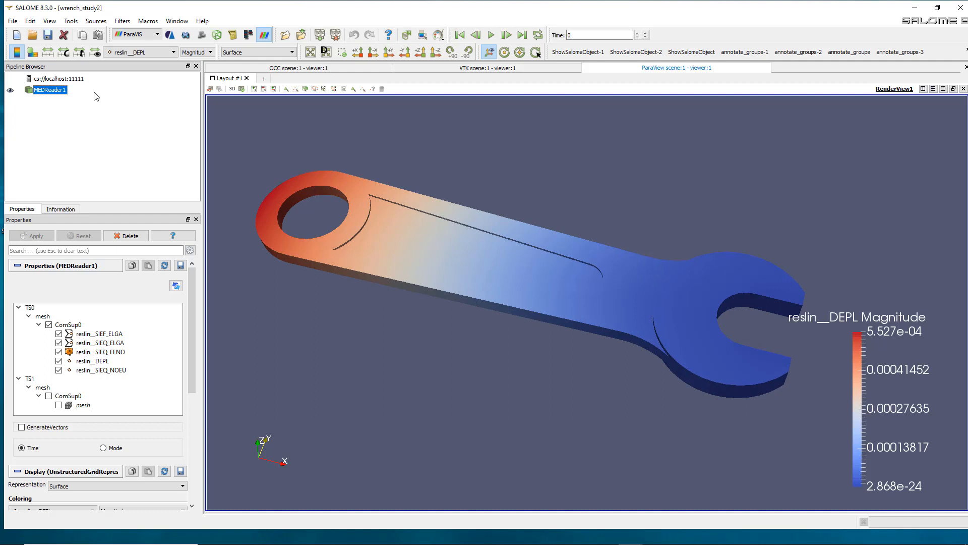
pyautogui.click(124, 22)
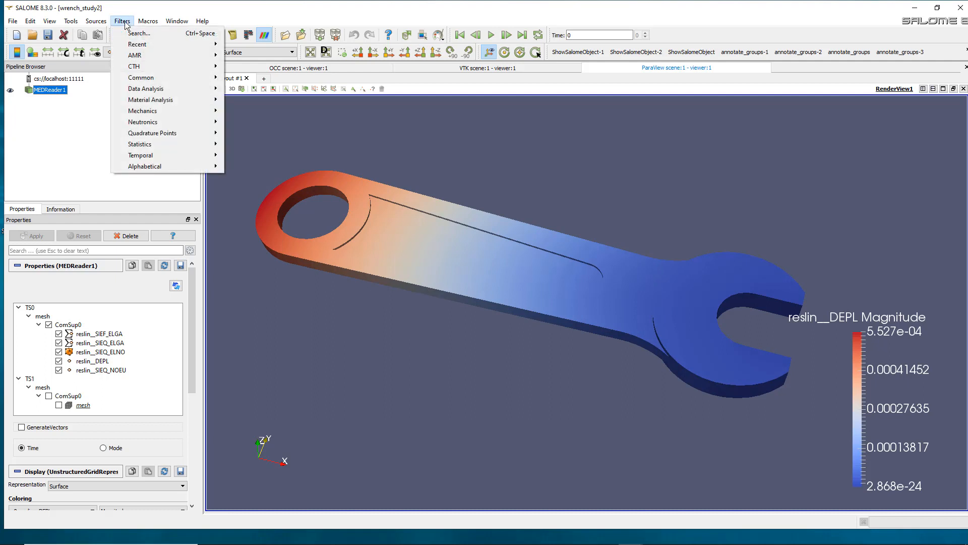
pyautogui.moveTo(158, 91)
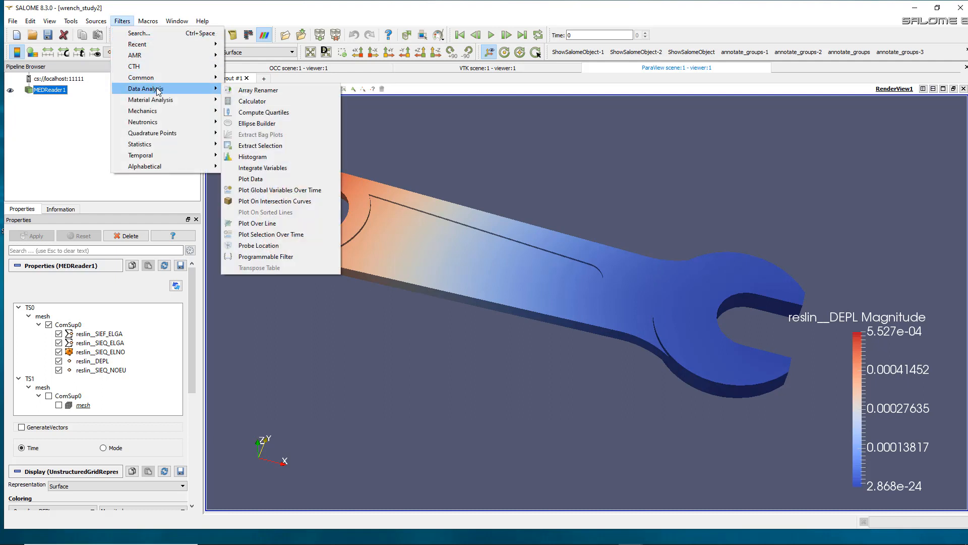
pyautogui.click(62, 88)
pyautogui.click(78, 95)
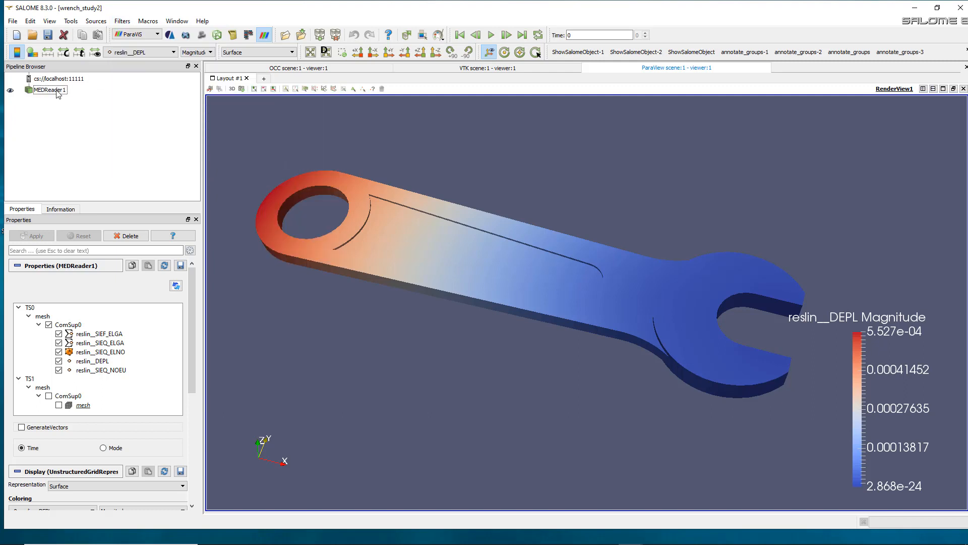
# - Enable GenerateVectors for MEDReader1 and apply the change
pyautogui.click(56, 91)
pyautogui.click(22, 428)
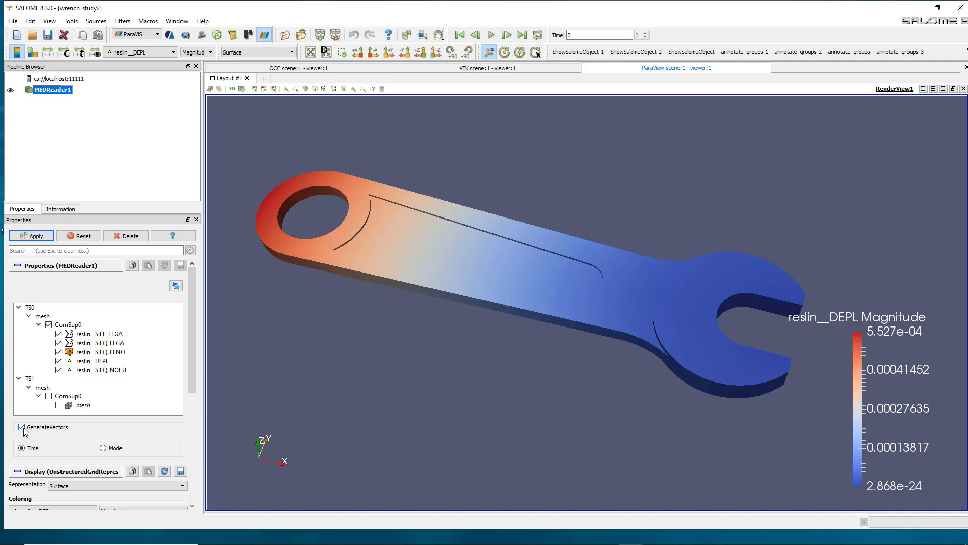
pyautogui.click(43, 237)
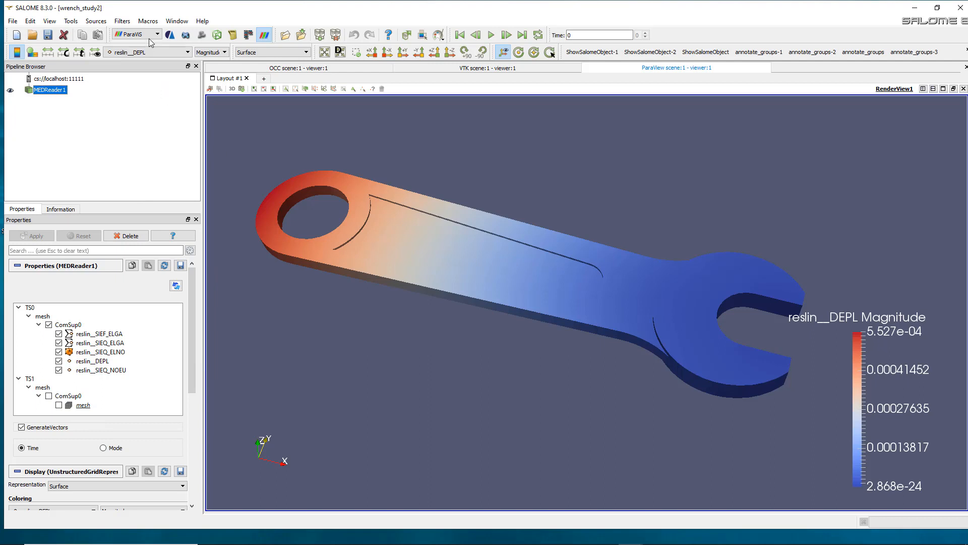
# - Apply a Warp By Vector filter to MEDReader1 using the reslin__DEPL vectors
pyautogui.click(123, 21)
pyautogui.moveTo(167, 78)
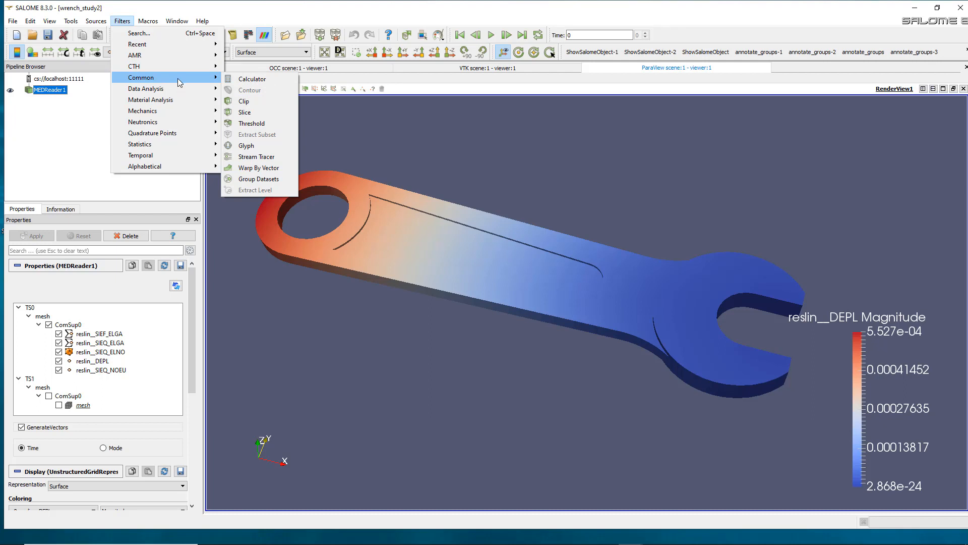
pyautogui.moveTo(187, 112)
pyautogui.click(267, 169)
pyautogui.click(32, 236)
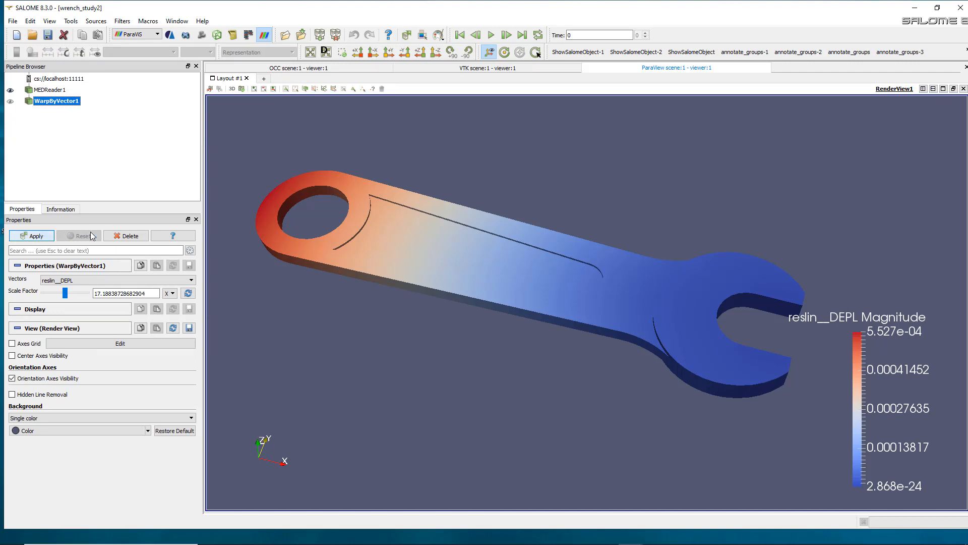
# - Show the undeformed MEDReader1 result together with the warped wrench and lower its opacity to make it translucent
pyautogui.moveTo(464, 226)
pyautogui.mouseDown()
pyautogui.moveTo(492, 229)
pyautogui.moveTo(474, 228)
pyautogui.mouseUp()
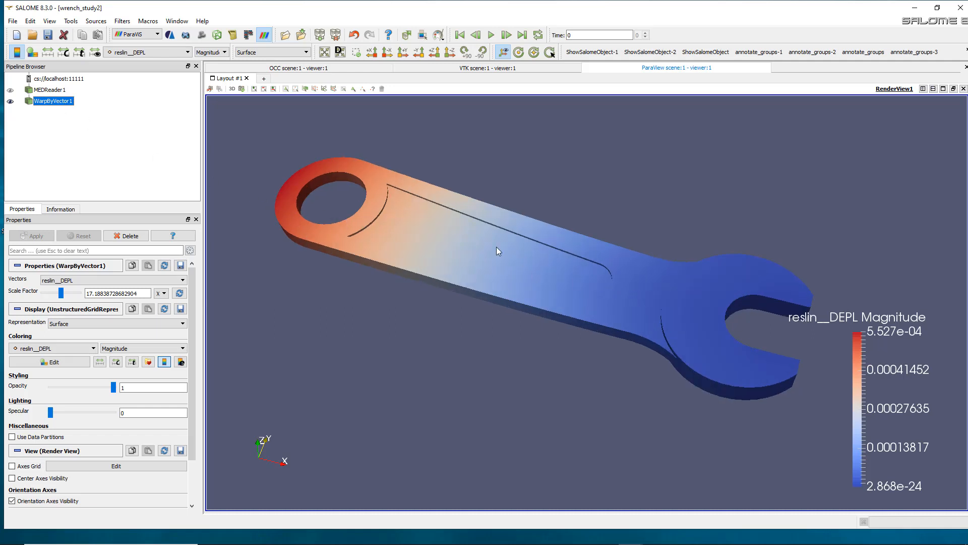
pyautogui.click(11, 91)
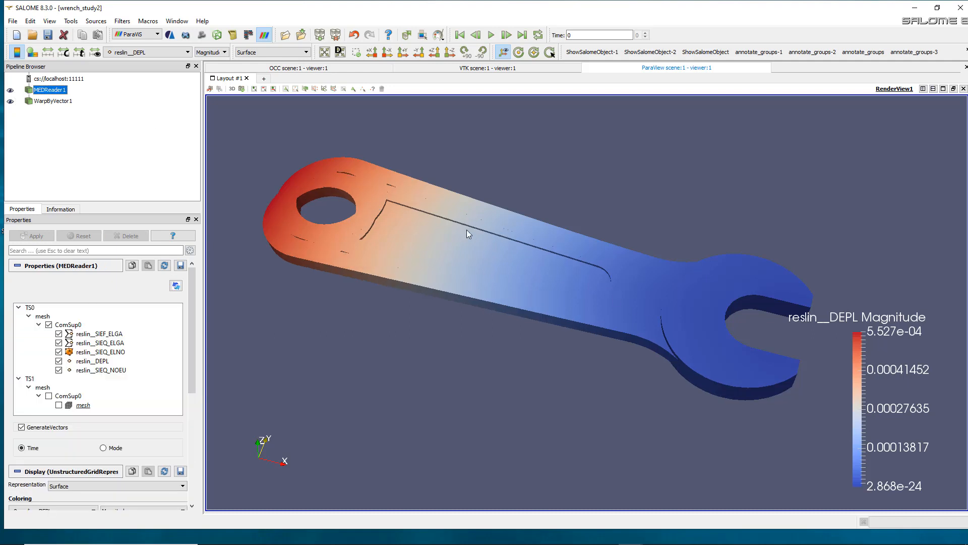
pyautogui.rightClick(62, 91)
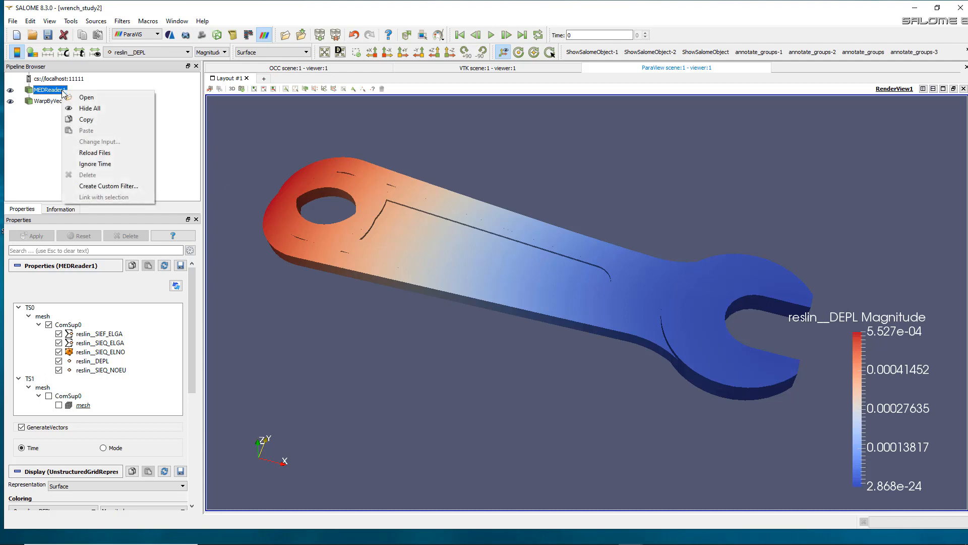
pyautogui.click(60, 91)
pyautogui.click(85, 251)
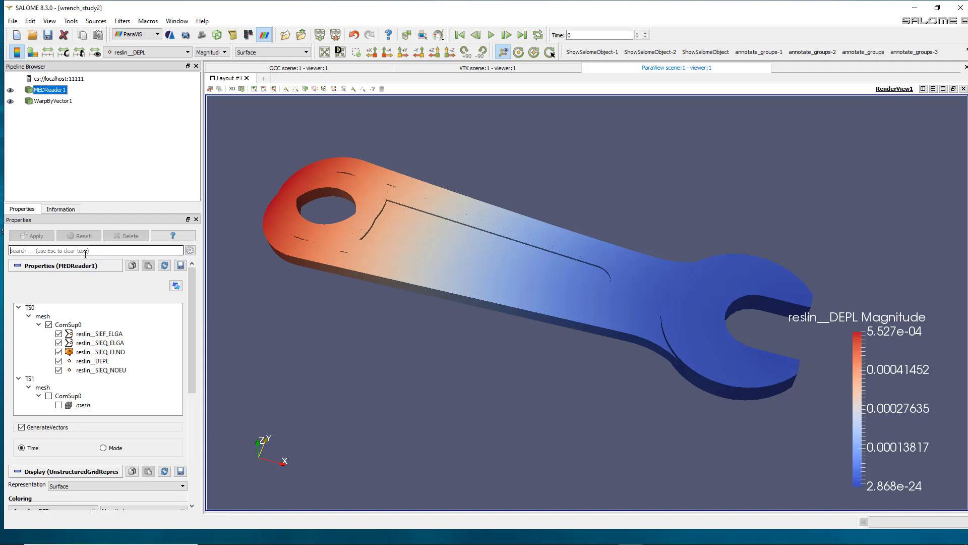
pyautogui.write('op')
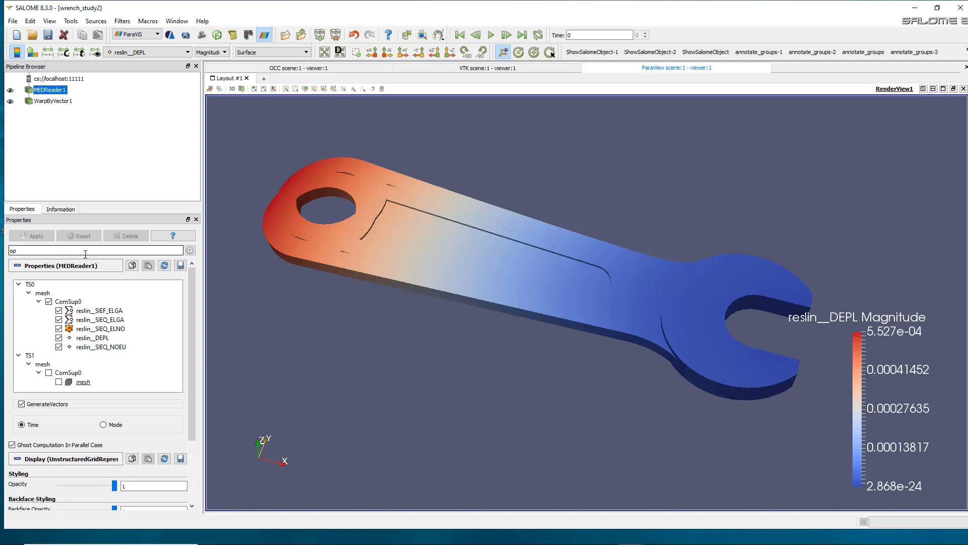
pyautogui.write('ac')
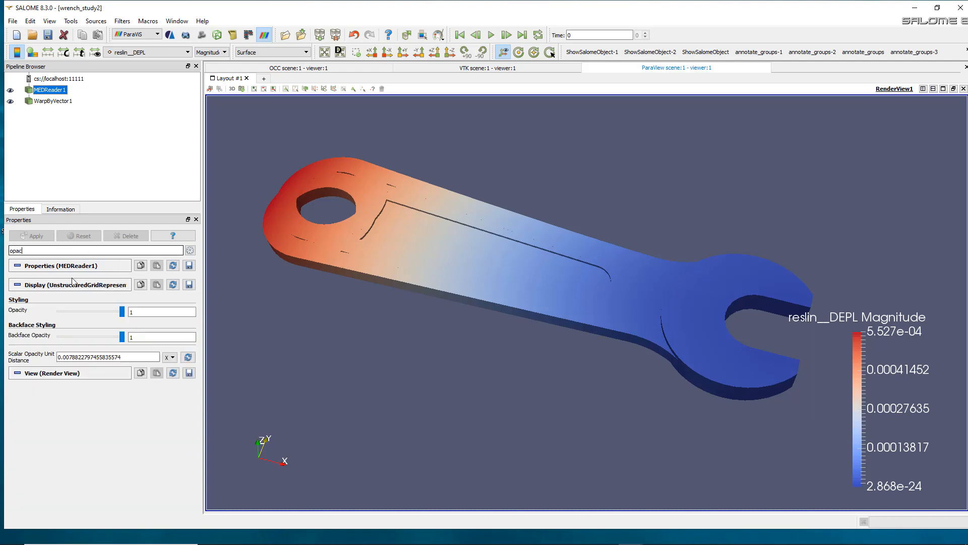
pyautogui.moveTo(122, 312); pyautogui.dragTo(75, 313)
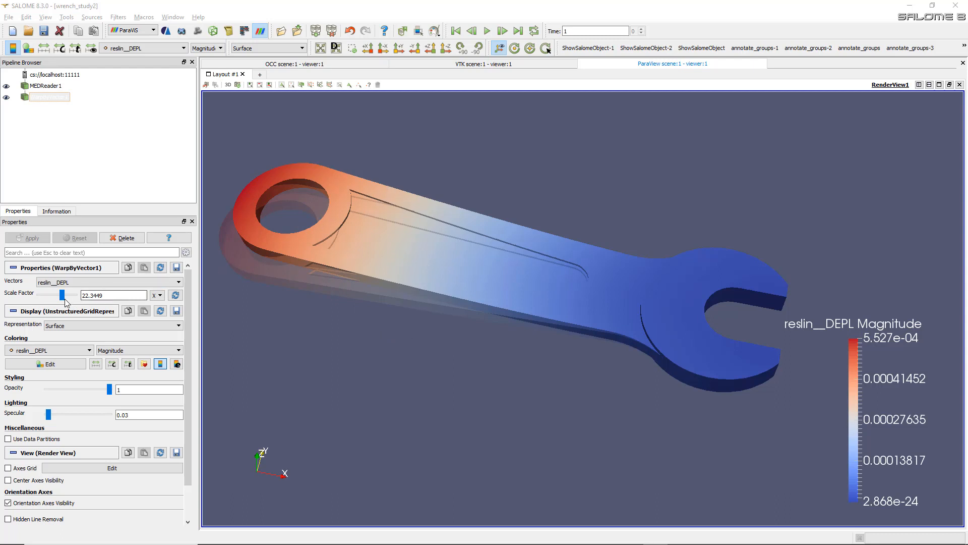
# - Try WarpByVector1 scale factors of 20.2823 and 15.1258, and settle on 26.4701
pyautogui.moveTo(62, 295)
pyautogui.mouseDown()
pyautogui.moveTo(47, 297)
pyautogui.moveTo(58, 284)
pyautogui.mouseUp()
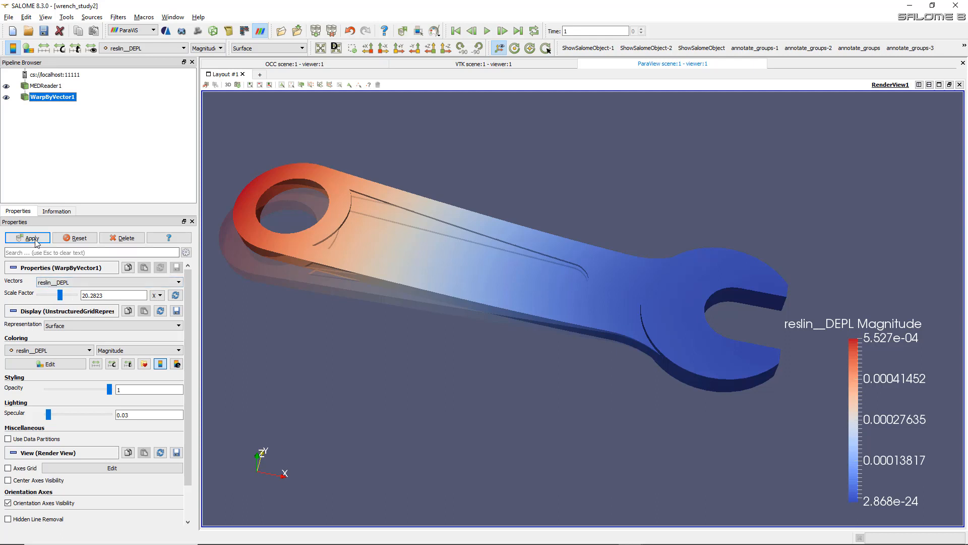
pyautogui.click(28, 237)
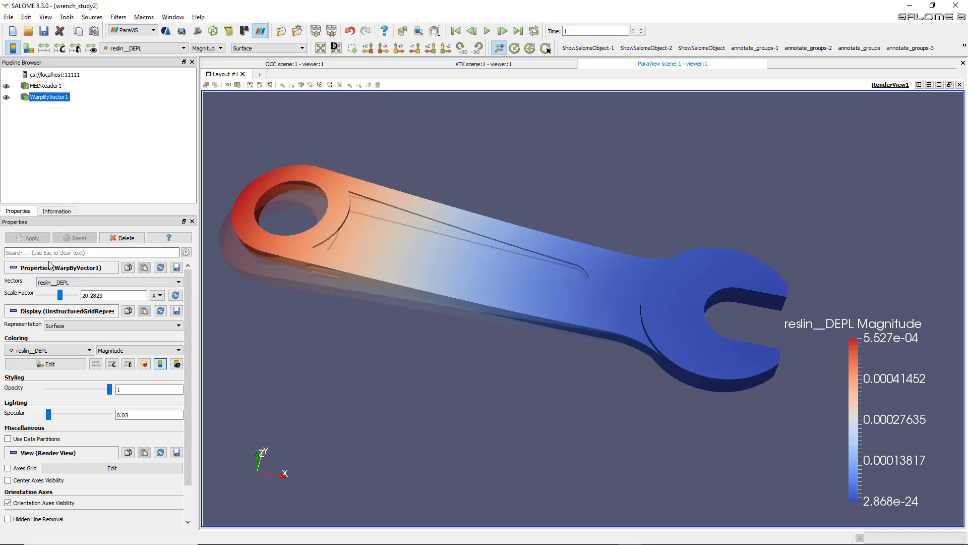
pyautogui.moveTo(60, 297); pyautogui.dragTo(54, 296)
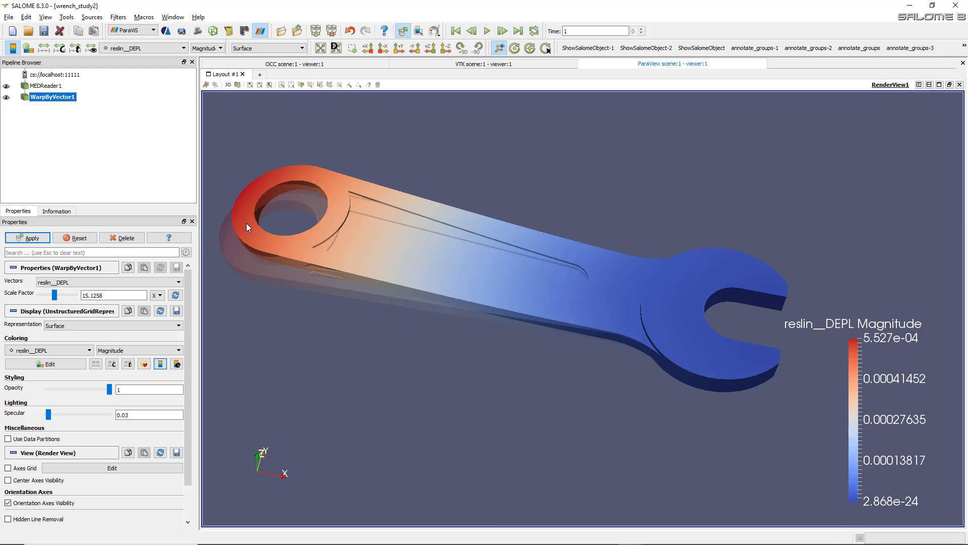
pyautogui.click(28, 237)
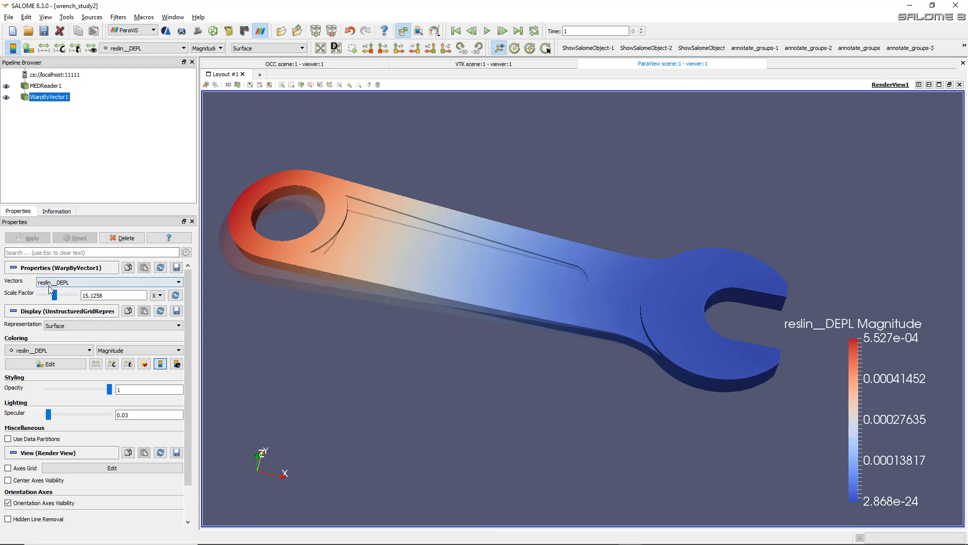
pyautogui.moveTo(55, 295)
pyautogui.mouseDown()
pyautogui.moveTo(65, 295)
pyautogui.moveTo(43, 297)
pyautogui.moveTo(79, 298)
pyautogui.moveTo(43, 297)
pyautogui.moveTo(65, 298)
pyautogui.mouseUp()
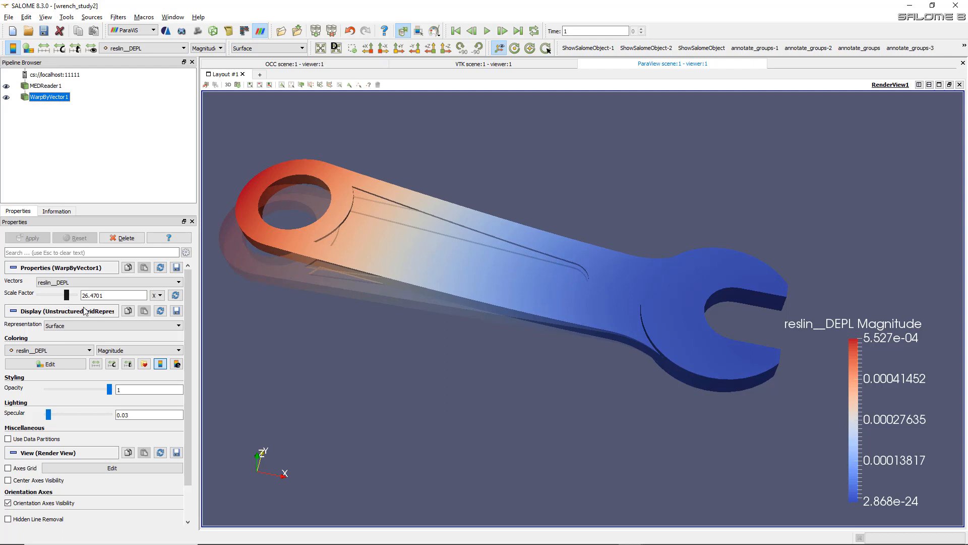
pyautogui.scroll(3, 372, 287)
pyautogui.scroll(-2, 372, 289)
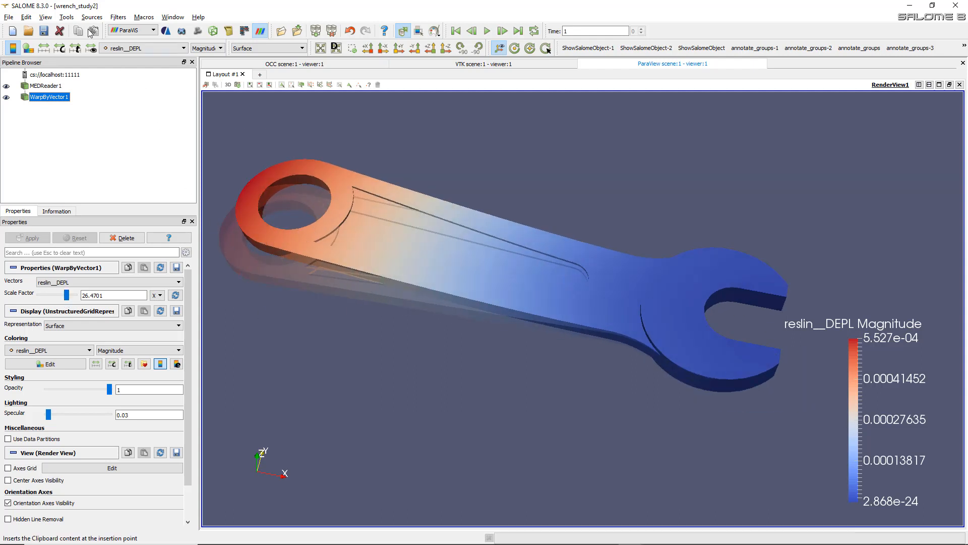
# - Show the Animation View window
pyautogui.click(46, 17)
pyautogui.moveTo(67, 20)
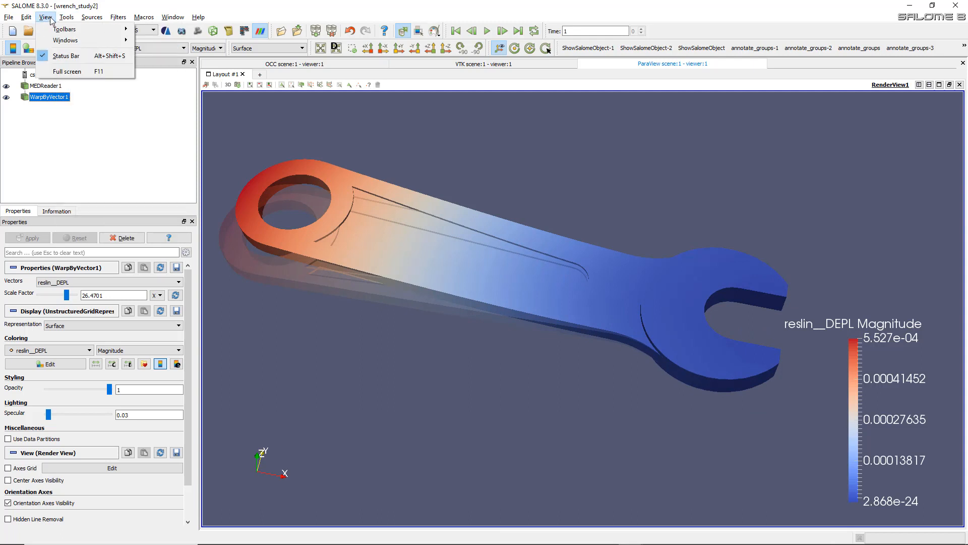
pyautogui.moveTo(66, 40)
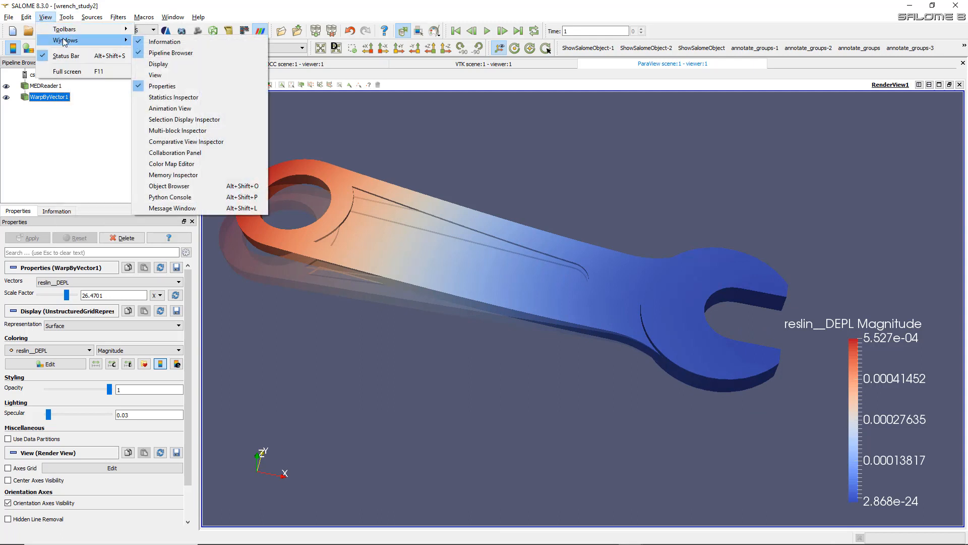
pyautogui.click(170, 108)
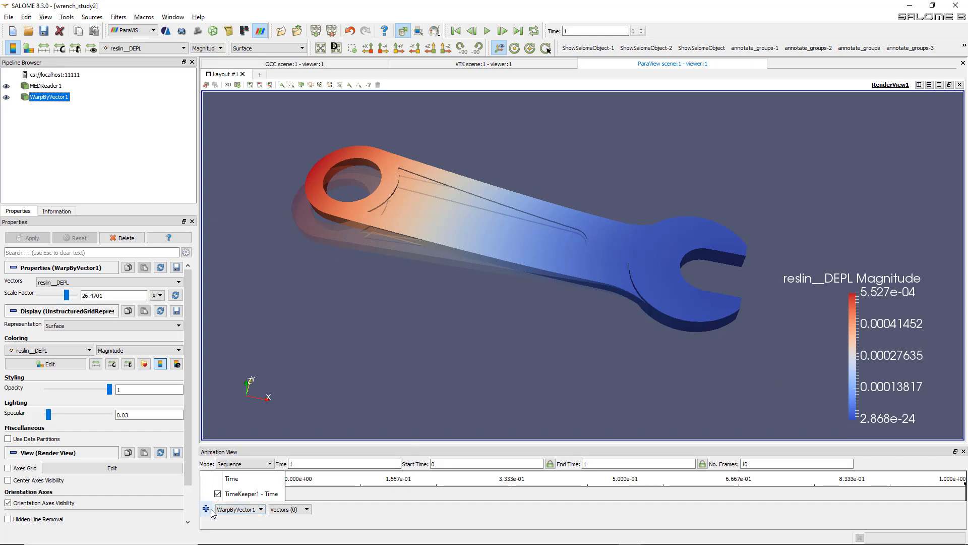
# - Add an animation track for the Scale Factor of WarpByVector1
pyautogui.click(238, 510)
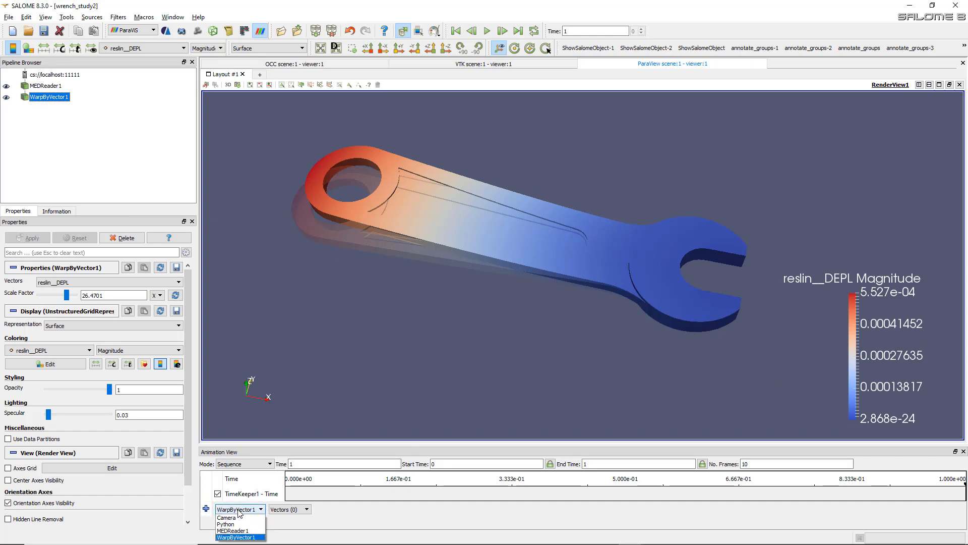
pyautogui.click(243, 537)
pyautogui.click(290, 510)
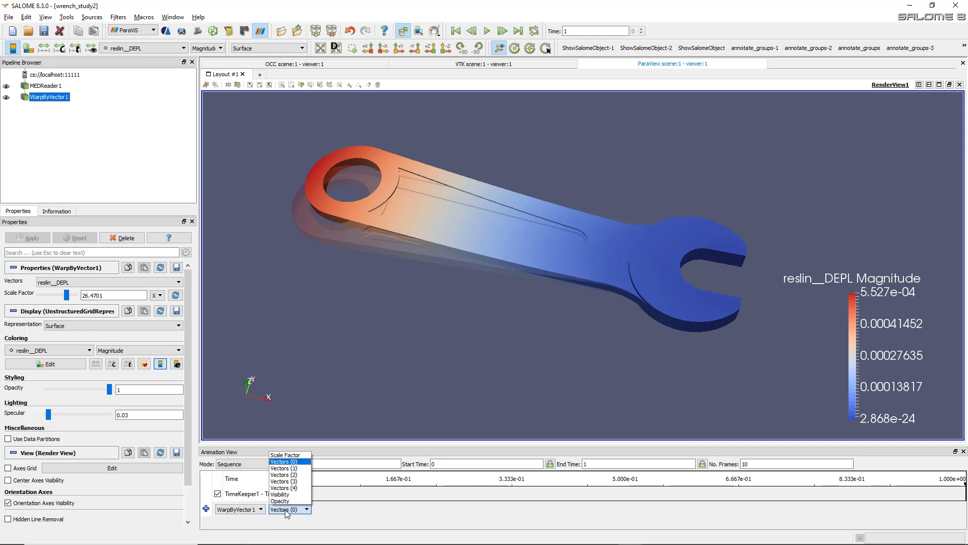
pyautogui.click(301, 474)
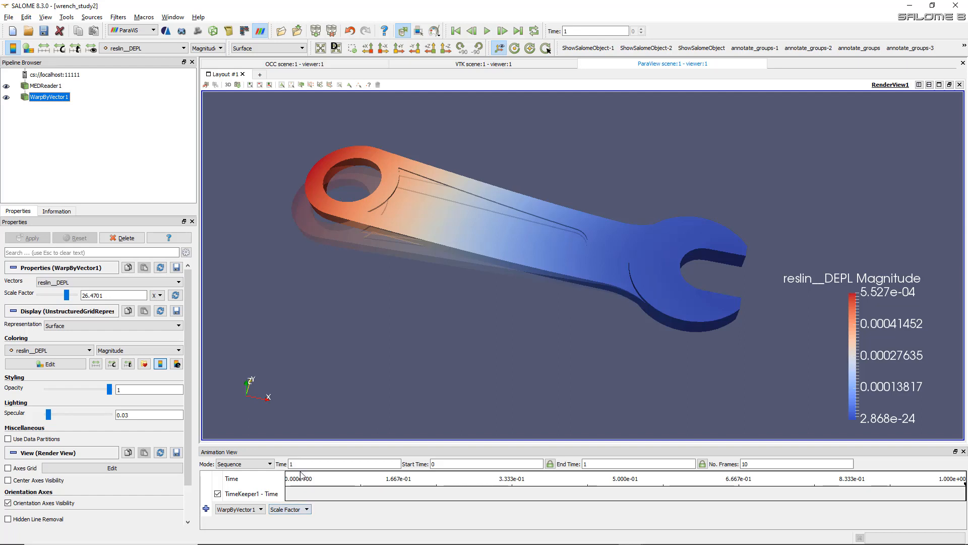
pyautogui.click(206, 509)
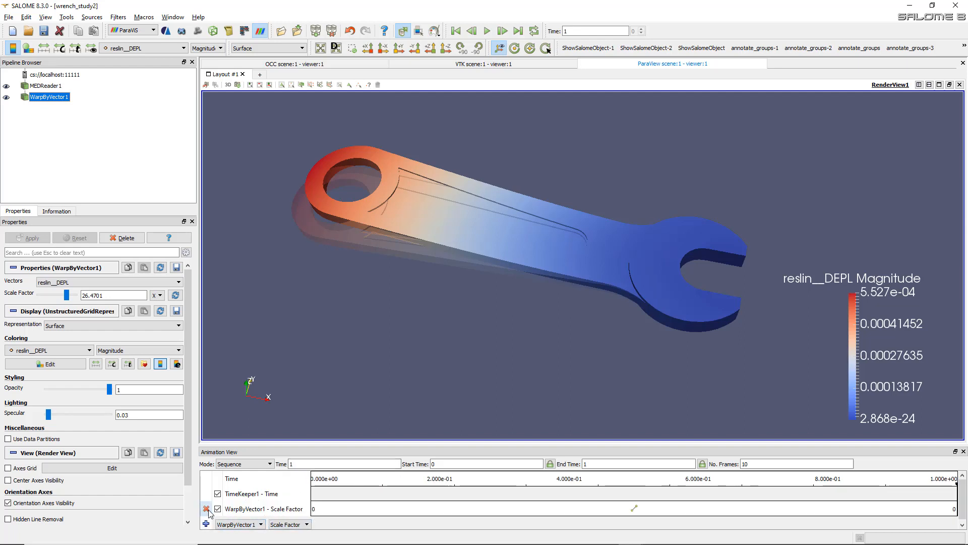
# - Play the scale factor animation several times to watch the wrench deform
pyautogui.click(487, 31)
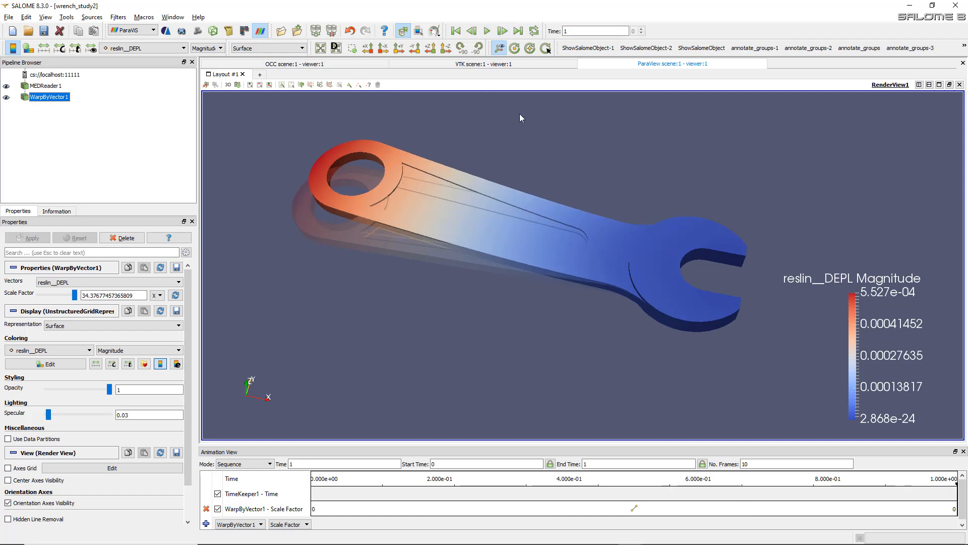
pyautogui.click(488, 32)
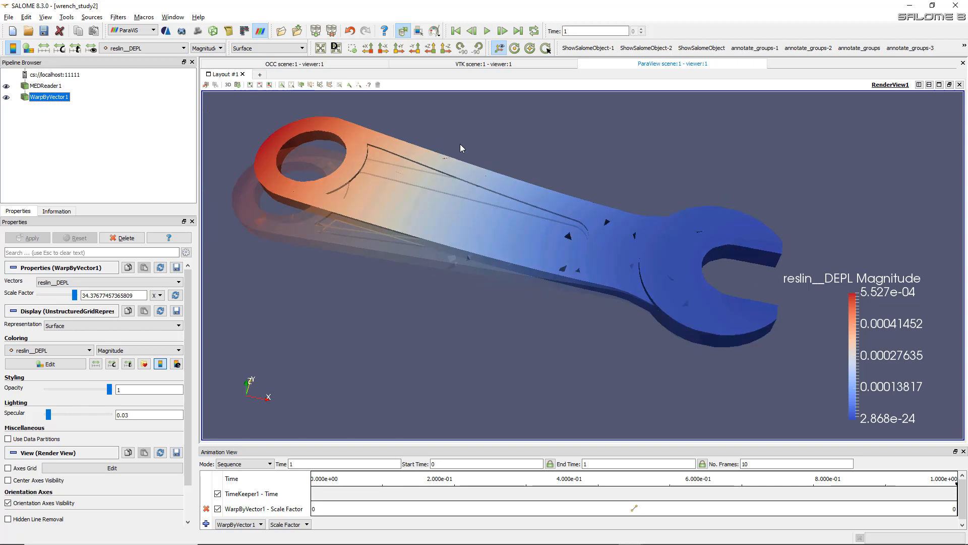
pyautogui.click(488, 32)
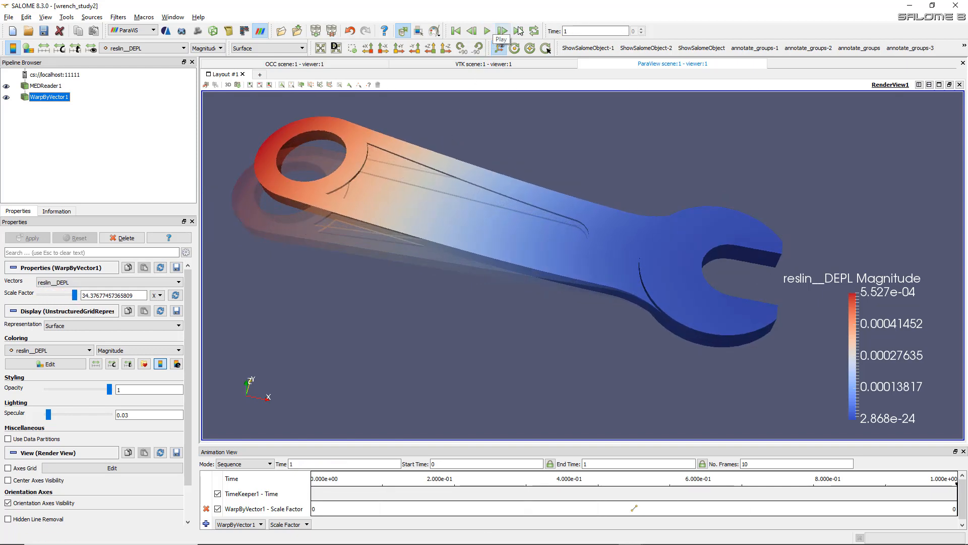
# - Turn on looped playback, then run the deformation animation and pause it partway
pyautogui.click(534, 31)
pyautogui.click(487, 31)
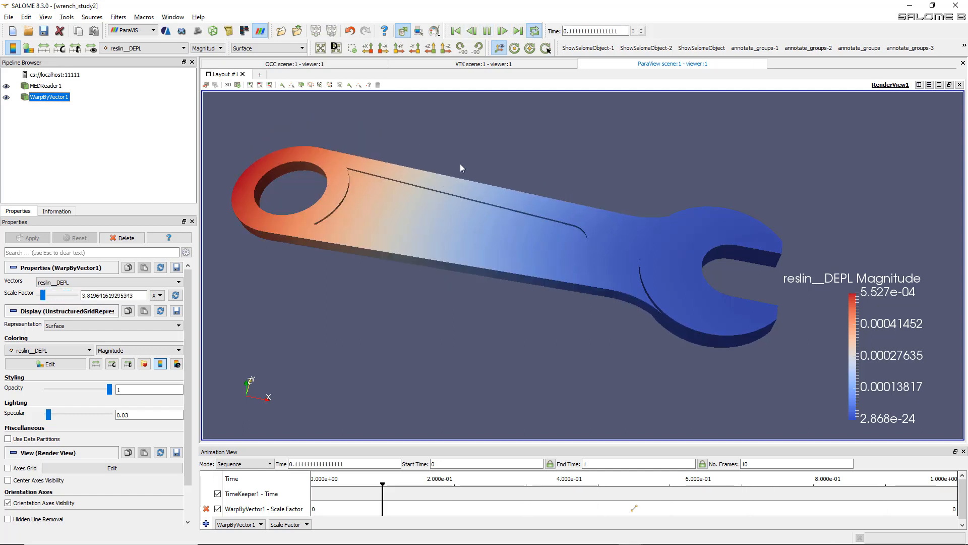
pyautogui.click(487, 31)
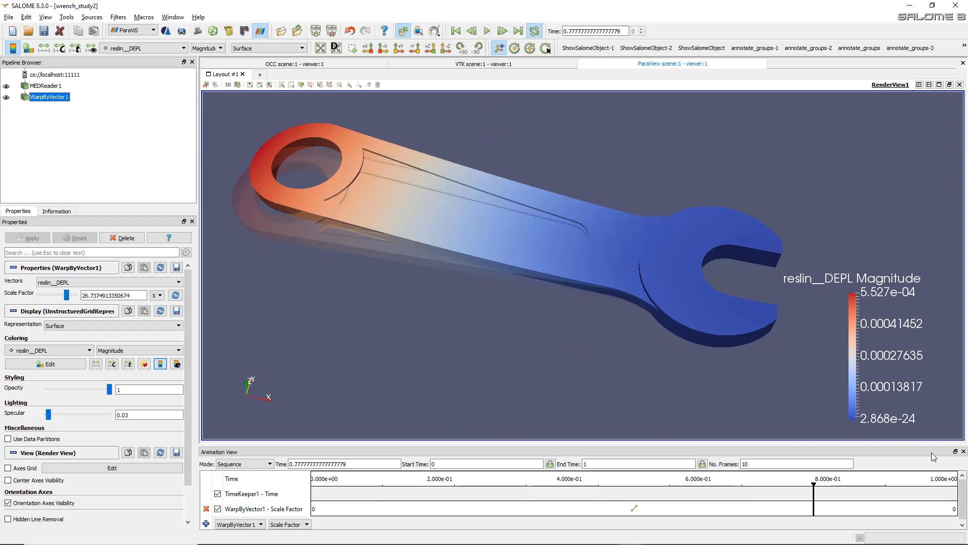
# - Close the Animation View and examine the warped wrench against its translucent undeformed shape
pyautogui.click(963, 451)
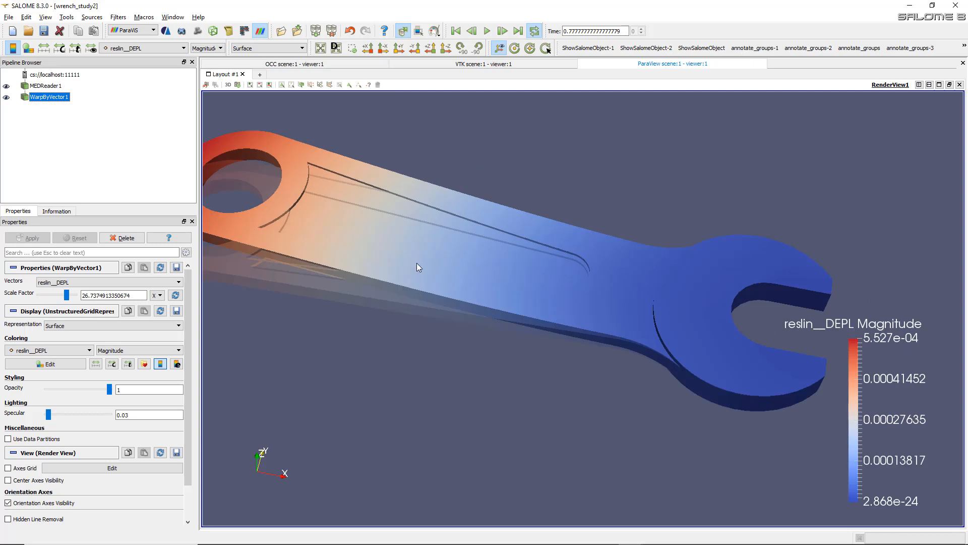
pyautogui.scroll(-3, 404, 259)
pyautogui.moveTo(396, 267)
pyautogui.mouseDown()
pyautogui.moveTo(403, 272)
pyautogui.moveTo(396, 255)
pyautogui.moveTo(415, 274)
pyautogui.moveTo(407, 279)
pyautogui.mouseUp()
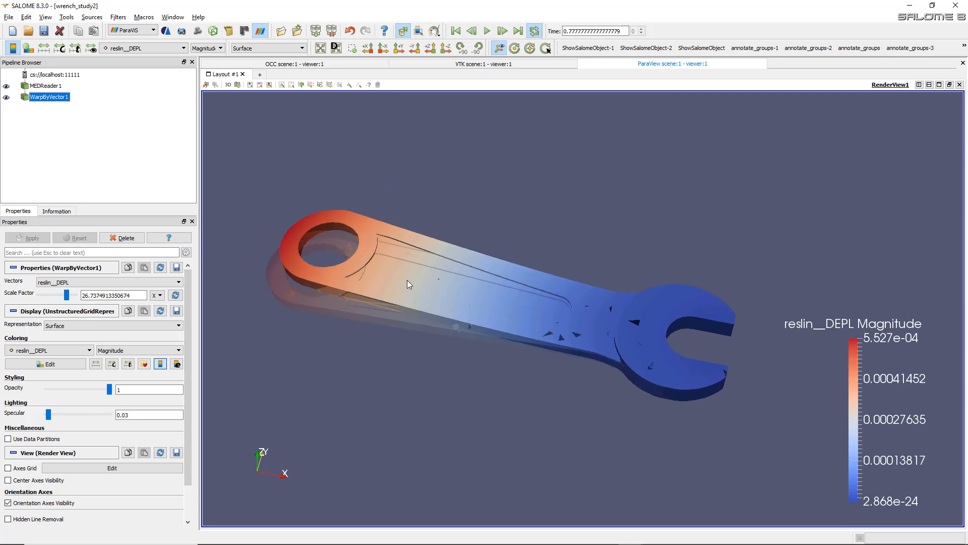
pyautogui.scroll(2, 412, 280)
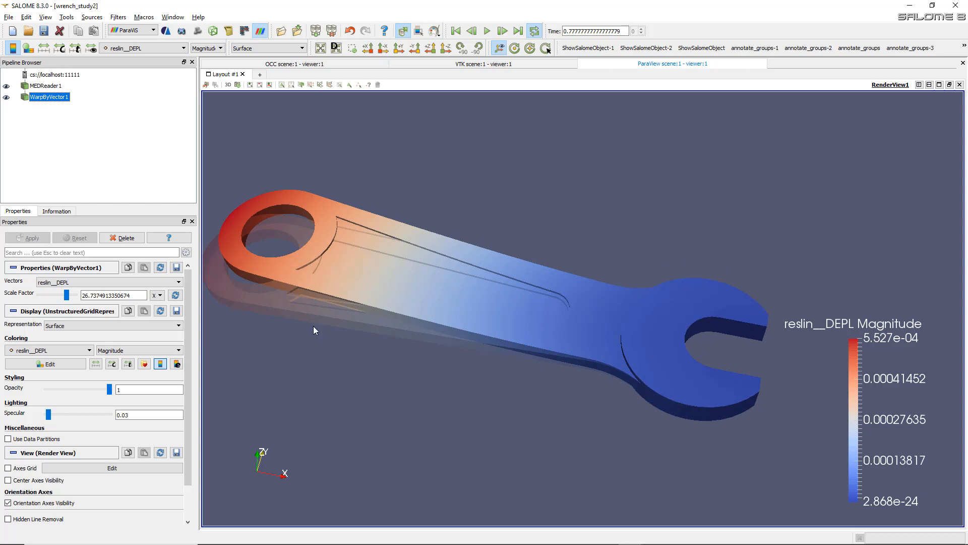
# - Apply the ELNO field To Surface filter to MEDReader1
pyautogui.scroll(-2, 298, 301)
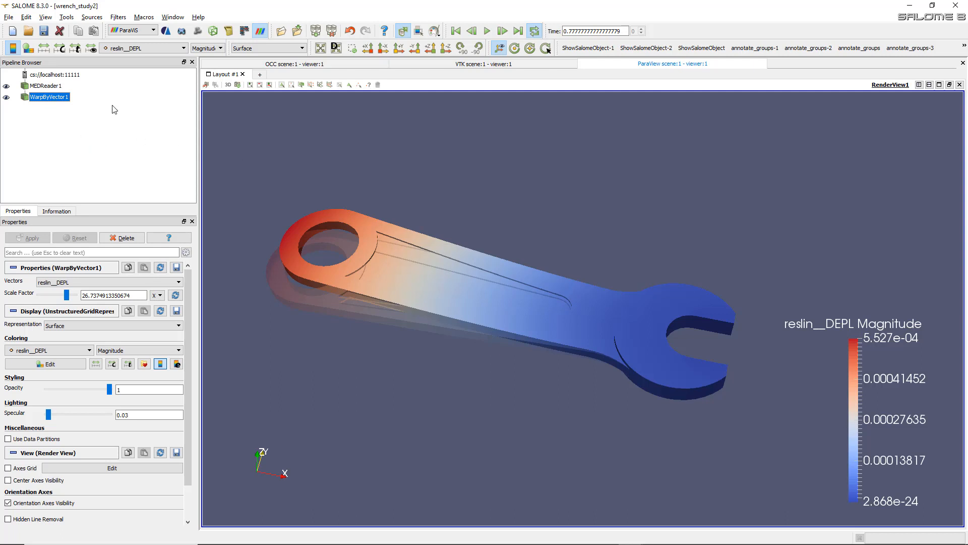
pyautogui.click(53, 87)
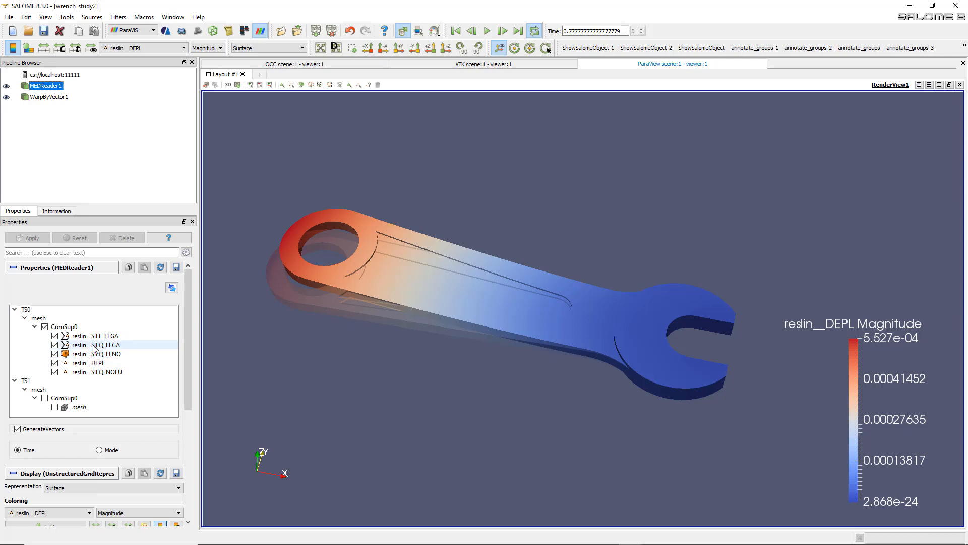
pyautogui.click(119, 18)
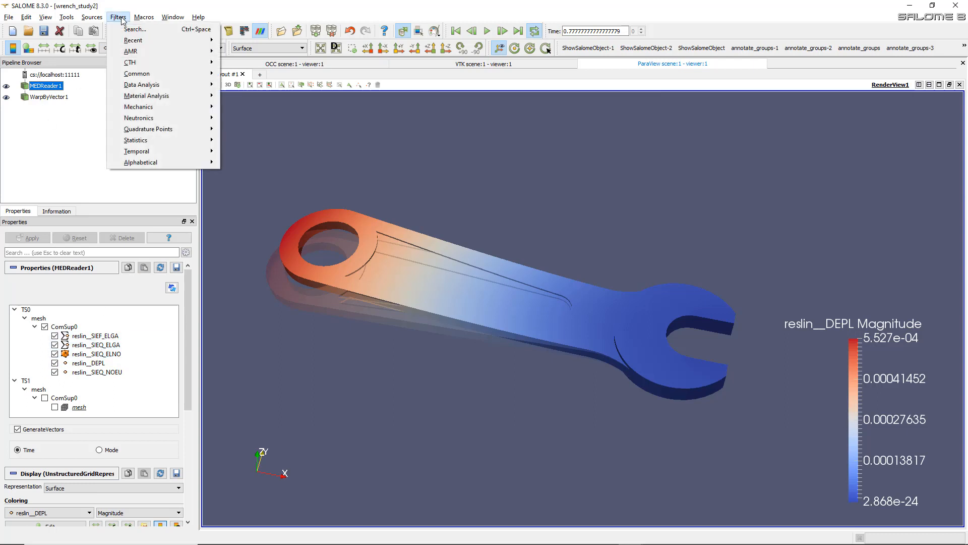
pyautogui.moveTo(151, 76)
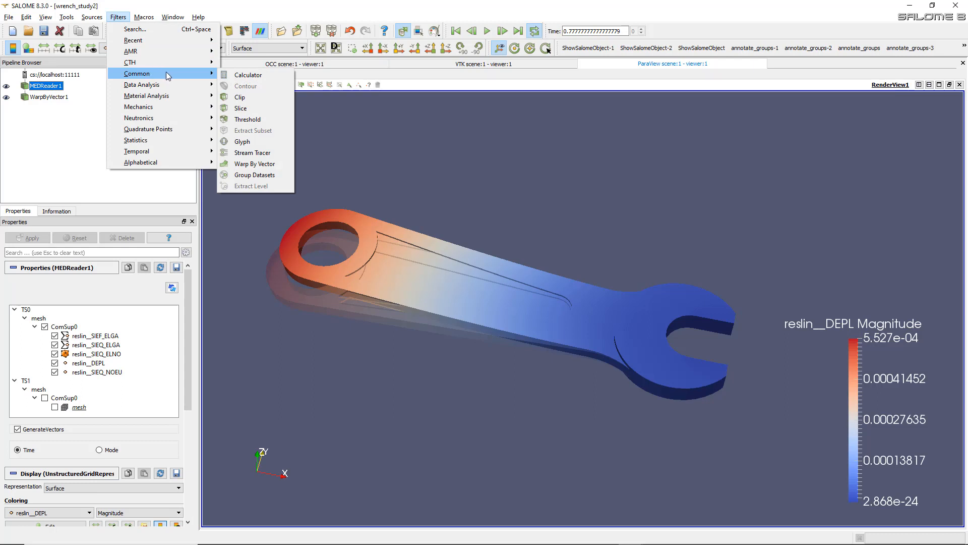
pyautogui.moveTo(170, 96)
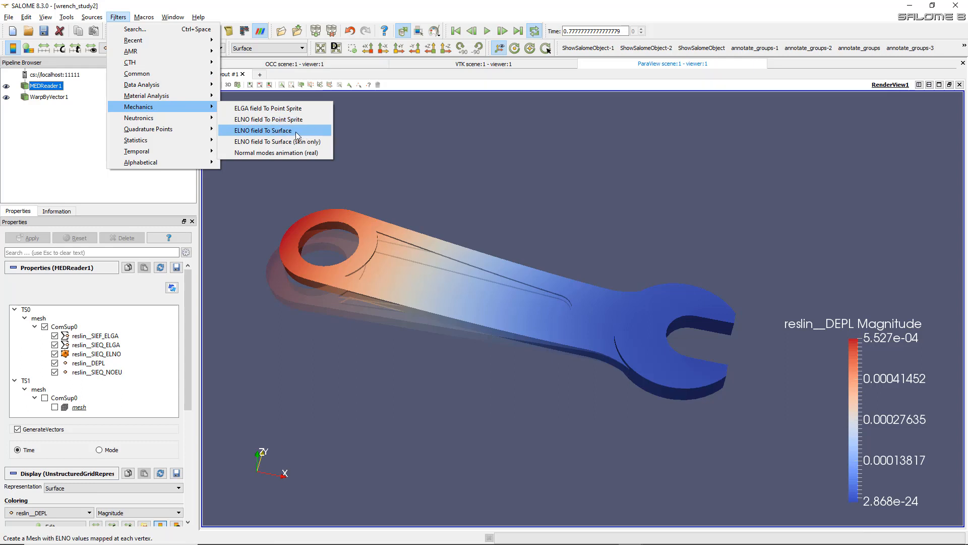
pyautogui.click(297, 135)
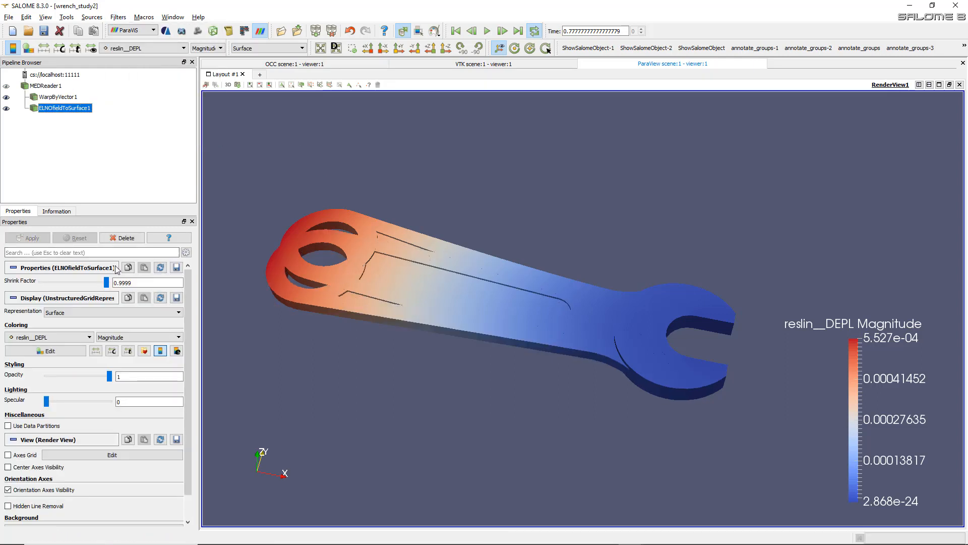
# - Hide WarpByVector1 and color the ELNO surface result by the reslin__SIEQ_ELNO field
pyautogui.click(6, 96)
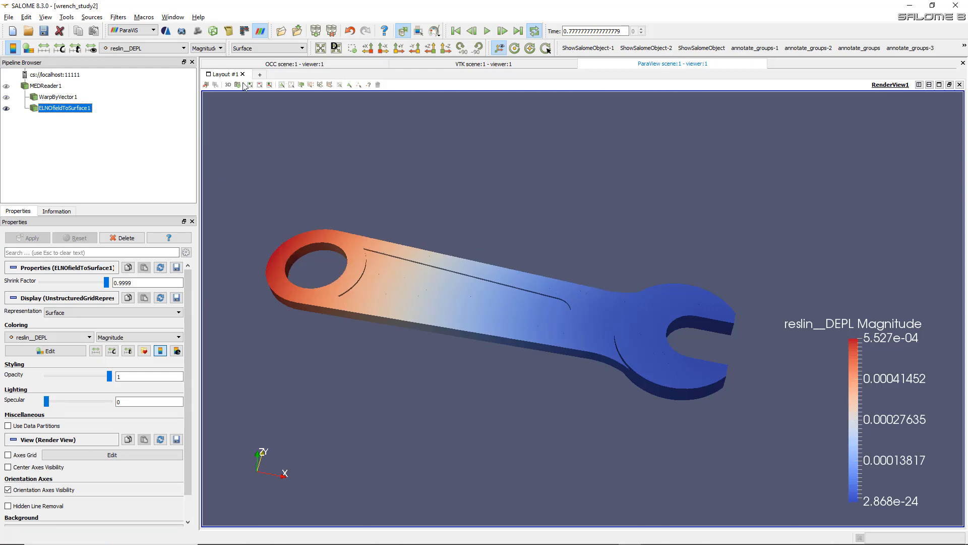
pyautogui.click(171, 49)
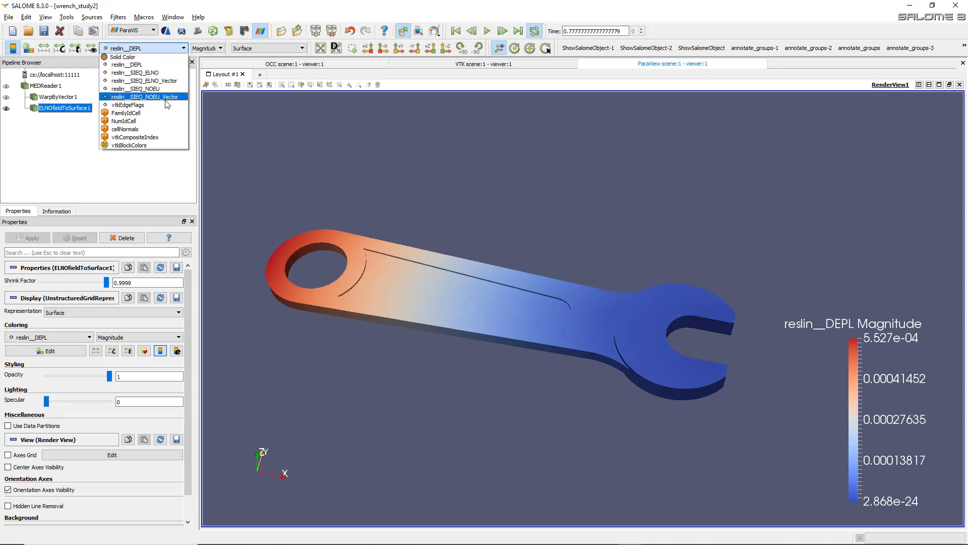
pyautogui.click(152, 73)
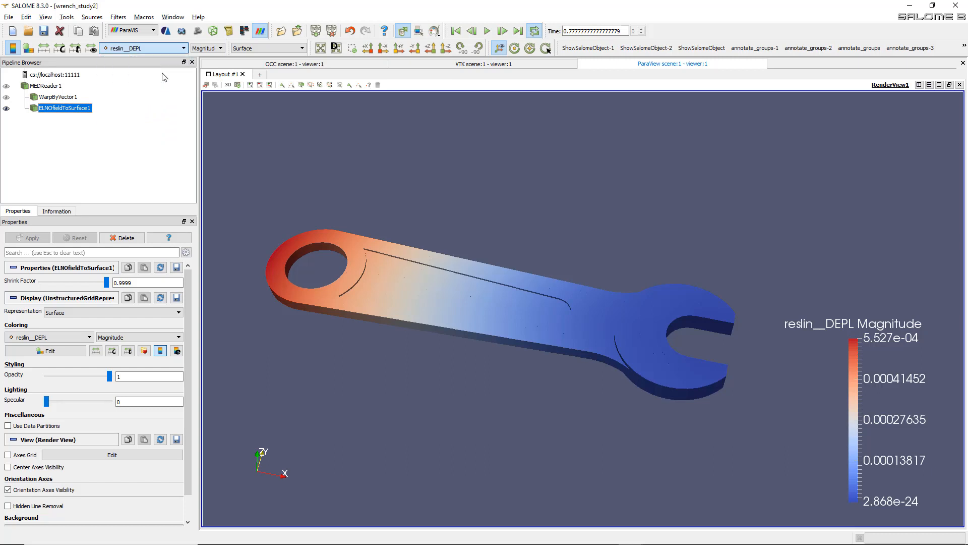
# - Inspect the stress around the wrench's jaw and set the ELNO surface's representation to Surface With Edges
pyautogui.scroll(3, 486, 316)
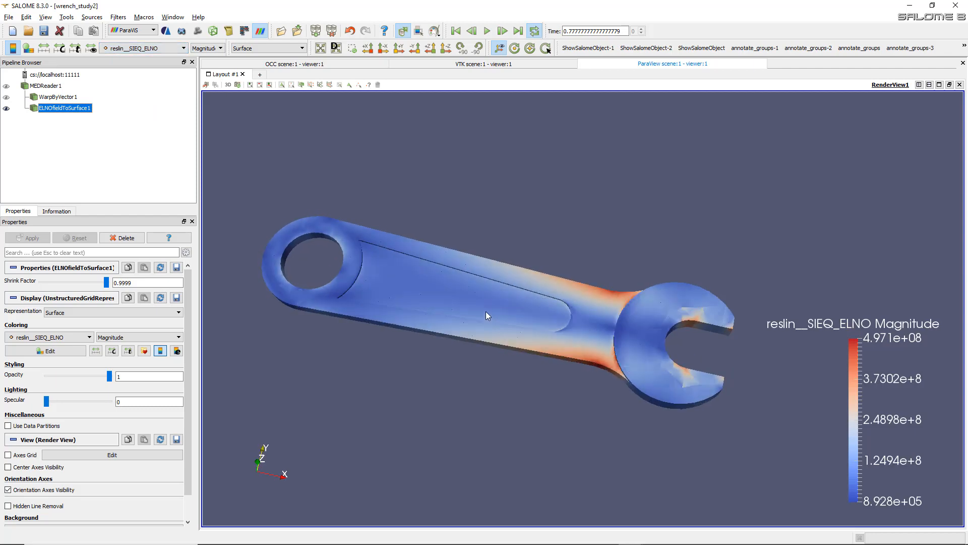
pyautogui.scroll(5, 740, 346)
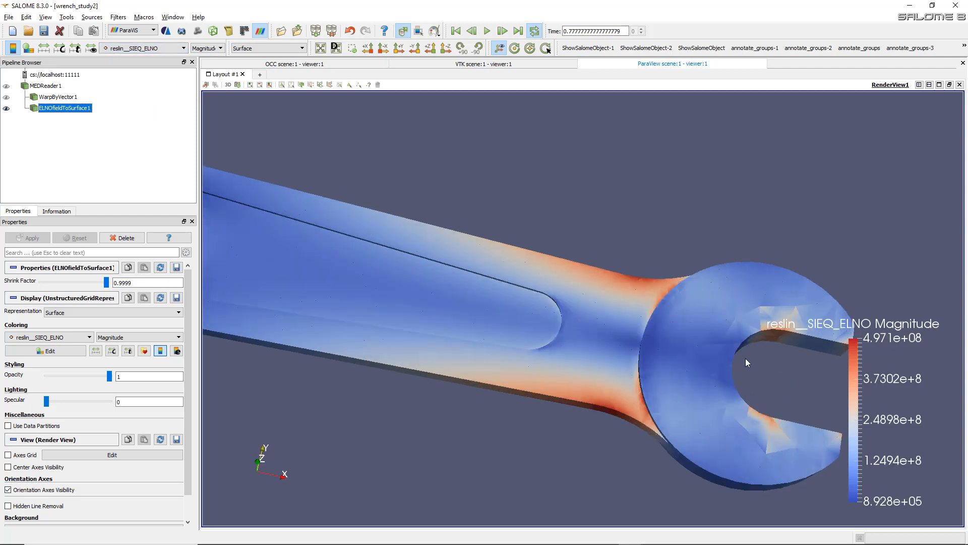
pyautogui.moveTo(740, 350); pyautogui.dragTo(437, 259, button='middle')
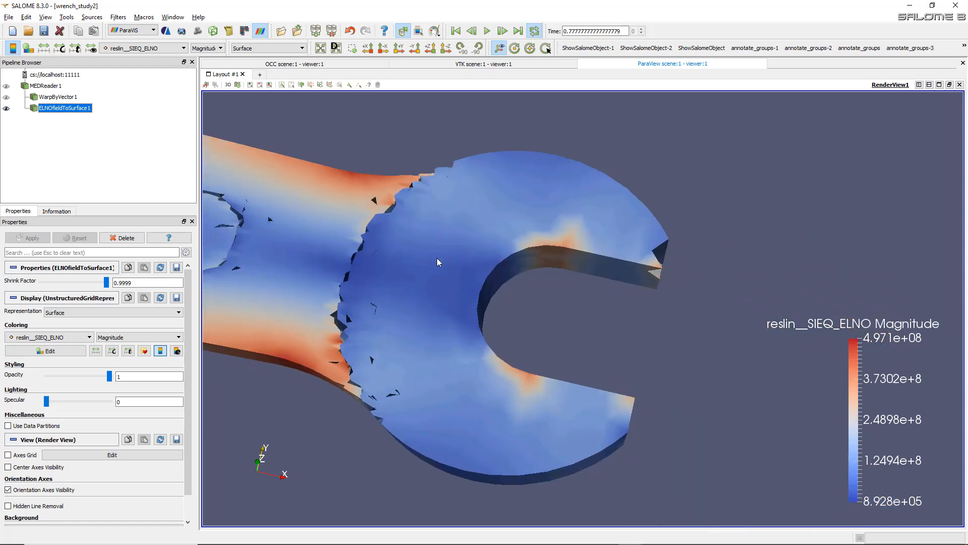
pyautogui.scroll(3, 590, 265)
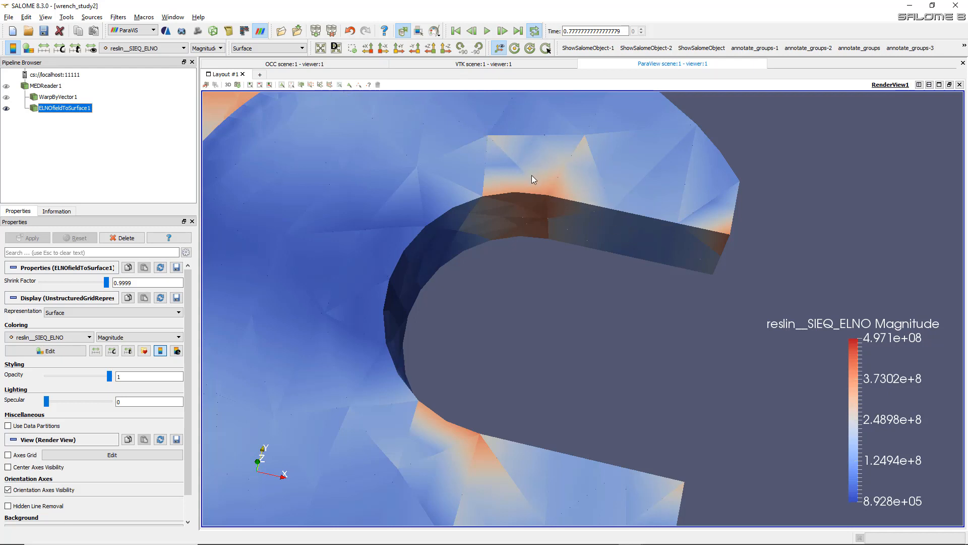
pyautogui.click(262, 48)
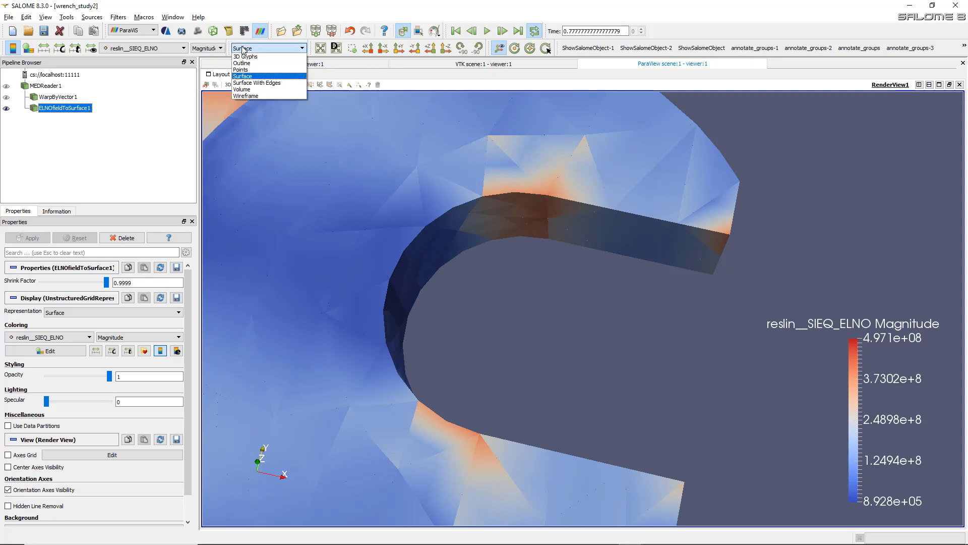
pyautogui.click(258, 82)
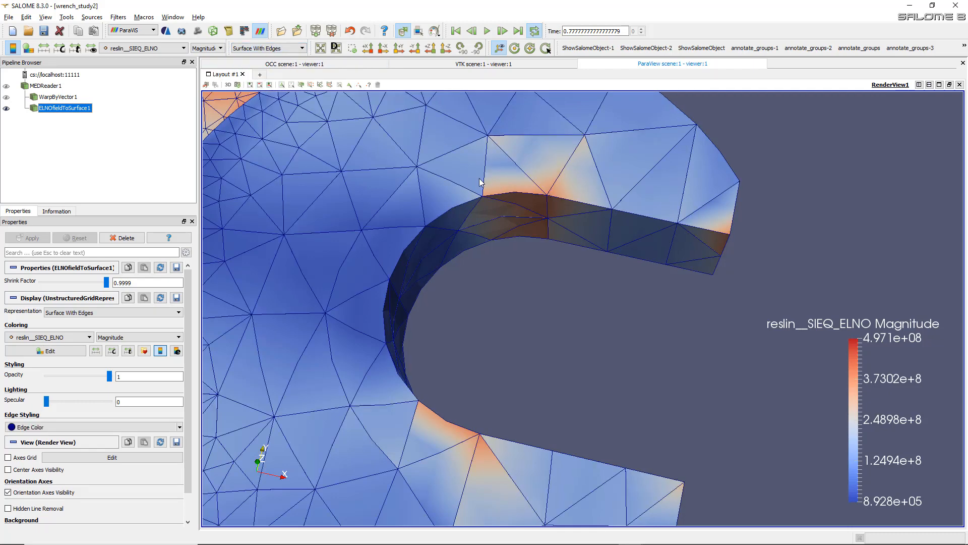
# - Examine the stress distribution over individual mesh elements along the inner faces of the jaw opening
pyautogui.scroll(2, 481, 167)
pyautogui.scroll(-3, 493, 156)
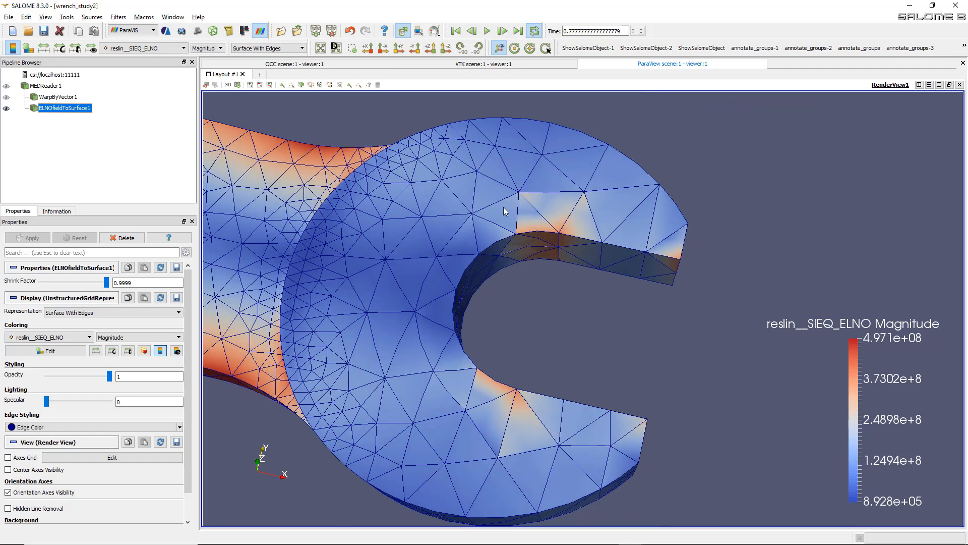
pyautogui.scroll(3, 525, 182)
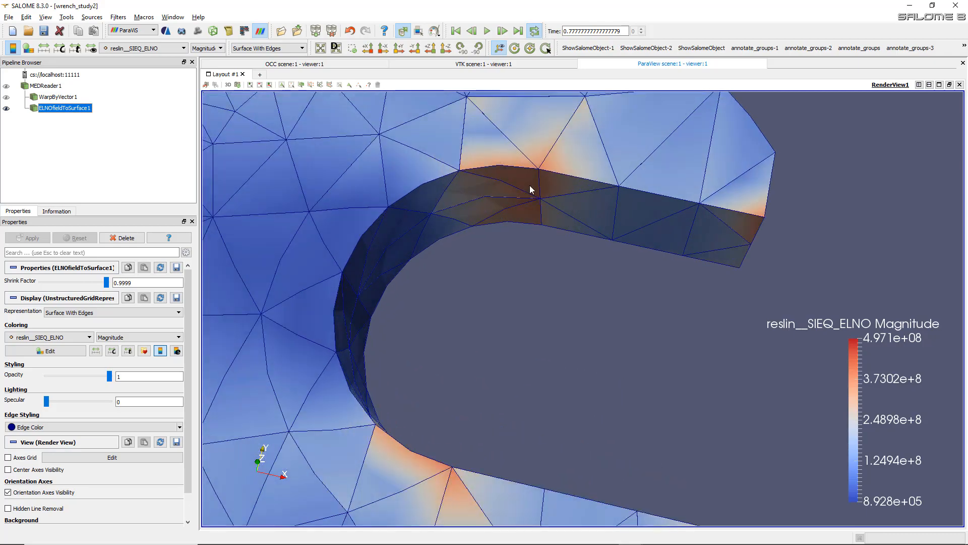
pyautogui.moveTo(529, 185); pyautogui.dragTo(631, 243)
pyautogui.scroll(-5, 529, 204)
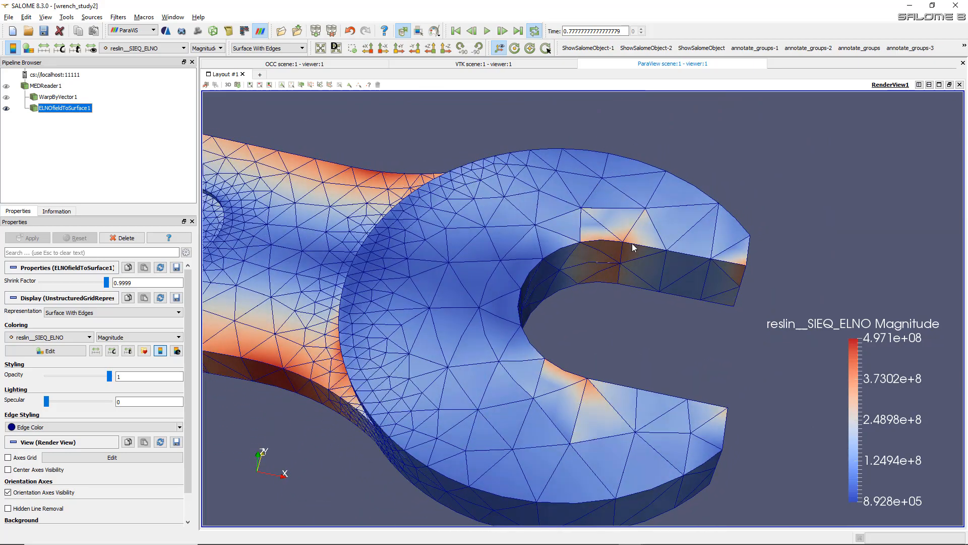
pyautogui.scroll(3, 631, 244)
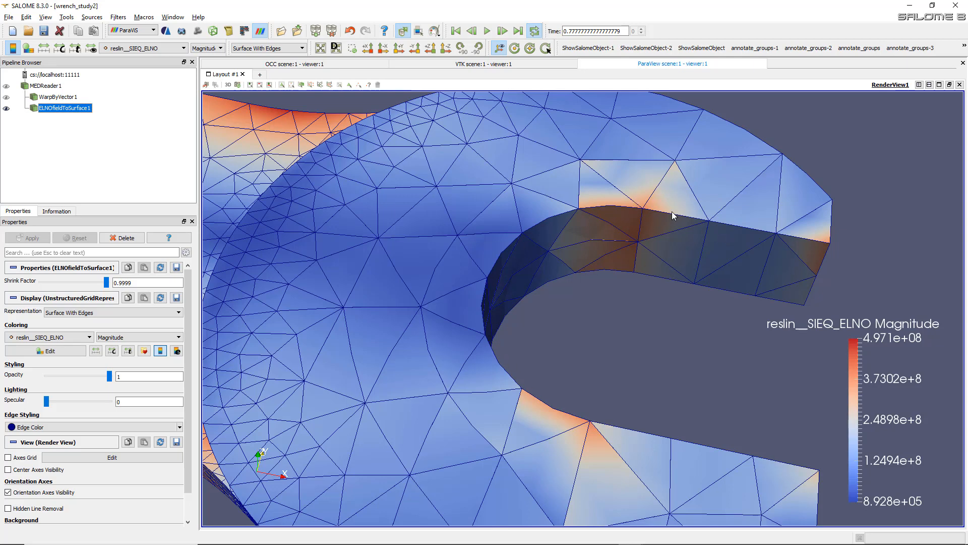
pyautogui.moveTo(678, 199); pyautogui.dragTo(633, 198)
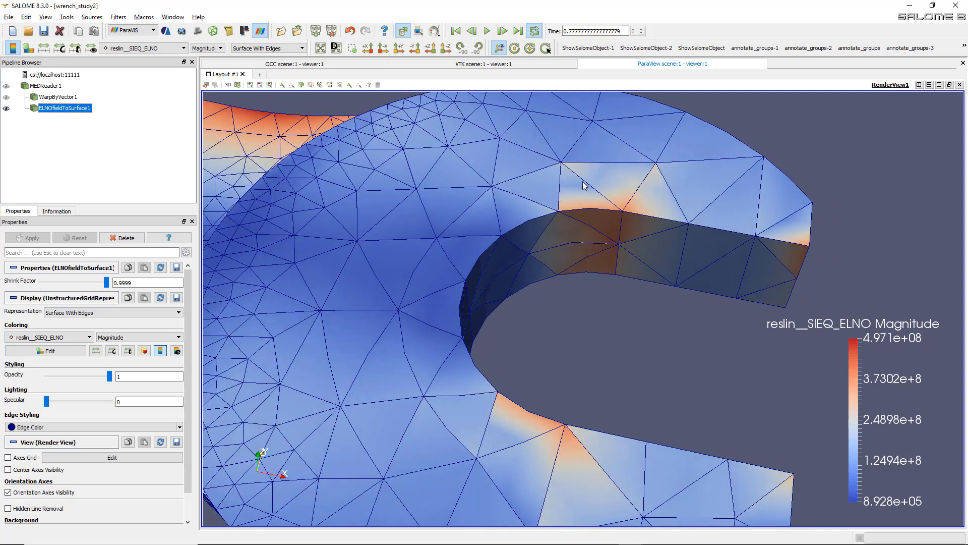
pyautogui.scroll(3, 625, 208)
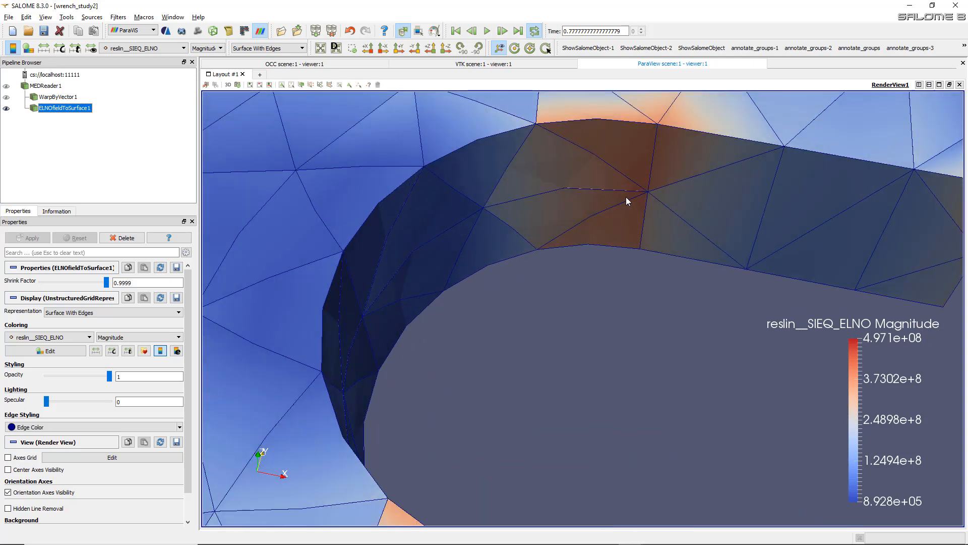
pyautogui.scroll(-2, 628, 198)
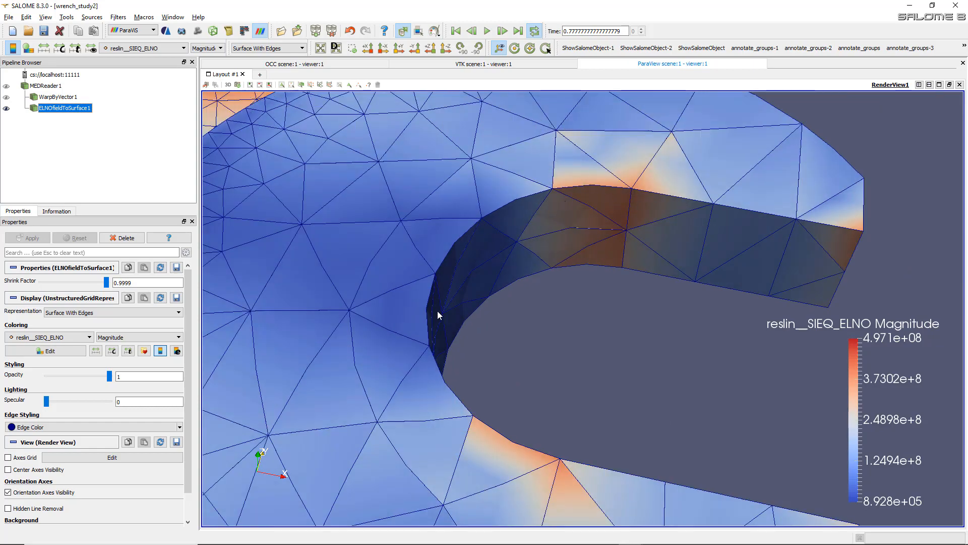
# - Examine the meshed stress result along the neck and handle, then over the whole wrench from an oblique angle
pyautogui.scroll(-5, 475, 373)
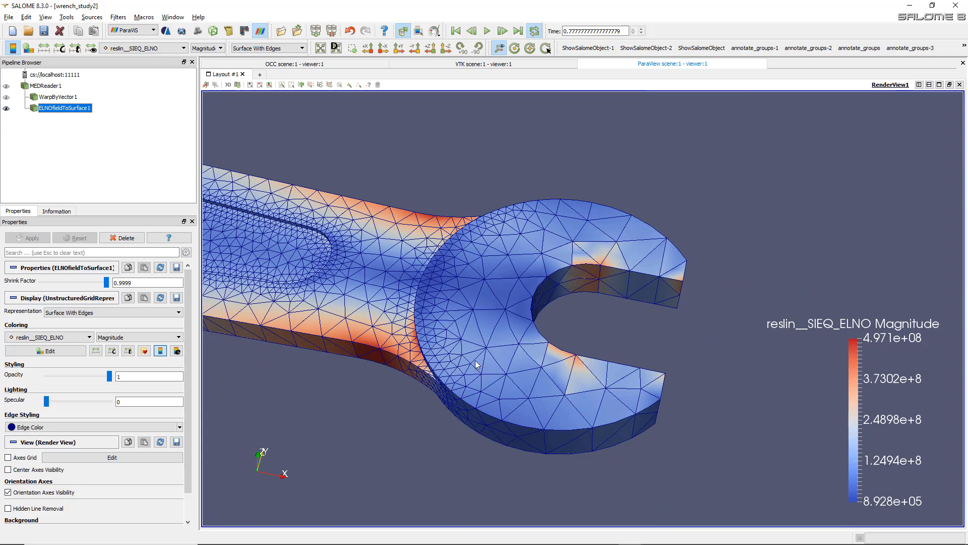
pyautogui.moveTo(437, 273); pyautogui.dragTo(496, 224)
pyautogui.moveTo(497, 220); pyautogui.dragTo(553, 239, button='middle')
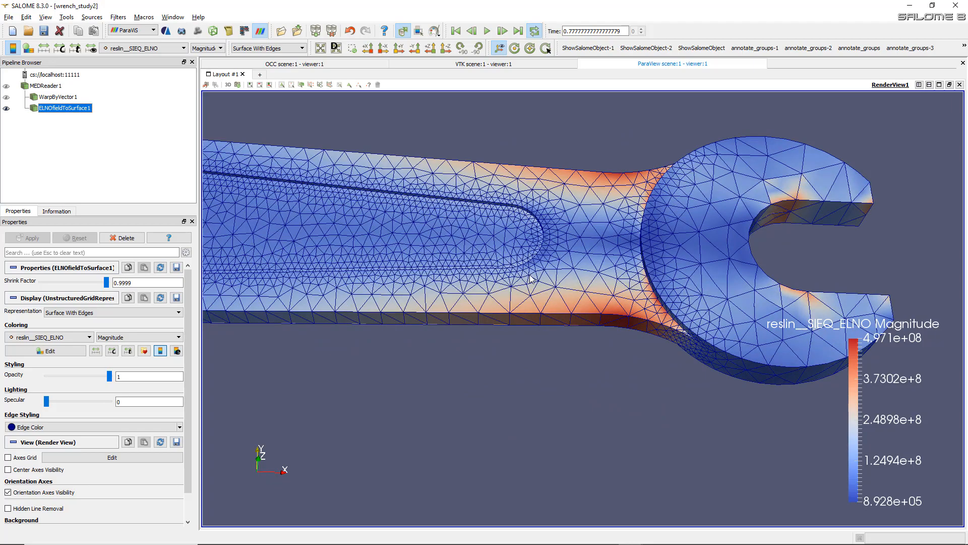
pyautogui.moveTo(363, 273); pyautogui.dragTo(415, 259, button='middle')
pyautogui.scroll(-3, 415, 258)
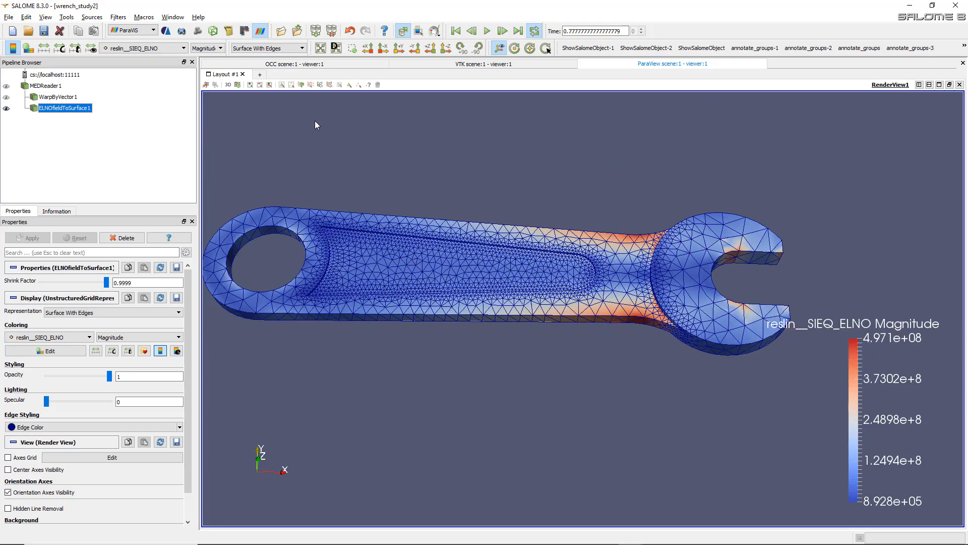
pyautogui.moveTo(430, 326); pyautogui.dragTo(374, 307)
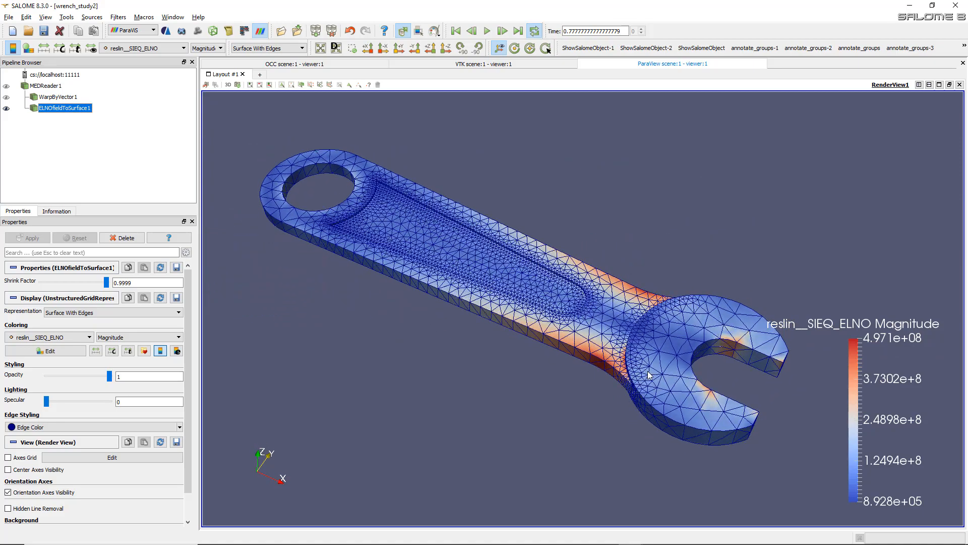
pyautogui.scroll(-1, 678, 374)
pyautogui.scroll(1, 677, 375)
pyautogui.scroll(2, 678, 374)
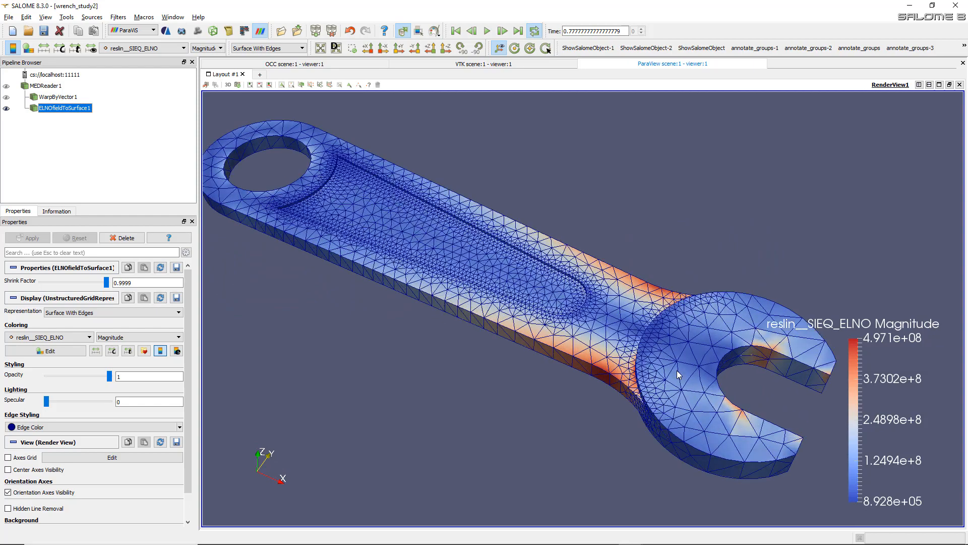
pyautogui.scroll(-1, 677, 371)
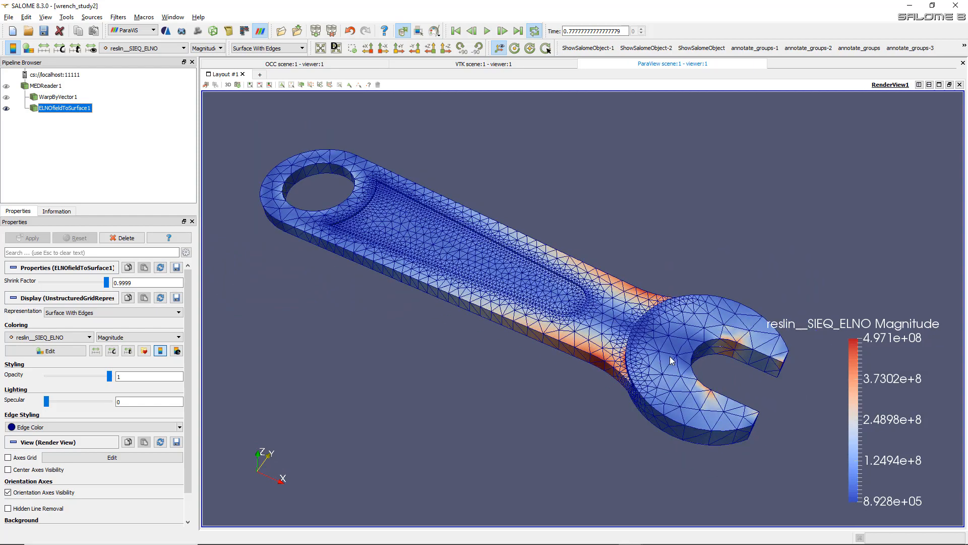
pyautogui.moveTo(670, 358)
pyautogui.mouseDown()
pyautogui.moveTo(673, 338)
pyautogui.moveTo(667, 356)
pyautogui.mouseUp()
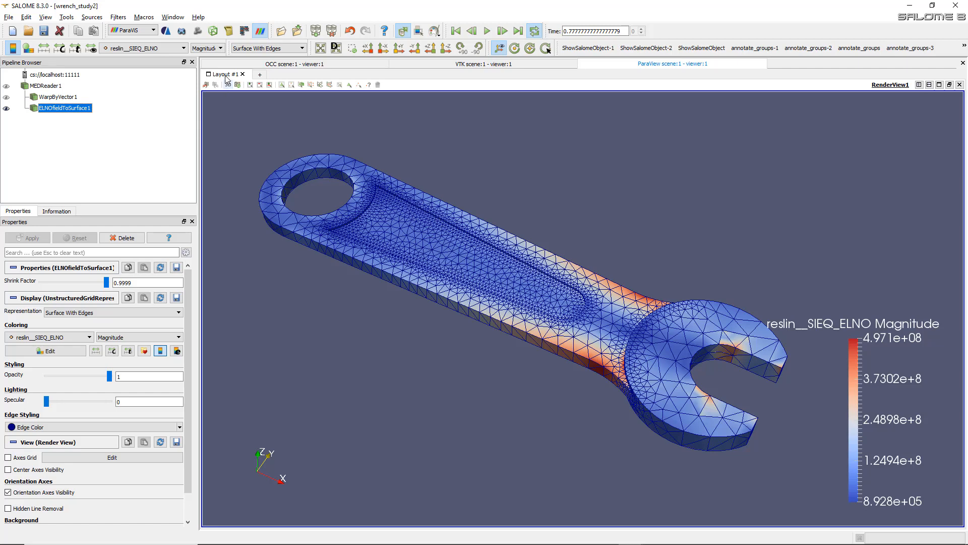
# - Switch to the Mesh module and list the face groups of Mesh_1
pyautogui.click(198, 31)
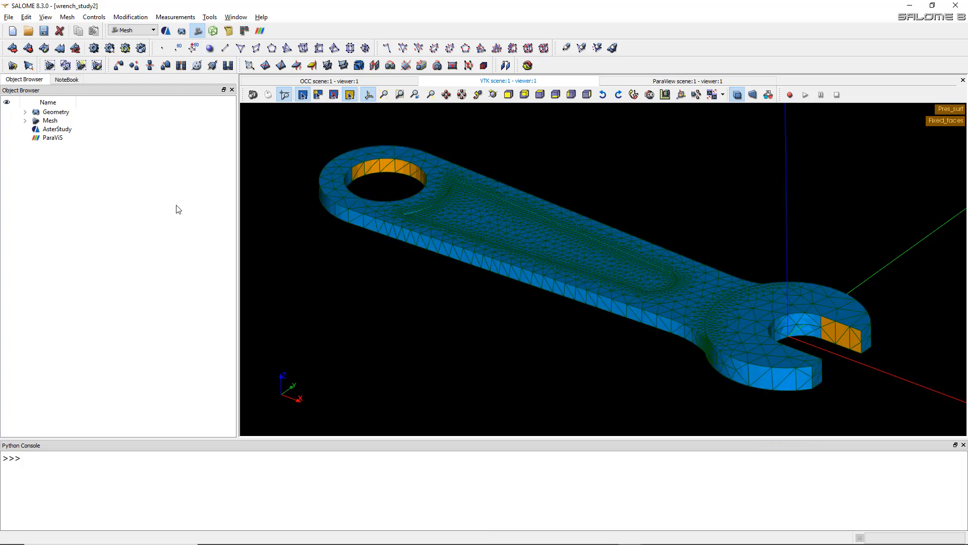
pyautogui.click(25, 120)
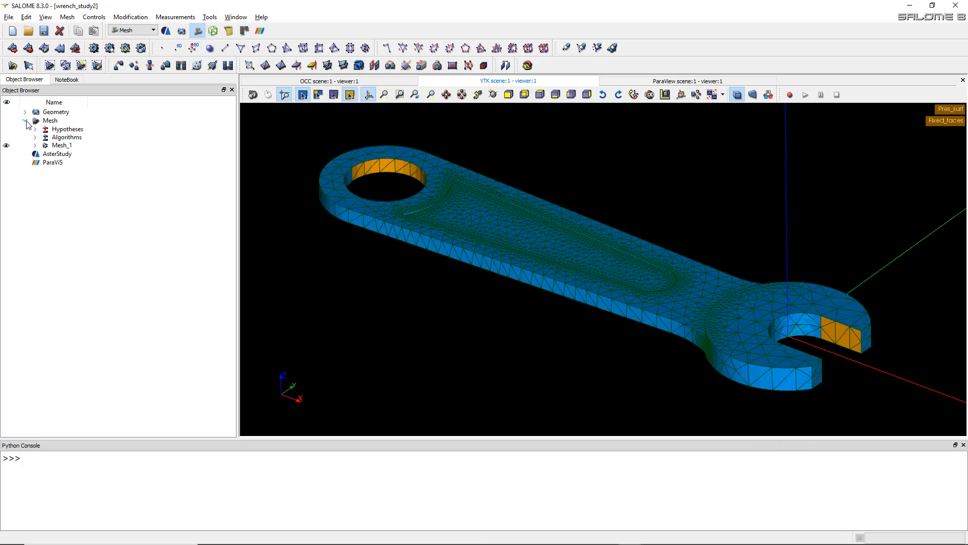
pyautogui.click(35, 145)
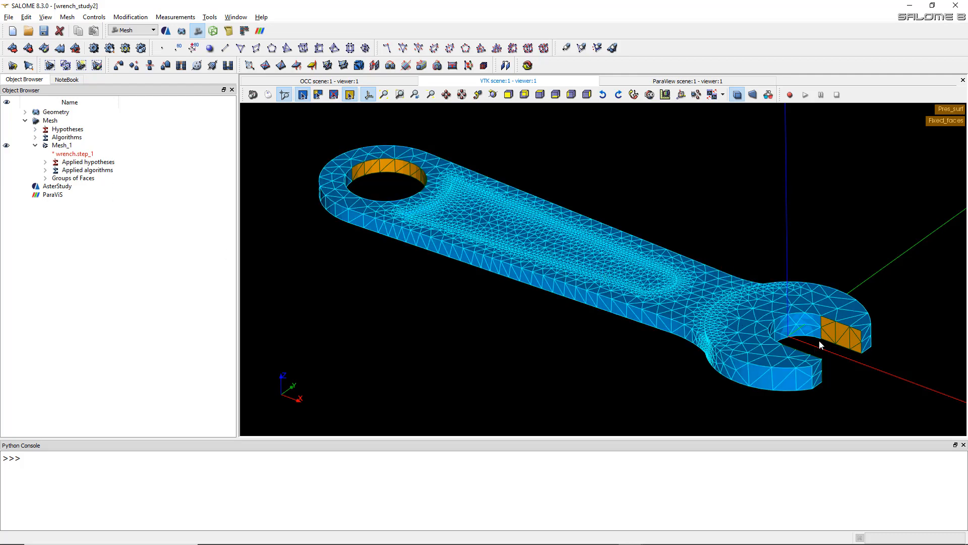
pyautogui.click(45, 178)
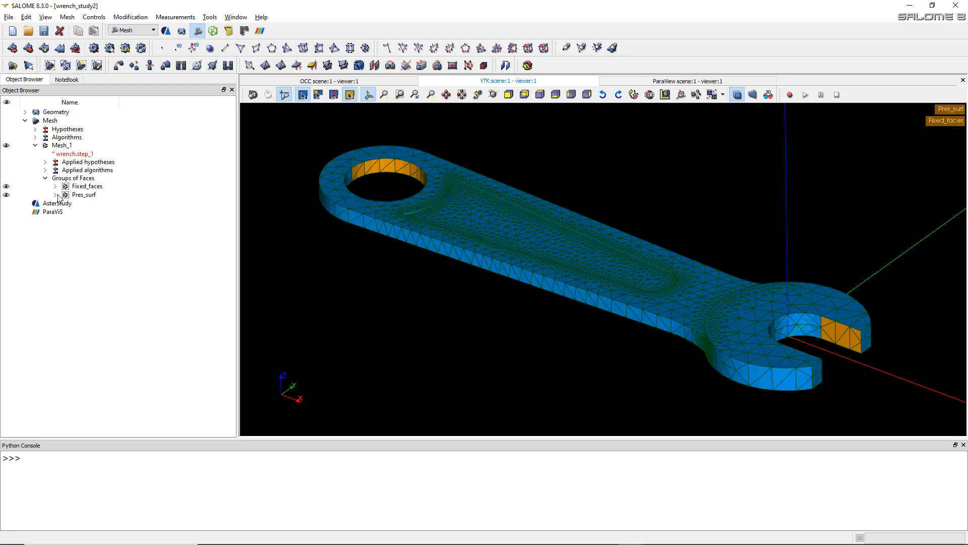
# - Delete the Pres_surf and Fixed_faces face groups from Mesh_1
pyautogui.click(86, 194)
pyautogui.rightClick(88, 196)
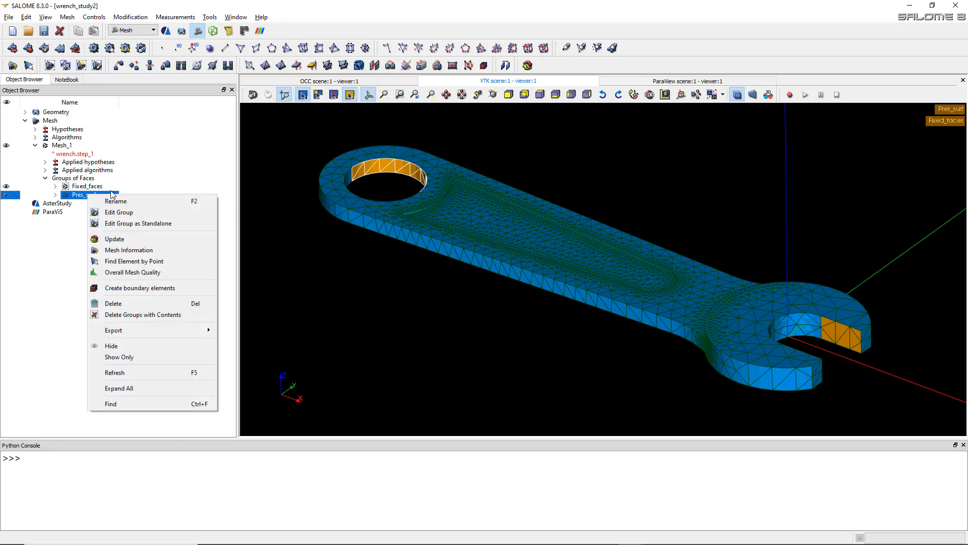
pyautogui.click(145, 307)
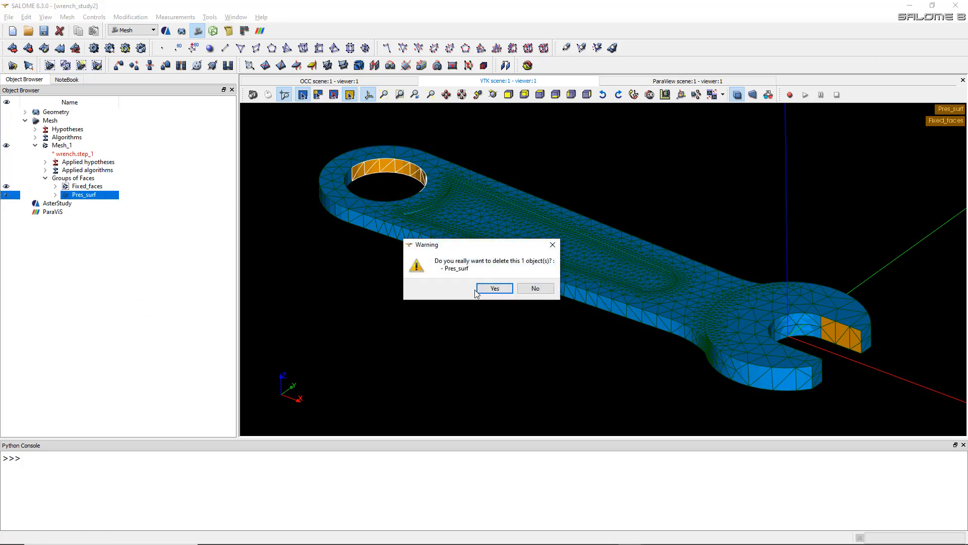
pyautogui.click(478, 291)
pyautogui.click(87, 186)
pyautogui.rightClick(88, 186)
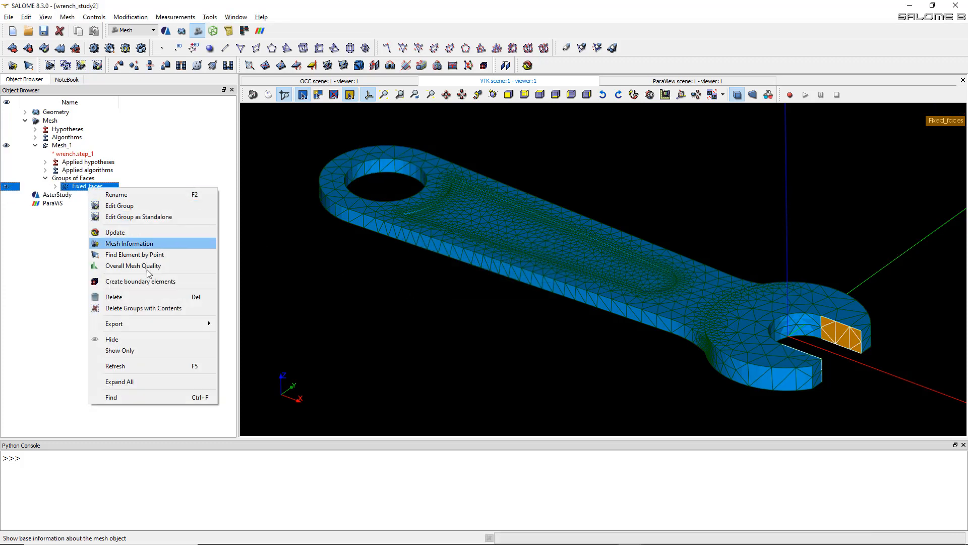
pyautogui.click(154, 297)
pyautogui.click(499, 288)
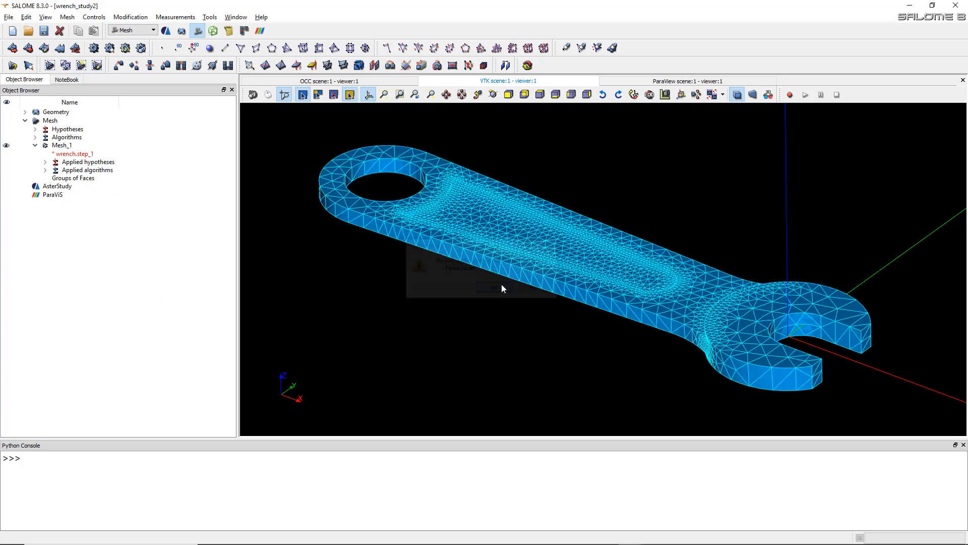
# - List Mesh_1's applied hypotheses and algorithms and clear its computed mesh data
pyautogui.click(45, 162)
pyautogui.click(45, 178)
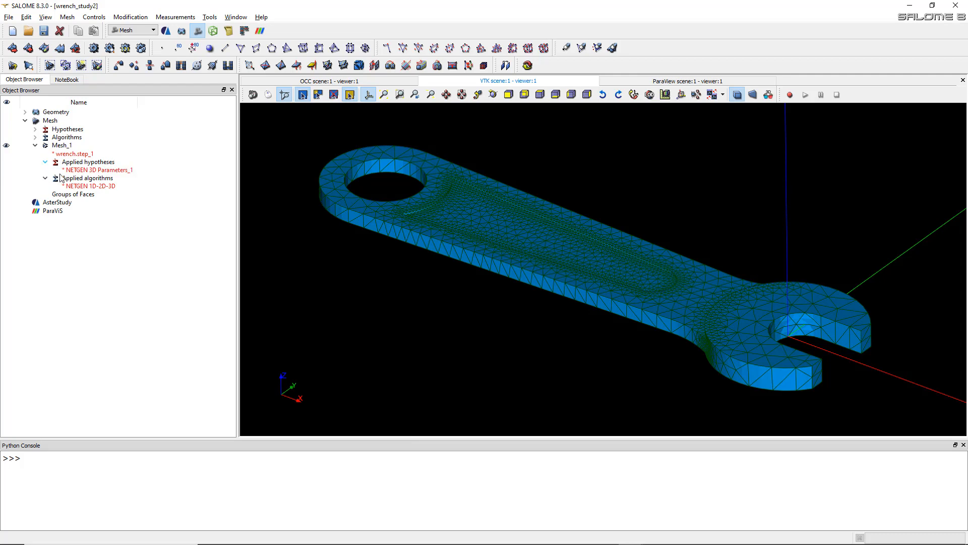
pyautogui.click(60, 146)
pyautogui.rightClick(60, 147)
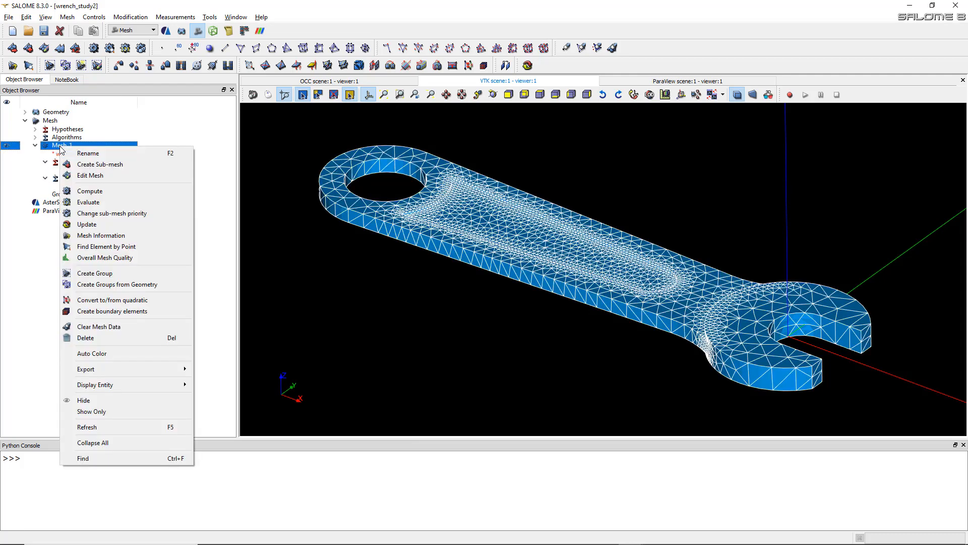
pyautogui.click(121, 327)
# - Set the maximum element size of the NETGEN 3D Parameters_1 hypothesis to 0.005
pyautogui.click(91, 171)
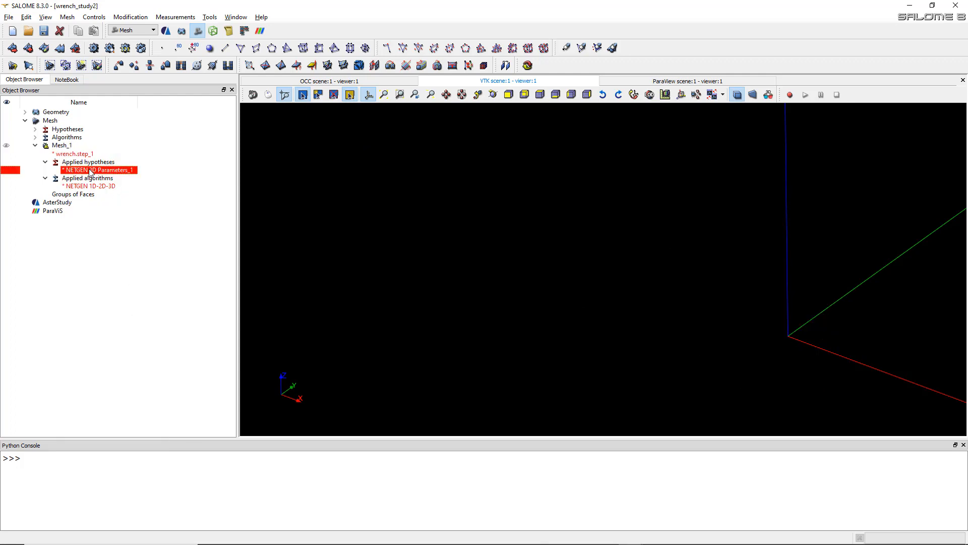
pyautogui.rightClick(99, 171)
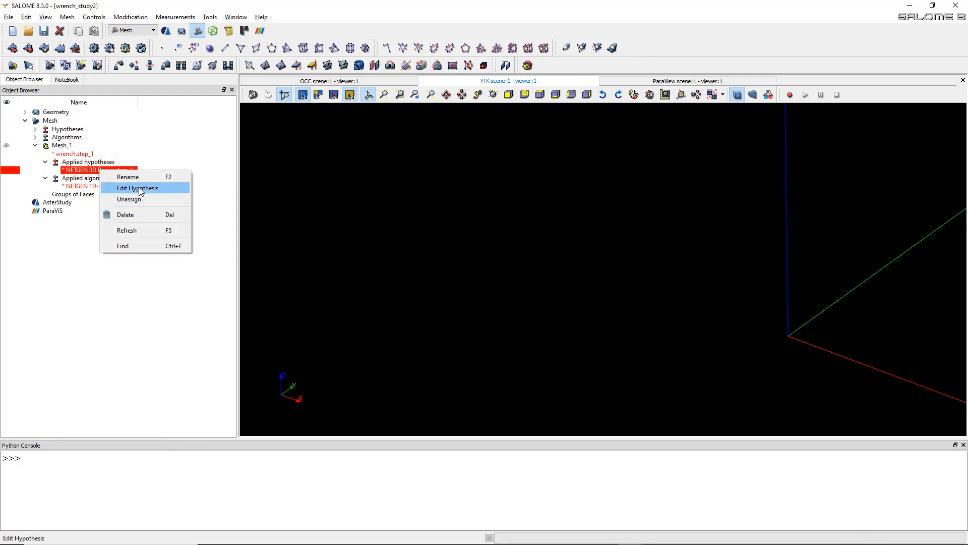
pyautogui.click(140, 190)
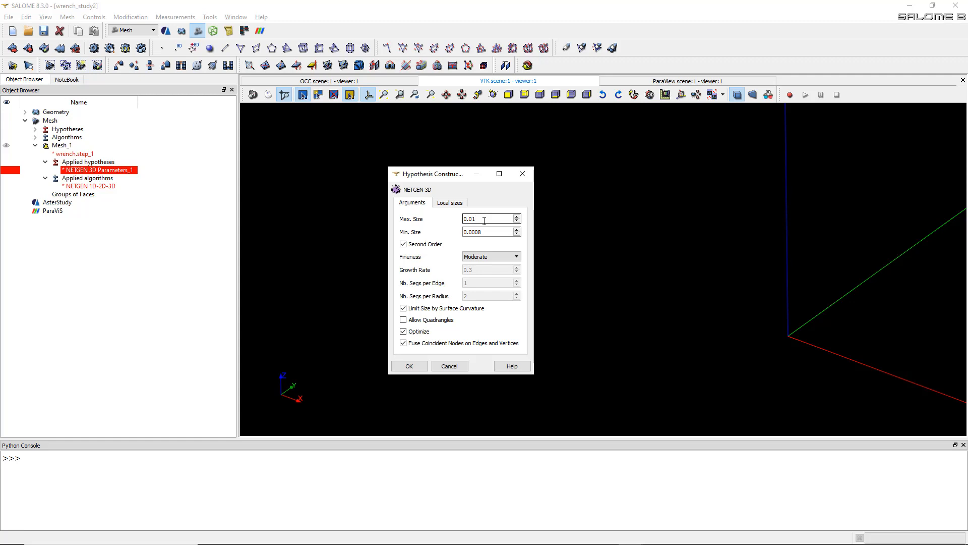
pyautogui.press('BackSpace')
pyautogui.write('0')
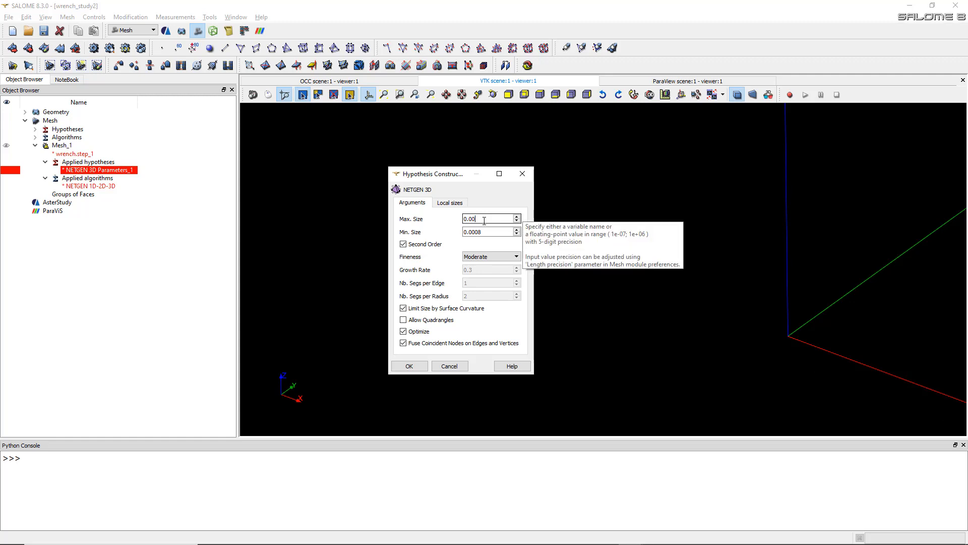
pyautogui.write('5')
pyautogui.click(493, 233)
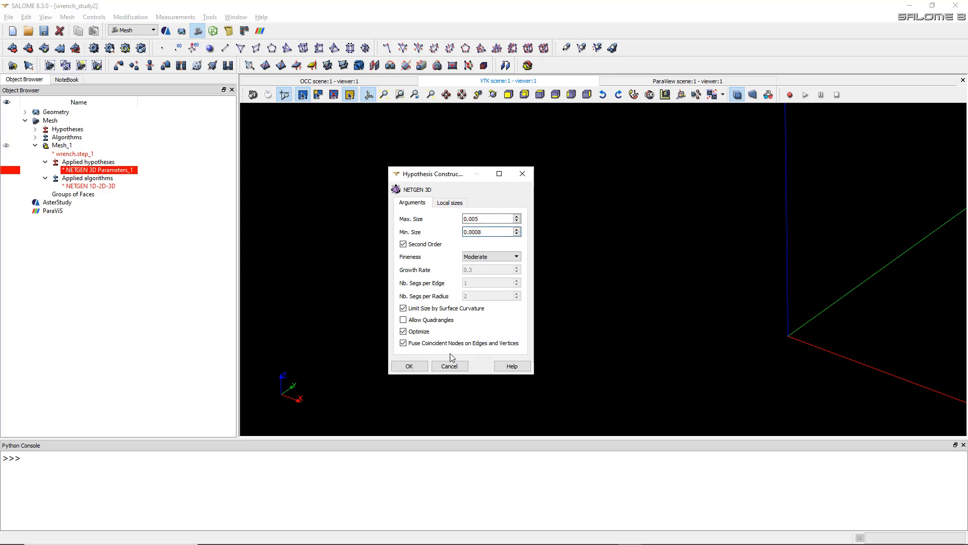
pyautogui.click(419, 368)
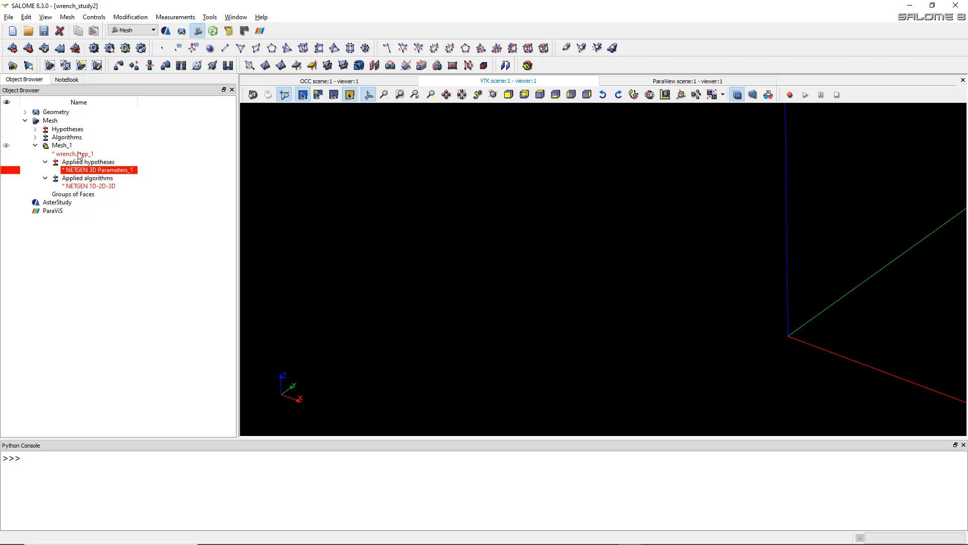
# - Compute Mesh_1 with the 0.005 maximum element size and dismiss the computation report
pyautogui.click(69, 145)
pyautogui.rightClick(69, 146)
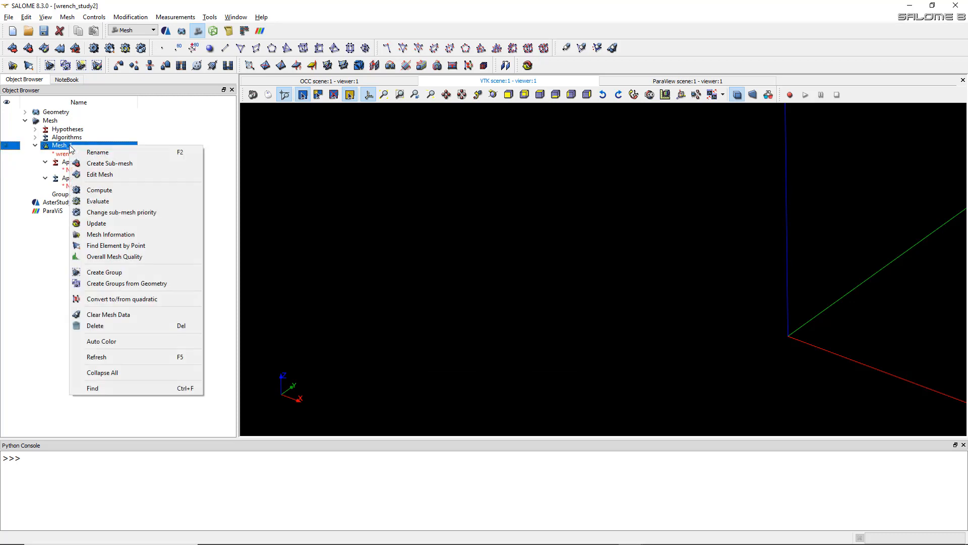
pyautogui.click(108, 190)
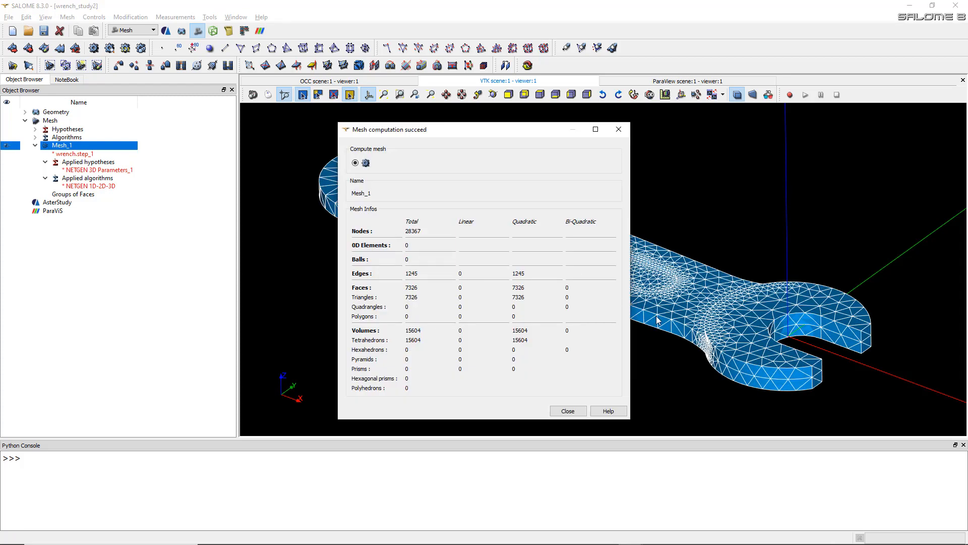
pyautogui.click(561, 411)
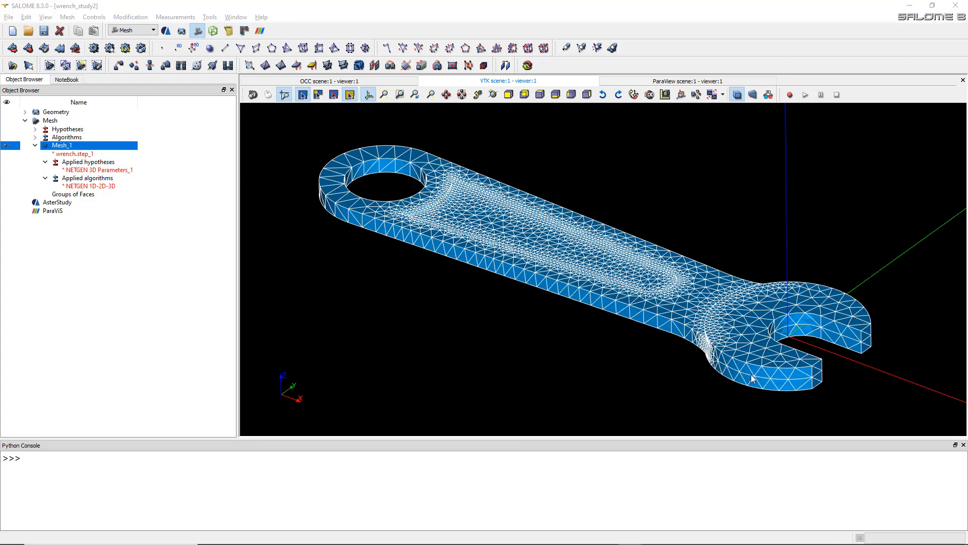
# - Examine the element density at the jaw end and measure the bounding box of Mesh_1
pyautogui.scroll(5, 830, 383)
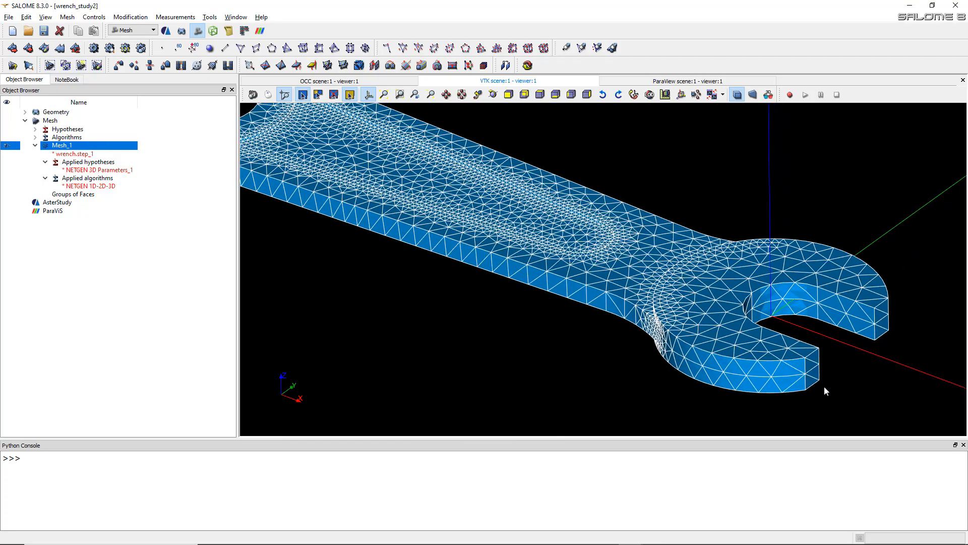
pyautogui.scroll(5, 824, 387)
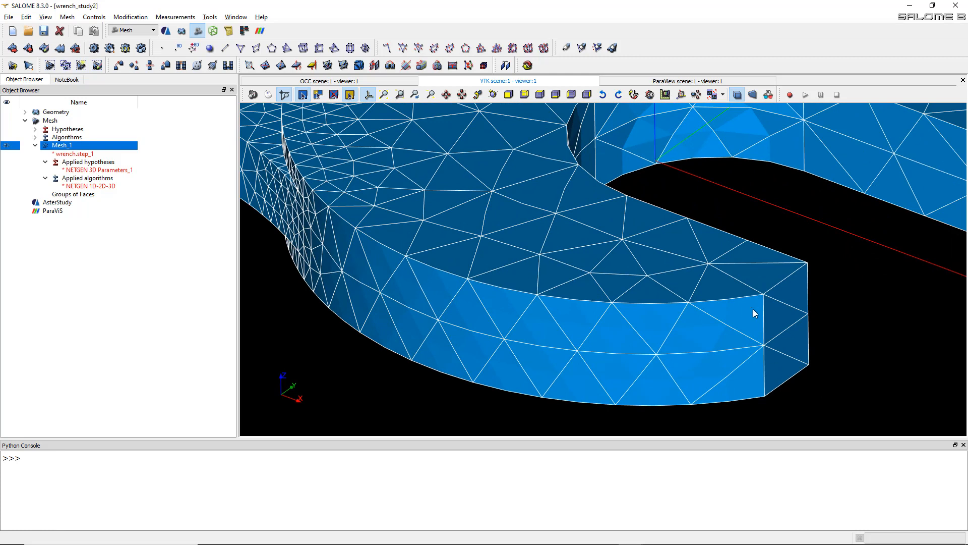
pyautogui.click(176, 17)
pyautogui.moveTo(190, 31)
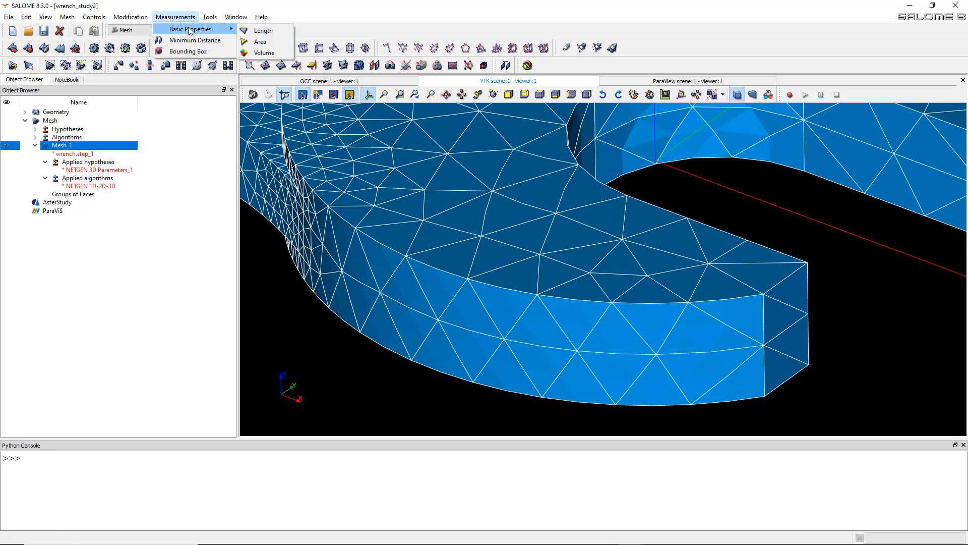
pyautogui.click(216, 53)
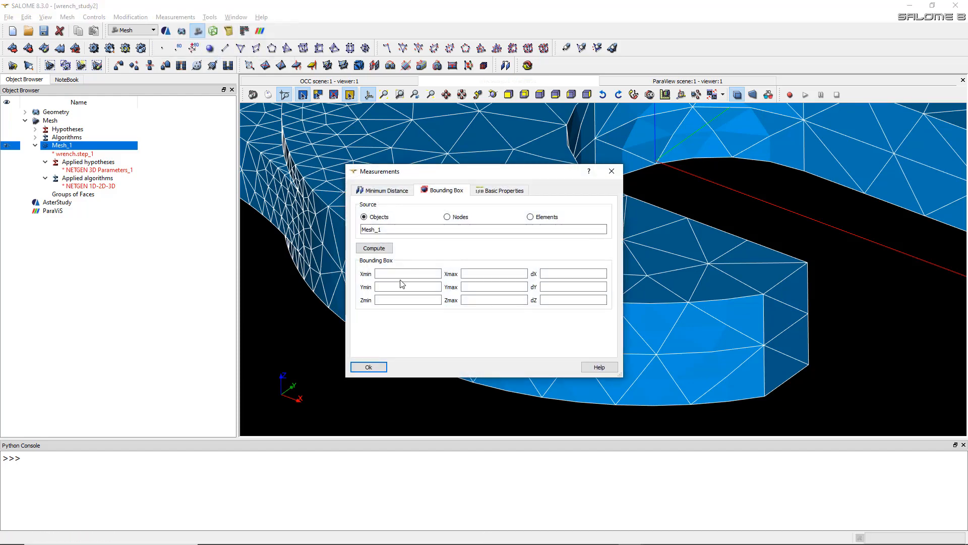
pyautogui.click(373, 249)
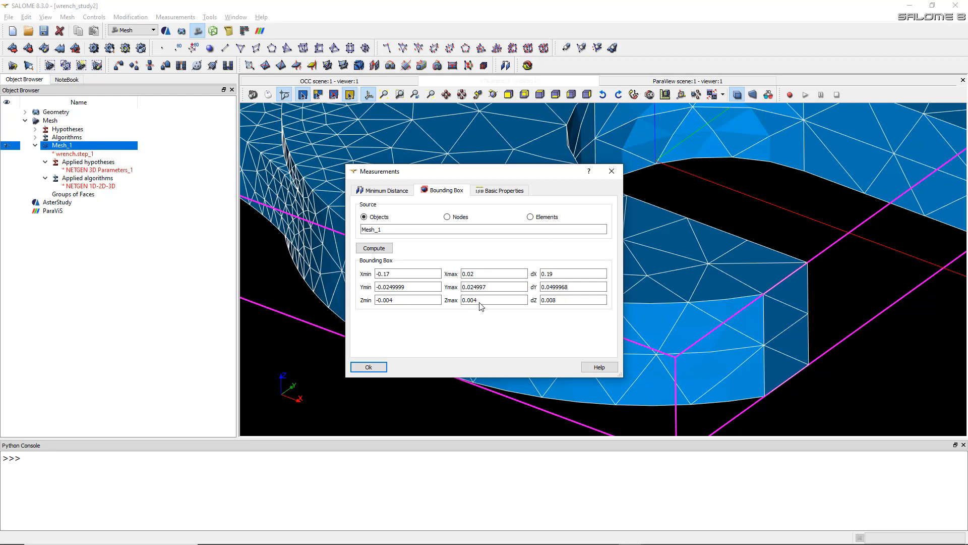
pyautogui.click(369, 367)
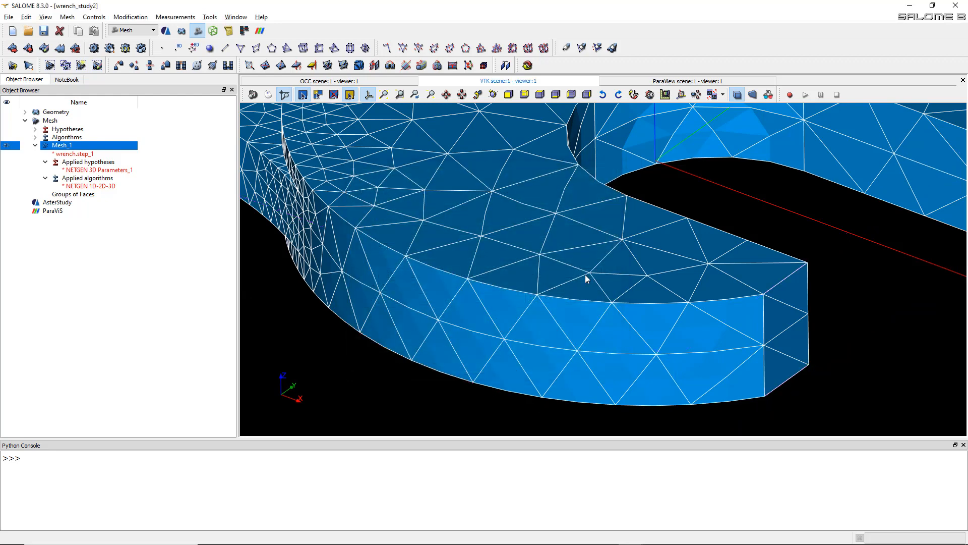
# - Clear Mesh_1's computed data and set the NETGEN 3D Parameters_1 maximum element size to 0.001
pyautogui.scroll(-3, 530, 309)
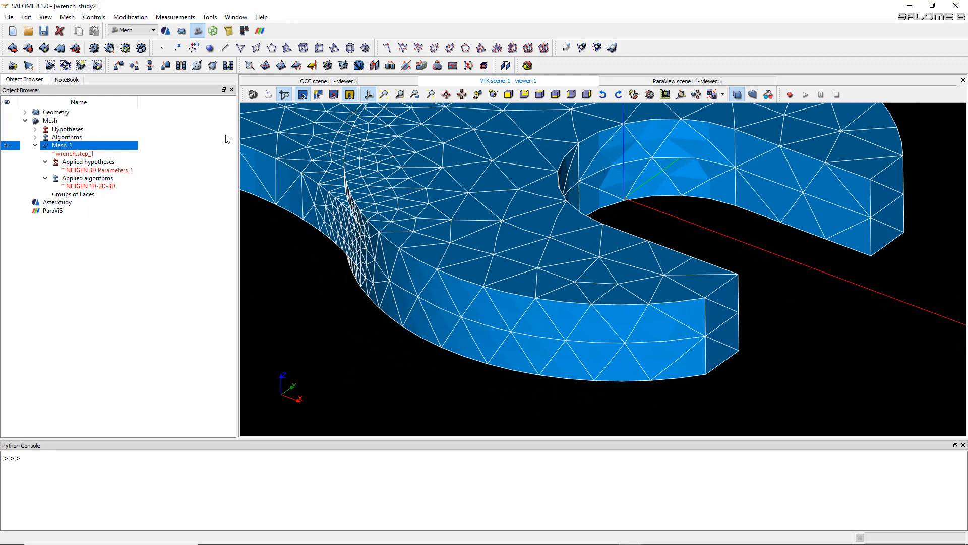
pyautogui.rightClick(74, 147)
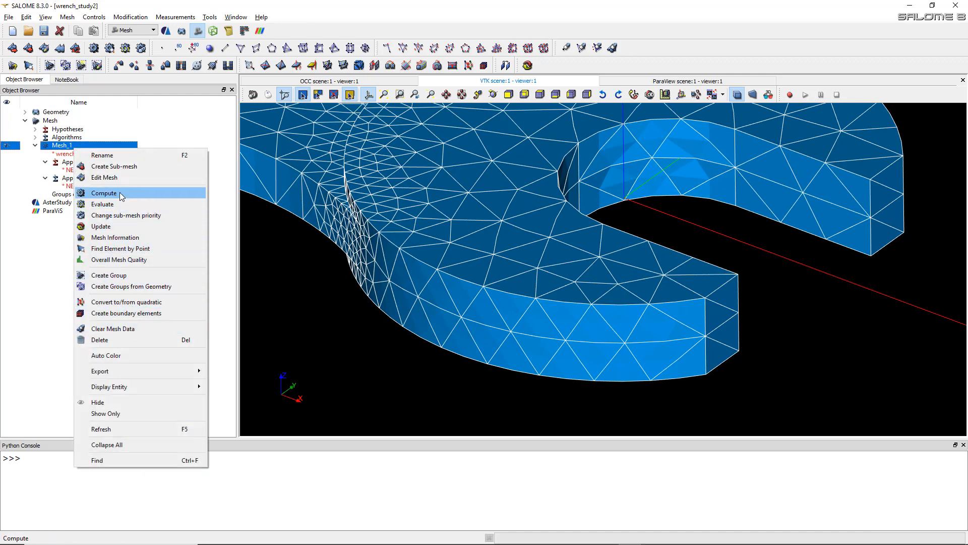
pyautogui.click(142, 331)
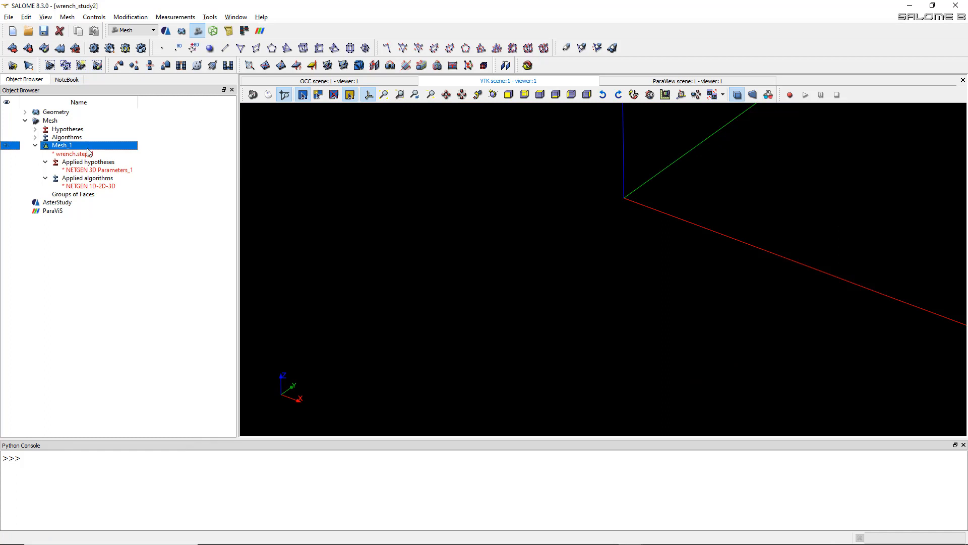
pyautogui.rightClick(94, 171)
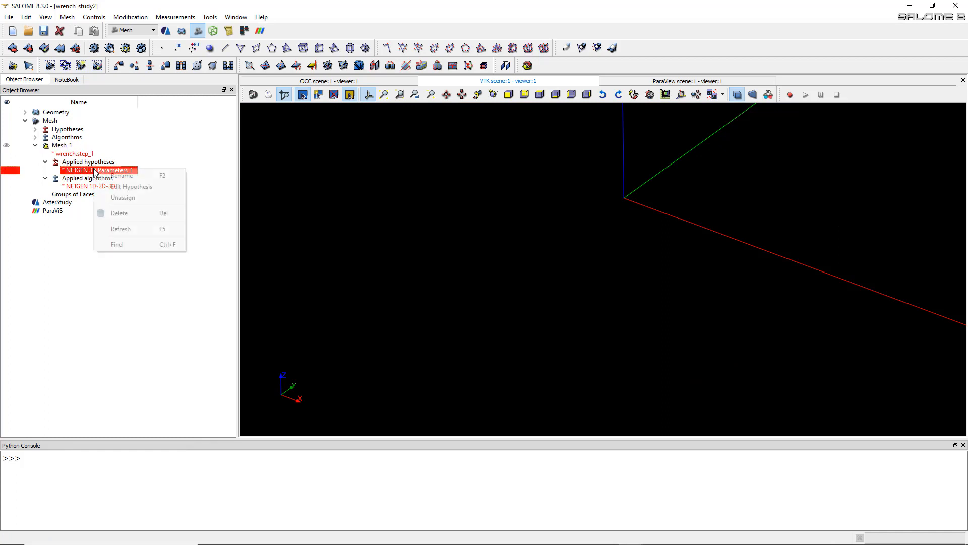
pyautogui.click(138, 188)
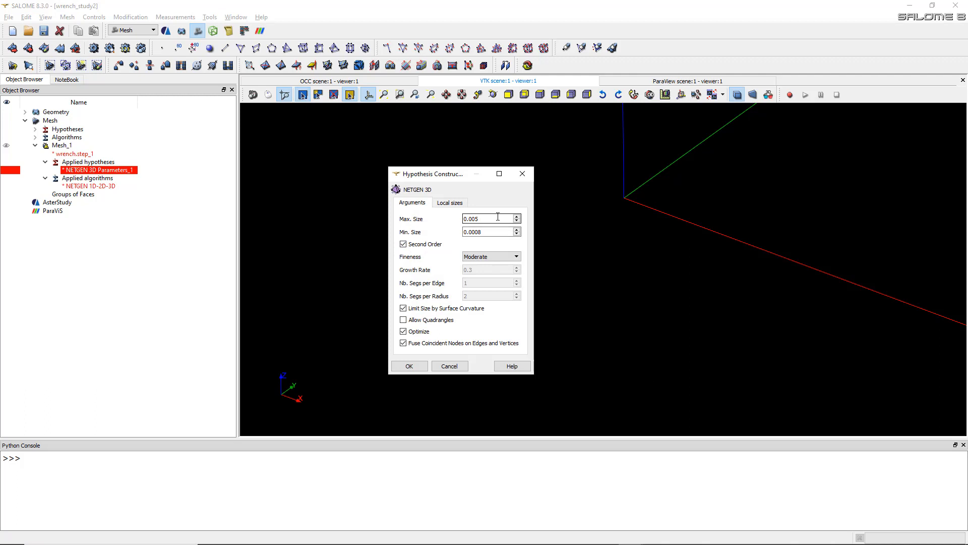
pyautogui.press('BackSpace')
pyautogui.write('1')
pyautogui.click(413, 365)
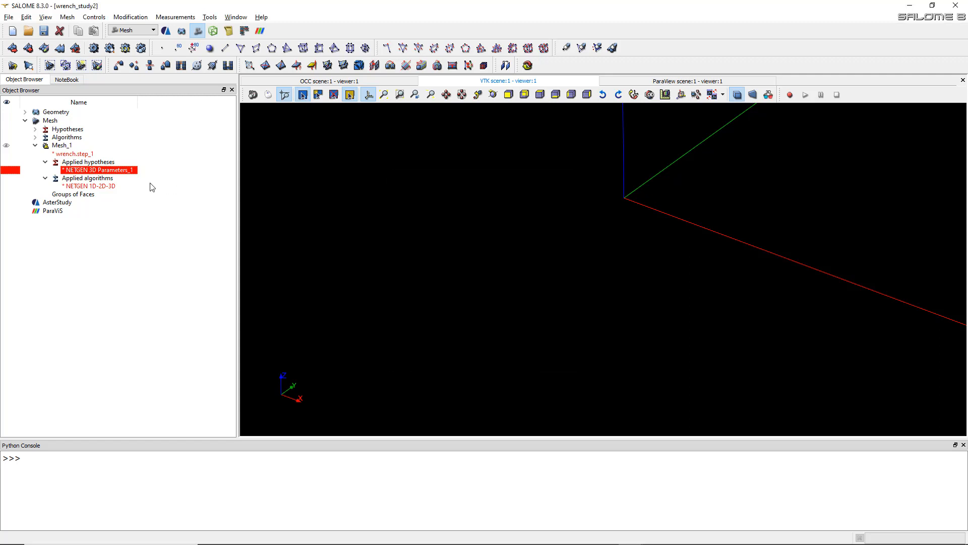
# - Compute Mesh_1 with the 0.001 maximum element size, inspect the jaw mesh and dismiss the computation report
pyautogui.rightClick(62, 146)
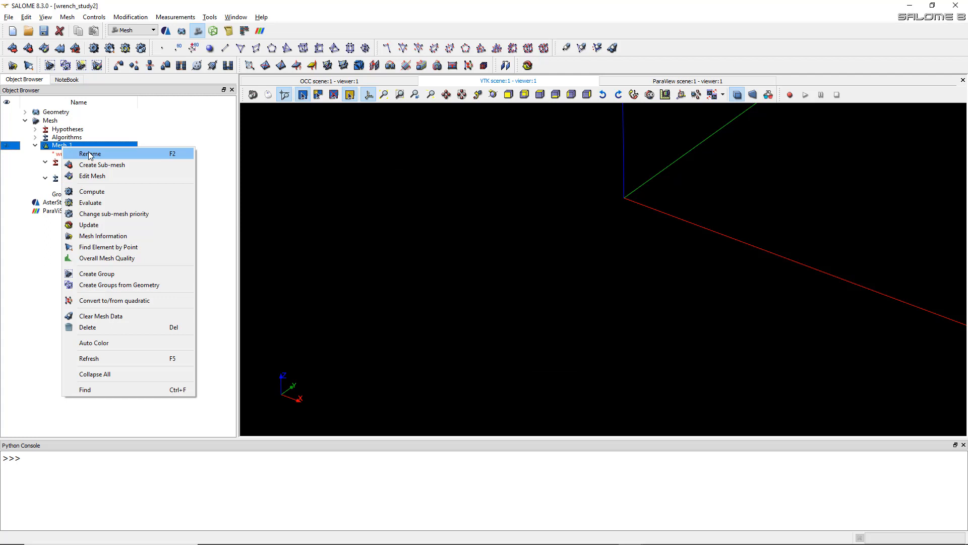
pyautogui.click(92, 191)
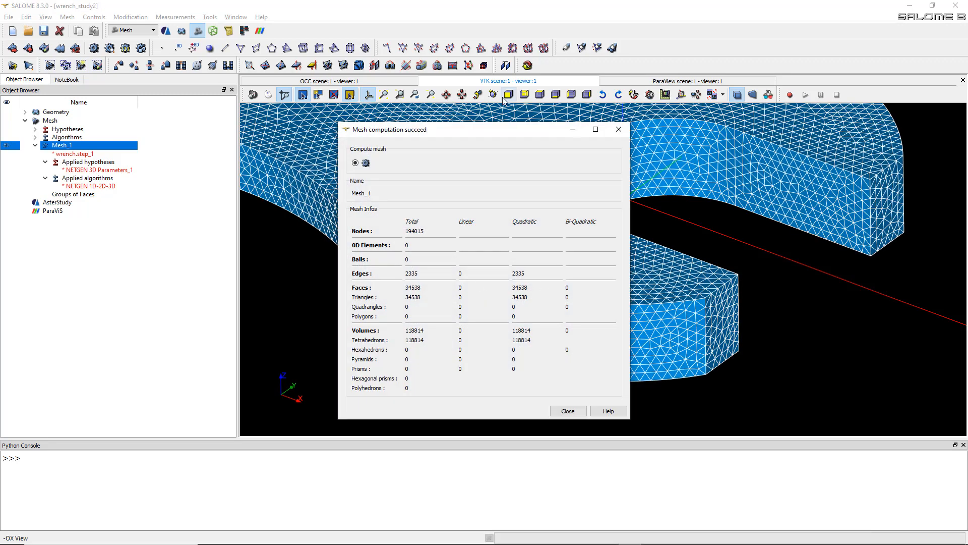
pyautogui.moveTo(530, 132); pyautogui.dragTo(313, 130)
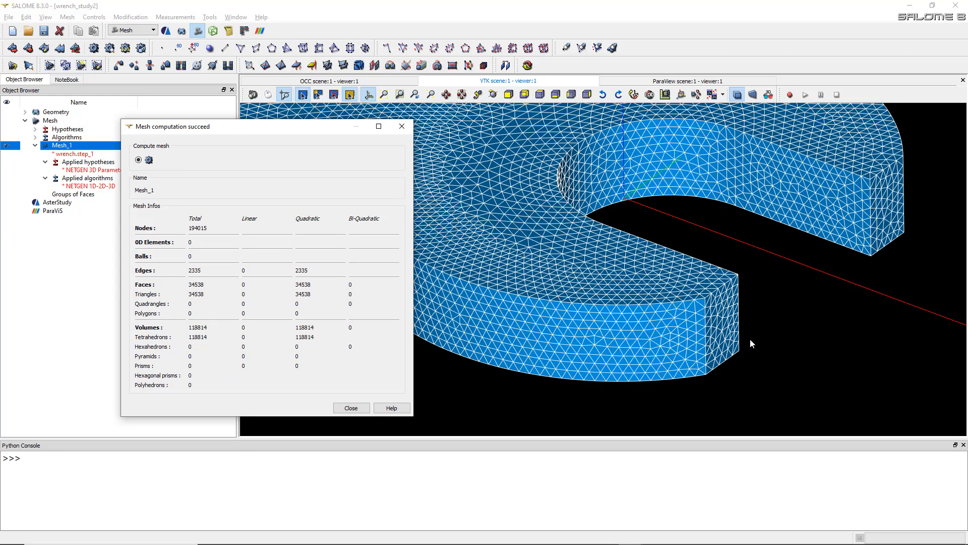
pyautogui.click(351, 407)
pyautogui.scroll(-5, 564, 297)
pyautogui.scroll(-5, 507, 223)
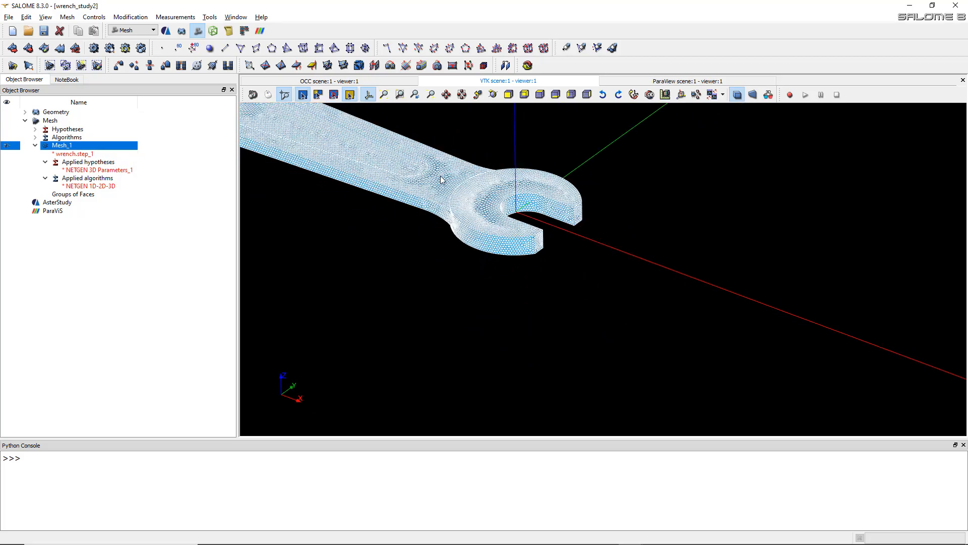
# - Examine the Mesh_1 element density along the handle, around the ring end and at the jaw tips
pyautogui.scroll(10, 303, 125)
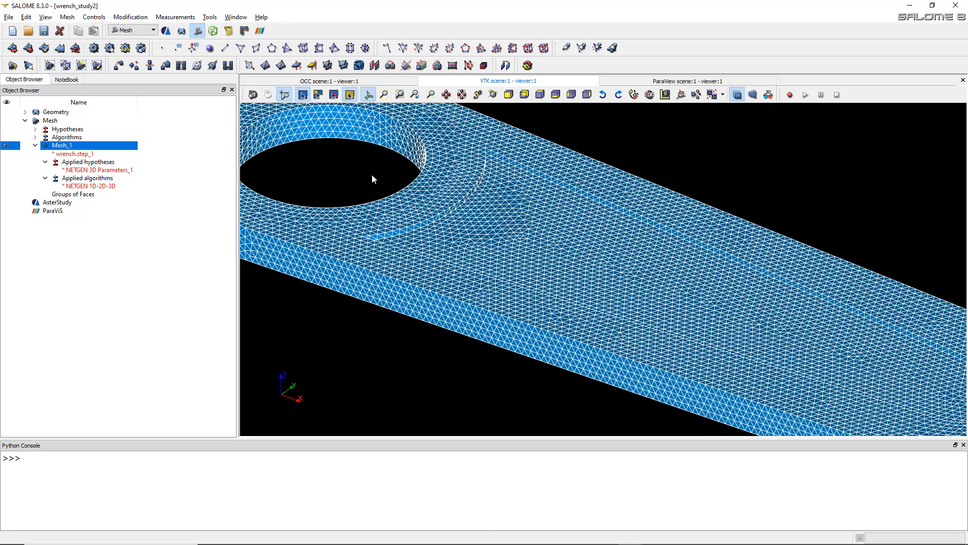
pyautogui.scroll(-3, 372, 174)
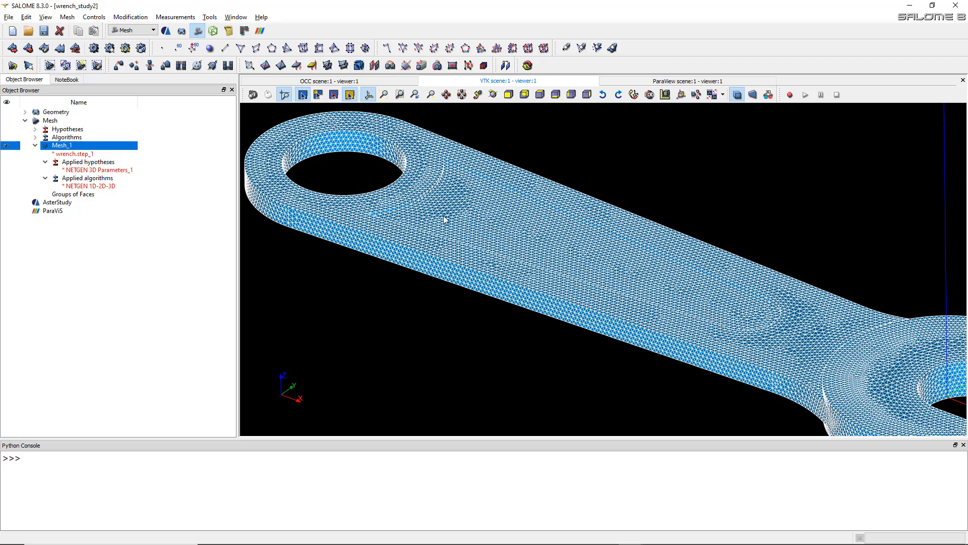
pyautogui.scroll(-4, 452, 184)
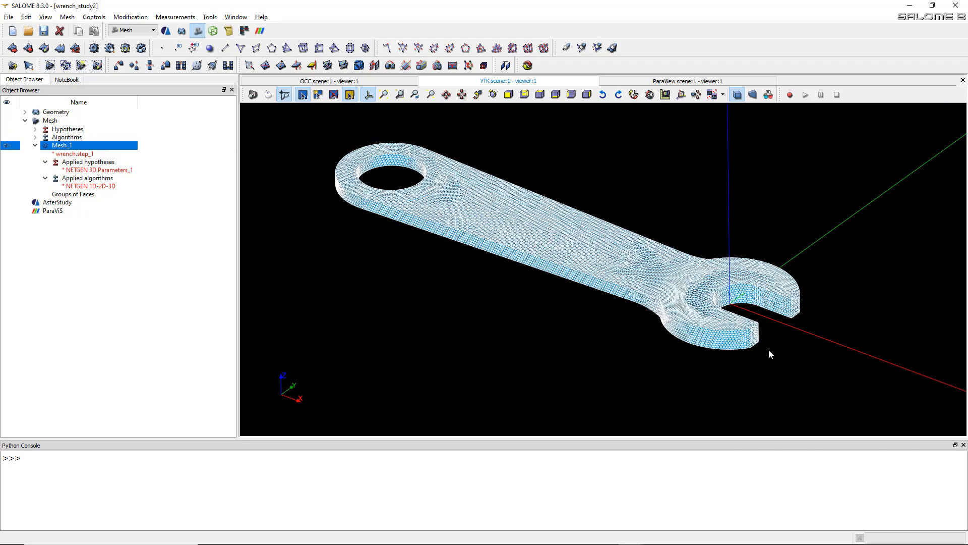
pyautogui.scroll(5, 770, 350)
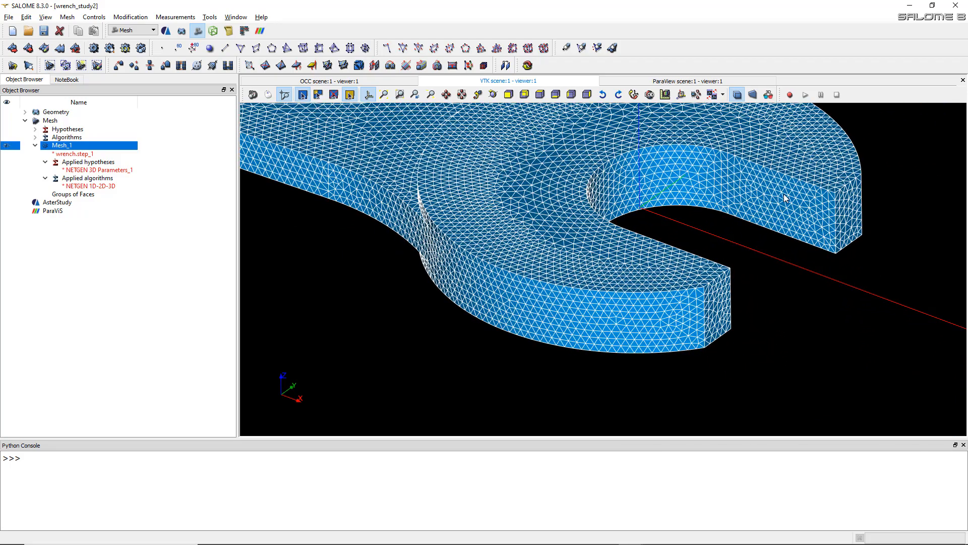
pyautogui.scroll(3, 711, 171)
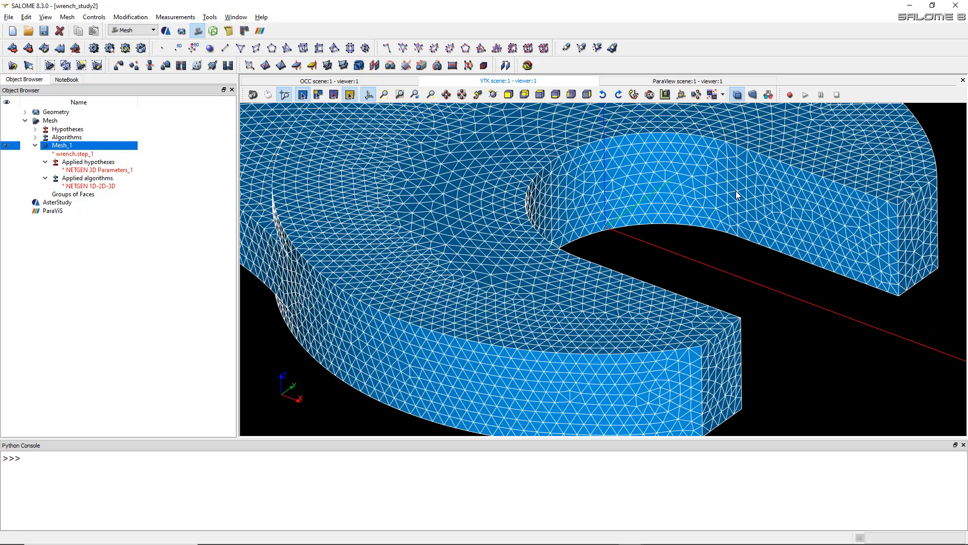
pyautogui.scroll(-4, 737, 191)
pyautogui.scroll(5, 707, 332)
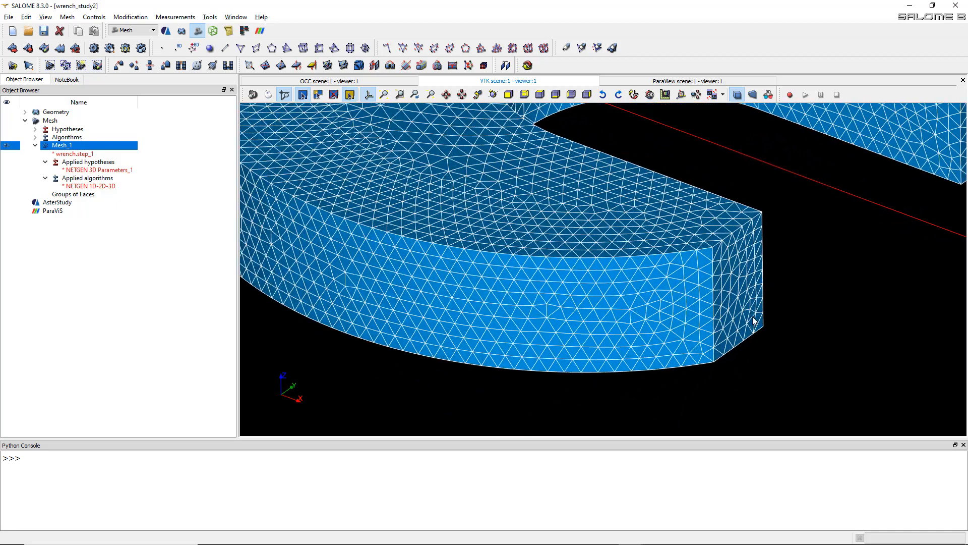
pyautogui.scroll(2, 755, 320)
pyautogui.scroll(-6, 665, 320)
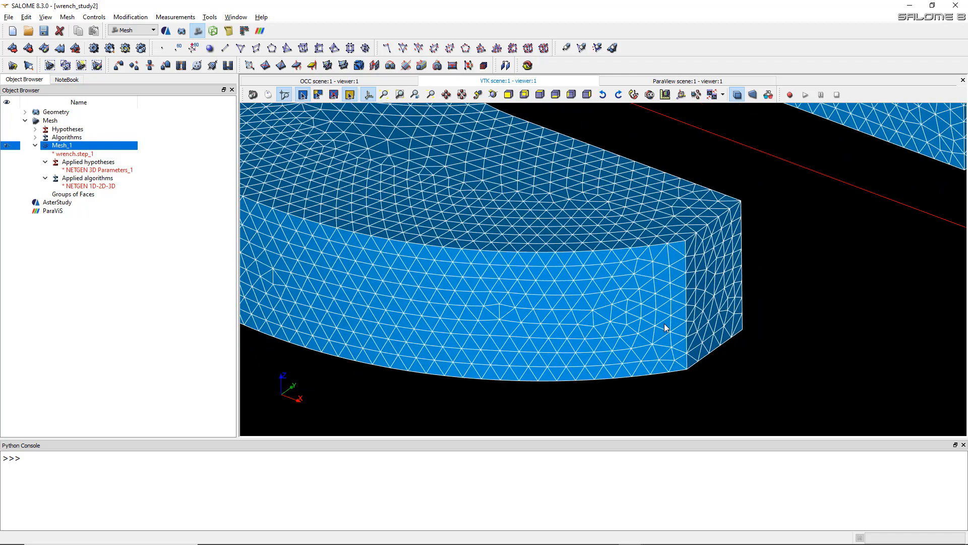
pyautogui.scroll(5, 665, 320)
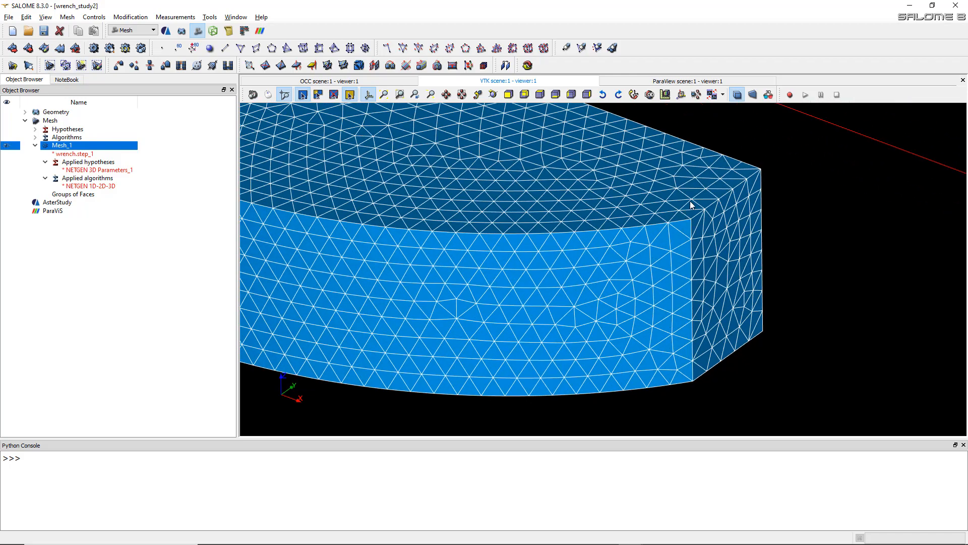
pyautogui.scroll(-2, 690, 204)
pyautogui.scroll(-4, 671, 333)
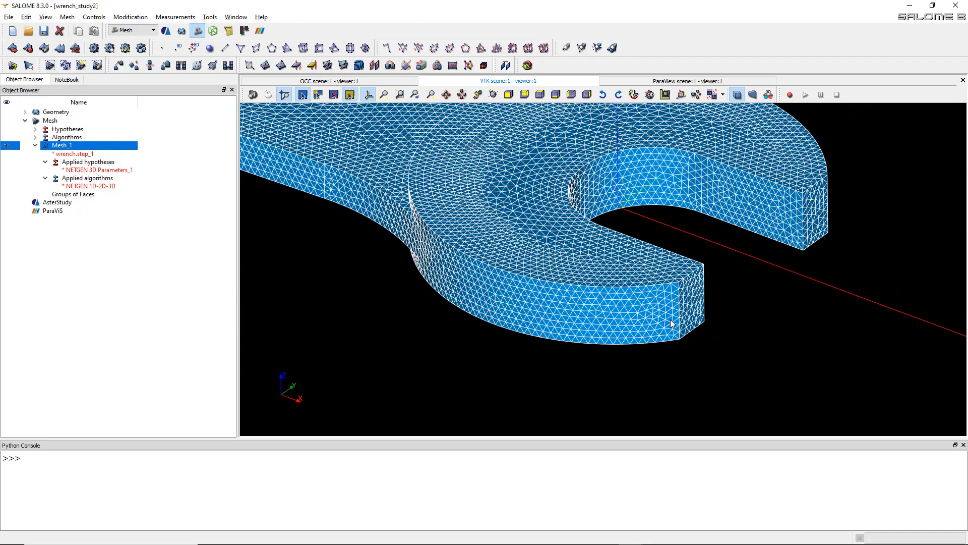
pyautogui.scroll(-6, 671, 323)
pyautogui.scroll(2, 671, 322)
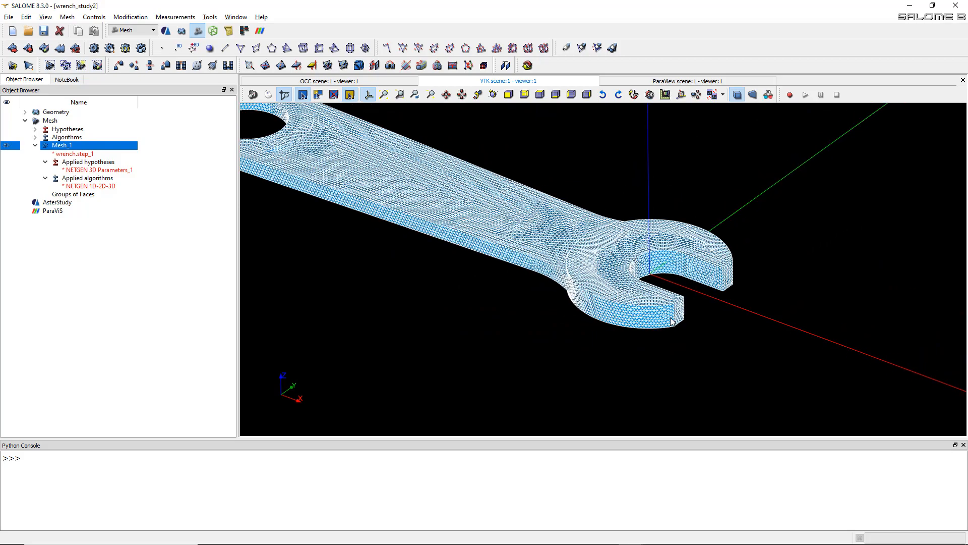
pyautogui.scroll(8, 672, 321)
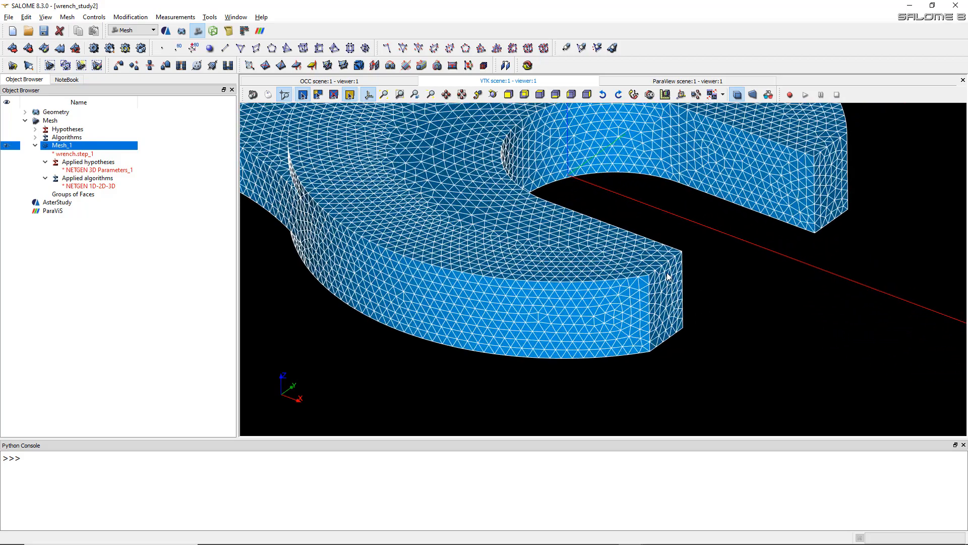
pyautogui.scroll(1, 668, 278)
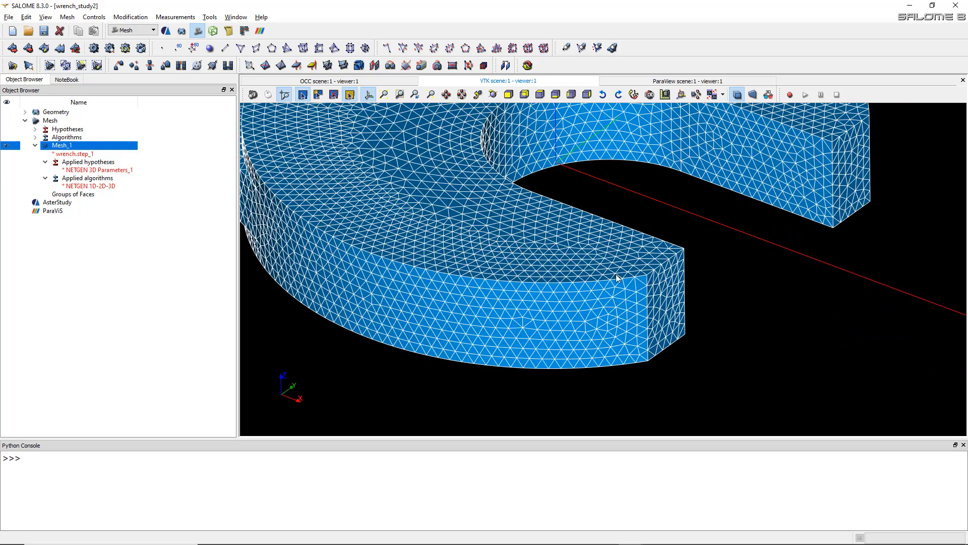
# - Clear Mesh_1's computed data and set the NETGEN 3D Parameters_1 maximum element size to 0.002
pyautogui.click(94, 170)
pyautogui.rightClick(102, 170)
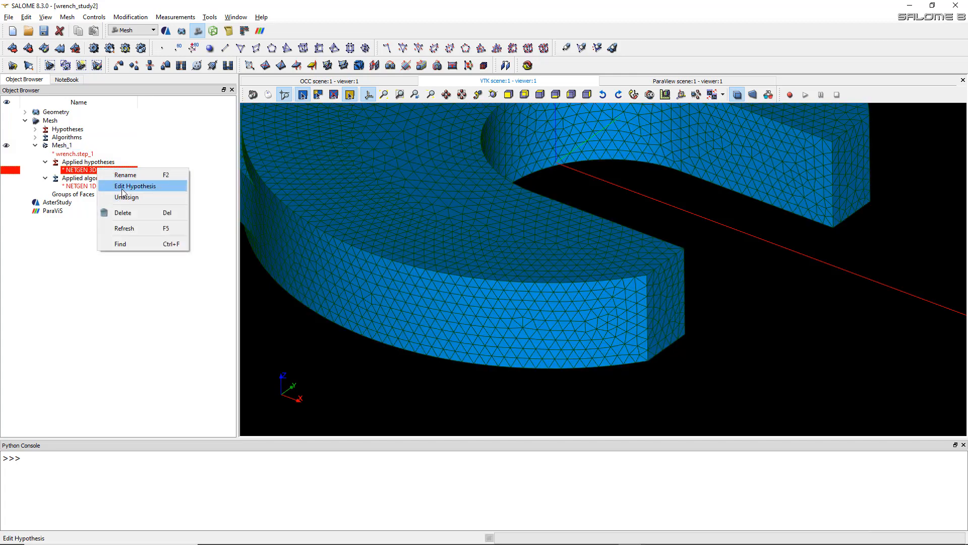
pyautogui.click(66, 154)
pyautogui.rightClick(65, 146)
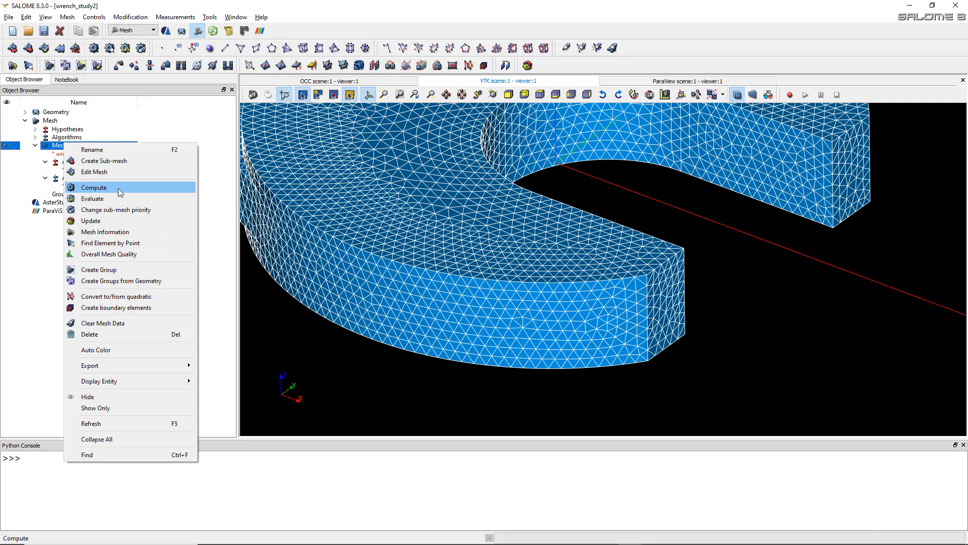
pyautogui.click(116, 324)
pyautogui.click(82, 170)
pyautogui.rightClick(84, 171)
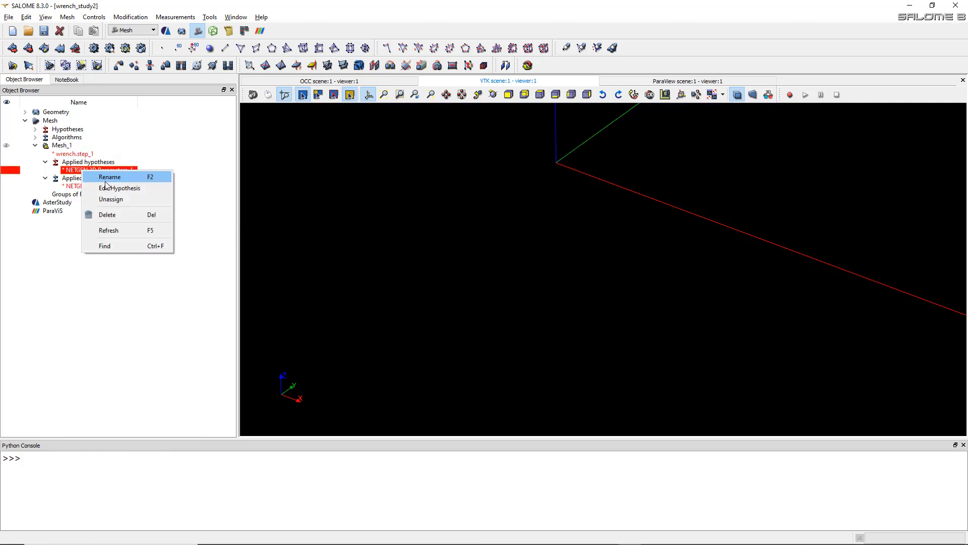
pyautogui.click(111, 188)
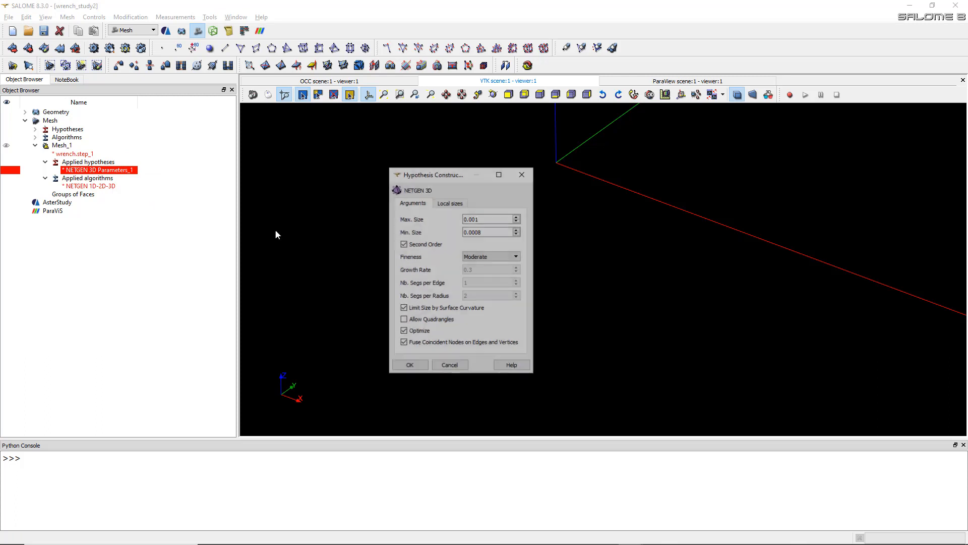
pyautogui.click(487, 222)
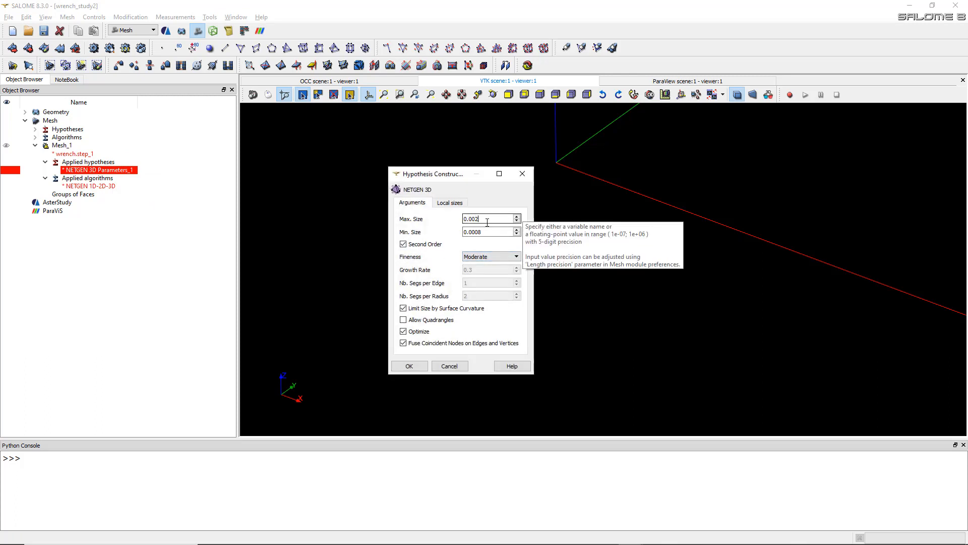
pyautogui.press('BackSpace')
pyautogui.write('2')
pyautogui.click(409, 367)
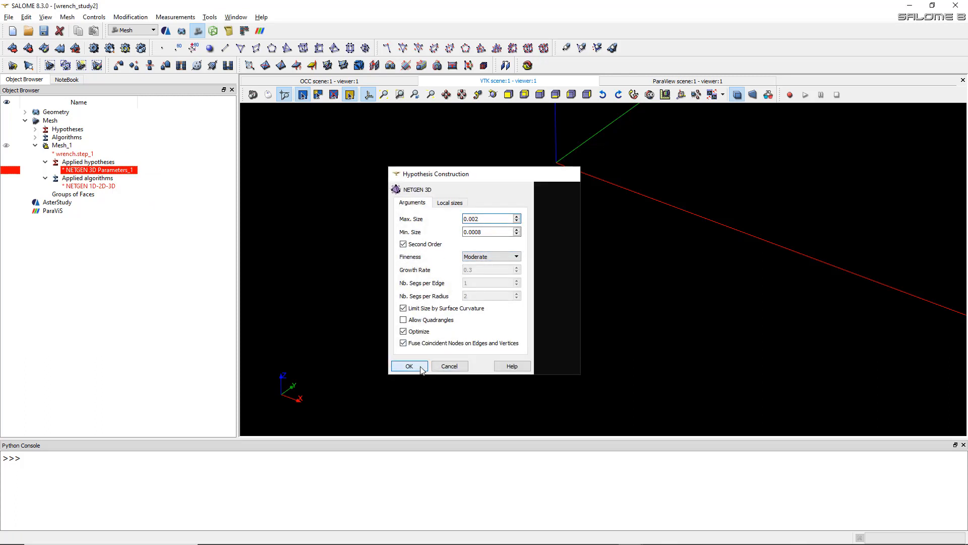
# - Compute Mesh_1 with the 0.002 maximum element size and inspect the mesh around the wrench's ring end
pyautogui.rightClick(65, 146)
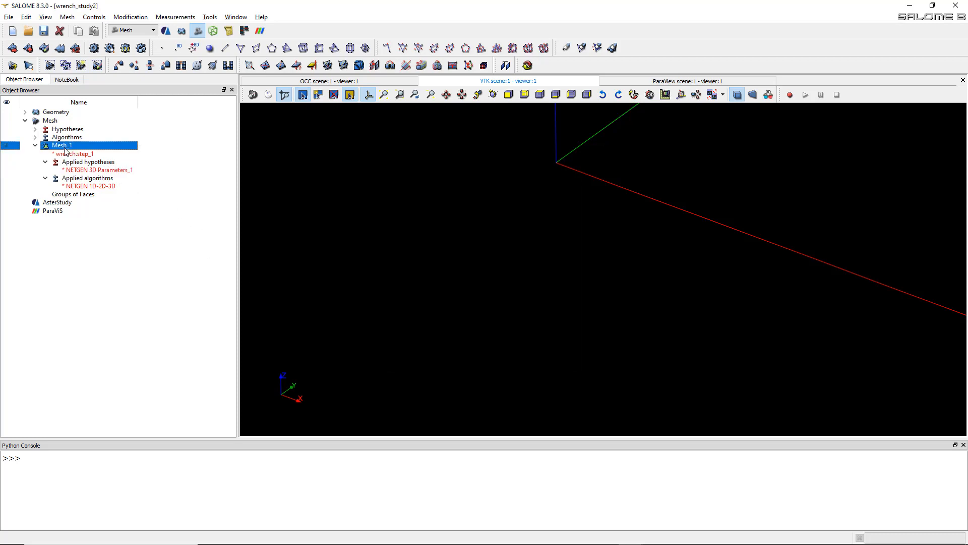
pyautogui.click(96, 191)
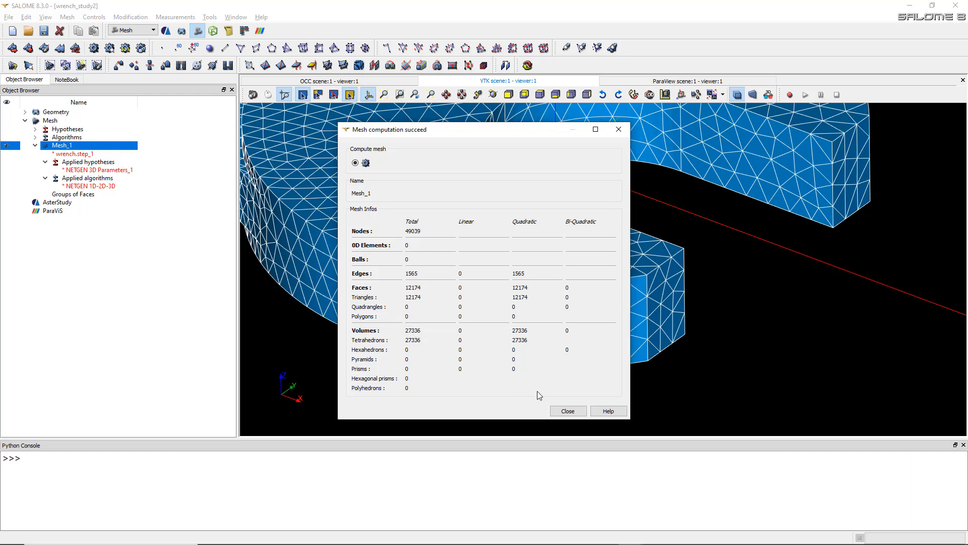
pyautogui.click(568, 411)
pyautogui.scroll(-6, 536, 277)
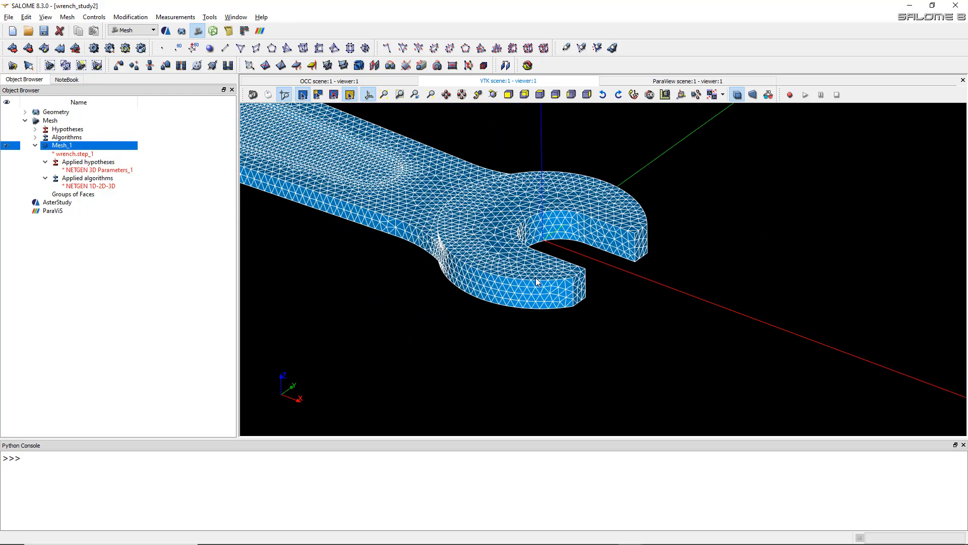
pyautogui.scroll(-5, 536, 278)
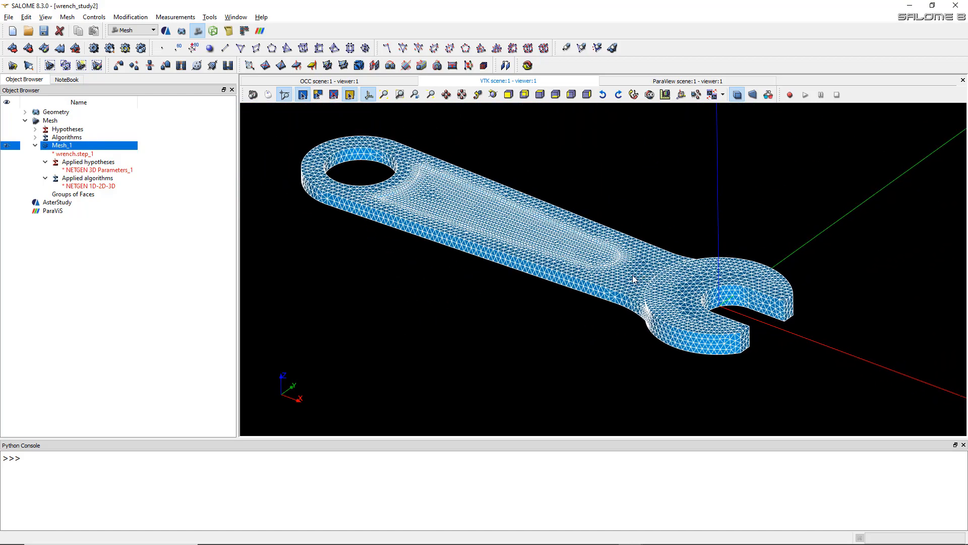
pyautogui.scroll(8, 342, 187)
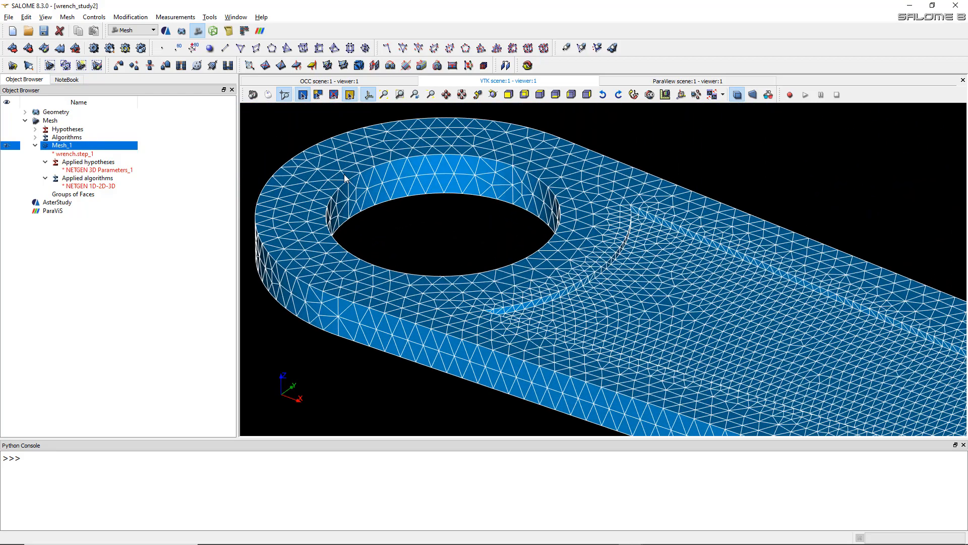
pyautogui.scroll(2, 427, 167)
pyautogui.scroll(-3, 468, 186)
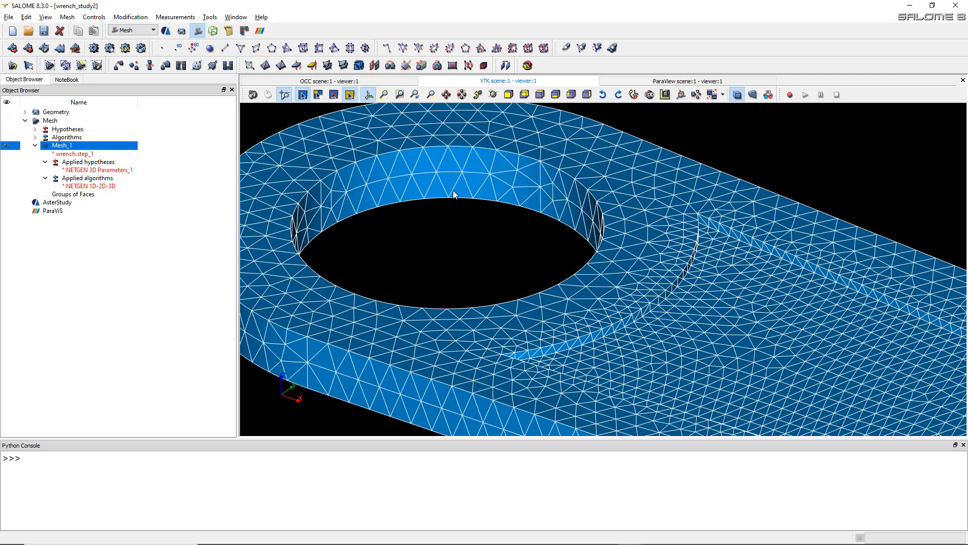
pyautogui.scroll(-5, 459, 169)
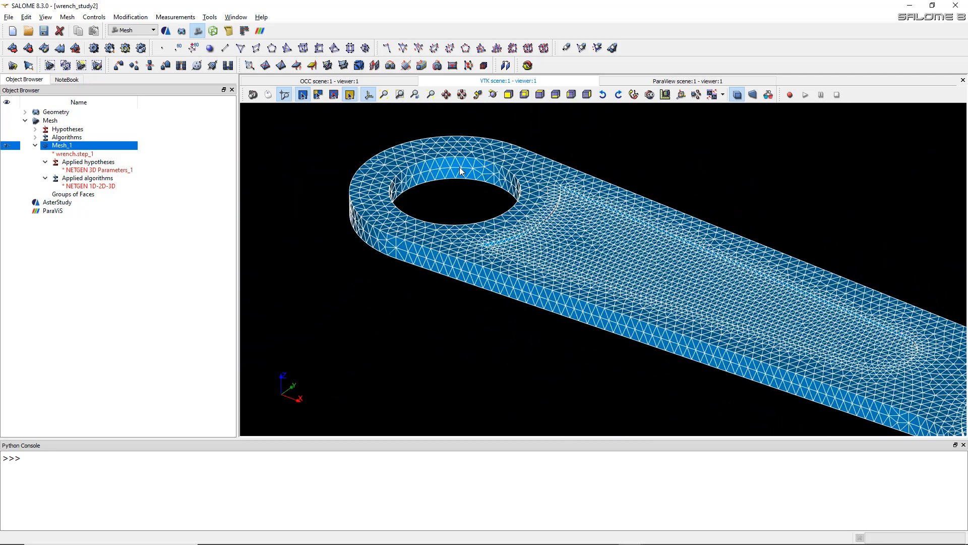
pyautogui.scroll(3, 492, 195)
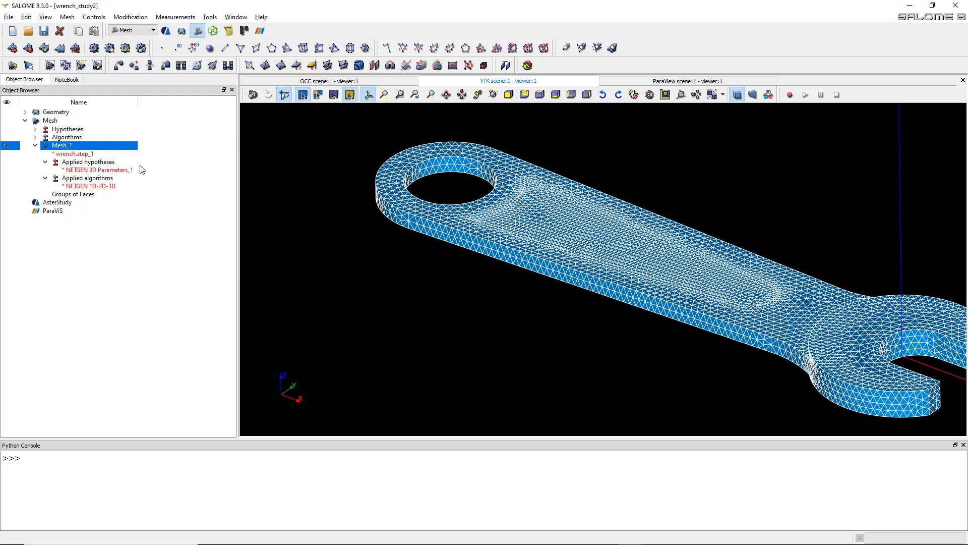
# - Clear Mesh_1's computed data and set the NETGEN 3D Parameters_1 maximum element size to 0.0015
pyautogui.rightClick(72, 148)
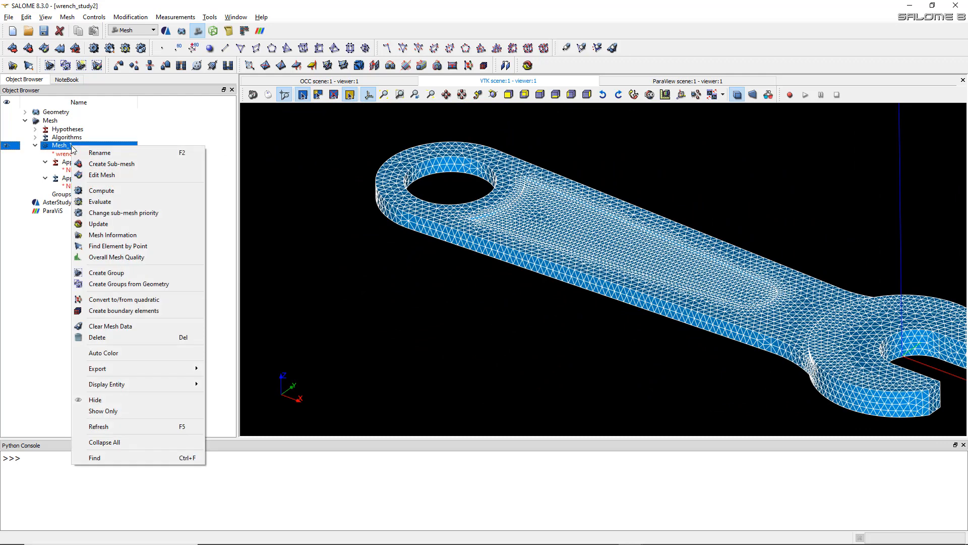
pyautogui.click(130, 325)
pyautogui.click(87, 170)
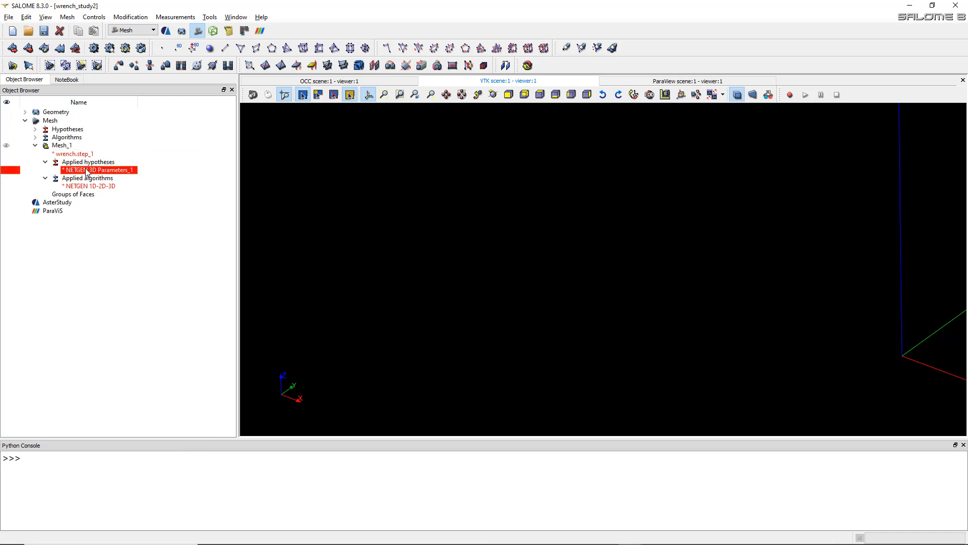
pyautogui.rightClick(87, 170)
pyautogui.click(113, 176)
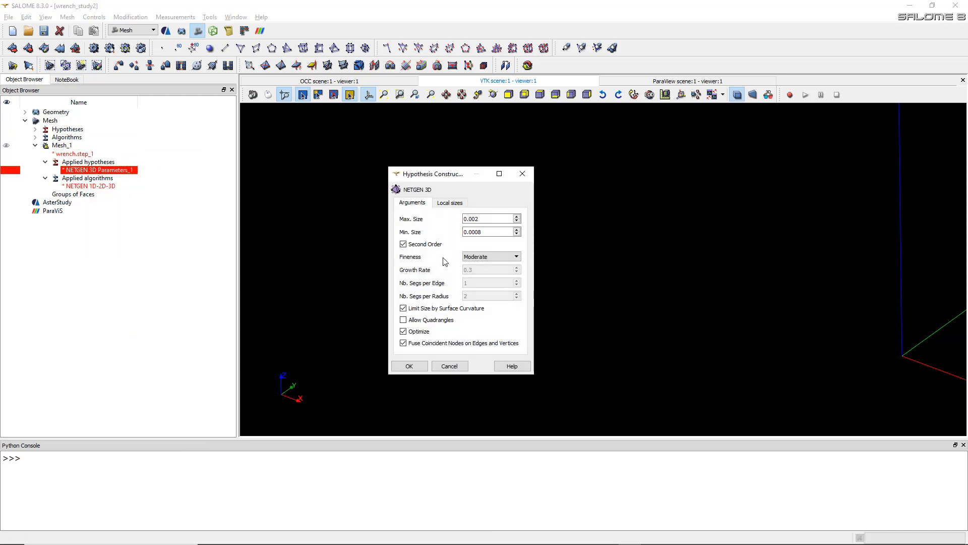
pyautogui.click(491, 219)
pyautogui.press('BackSpace')
pyautogui.write('15')
pyautogui.click(409, 366)
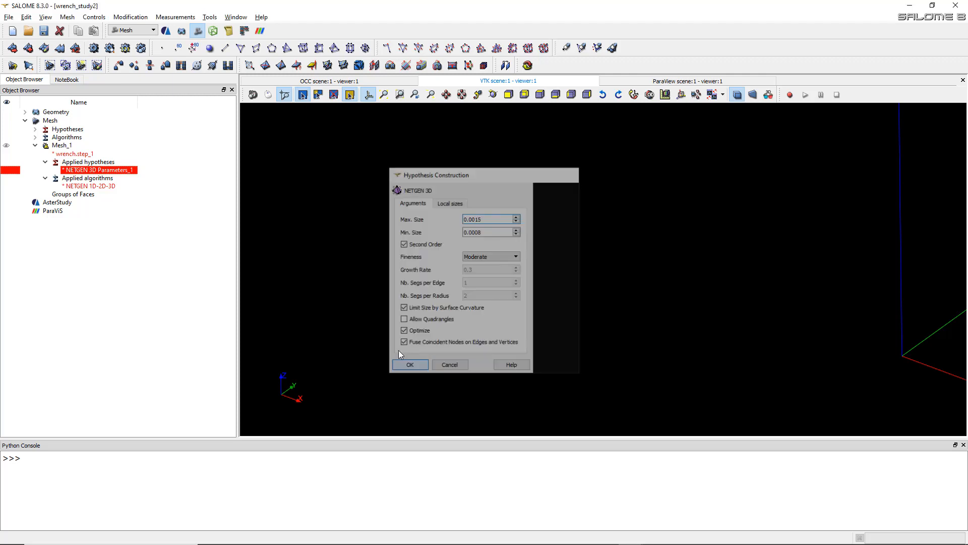
# - Compute Mesh_1 with the 0.0015 maximum element size and dismiss the computation report
pyautogui.rightClick(64, 147)
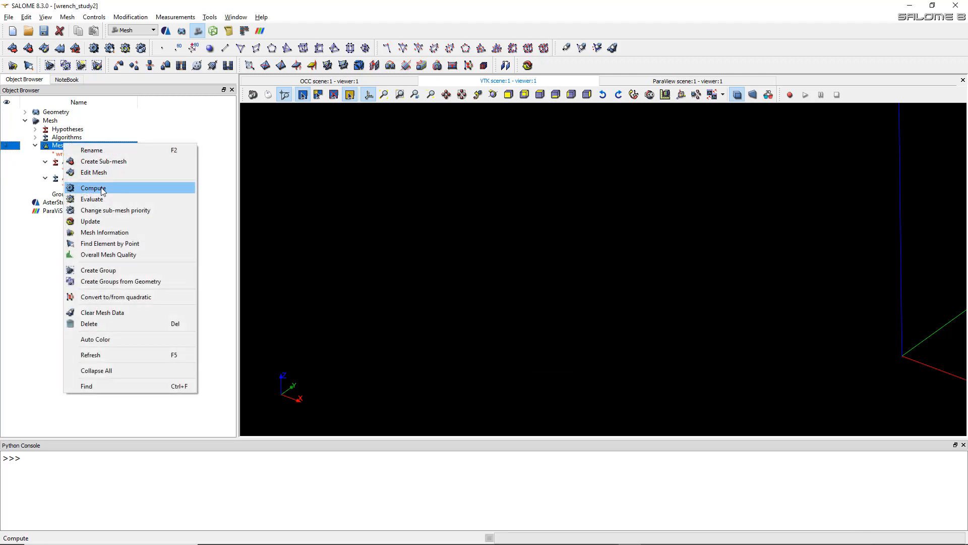
pyautogui.click(103, 190)
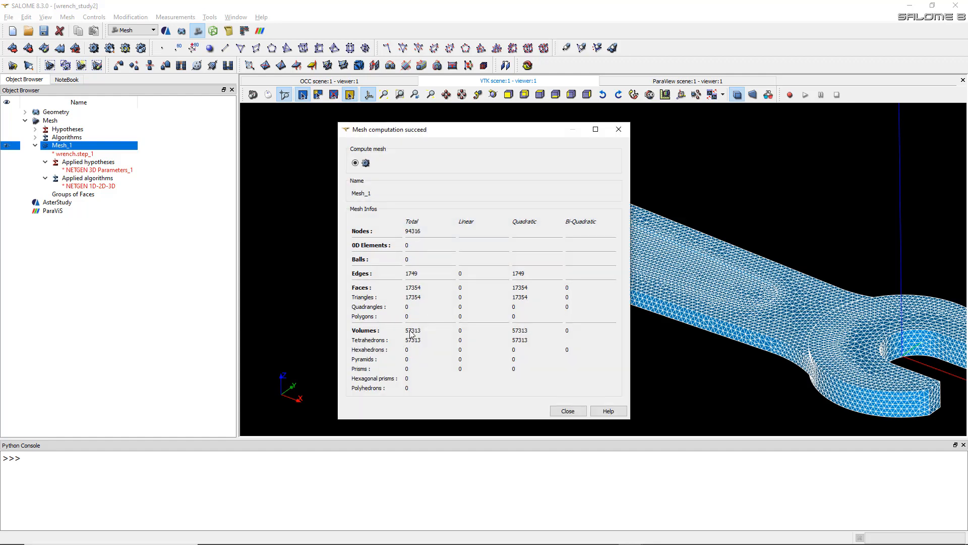
pyautogui.click(567, 411)
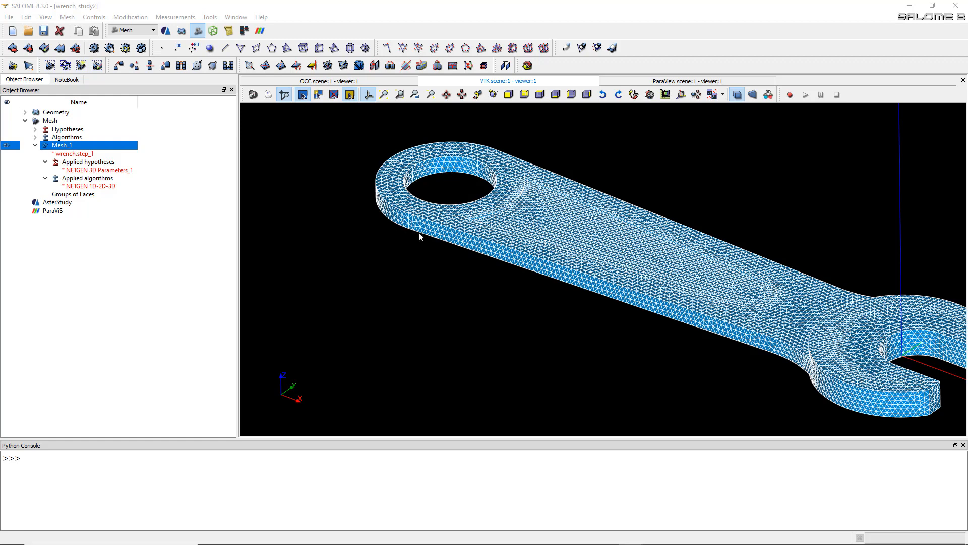
pyautogui.scroll(-5, 893, 377)
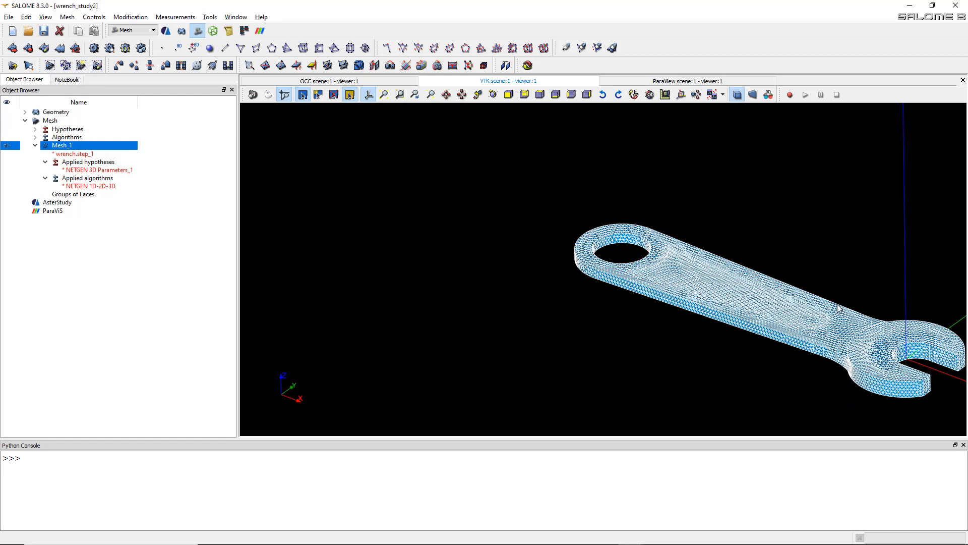
pyautogui.keyDown('ctrl'); pyautogui.moveTo(787, 289); pyautogui.dragTo(623, 254, button='middle'); pyautogui.keyUp('ctrl')
pyautogui.scroll(4, 623, 254)
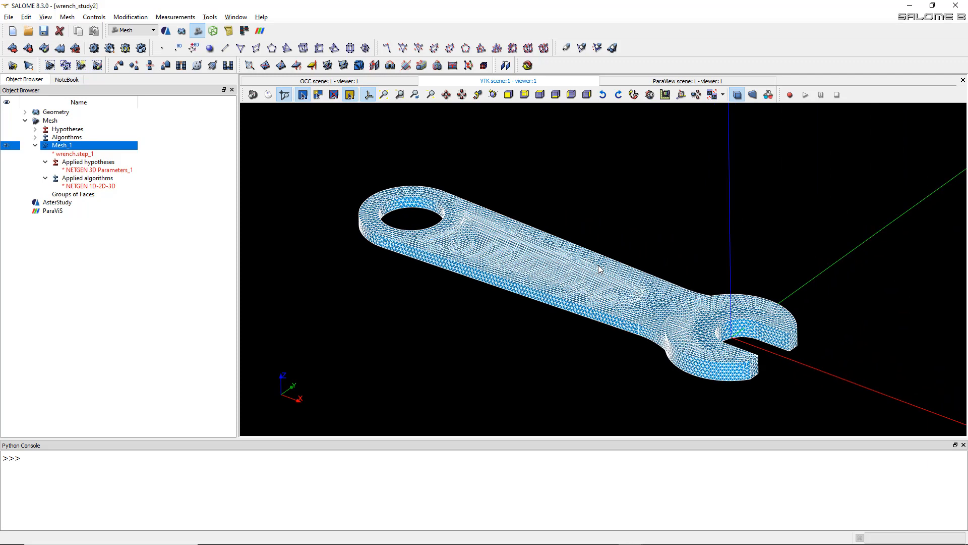
# - Expand the Geometry branch and wrench.step_1 to list the Fixed_faces and Pres_surf face groups
pyautogui.scroll(1, 605, 263)
pyautogui.scroll(1, 600, 271)
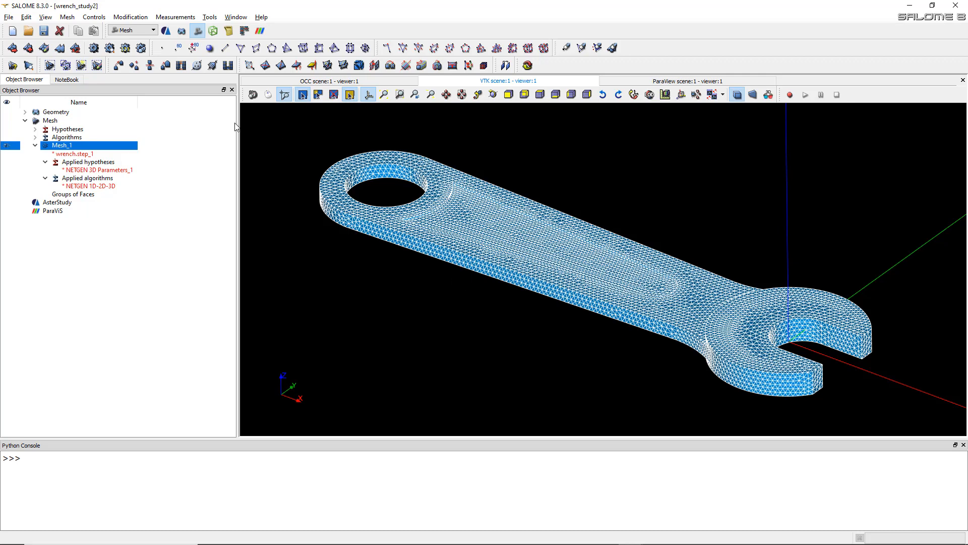
pyautogui.click(25, 112)
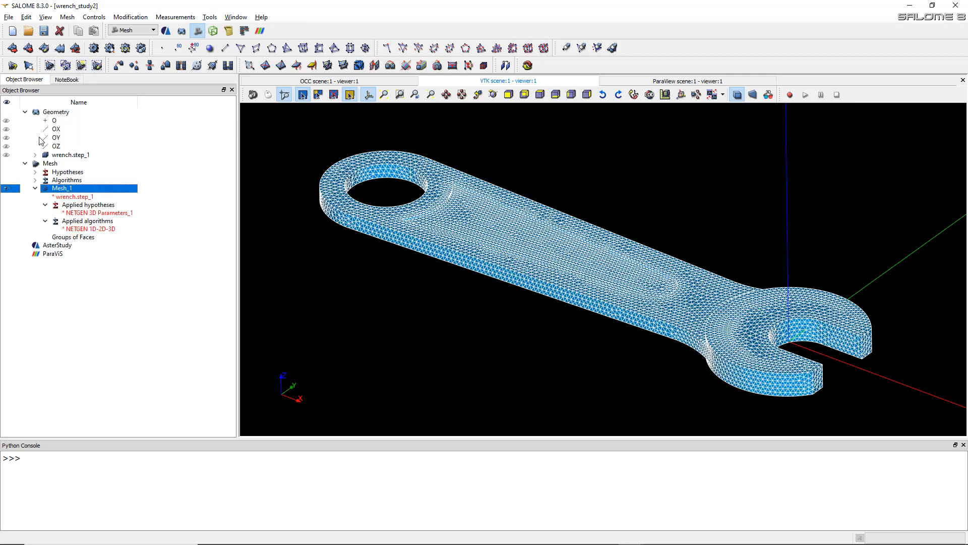
pyautogui.click(36, 154)
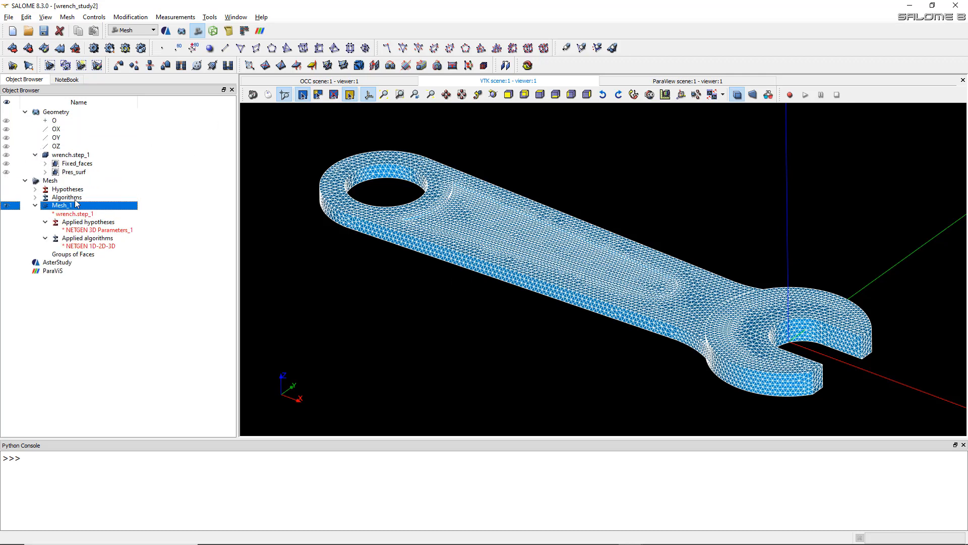
pyautogui.click(130, 305)
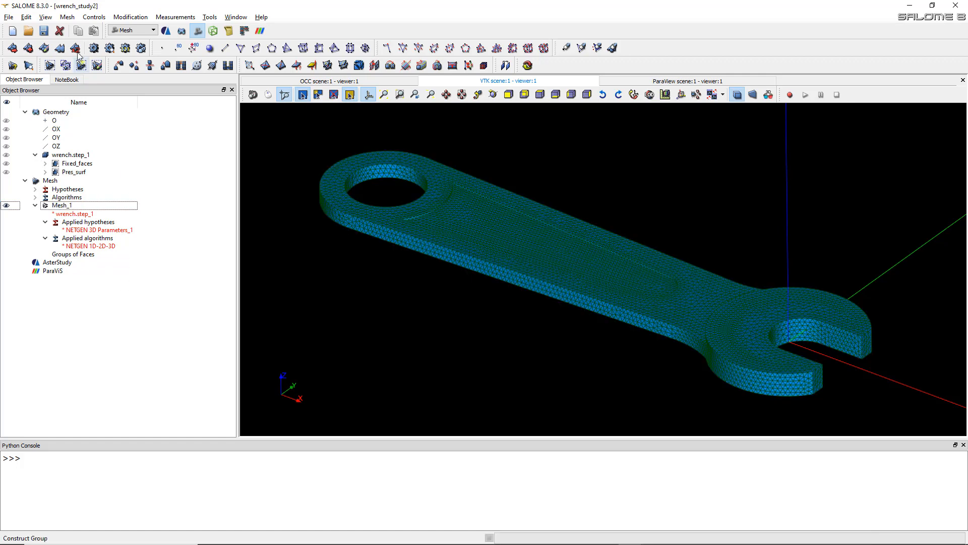
pyautogui.click(67, 16)
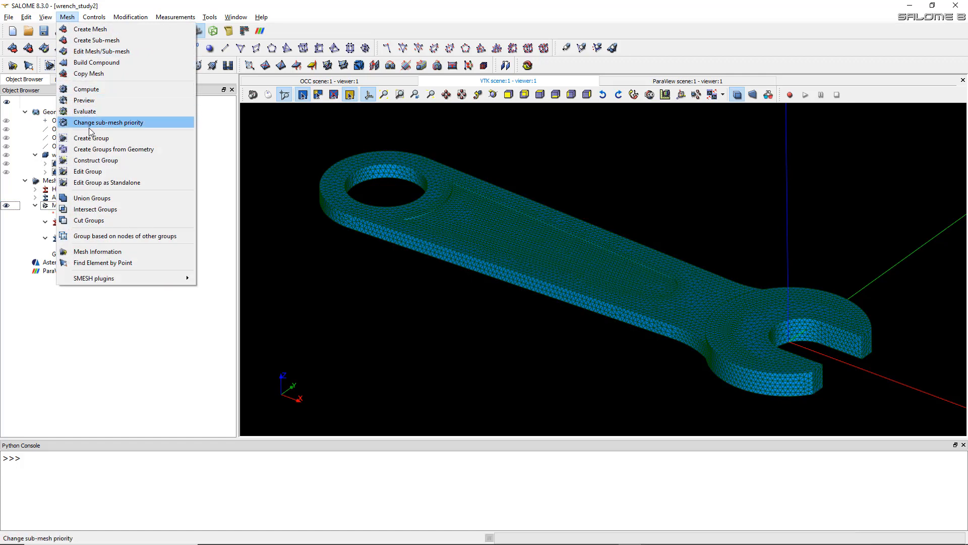
pyautogui.click(103, 152)
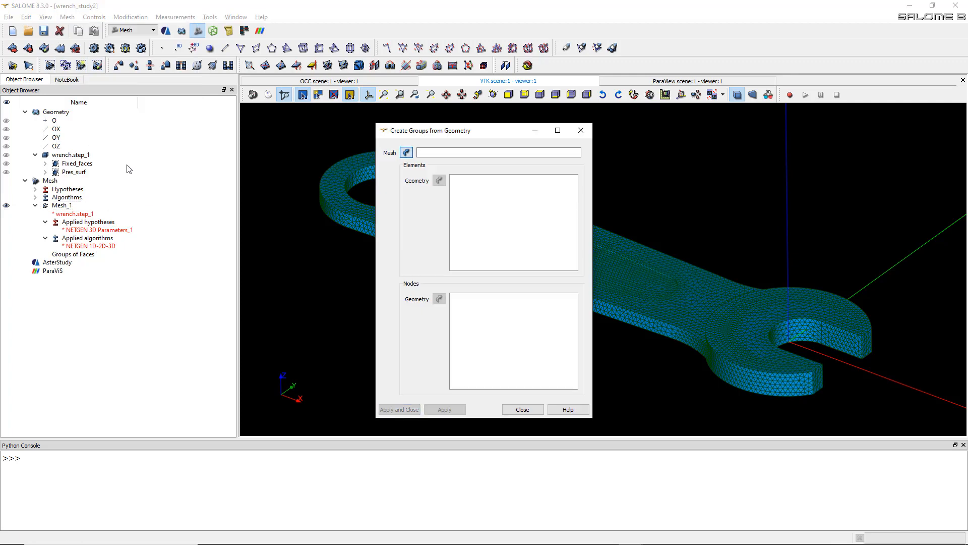
pyautogui.click(57, 206)
pyautogui.click(403, 149)
pyautogui.moveTo(67, 176); pyautogui.dragTo(73, 164)
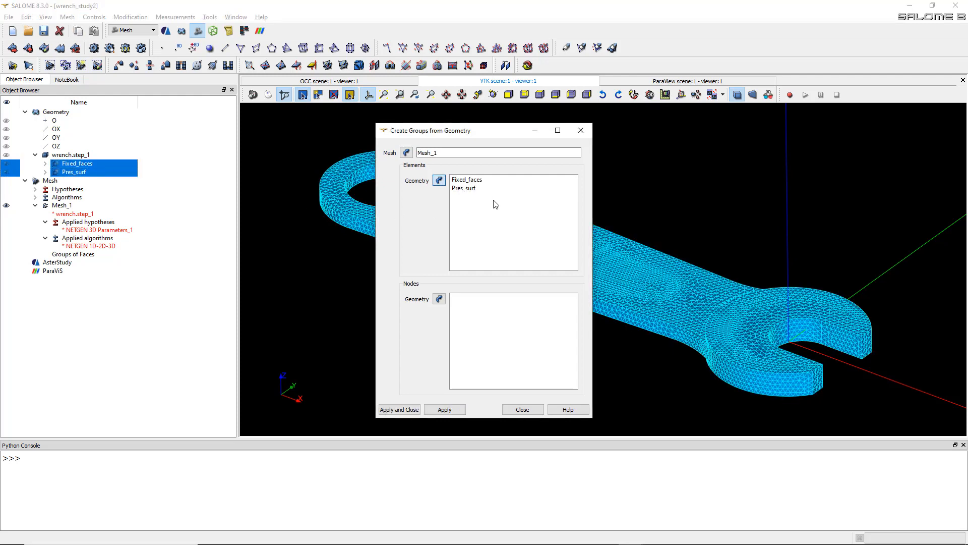
pyautogui.click(523, 409)
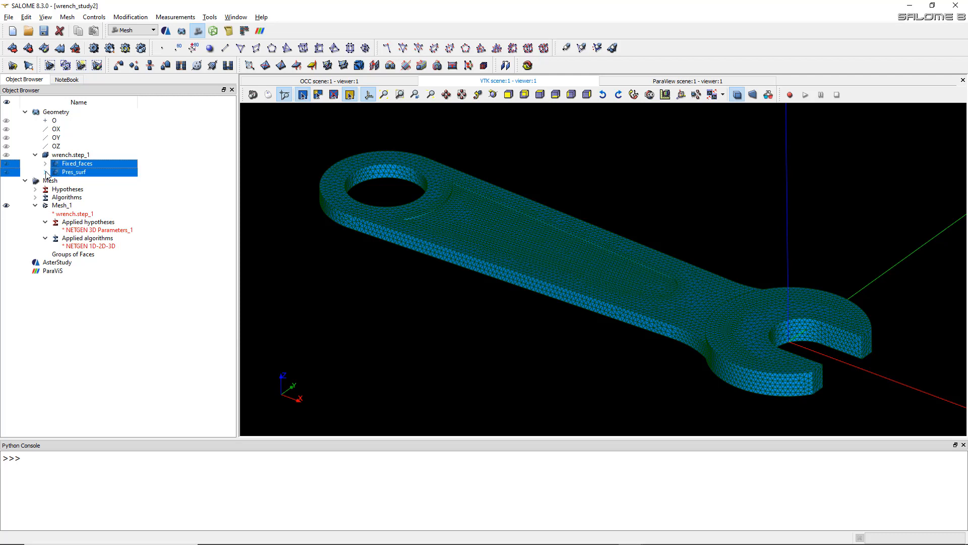
pyautogui.click(73, 254)
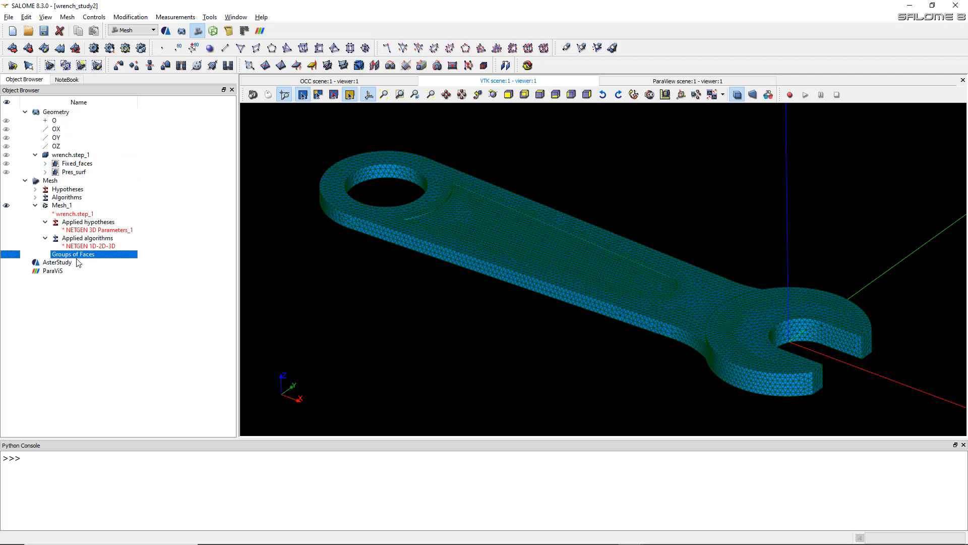
# - Create element groups on Mesh_1 from the Fixed_faces and Pres_surf geometry groups
pyautogui.click(69, 208)
pyautogui.click(67, 16)
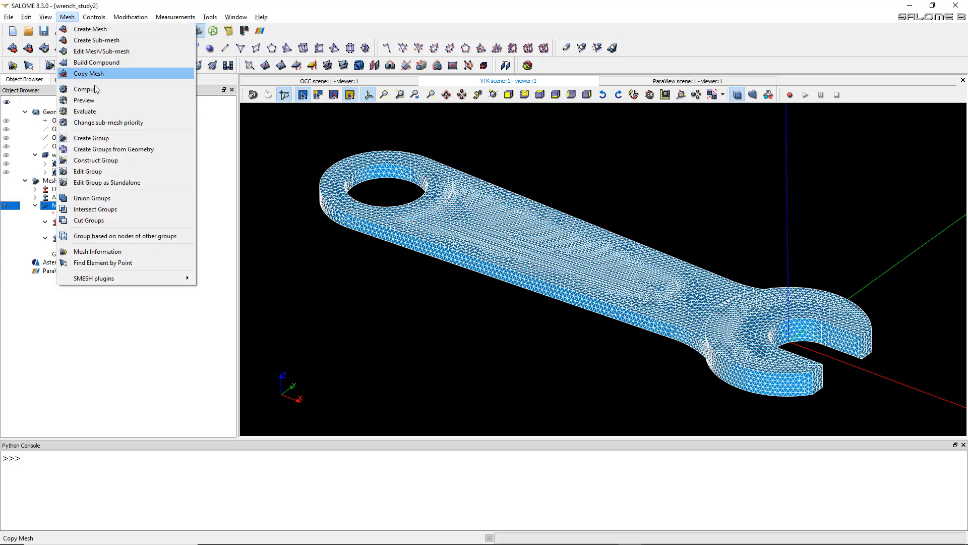
pyautogui.click(114, 149)
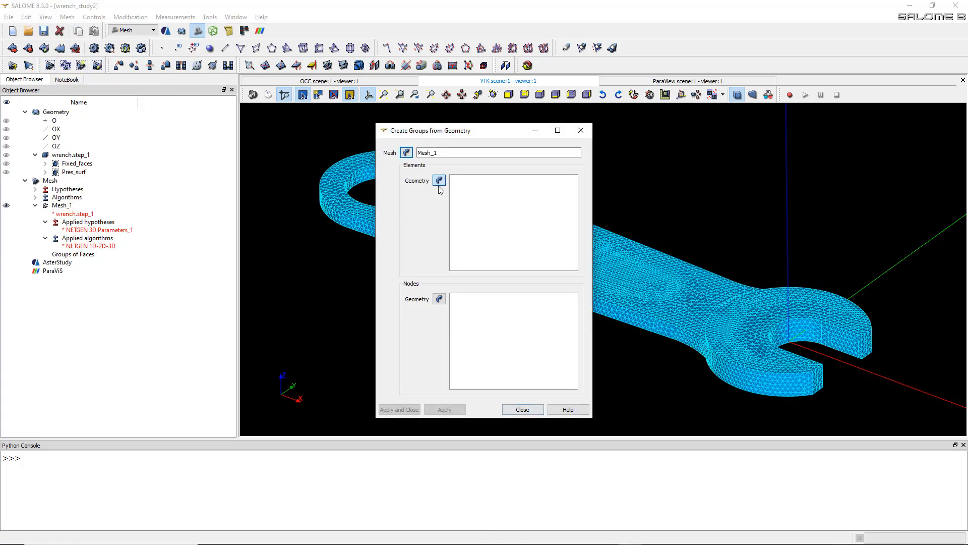
pyautogui.click(440, 180)
pyautogui.click(73, 173)
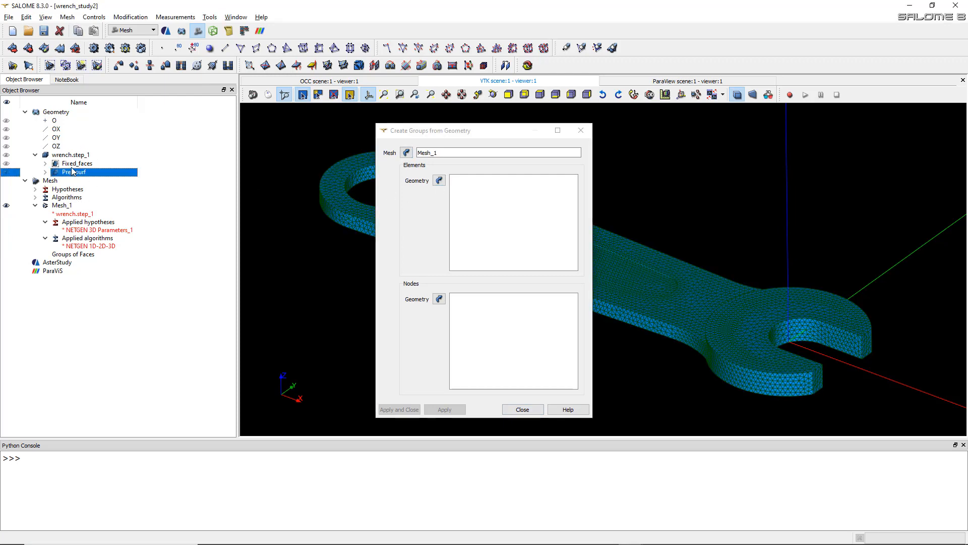
pyautogui.keyDown('ctrl'); pyautogui.click(72, 167); pyautogui.keyUp('ctrl')
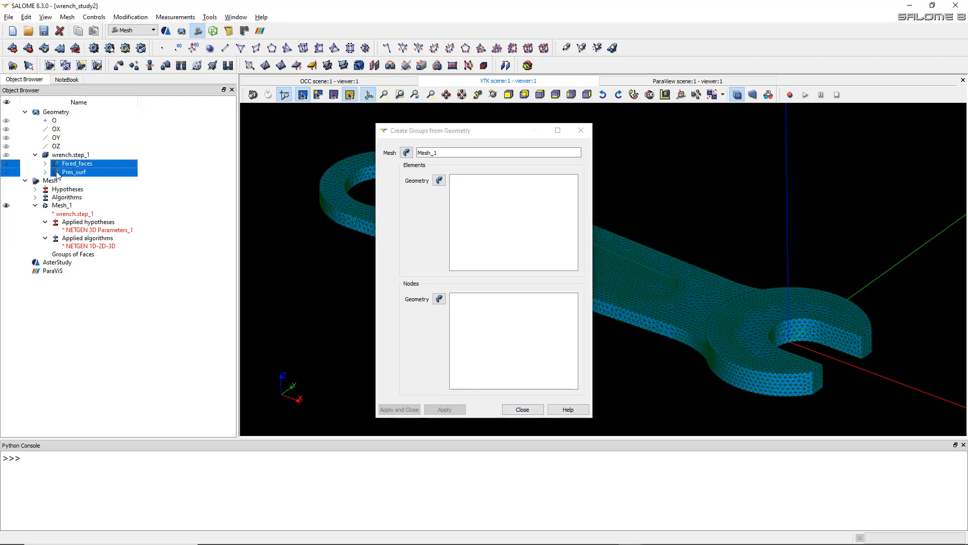
pyautogui.click(438, 181)
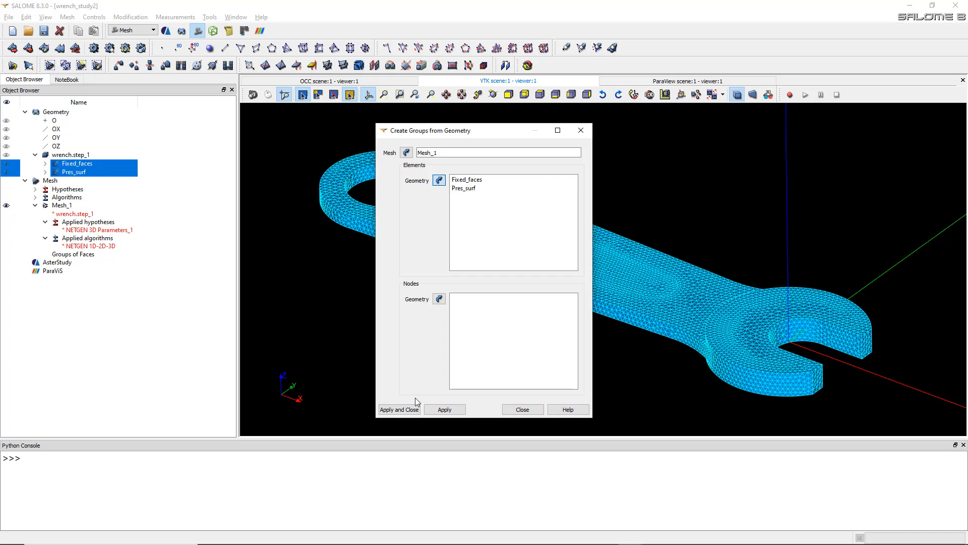
pyautogui.click(435, 412)
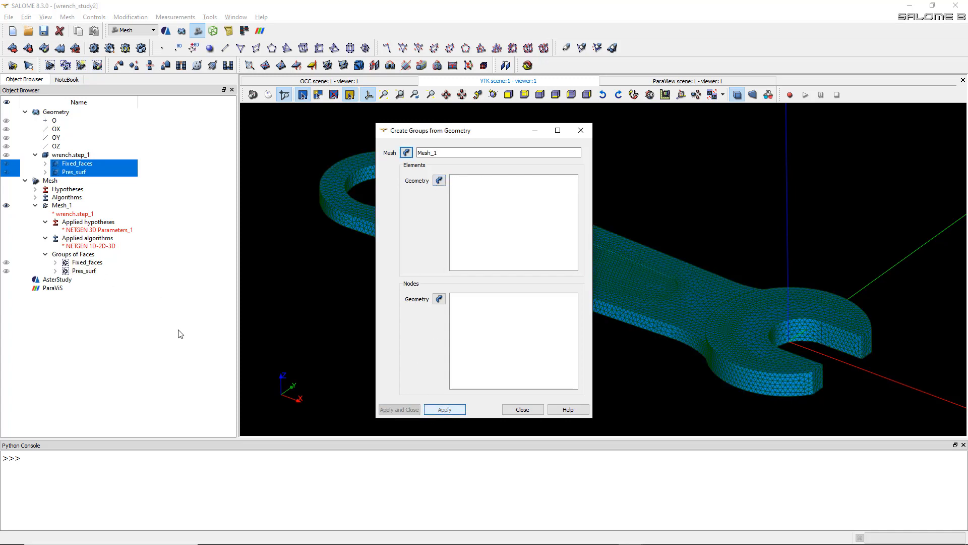
pyautogui.click(522, 410)
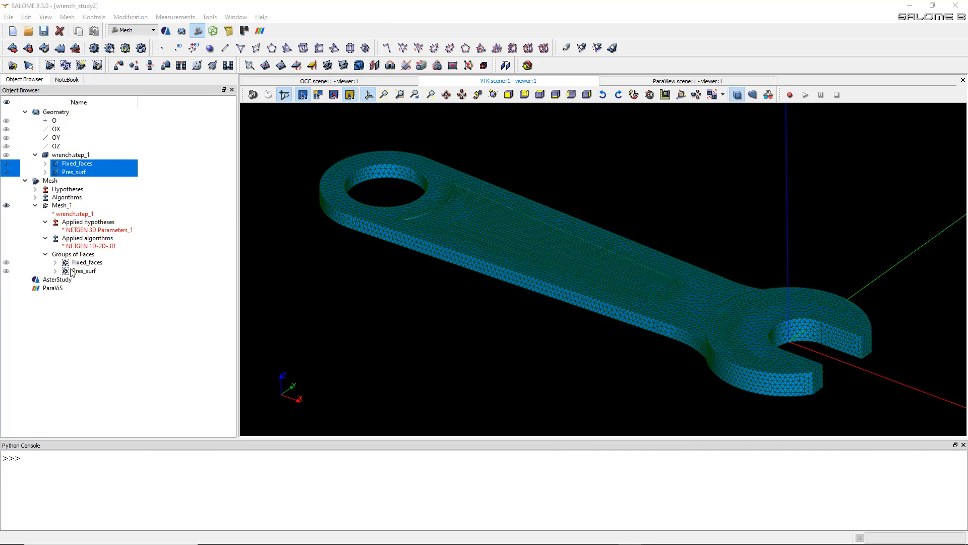
# - Display the Pres_surf and Fixed_faces mesh groups, check them with Mesh_1 hidden and shown, and save the study
pyautogui.click(6, 272)
pyautogui.click(6, 263)
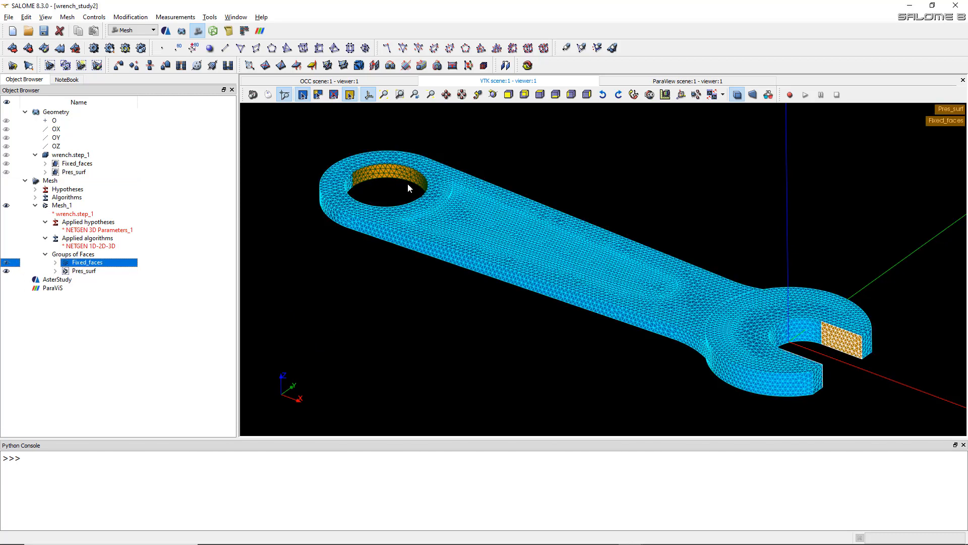
pyautogui.scroll(1, 368, 203)
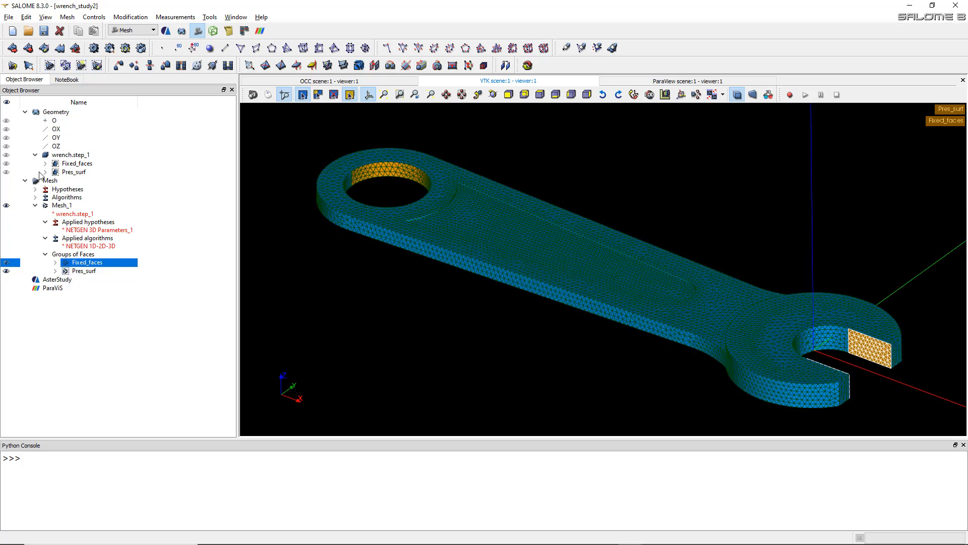
pyautogui.click(6, 205)
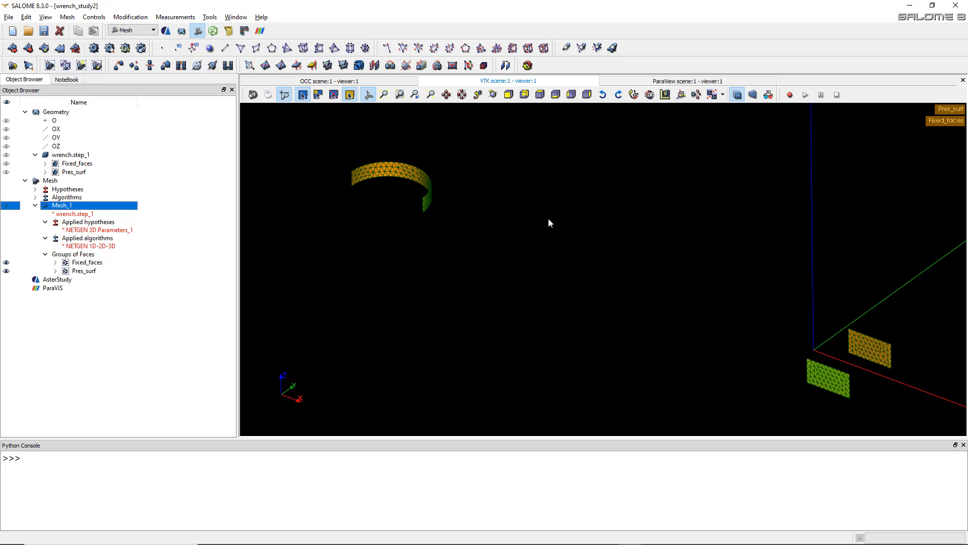
pyautogui.click(6, 206)
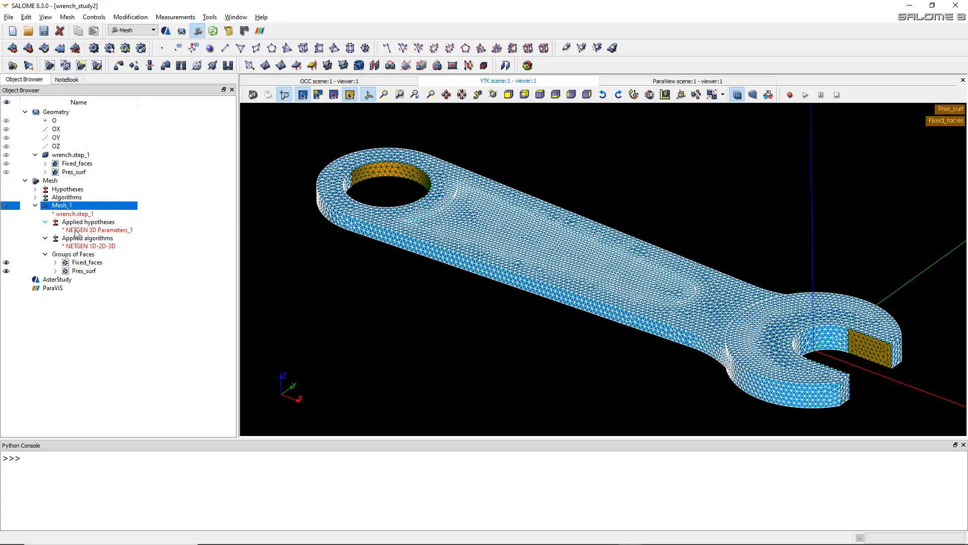
pyautogui.scroll(-4, 557, 186)
pyautogui.scroll(5, 410, 183)
pyautogui.scroll(-4, 409, 182)
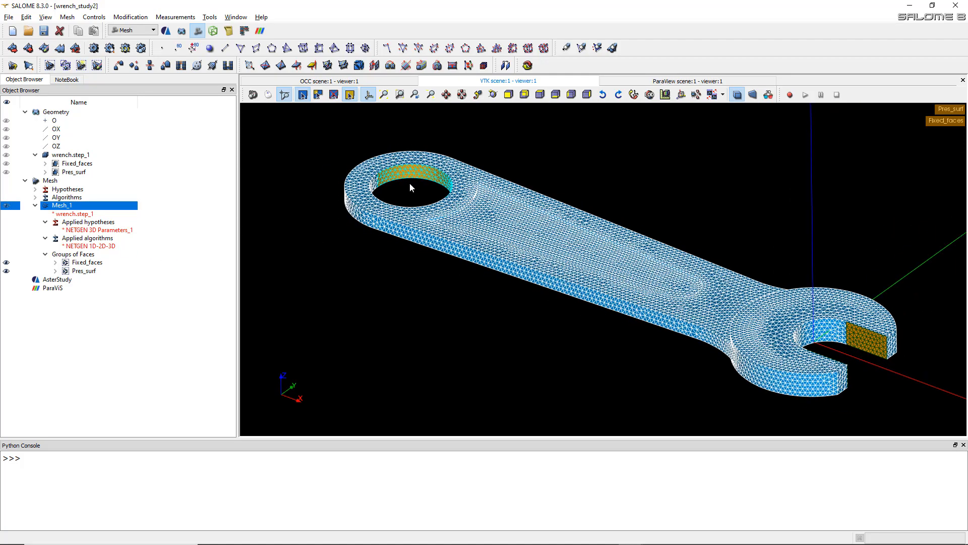
pyautogui.hotkey('ctrl', 's')
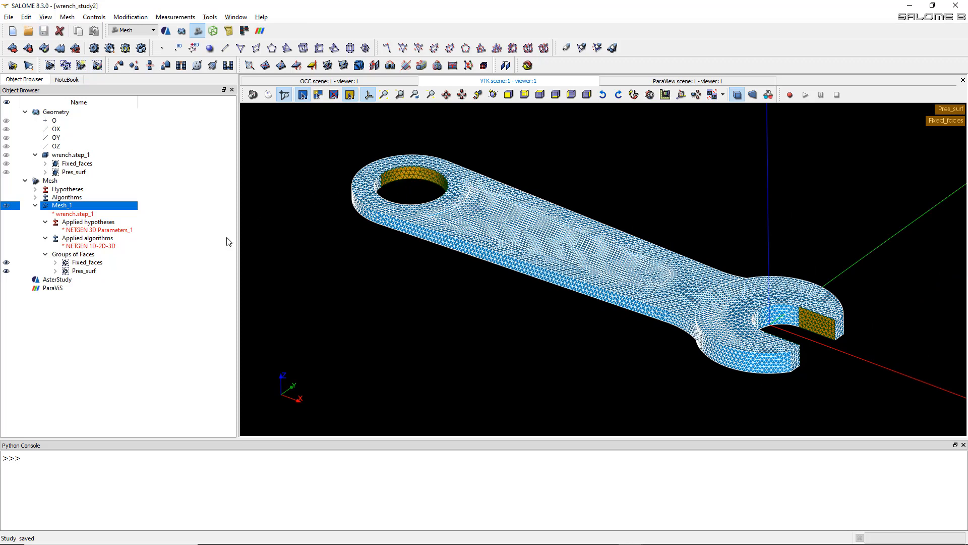
# - Switch to AsterStudy and reconfirm Stage_1's Read a mesh command with Mesh_1 as the mesh file location
pyautogui.click(166, 31)
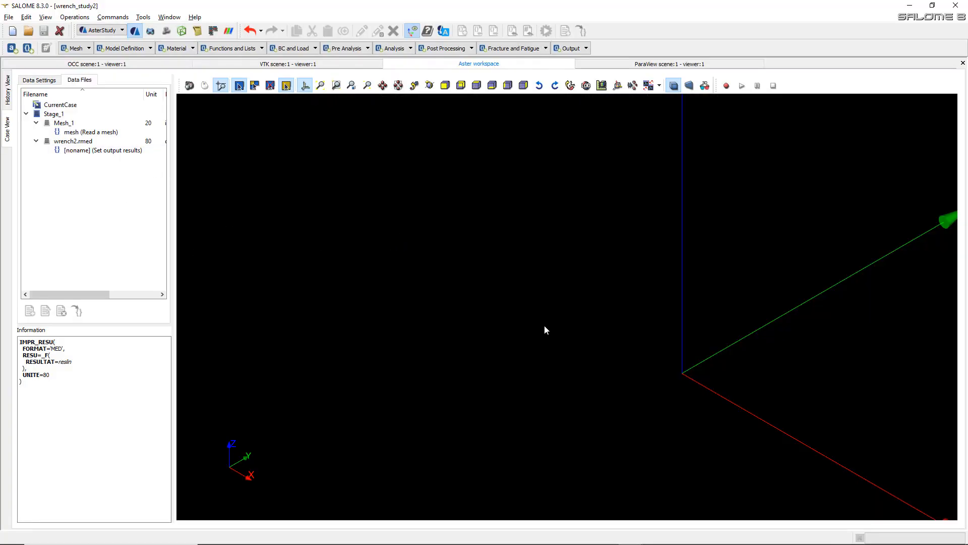
pyautogui.scroll(-7, 547, 331)
pyautogui.scroll(3, 391, 325)
pyautogui.scroll(-3, 424, 329)
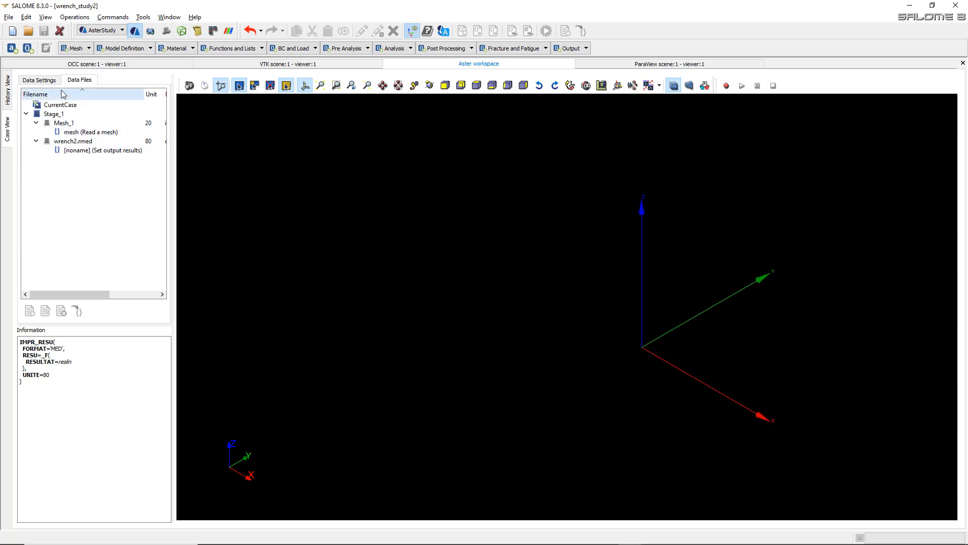
pyautogui.click(33, 81)
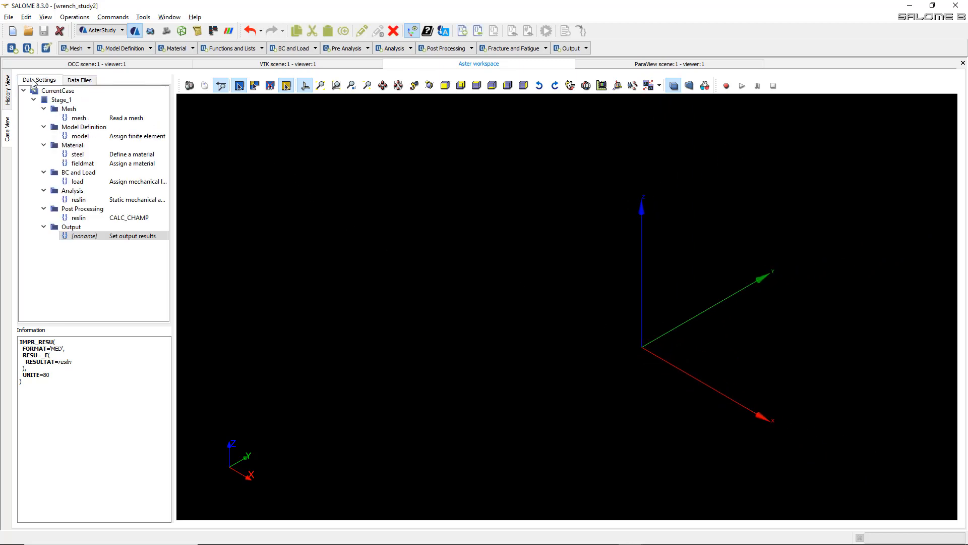
pyautogui.doubleClick(95, 120)
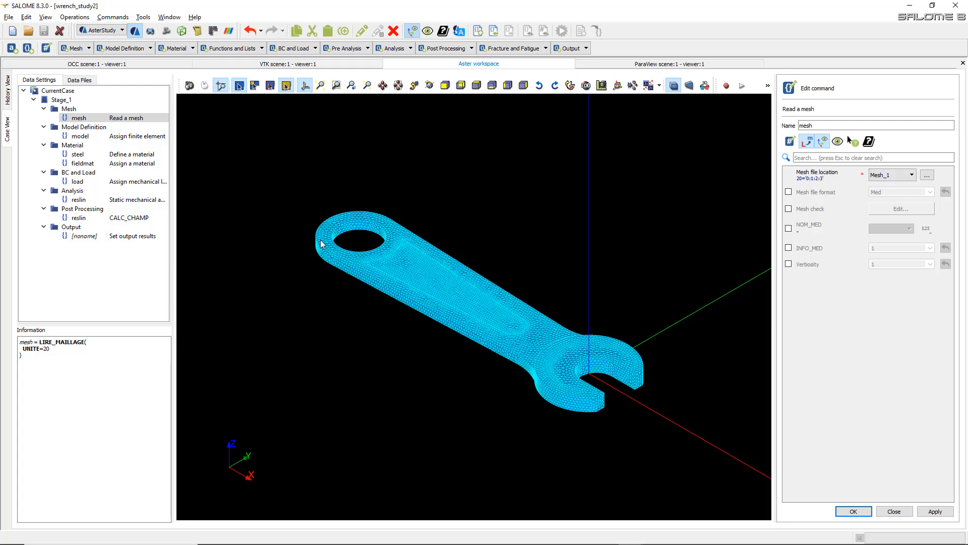
pyautogui.click(841, 513)
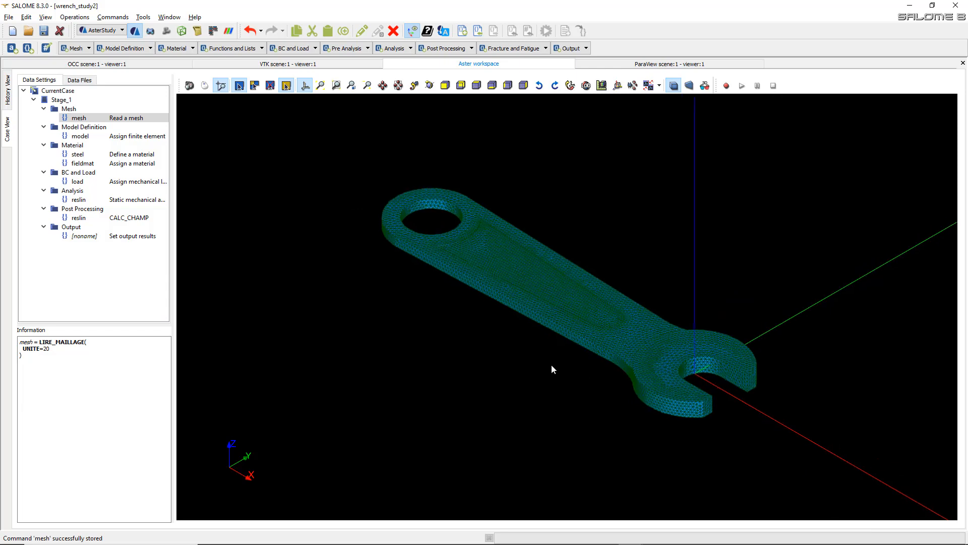
pyautogui.scroll(2, 510, 323)
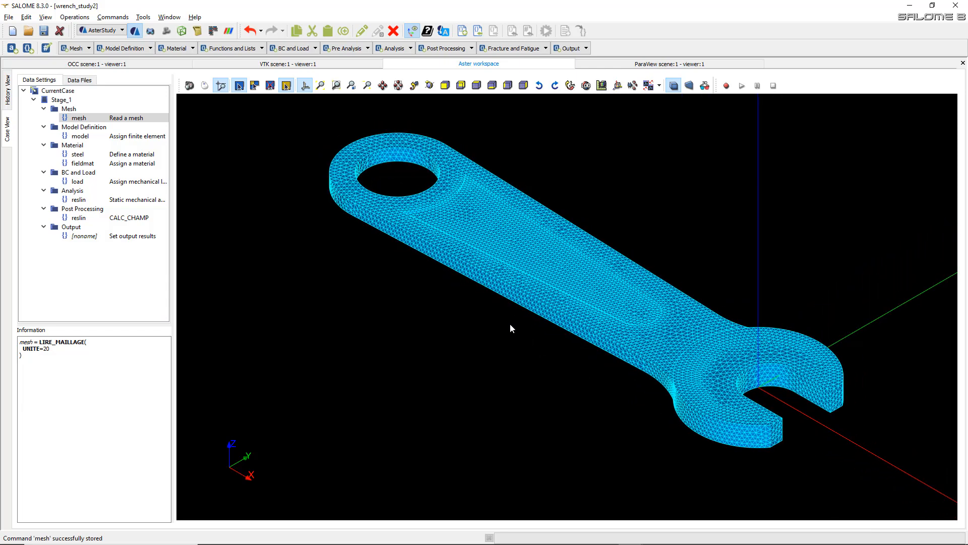
# - Save the study and run CurrentCase on localhost with the refined mesh
pyautogui.click(8, 89)
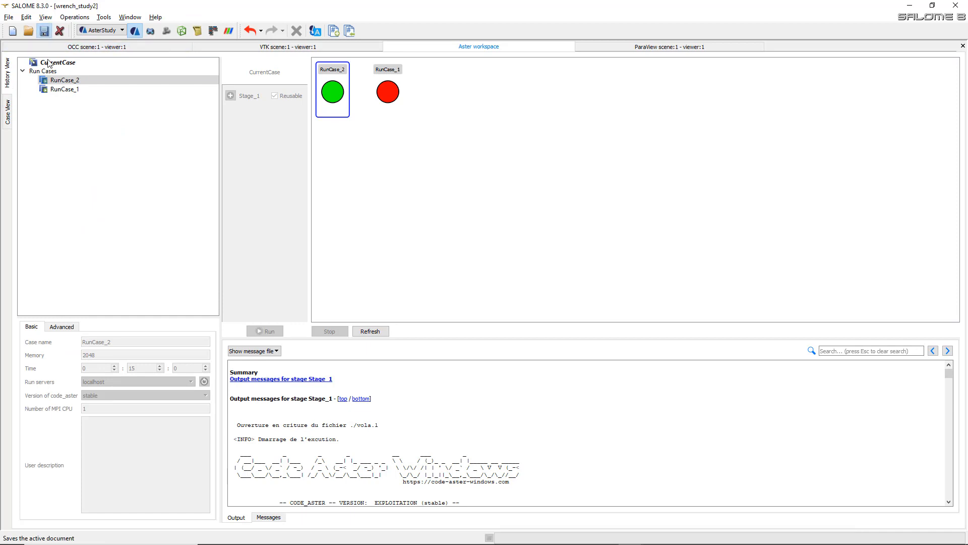
pyautogui.click(63, 65)
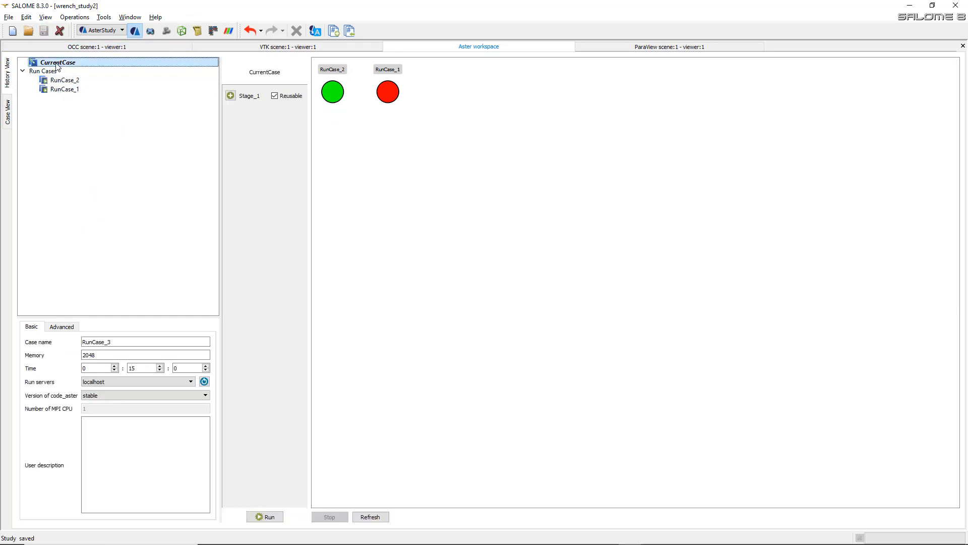
pyautogui.click(269, 517)
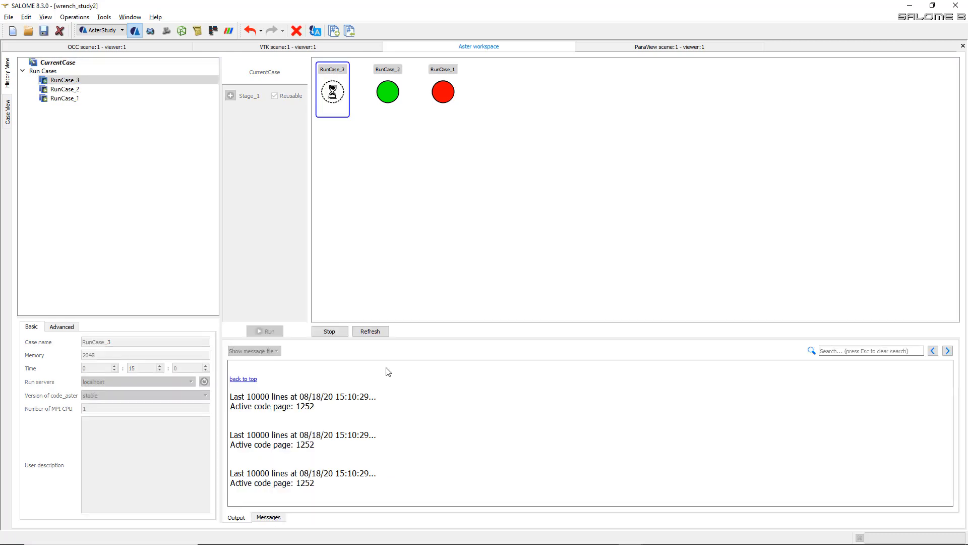
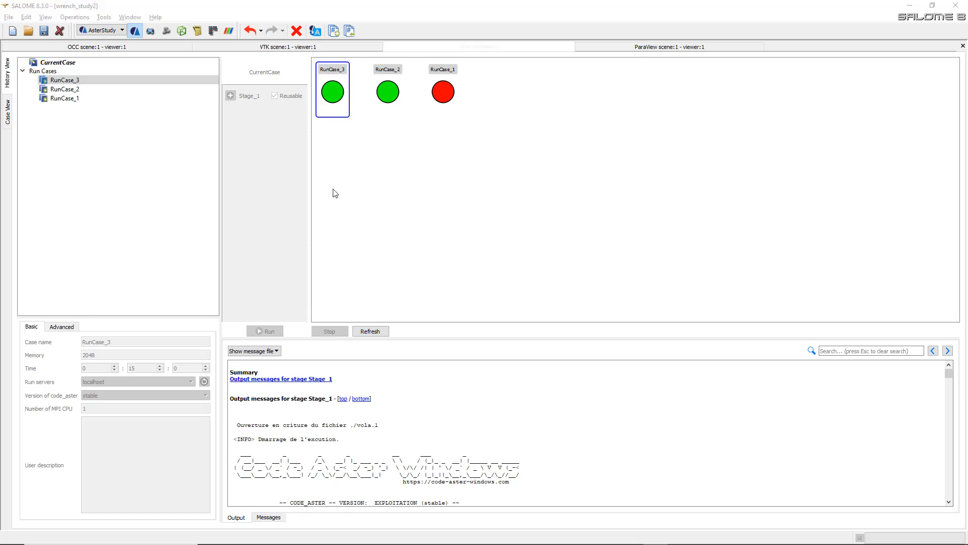
# - Open the wrench2.rmed result file from Stage_1's data files in ParaVis and hide ELNOfieldToSurface1
pyautogui.click(11, 119)
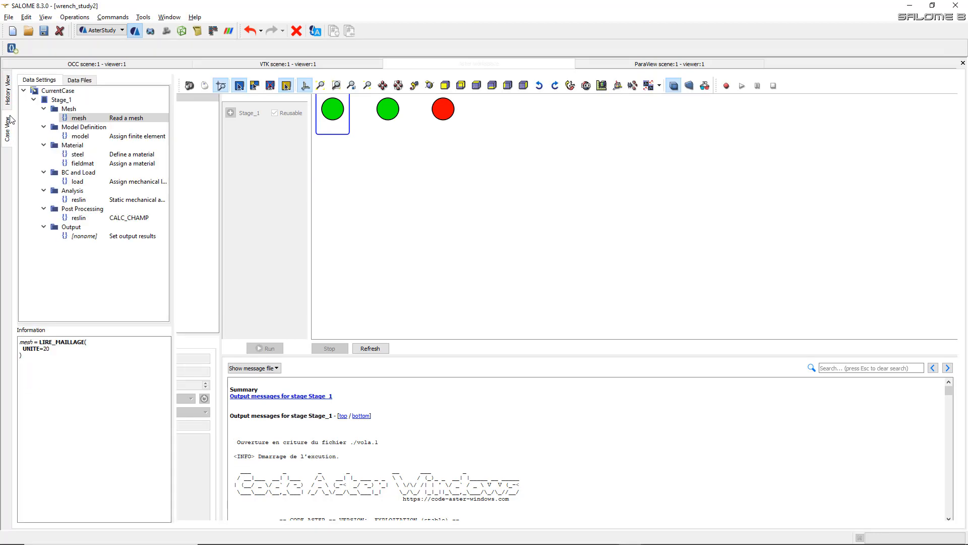
pyautogui.click(75, 81)
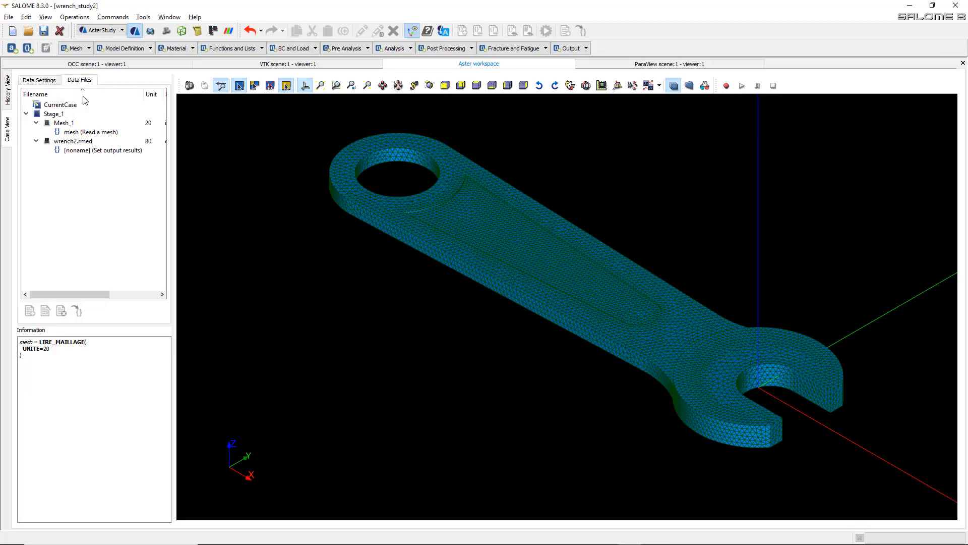
pyautogui.rightClick(71, 143)
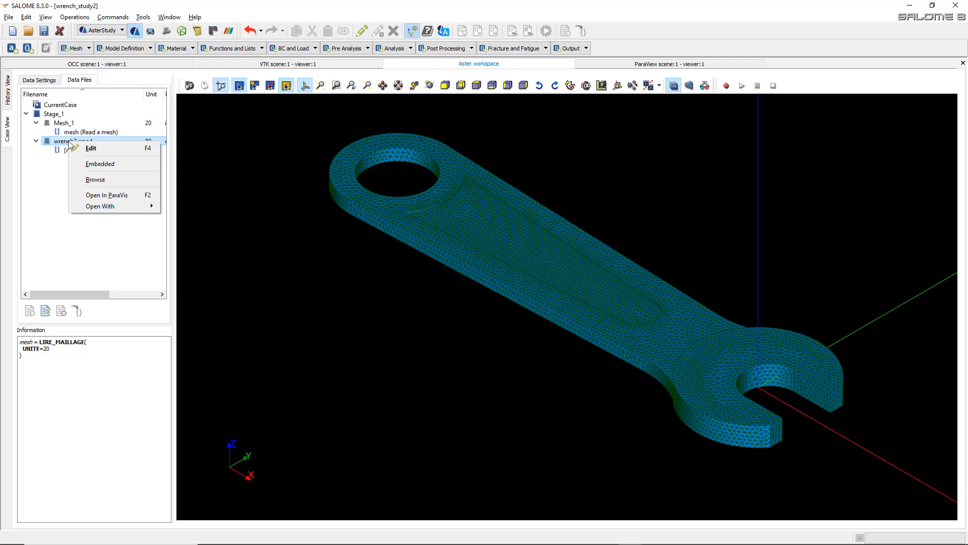
pyautogui.click(106, 195)
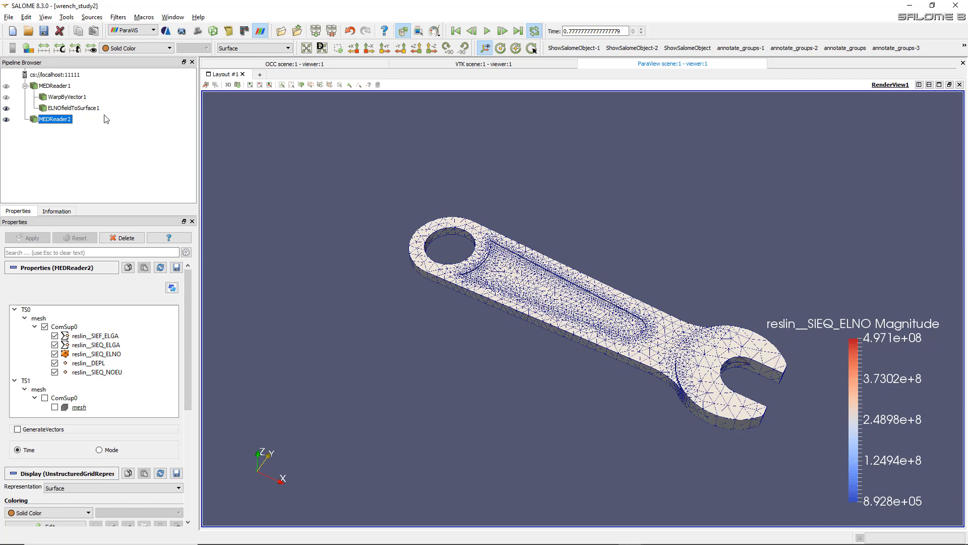
pyautogui.click(6, 109)
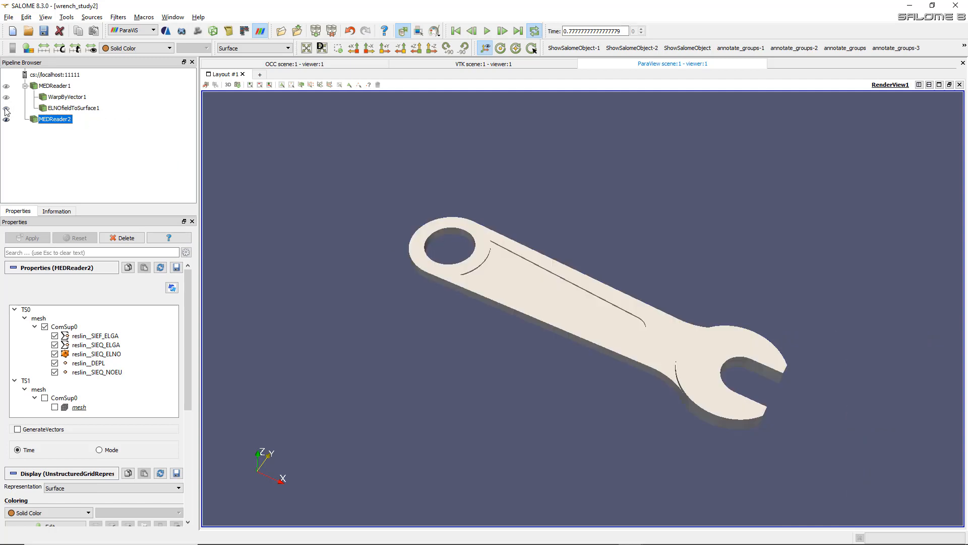
# - Examine the refined mesh of MEDReader2 with the Surface With Edges representation, then restore the Surface representation
pyautogui.scroll(4, 627, 318)
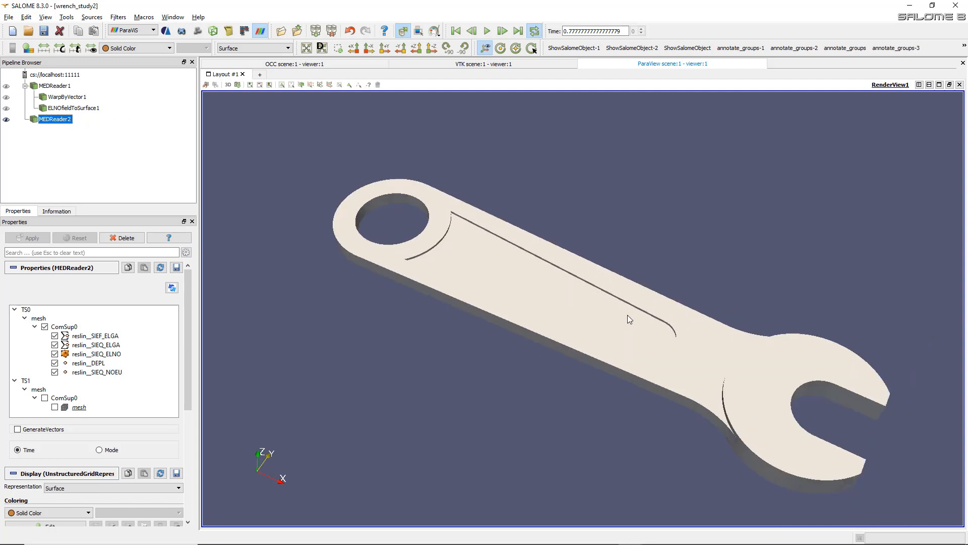
pyautogui.moveTo(648, 328); pyautogui.dragTo(616, 301, button='middle')
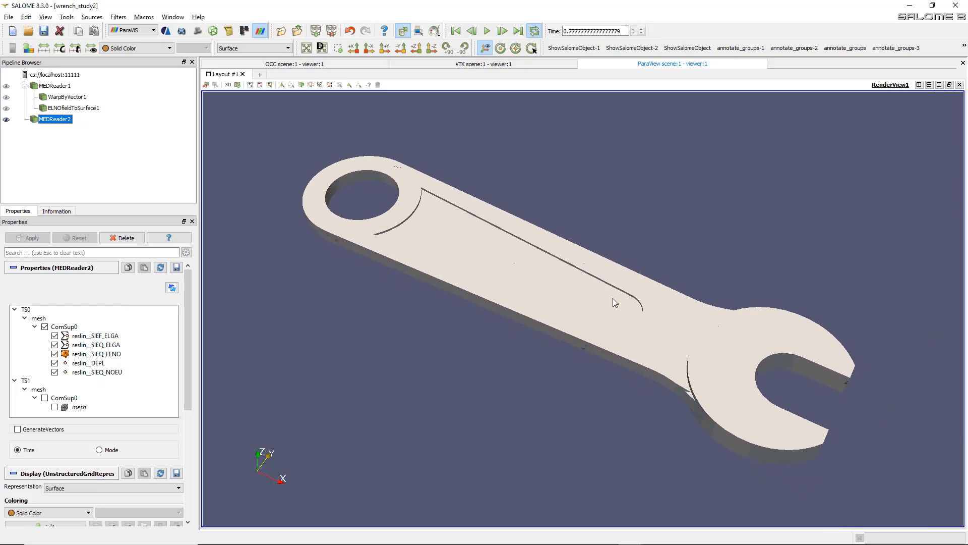
pyautogui.click(257, 49)
pyautogui.click(243, 83)
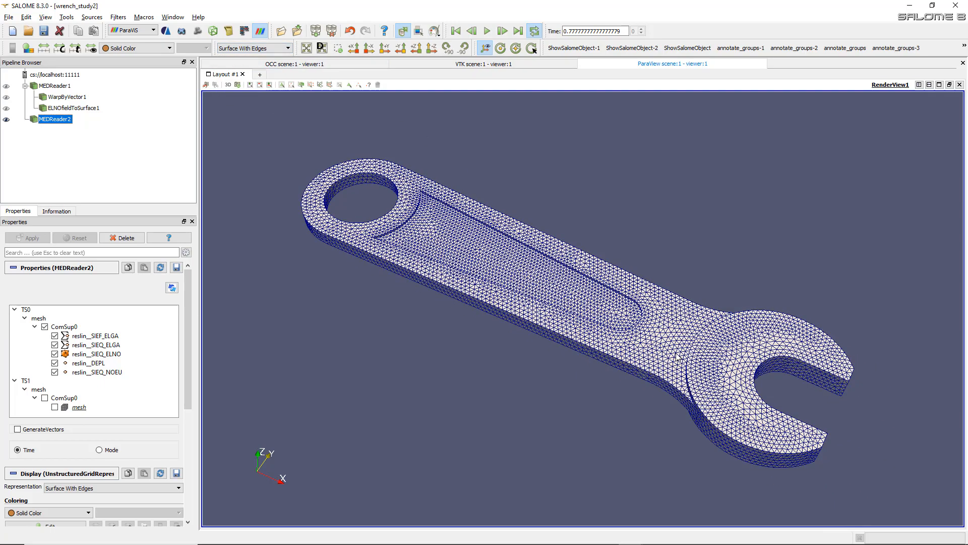
pyautogui.moveTo(677, 355); pyautogui.dragTo(655, 339)
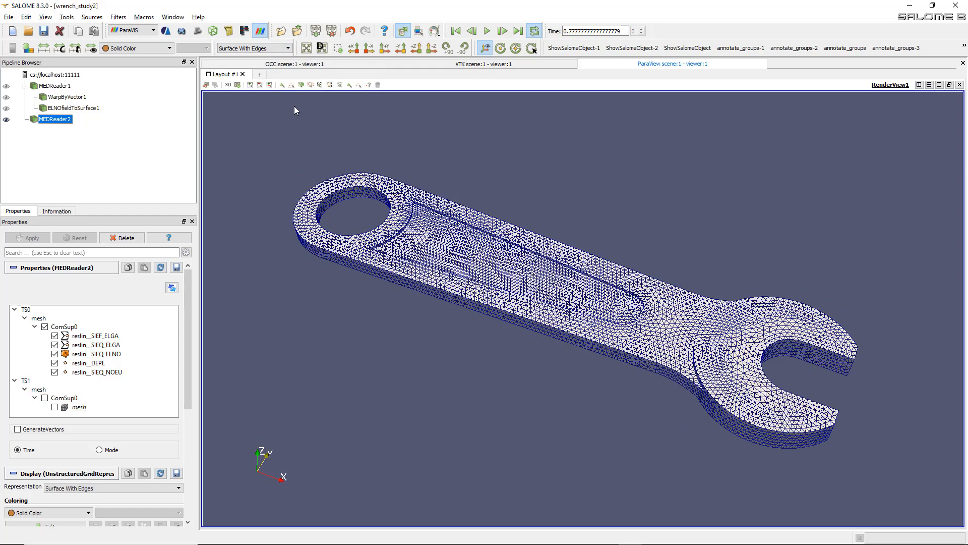
pyautogui.click(267, 50)
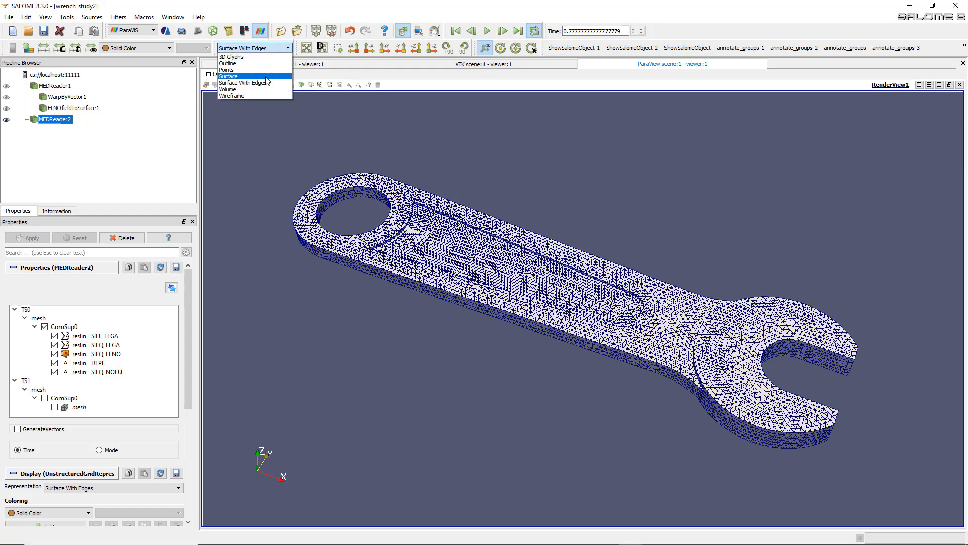
pyautogui.click(268, 75)
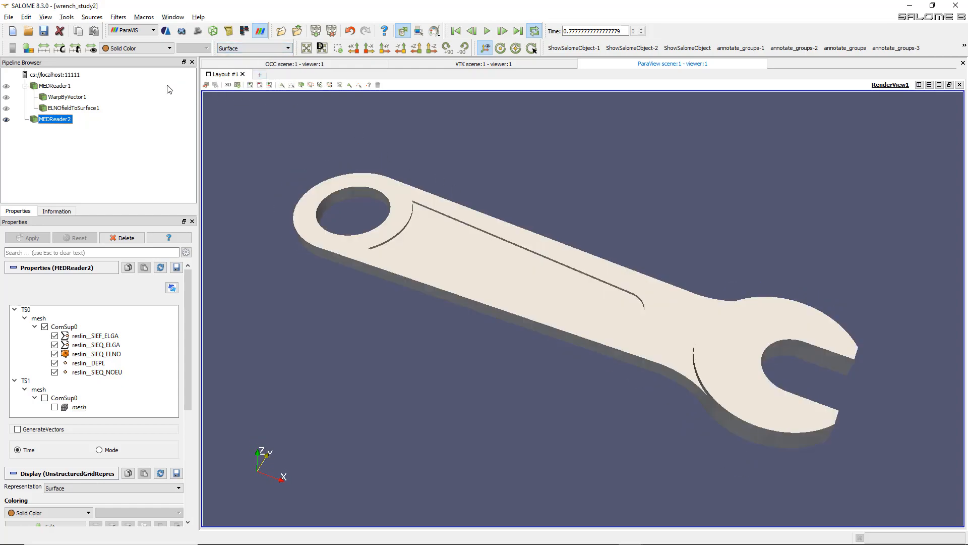
# - Enable GenerateVectors on MEDReader2, apply the change and save the study
pyautogui.click(117, 18)
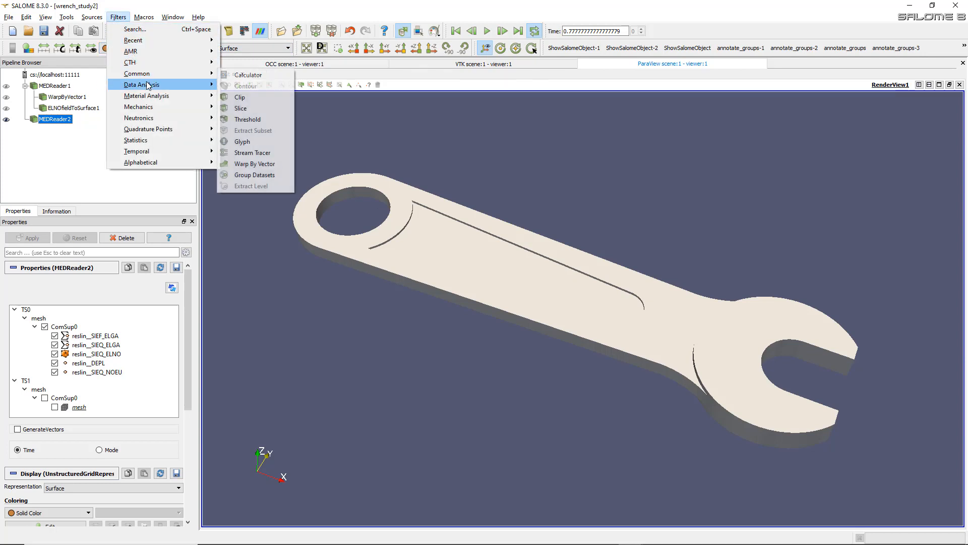
pyautogui.click(120, 18)
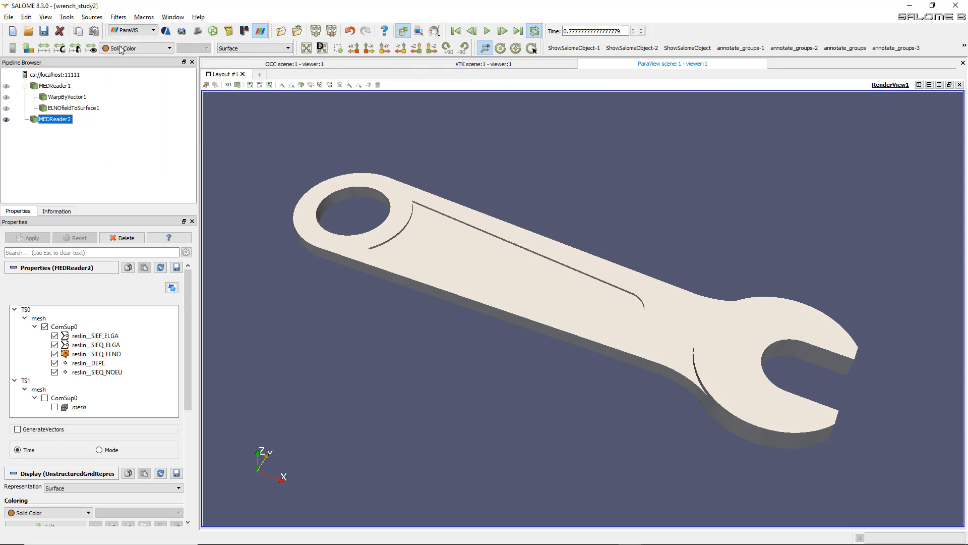
pyautogui.click(25, 429)
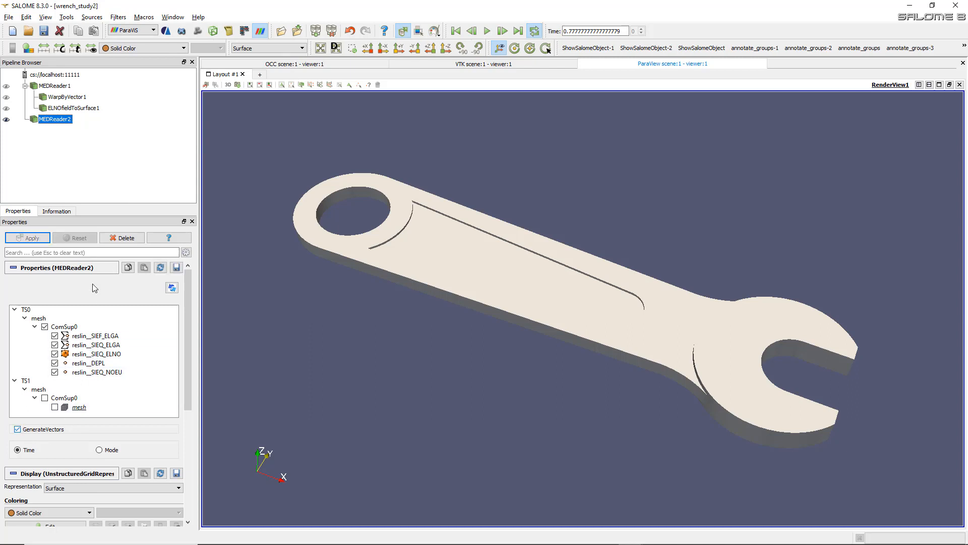
pyautogui.click(44, 33)
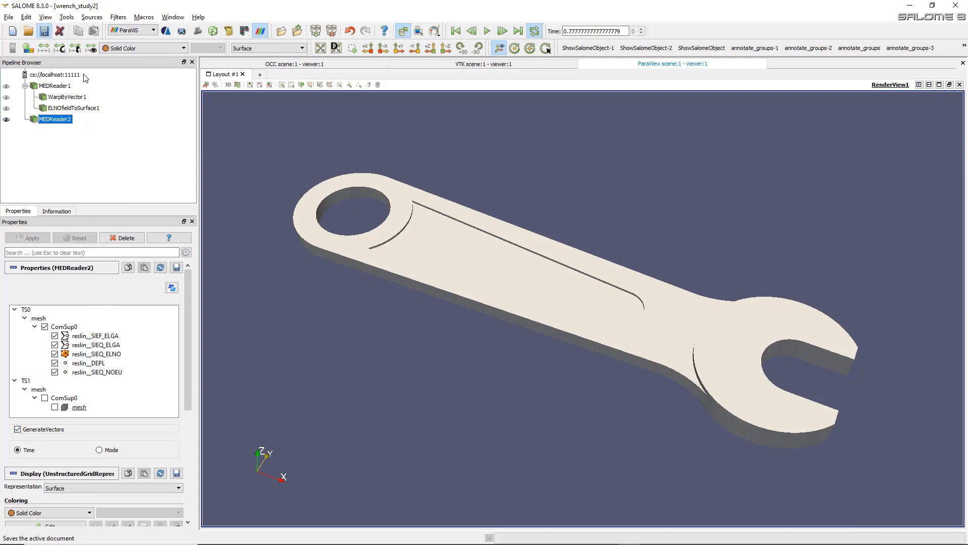
# - Apply the ELNO field To Surface mechanics filter to MEDReader2 with its default shrink factor
pyautogui.click(118, 18)
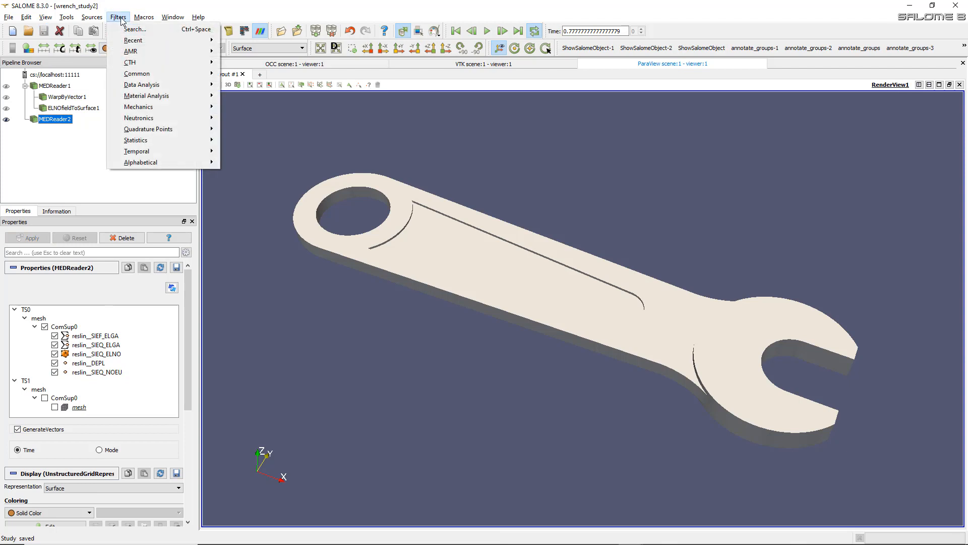
pyautogui.moveTo(192, 89)
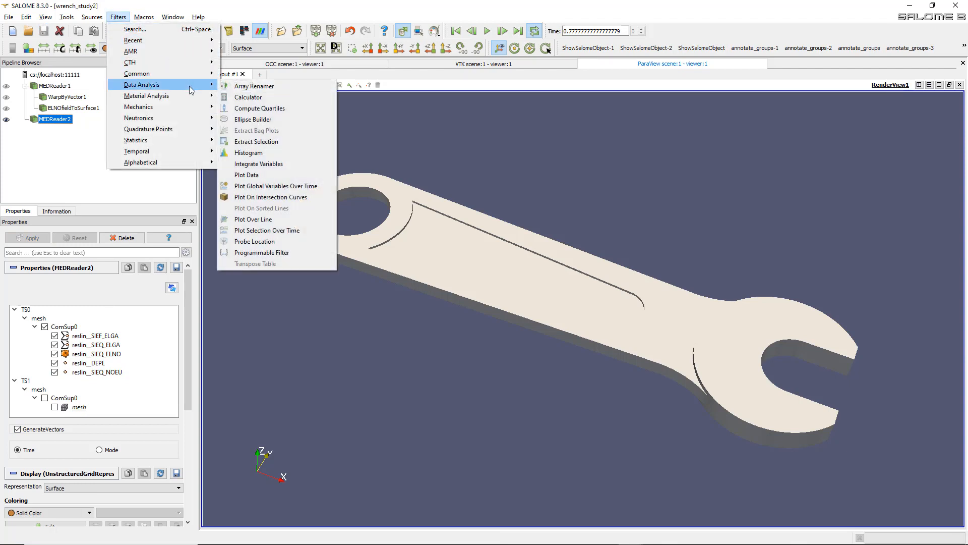
pyautogui.moveTo(198, 108)
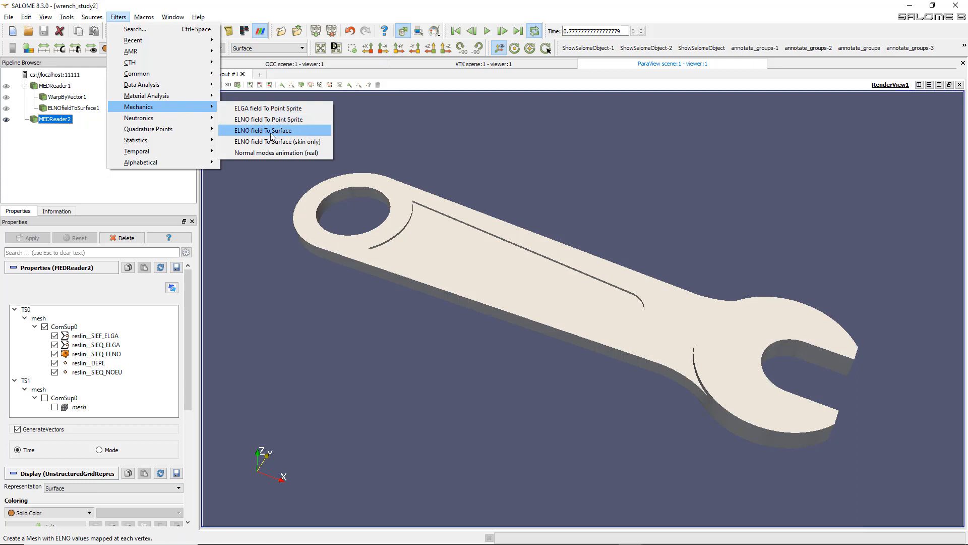
pyautogui.click(271, 132)
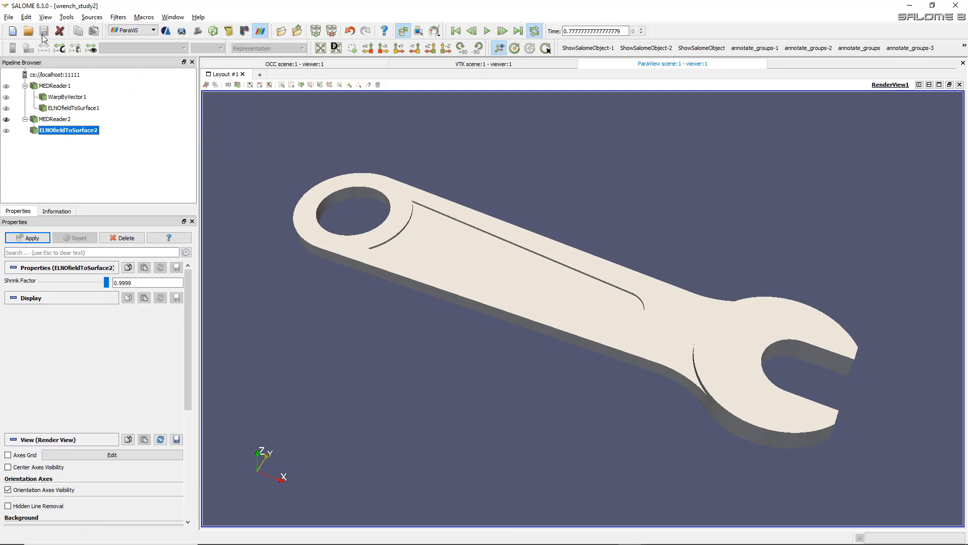
pyautogui.click(30, 238)
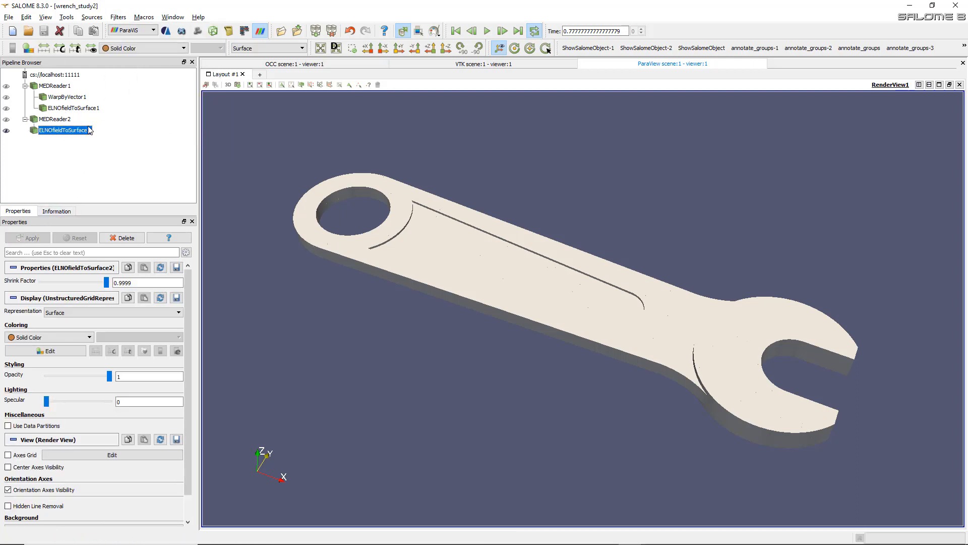
# - Apply a Warp By Vector filter to ELNOfieldToSurface2 using the reslin__DEPL vectors
pyautogui.click(88, 17)
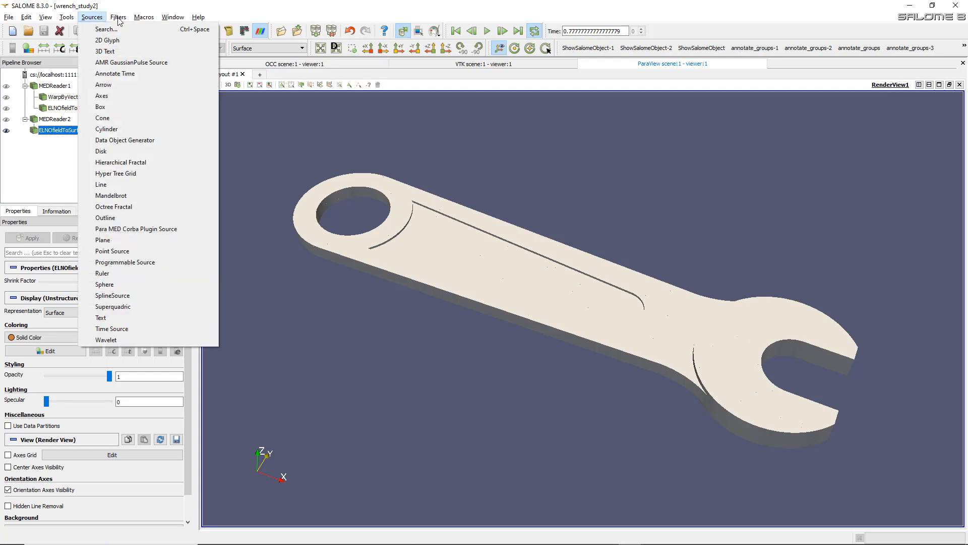
pyautogui.click(119, 18)
pyautogui.moveTo(162, 73)
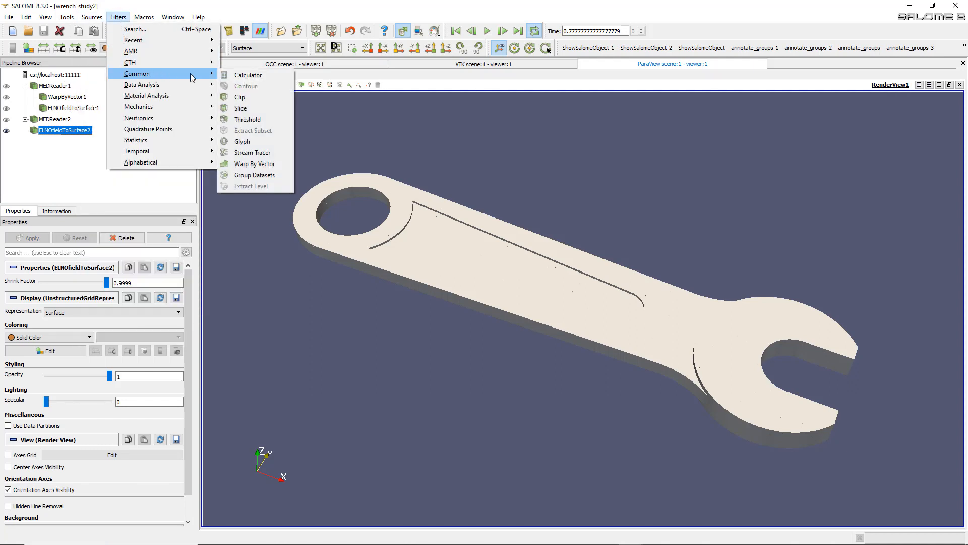
pyautogui.click(257, 165)
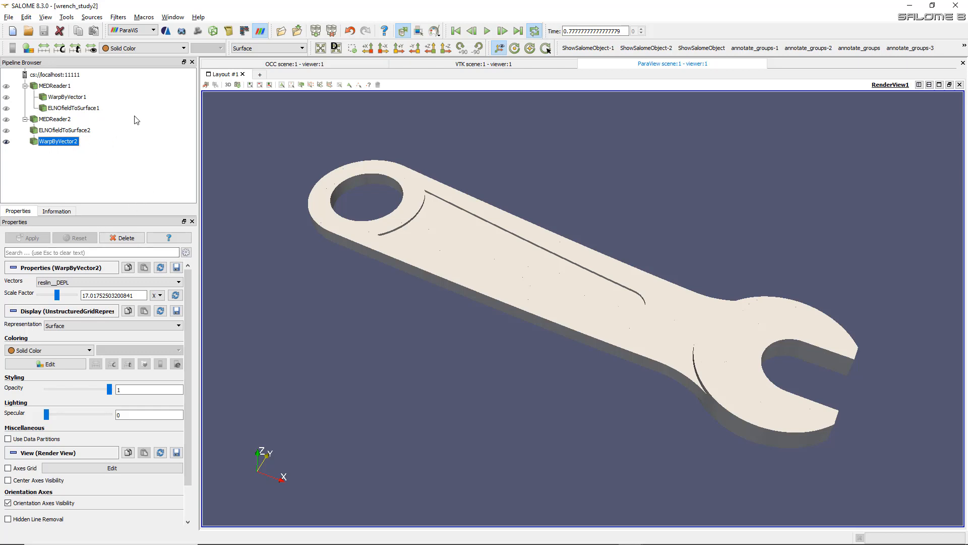
# - Colour the warped wrench by reslin__DEPL magnitude and inspect the displacement distribution
pyautogui.click(140, 49)
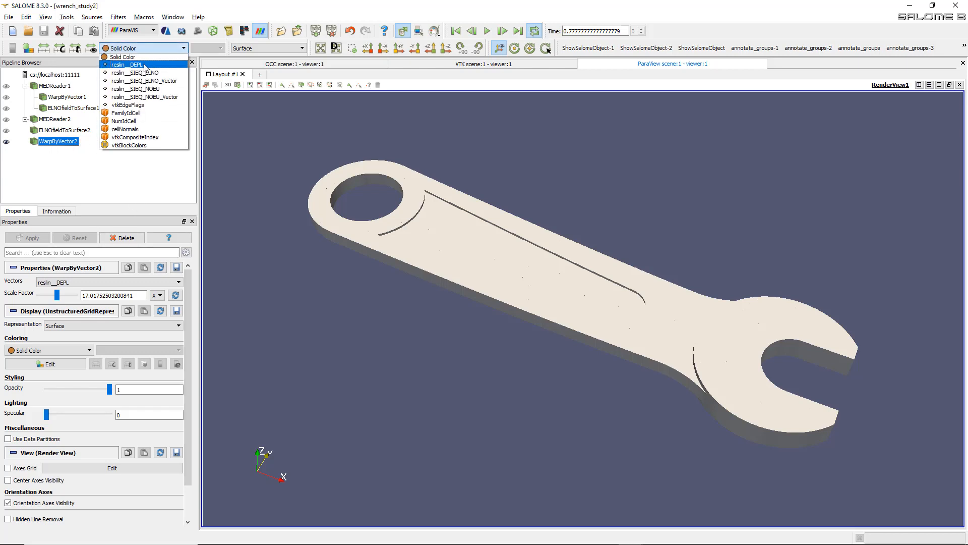
pyautogui.click(145, 64)
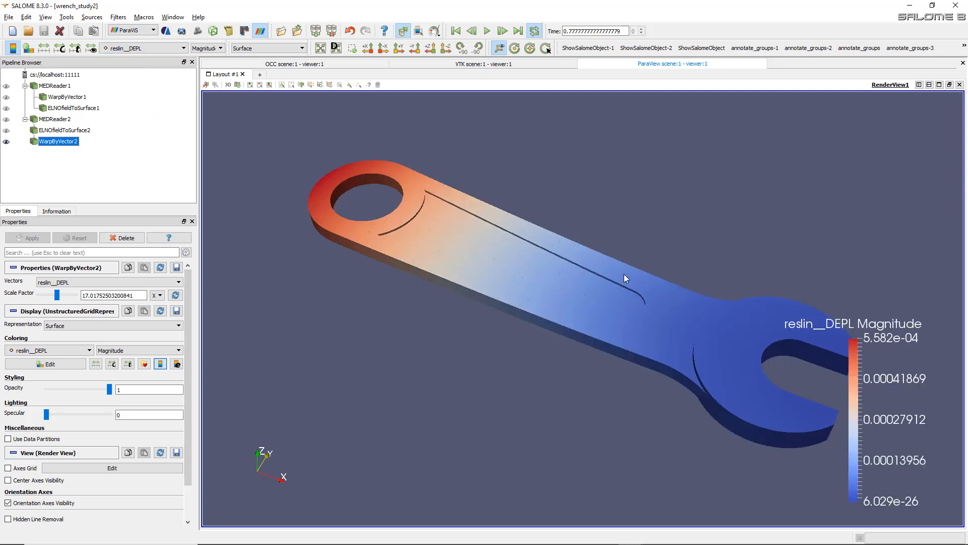
pyautogui.moveTo(625, 278)
pyautogui.mouseDown()
pyautogui.moveTo(651, 307)
pyautogui.moveTo(591, 284)
pyautogui.mouseUp()
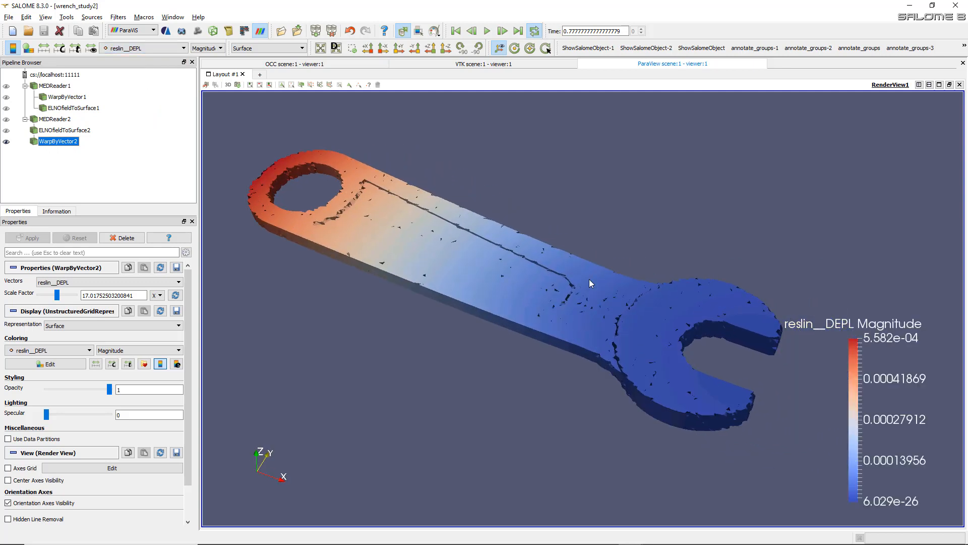
pyautogui.moveTo(591, 284); pyautogui.dragTo(607, 302, button='middle')
pyautogui.scroll(-1, 454, 259)
pyautogui.scroll(1, 454, 259)
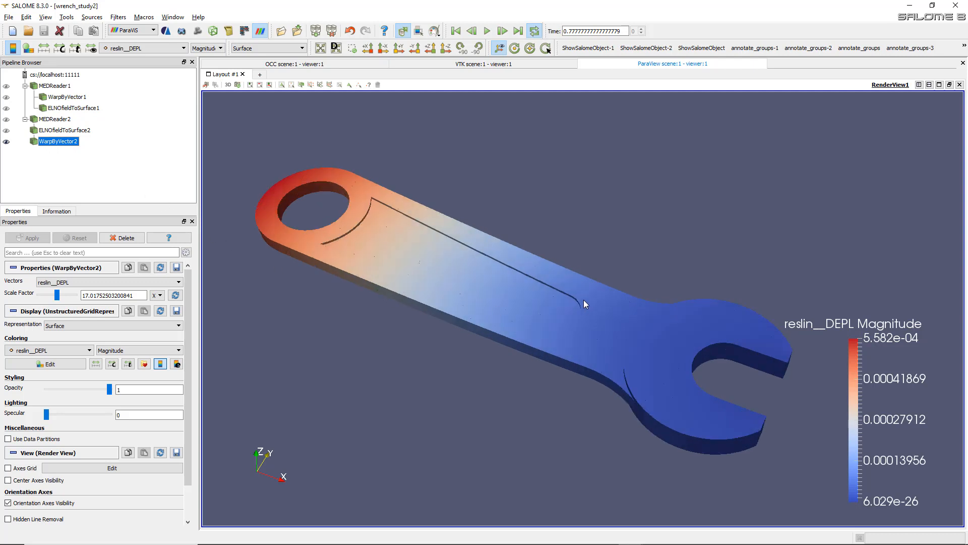
pyautogui.scroll(-1, 585, 304)
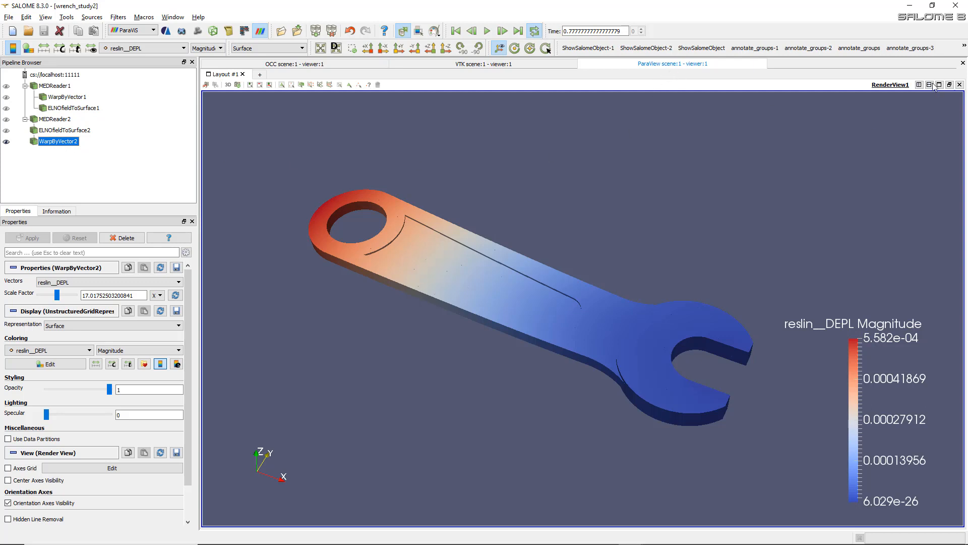
# - Split the layout into two side-by-side views, create a Render View in the new one, and show MEDReader1 there
pyautogui.click(919, 85)
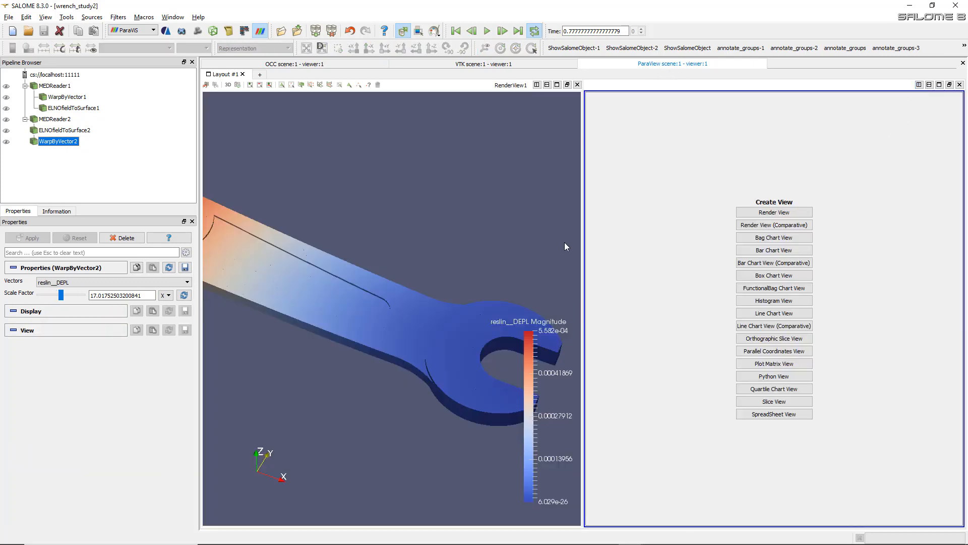
pyautogui.click(785, 212)
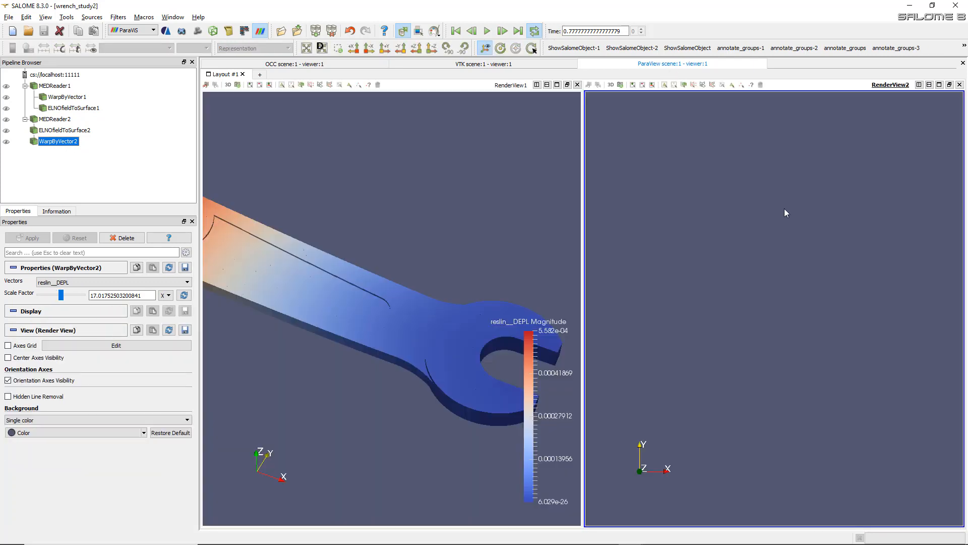
pyautogui.click(8, 88)
pyautogui.moveTo(771, 318); pyautogui.dragTo(751, 264)
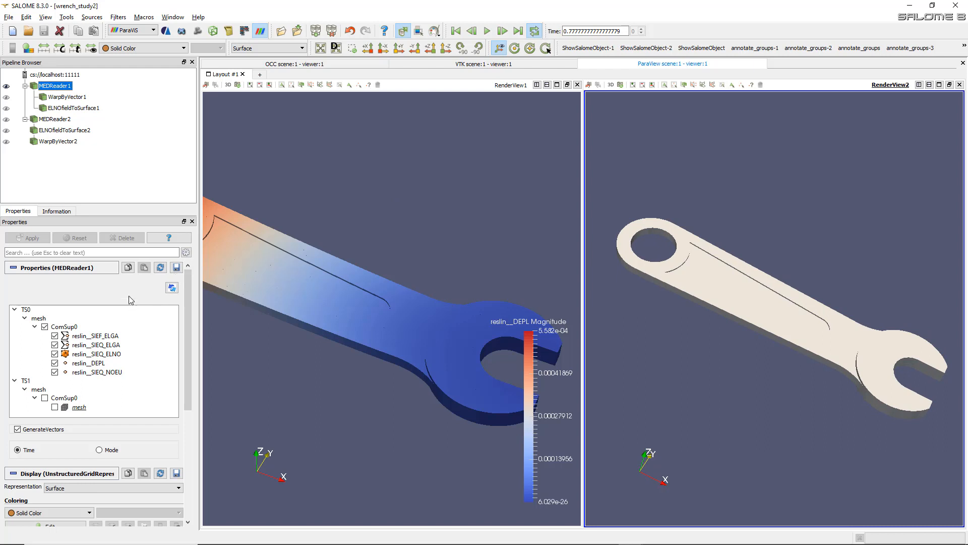
# - Colour MEDReader1 in the second view by reslin__DEPL magnitude and frame both wrenches for comparison
pyautogui.click(137, 50)
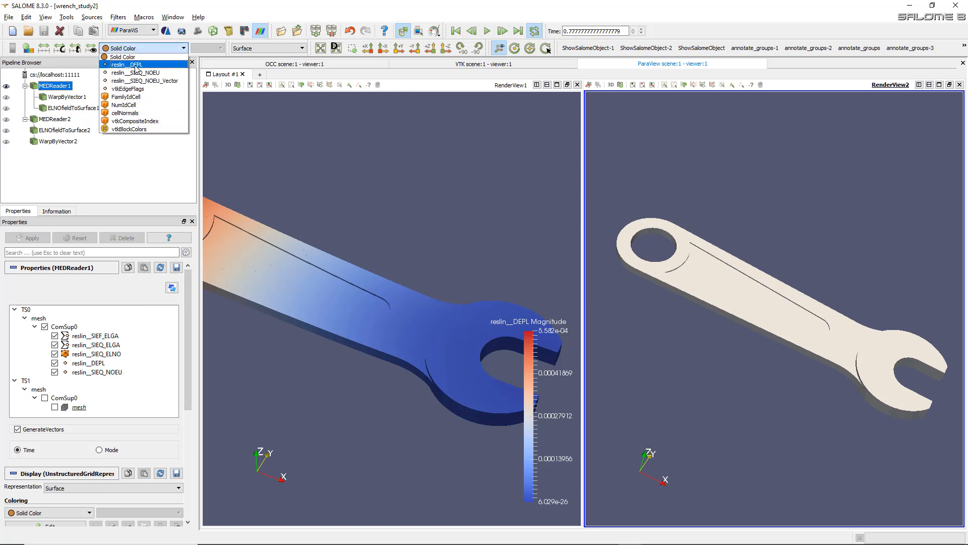
pyautogui.click(129, 64)
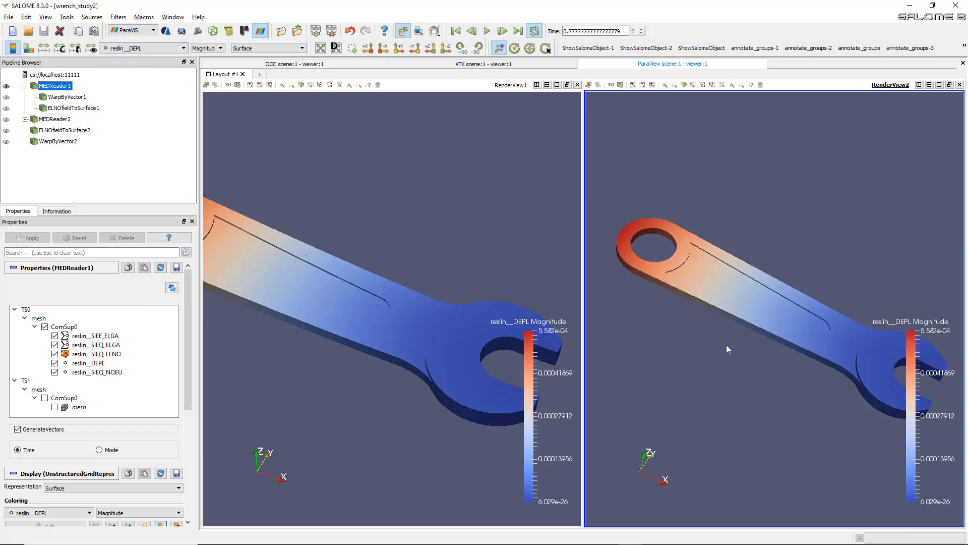
pyautogui.scroll(-2, 727, 345)
pyautogui.scroll(4, 729, 347)
pyautogui.scroll(-2, 731, 348)
pyautogui.scroll(1, 731, 348)
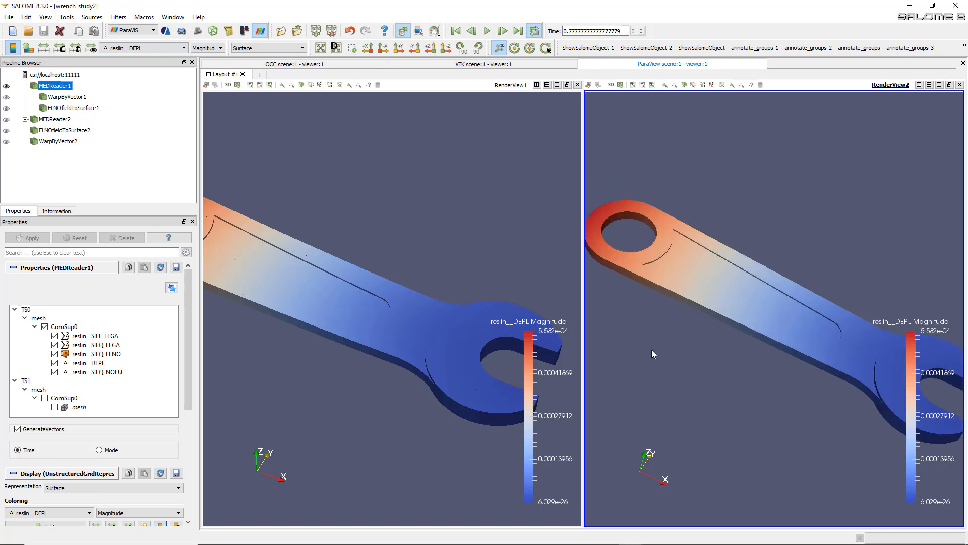
pyautogui.scroll(-2, 416, 357)
pyautogui.scroll(1, 415, 357)
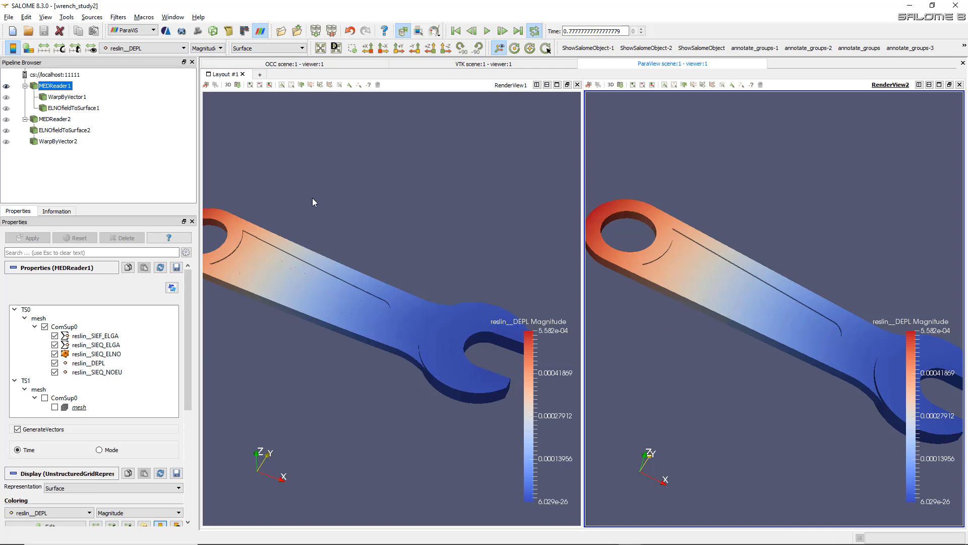
# - Display MEDReader1 in the second render view as Surface With Edges to expose its mesh
pyautogui.click(312, 170)
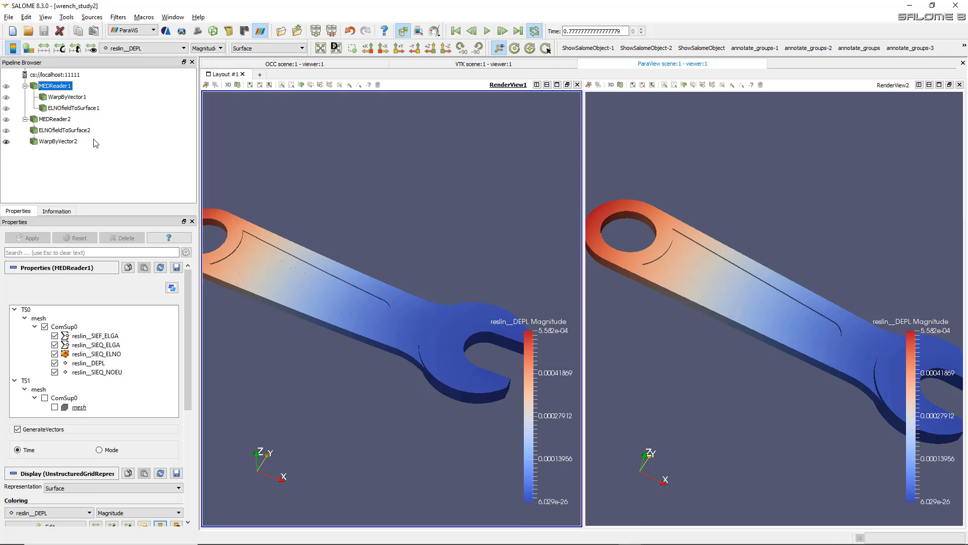
pyautogui.click(694, 179)
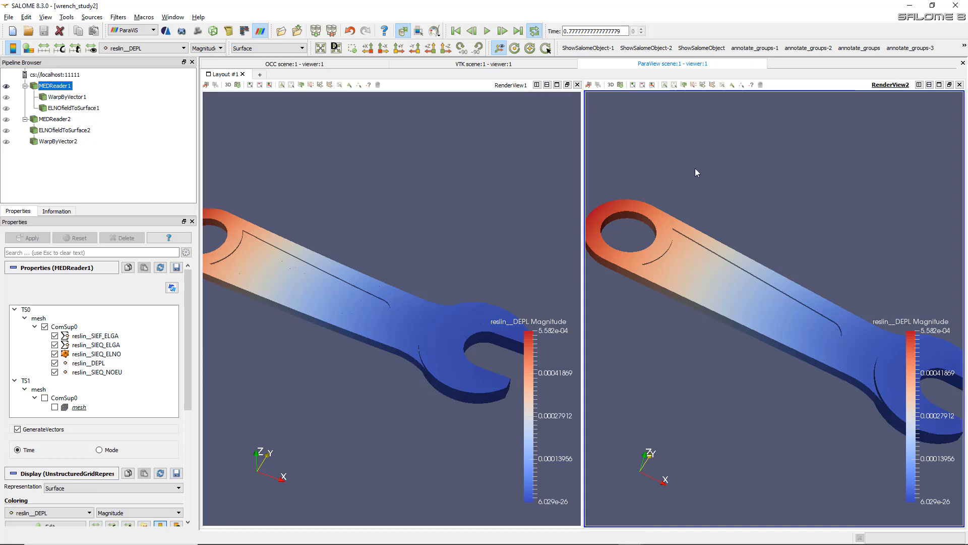
pyautogui.click(253, 49)
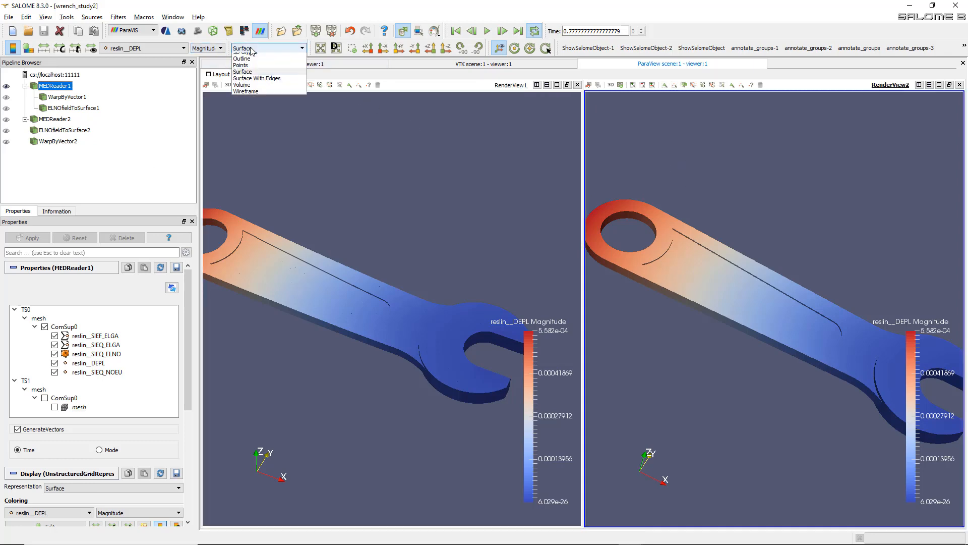
pyautogui.click(268, 84)
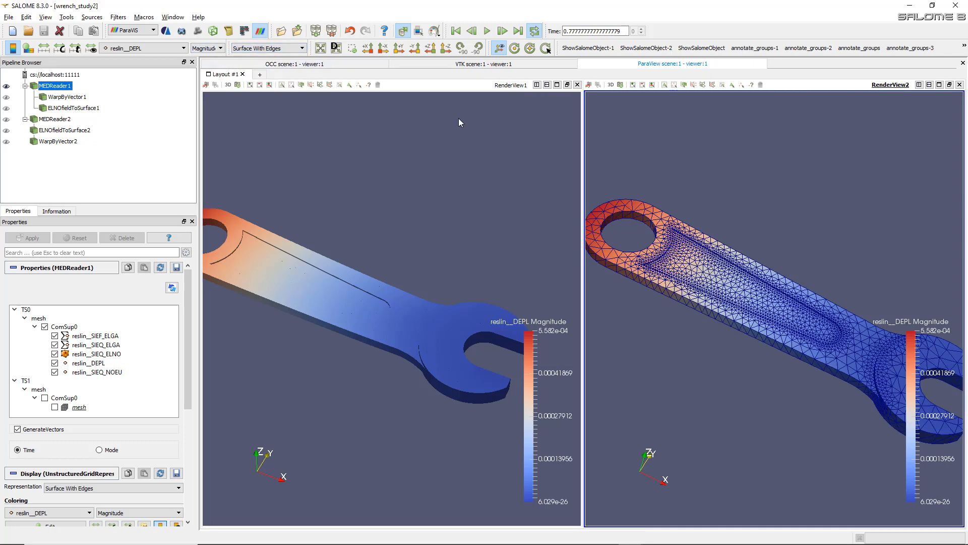
# - Display WarpByVector2 in the first render view as Surface With Edges to match the other view
pyautogui.click(255, 115)
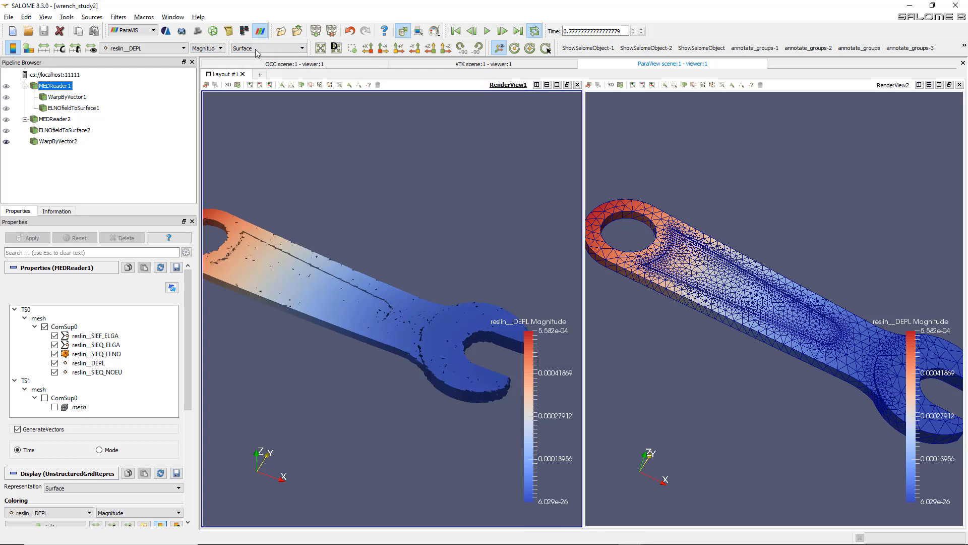
pyautogui.click(256, 50)
pyautogui.click(277, 87)
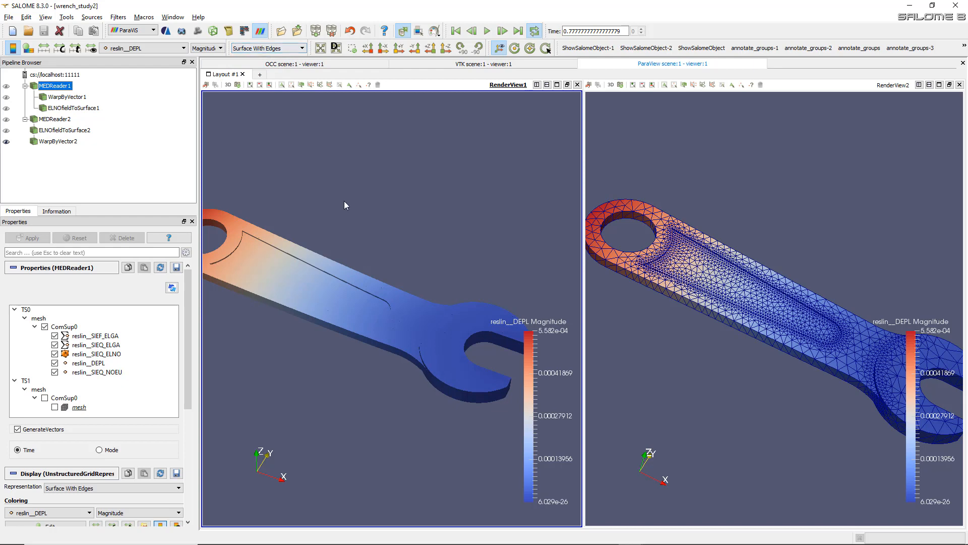
pyautogui.moveTo(344, 204); pyautogui.dragTo(299, 108)
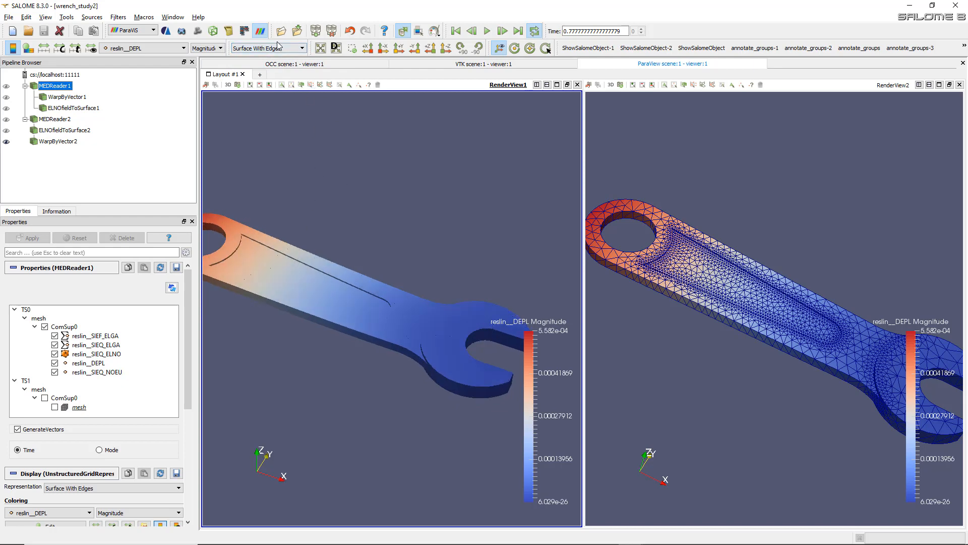
pyautogui.click(56, 142)
pyautogui.click(267, 49)
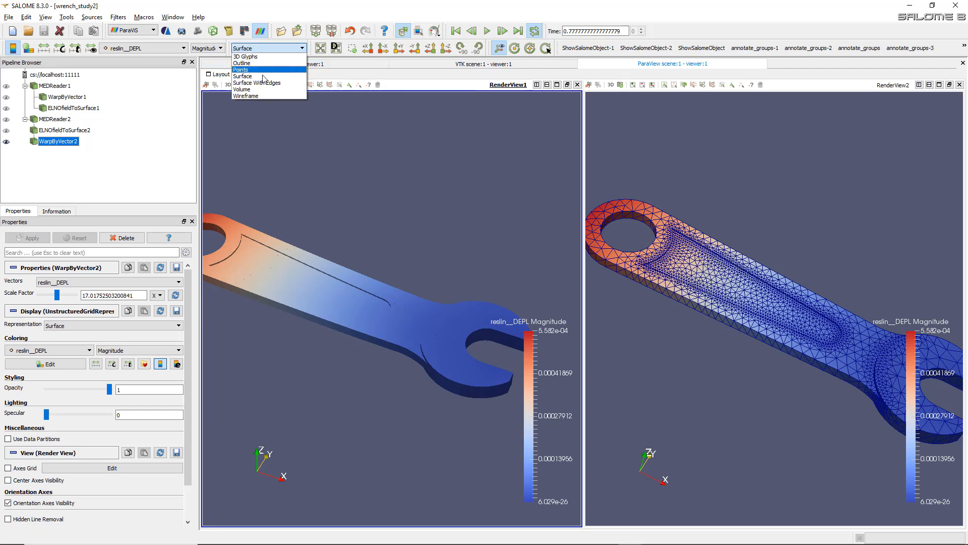
pyautogui.click(259, 82)
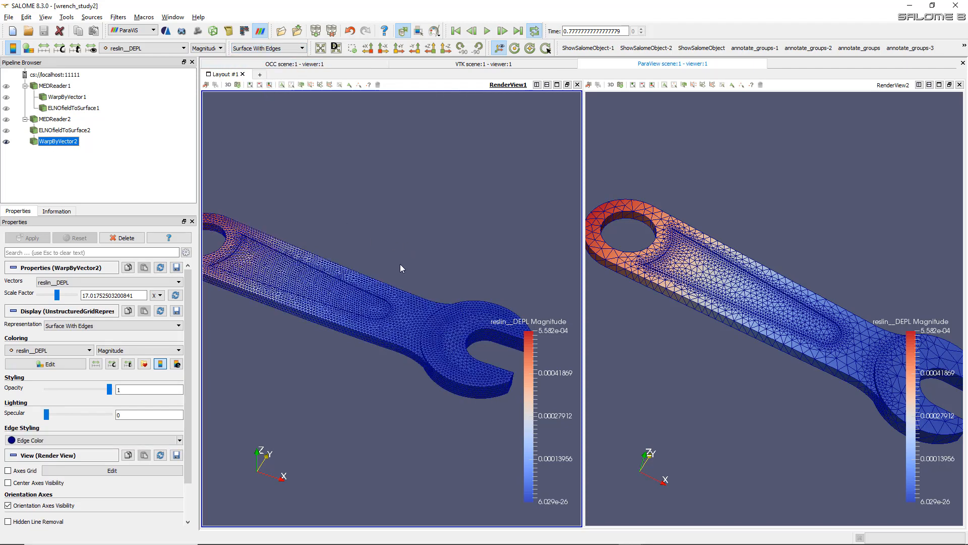
pyautogui.scroll(-2, 266, 305)
pyautogui.scroll(2, 267, 305)
# - Toggle MEDReader1's visibility in the second view and compare its mesh with the refined wrench's mesh
pyautogui.click(791, 227)
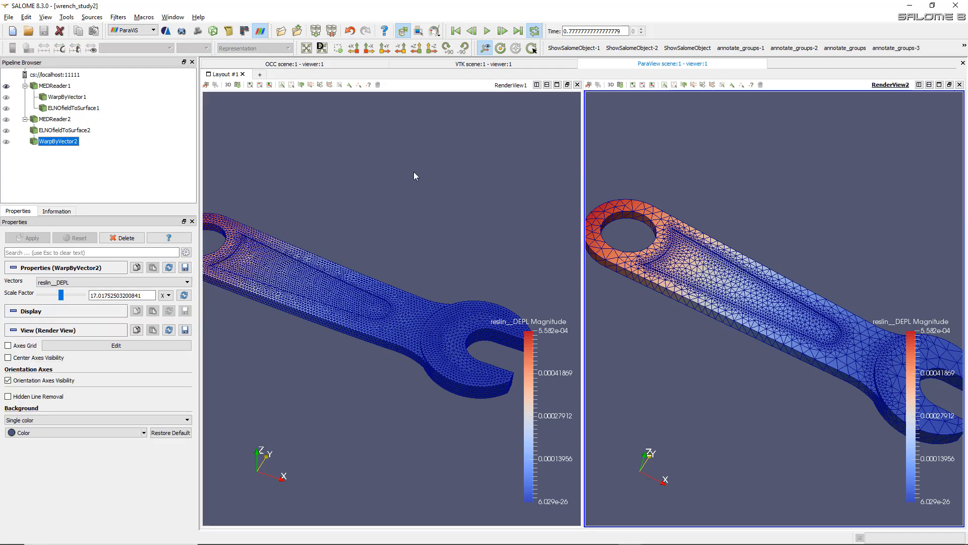
pyautogui.click(6, 86)
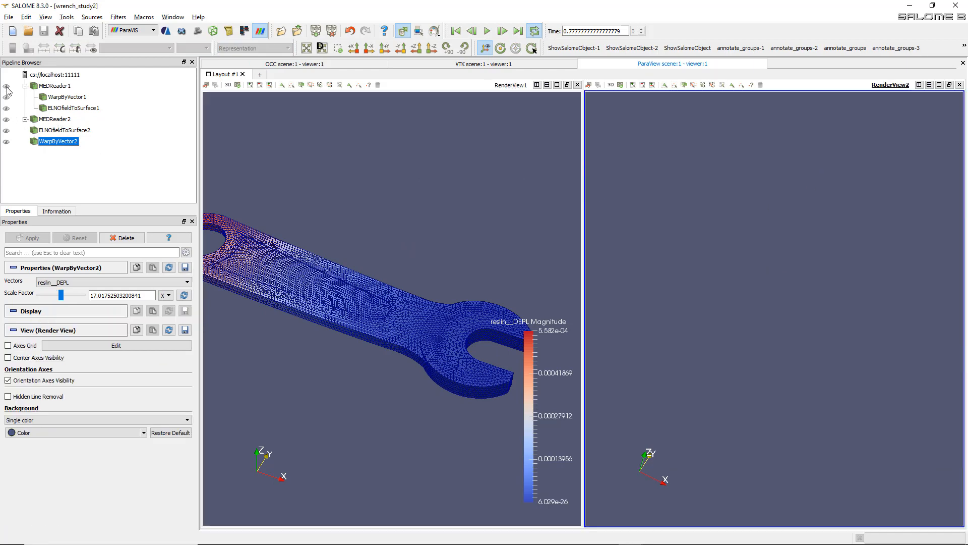
pyautogui.click(6, 87)
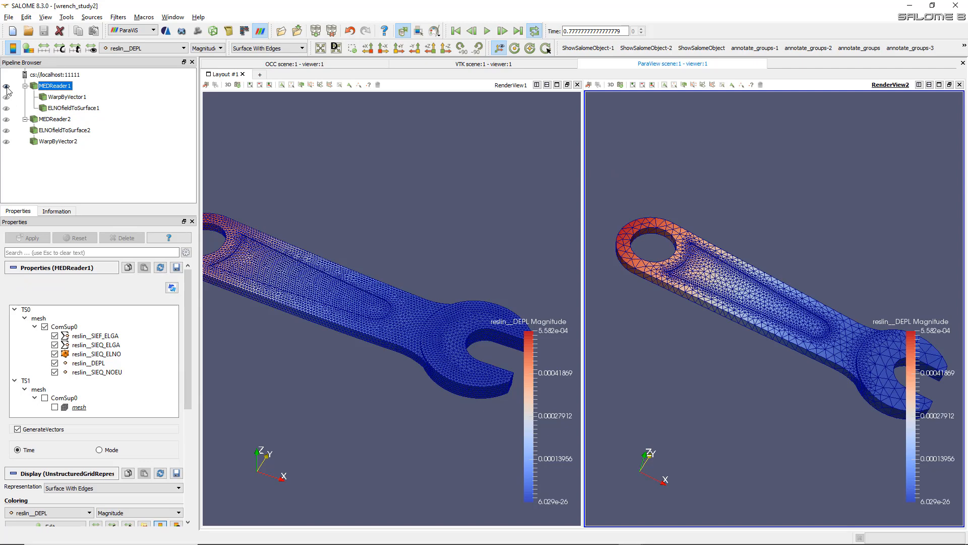
pyautogui.click(6, 87)
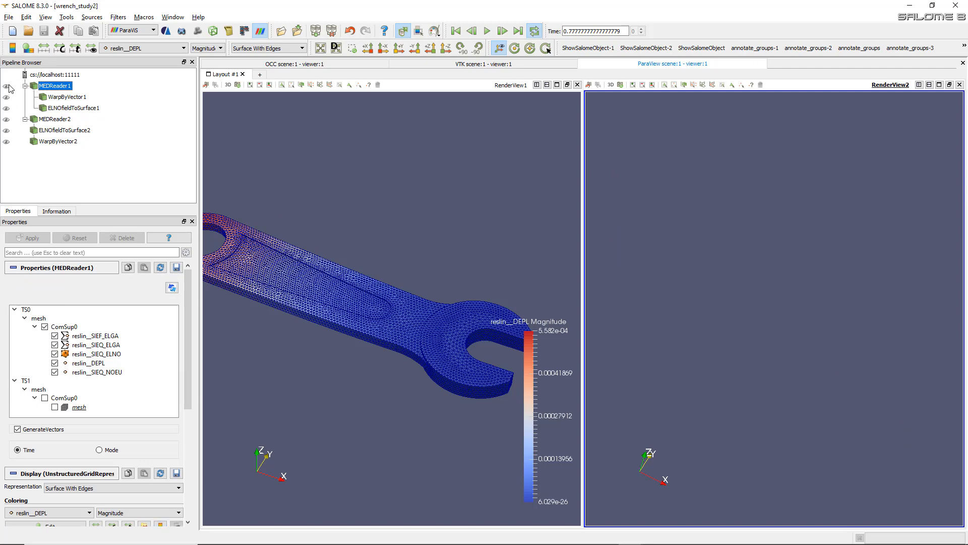
pyautogui.click(6, 86)
pyautogui.scroll(-4, 319, 325)
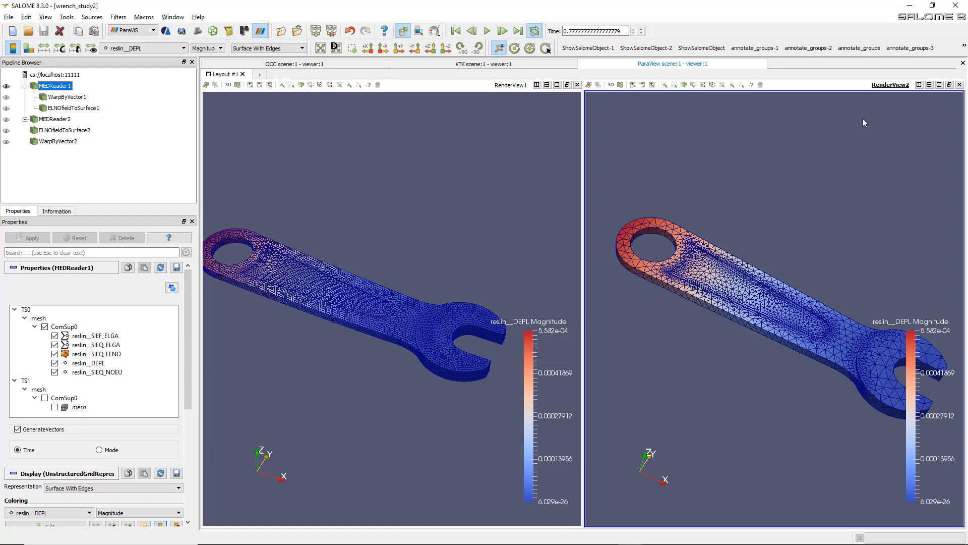
# - Close the second render view and enlarge the refined wrench in the remaining ParaView view
pyautogui.click(960, 86)
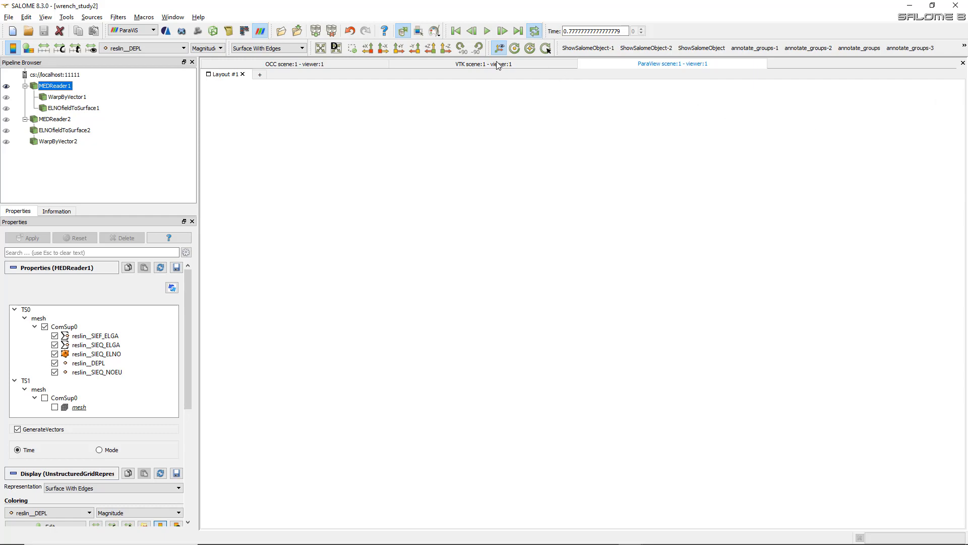
pyautogui.click(256, 76)
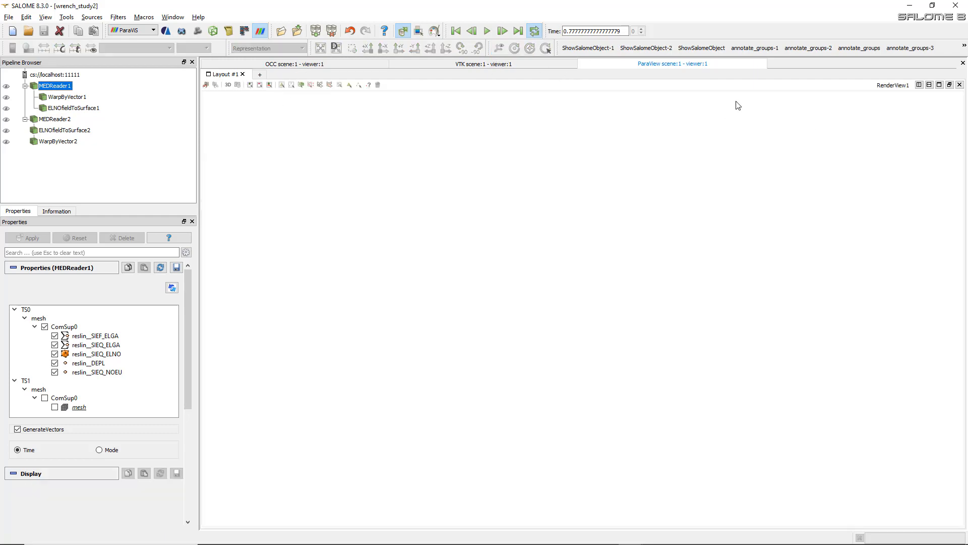
pyautogui.click(793, 188)
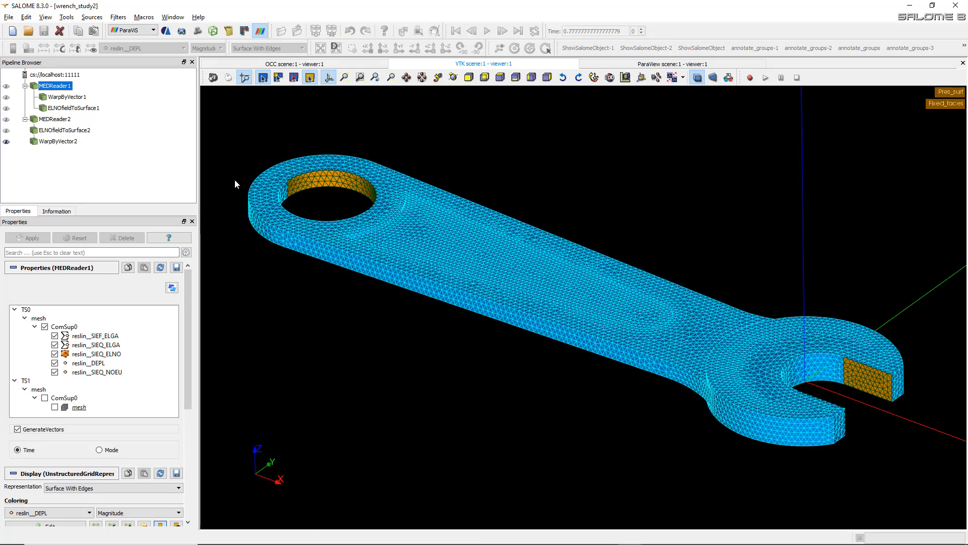
pyautogui.click(634, 66)
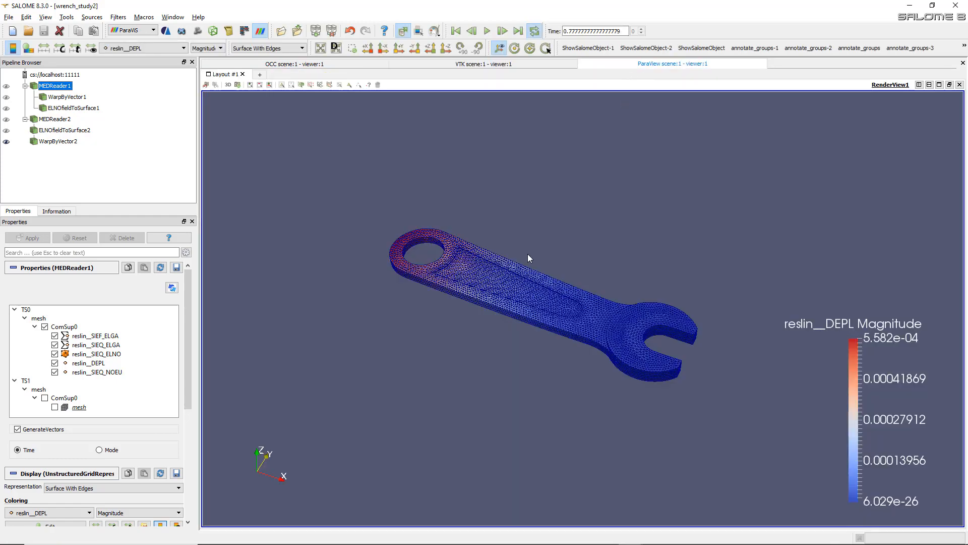
pyautogui.scroll(5, 448, 320)
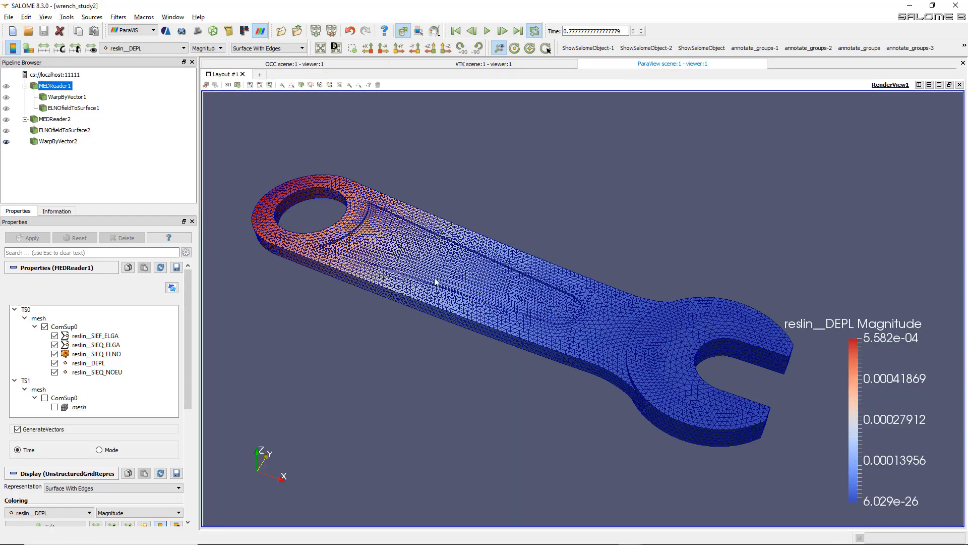
pyautogui.scroll(2, 436, 282)
pyautogui.scroll(-1, 435, 282)
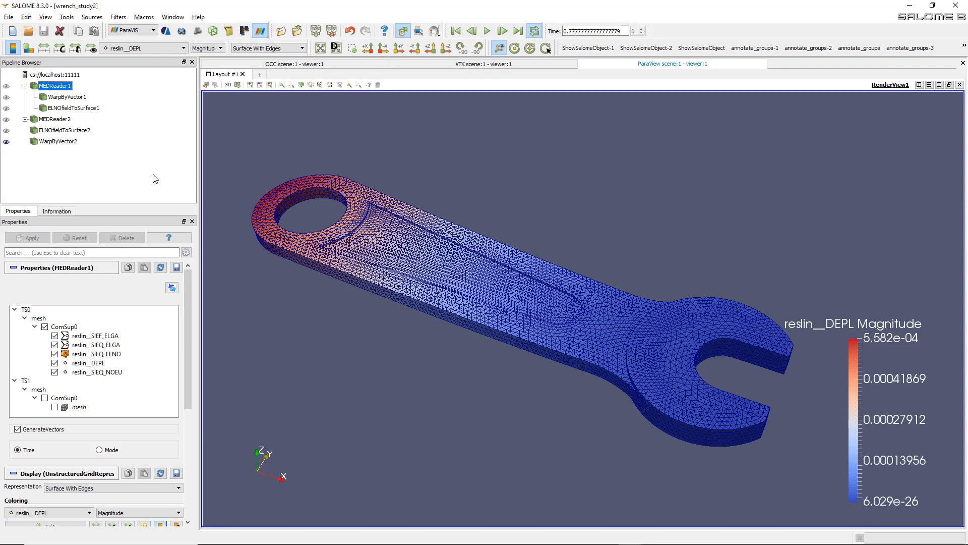
# - Colour WarpByVector2 by the VMIS component of reslin__SIEQ_NOEU and display it as a plain Surface
pyautogui.click(55, 141)
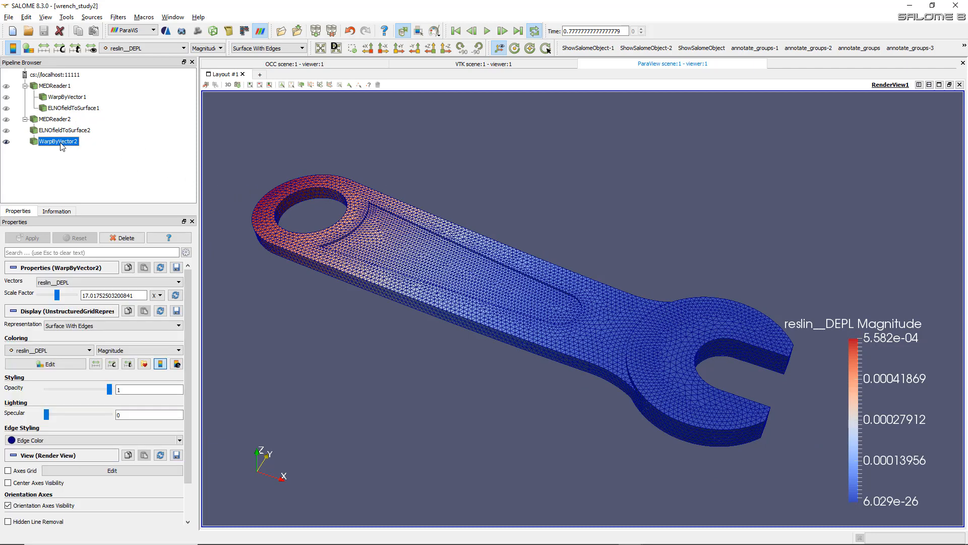
pyautogui.click(171, 49)
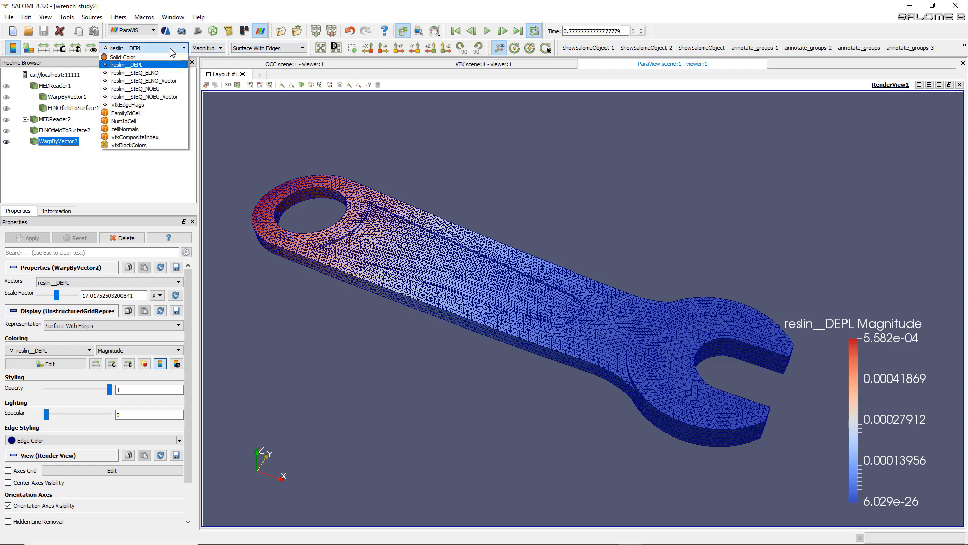
pyautogui.click(166, 89)
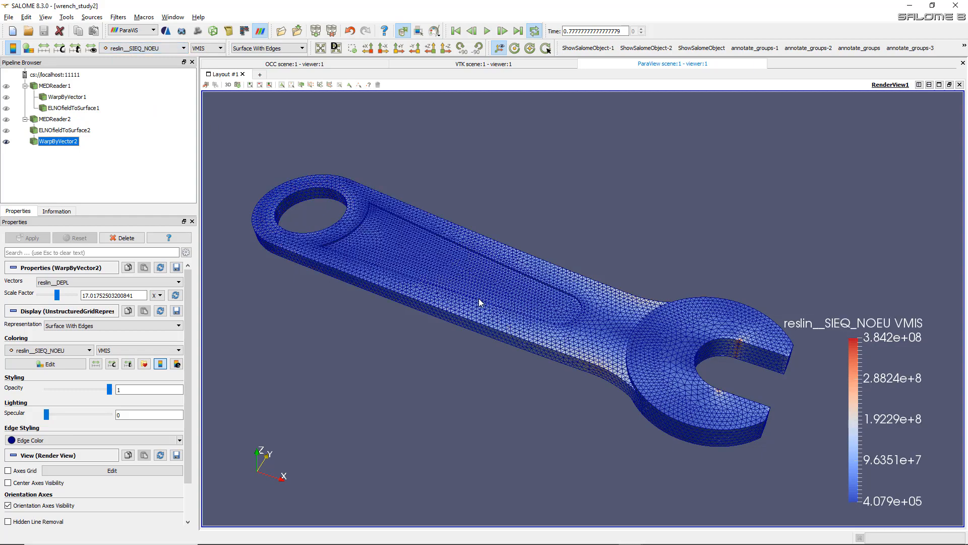
pyautogui.moveTo(497, 312); pyautogui.dragTo(509, 327)
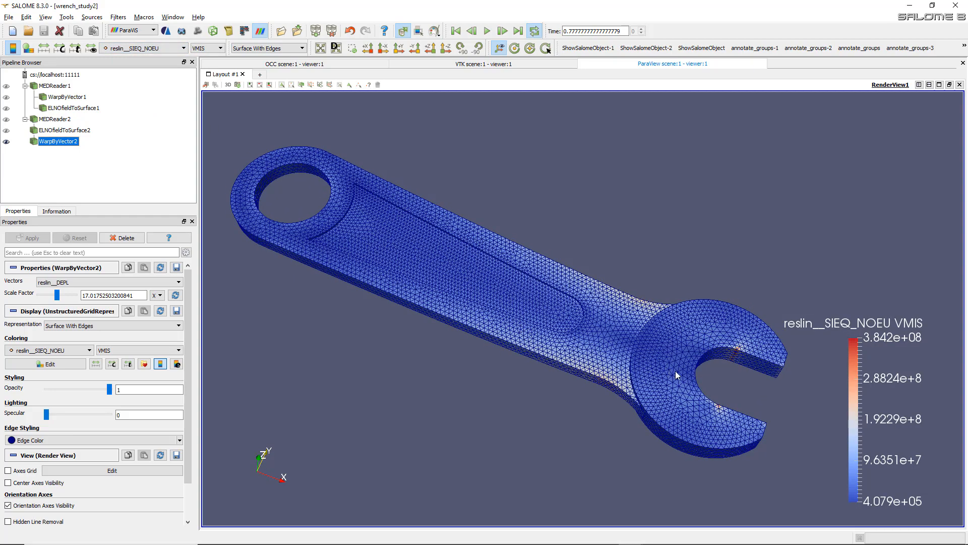
pyautogui.click(268, 48)
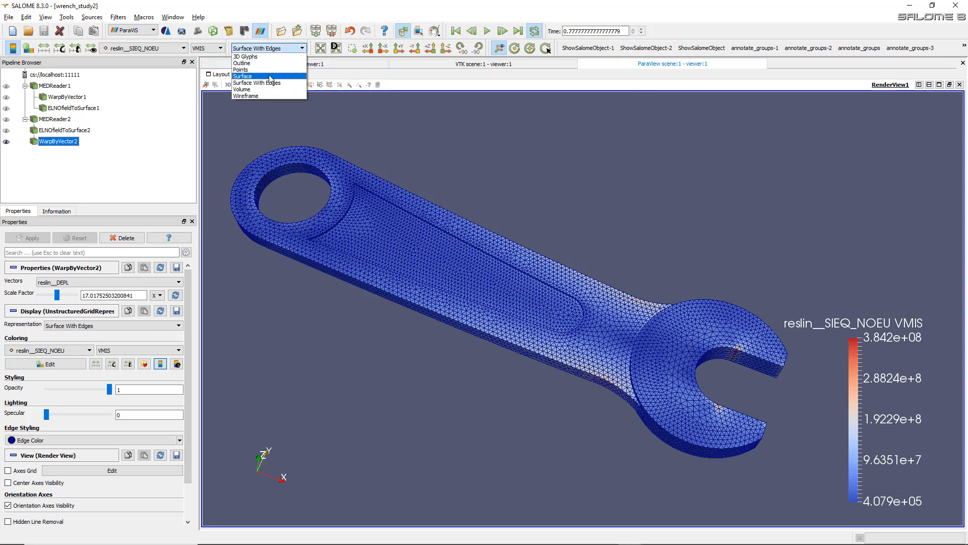
pyautogui.click(252, 76)
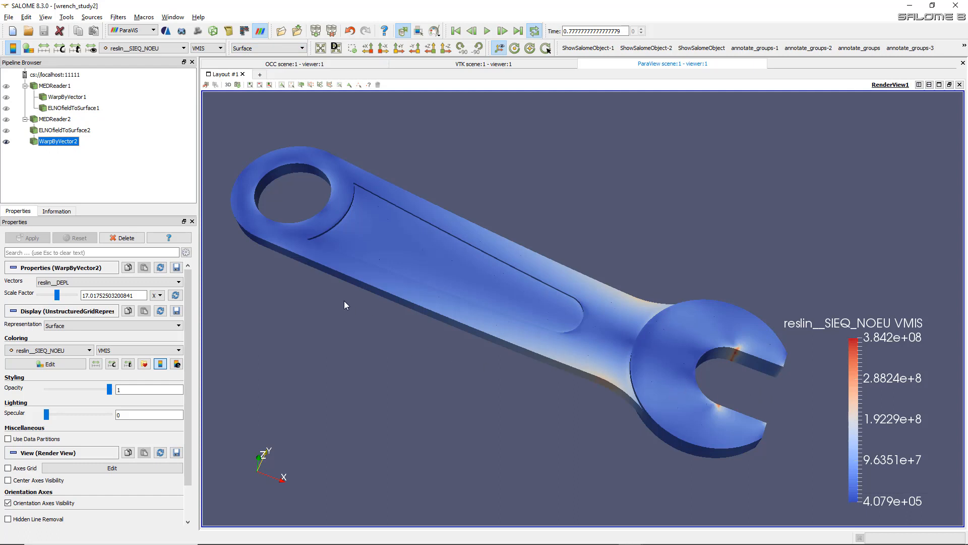
# - Show the Color Map Editor and dock it beside the render view, opposite the Pipeline Browser
pyautogui.click(45, 17)
pyautogui.moveTo(63, 41)
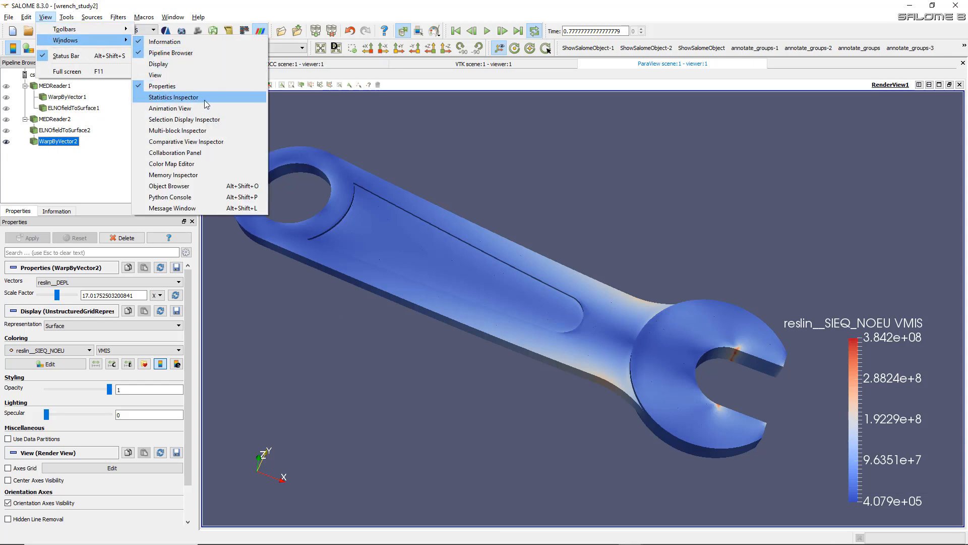
pyautogui.click(204, 164)
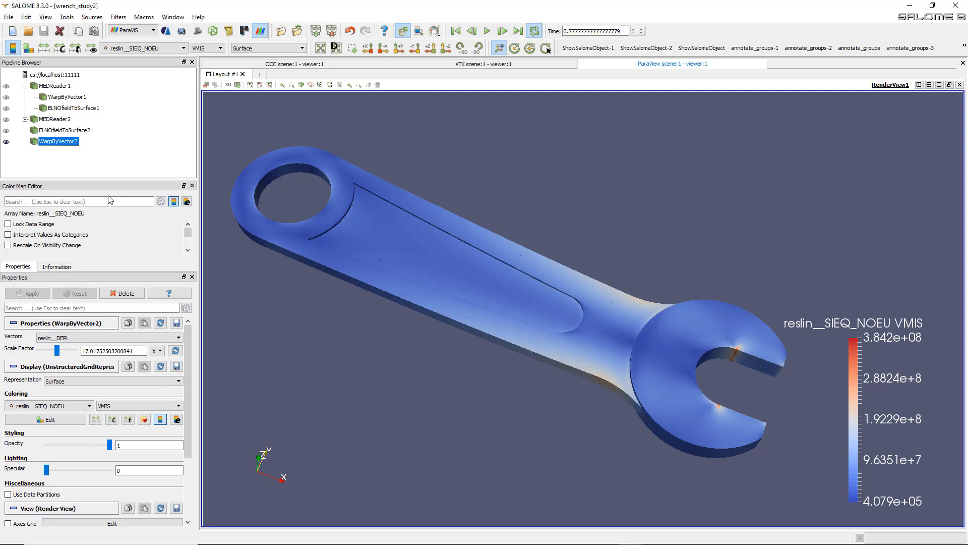
pyautogui.moveTo(122, 186); pyautogui.dragTo(423, 138)
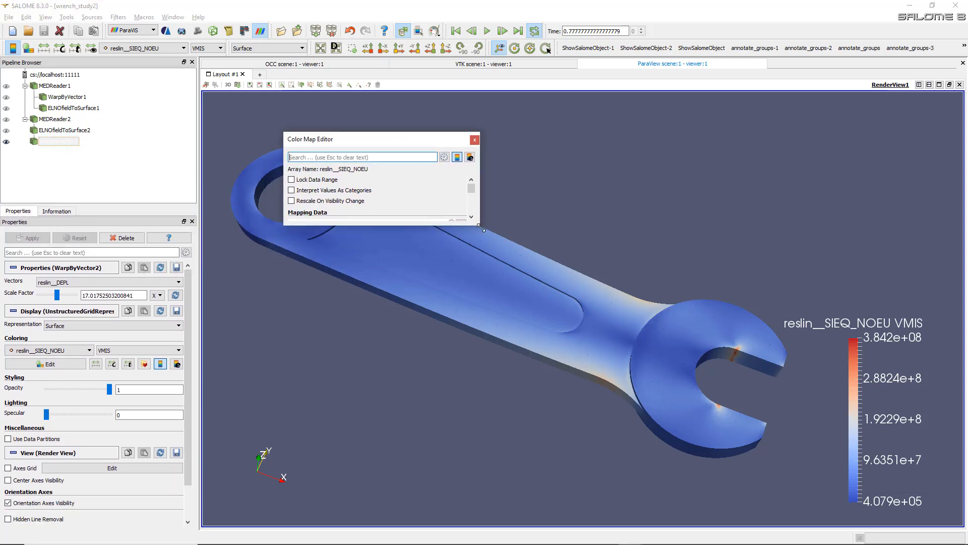
pyautogui.moveTo(481, 228); pyautogui.dragTo(552, 494)
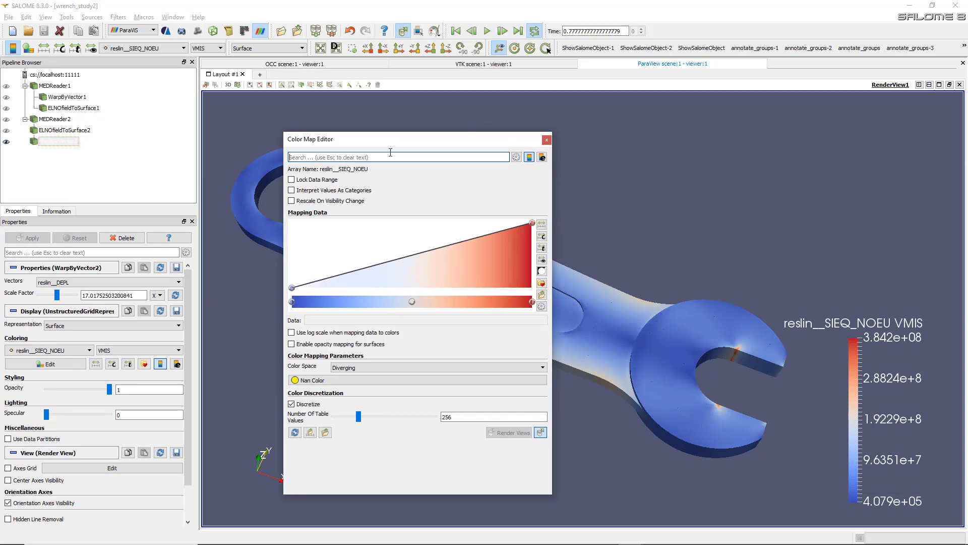
pyautogui.moveTo(389, 142); pyautogui.dragTo(959, 177)
pyautogui.scroll(-2, 434, 200)
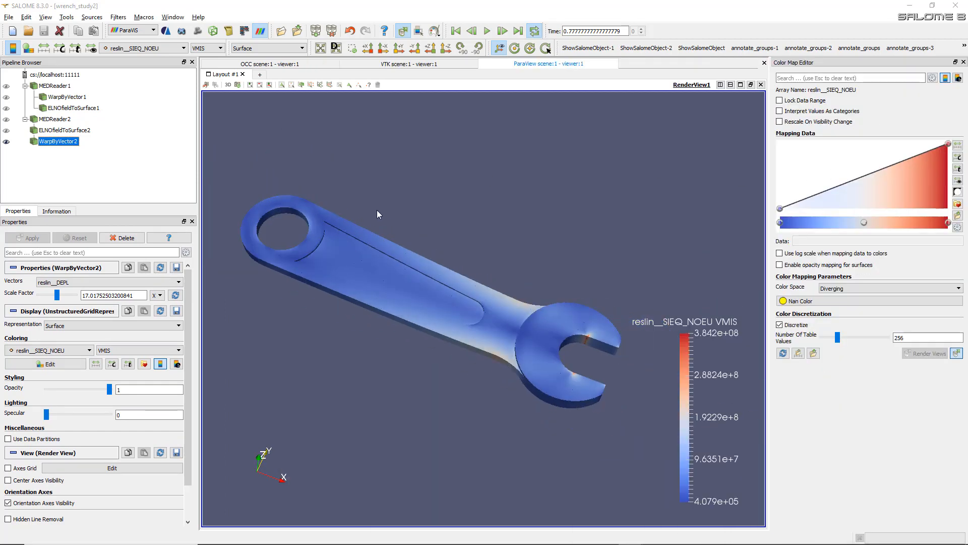
# - Set the colour map's number of table values to 12 and inspect the banded stress on the wrench
pyautogui.doubleClick(932, 335)
pyautogui.write('12')
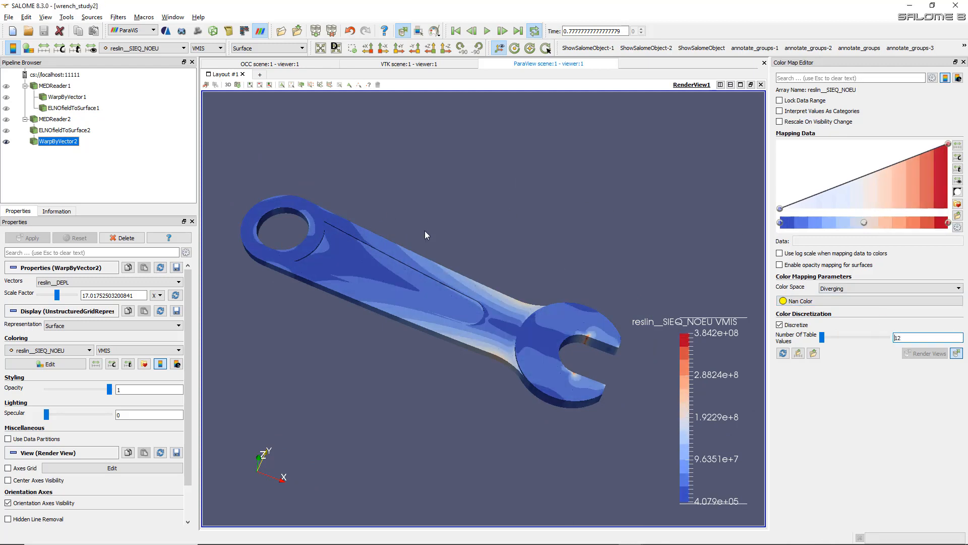
pyautogui.moveTo(453, 276); pyautogui.dragTo(464, 280)
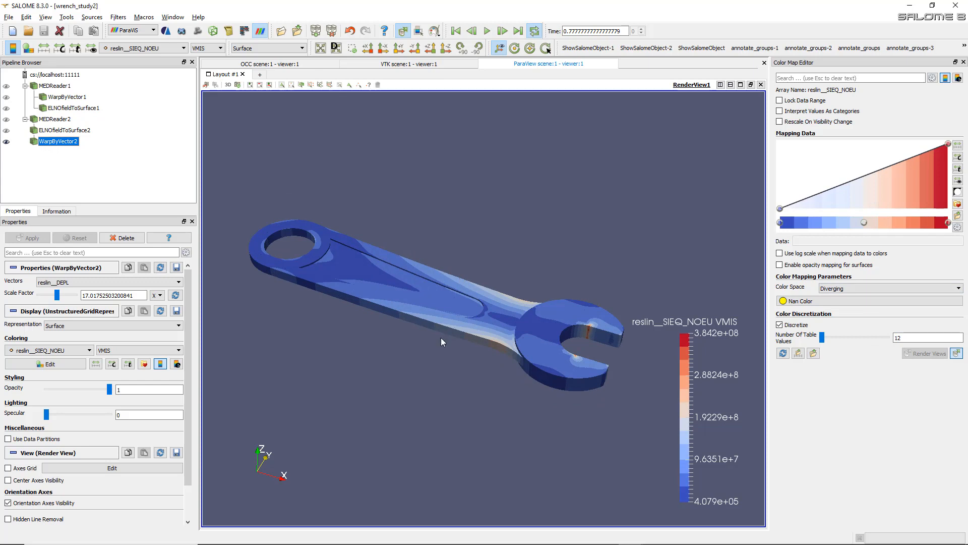
pyautogui.scroll(4, 441, 337)
pyautogui.scroll(-2, 435, 323)
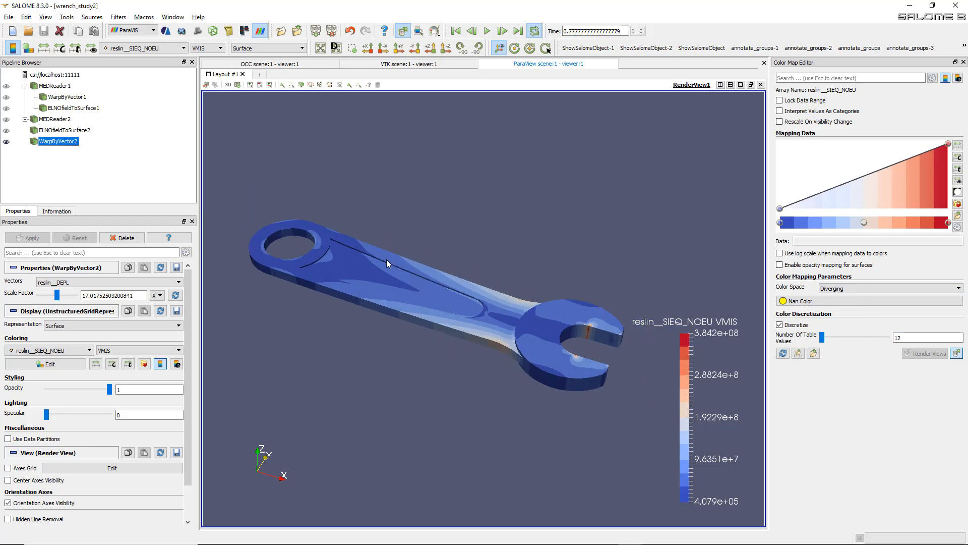
pyautogui.moveTo(386, 259); pyautogui.dragTo(522, 351)
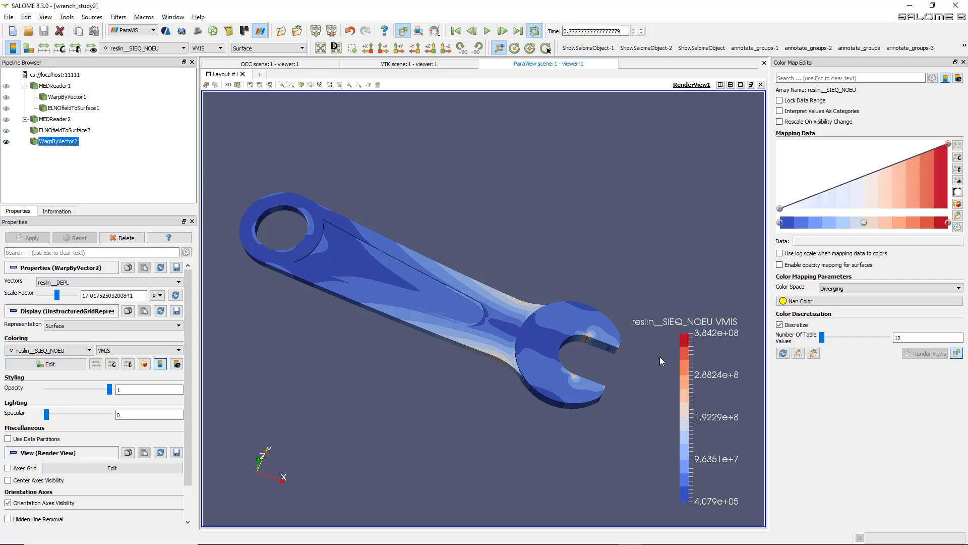
# - Examine the banded von Mises stress at the inner corners of the wrench's jaw against the colour legend
pyautogui.scroll(5, 669, 372)
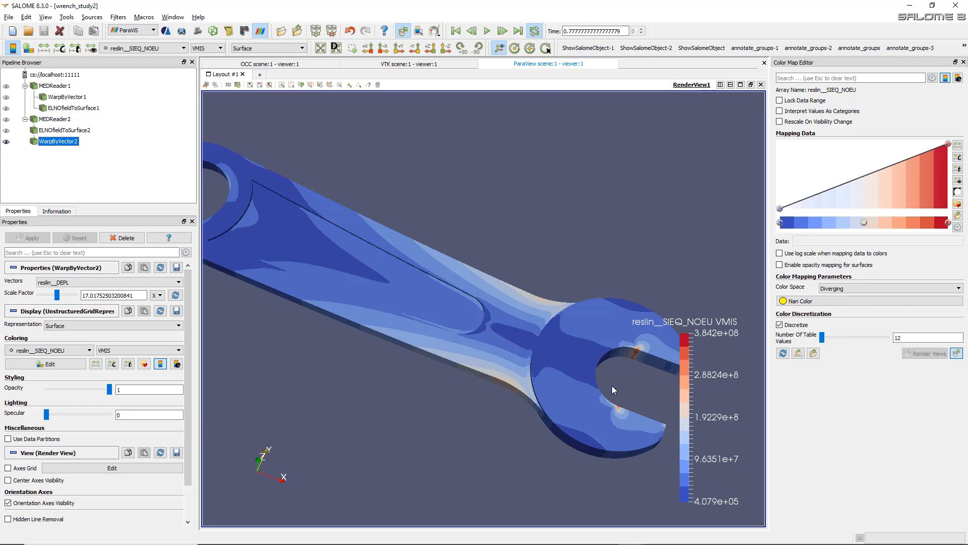
pyautogui.moveTo(613, 385)
pyautogui.mouseDown()
pyautogui.moveTo(551, 366)
pyautogui.moveTo(608, 378)
pyautogui.mouseUp()
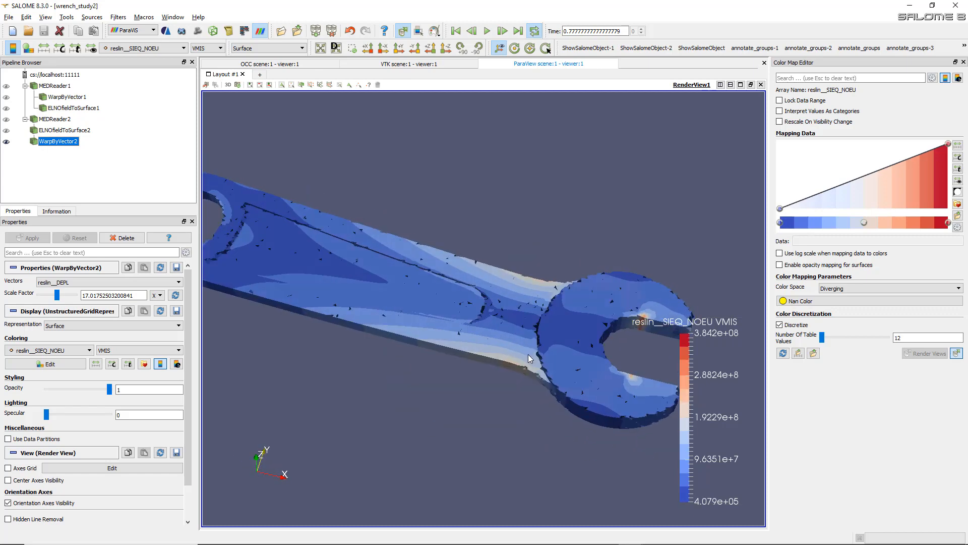
pyautogui.moveTo(528, 354); pyautogui.dragTo(416, 326)
pyautogui.scroll(5, 451, 289)
pyautogui.moveTo(449, 289); pyautogui.dragTo(399, 217)
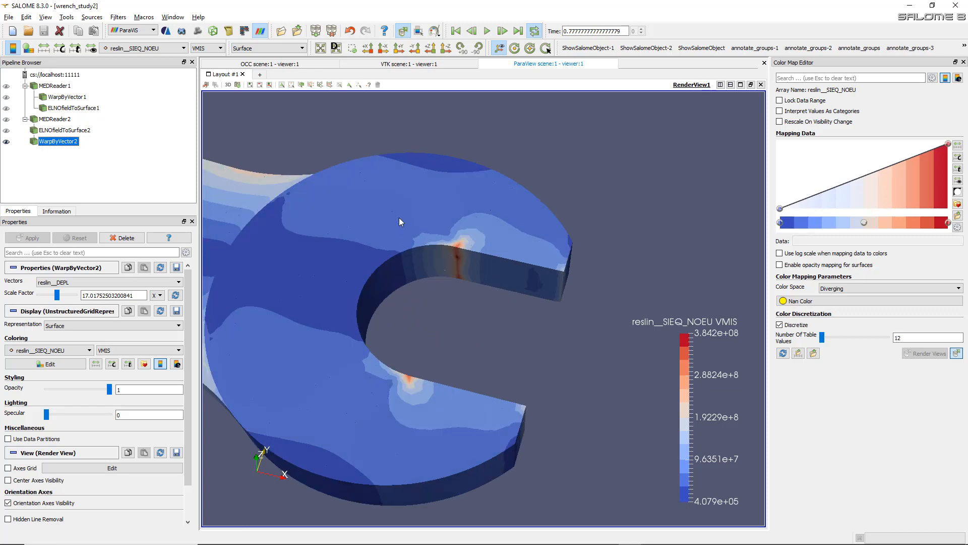
pyautogui.scroll(5, 399, 216)
pyautogui.moveTo(510, 419); pyautogui.dragTo(540, 450, button='middle')
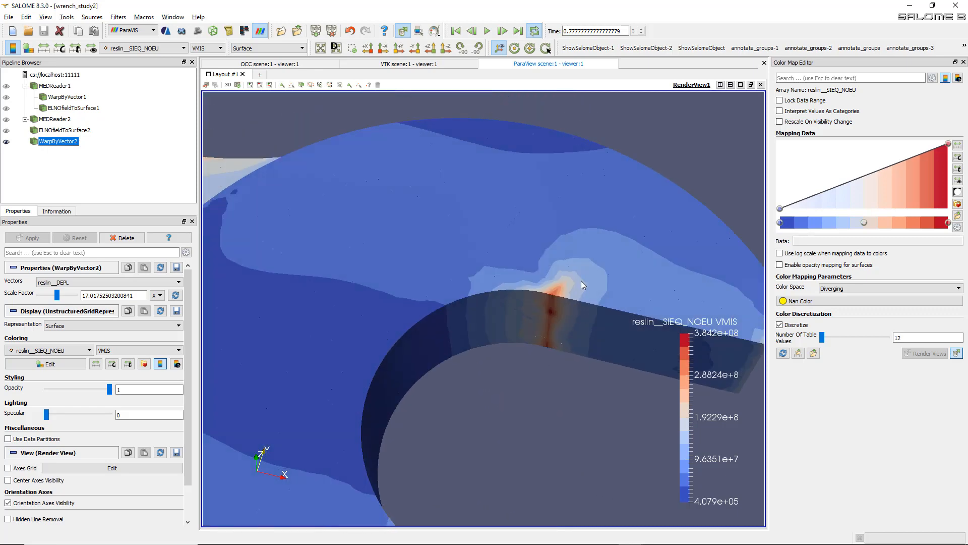
pyautogui.scroll(4, 595, 298)
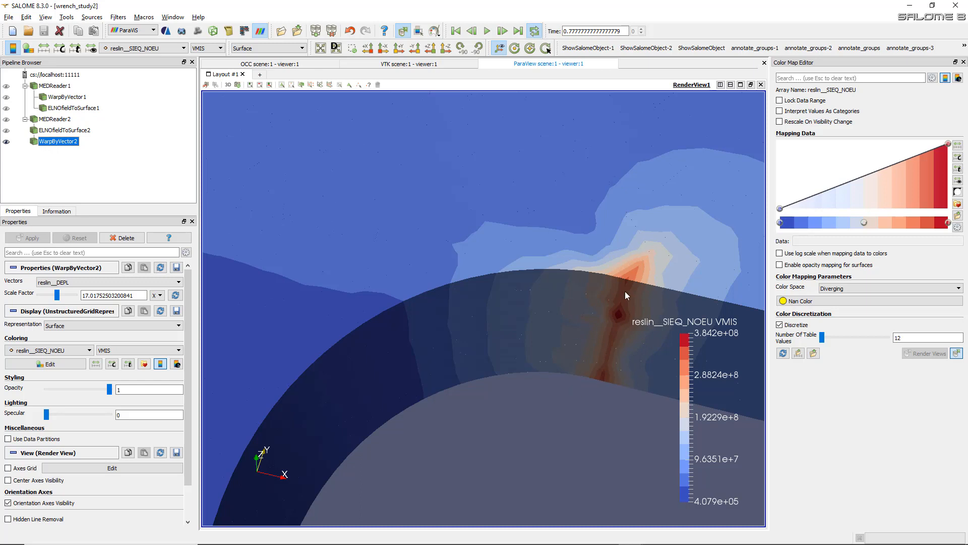
pyautogui.moveTo(625, 292); pyautogui.dragTo(603, 337)
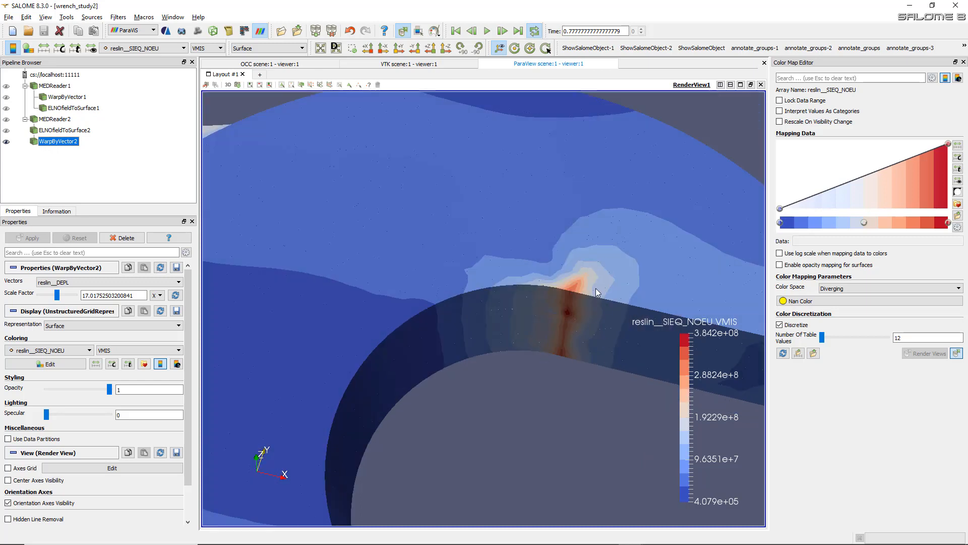
pyautogui.moveTo(535, 339); pyautogui.dragTo(546, 352)
pyautogui.moveTo(569, 307)
pyautogui.mouseDown()
pyautogui.moveTo(608, 350)
pyautogui.moveTo(566, 313)
pyautogui.mouseUp()
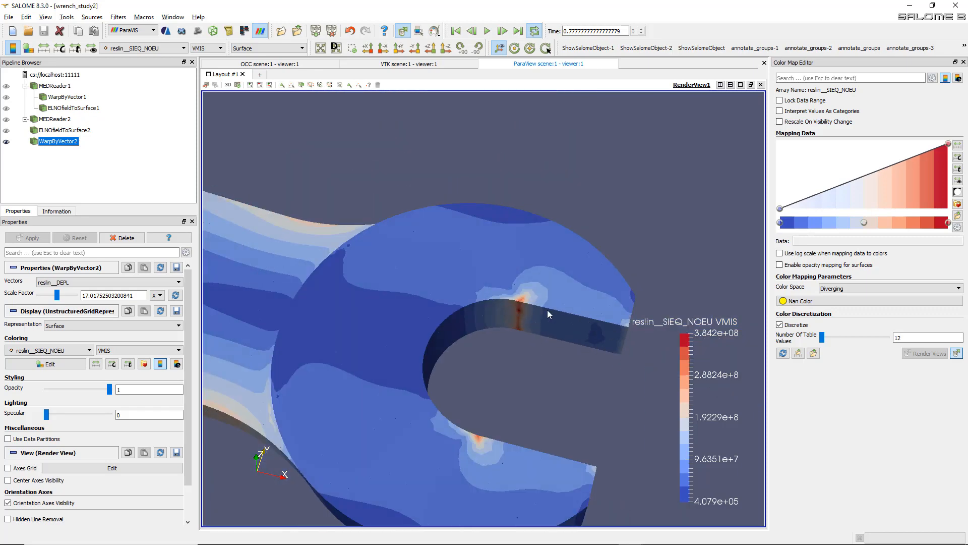
pyautogui.moveTo(519, 364); pyautogui.dragTo(542, 347)
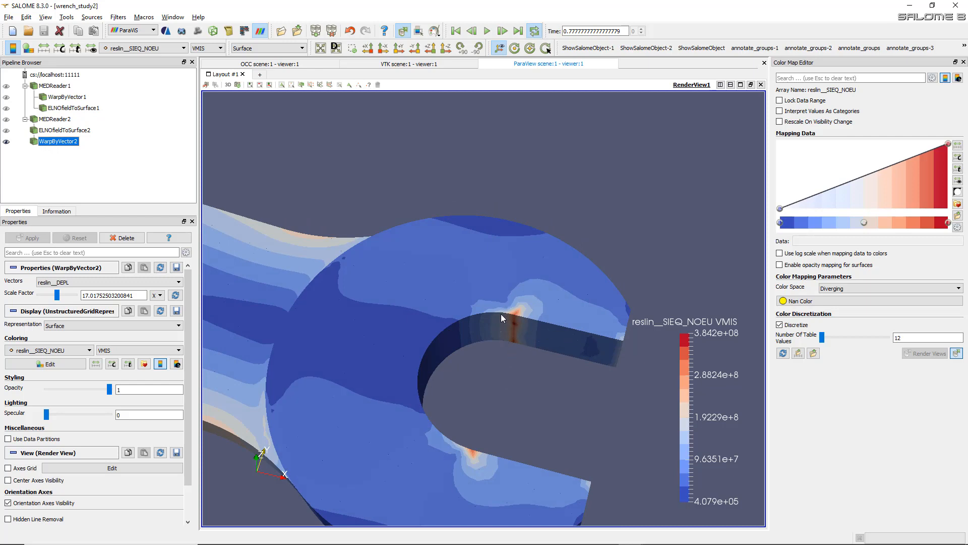
pyautogui.scroll(5, 500, 311)
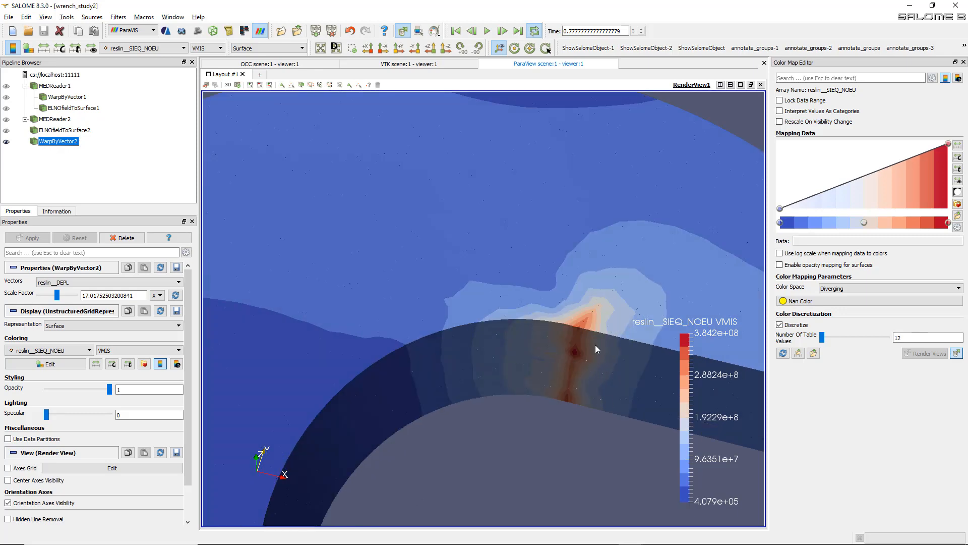
pyautogui.scroll(-5, 558, 392)
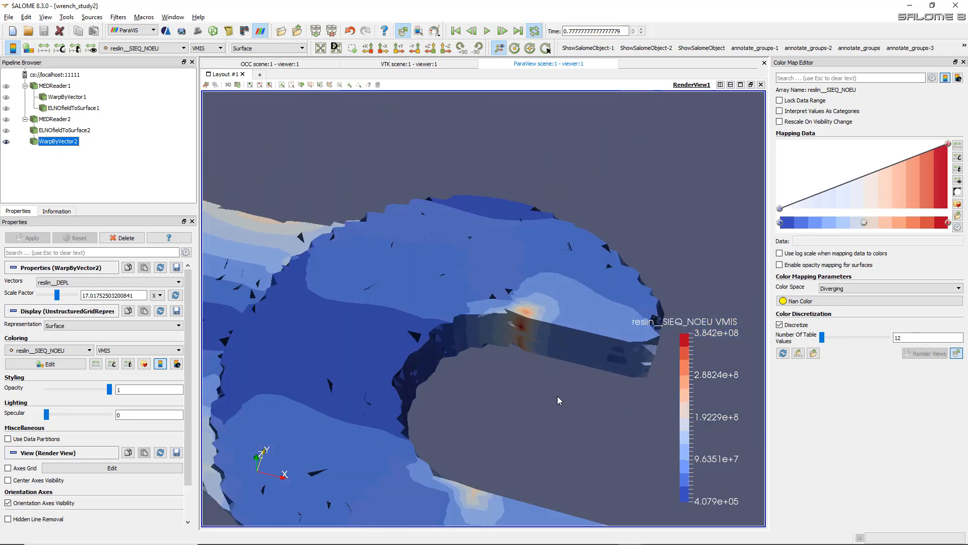
pyautogui.scroll(2, 558, 395)
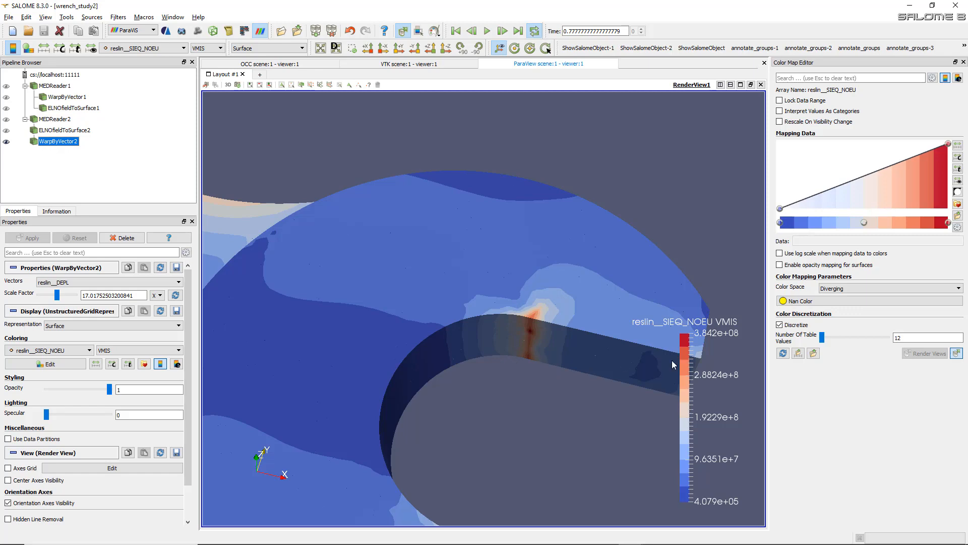
pyautogui.scroll(-3, 680, 424)
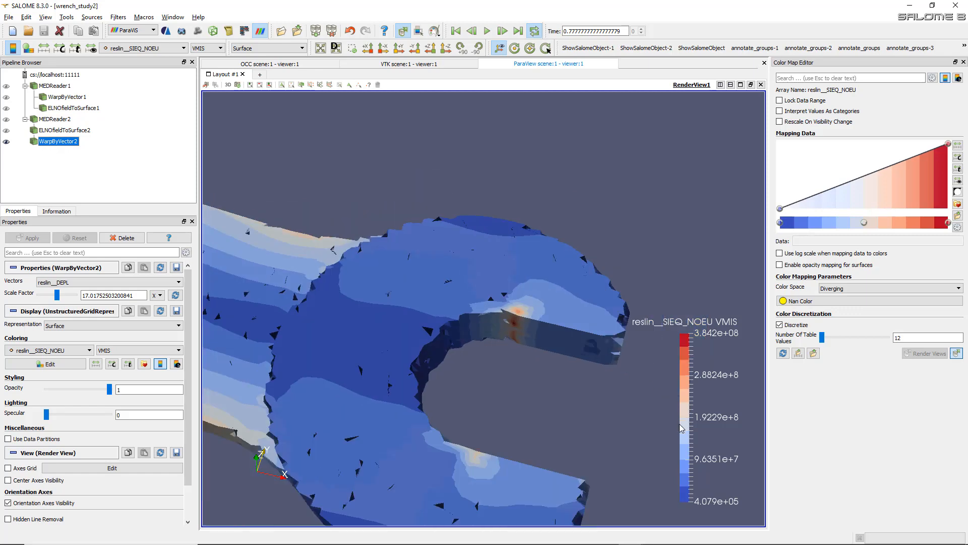
# - Review the stress bands along the handle and neck, then inspect the stress concentration inside the jaw again
pyautogui.moveTo(510, 356); pyautogui.dragTo(445, 354)
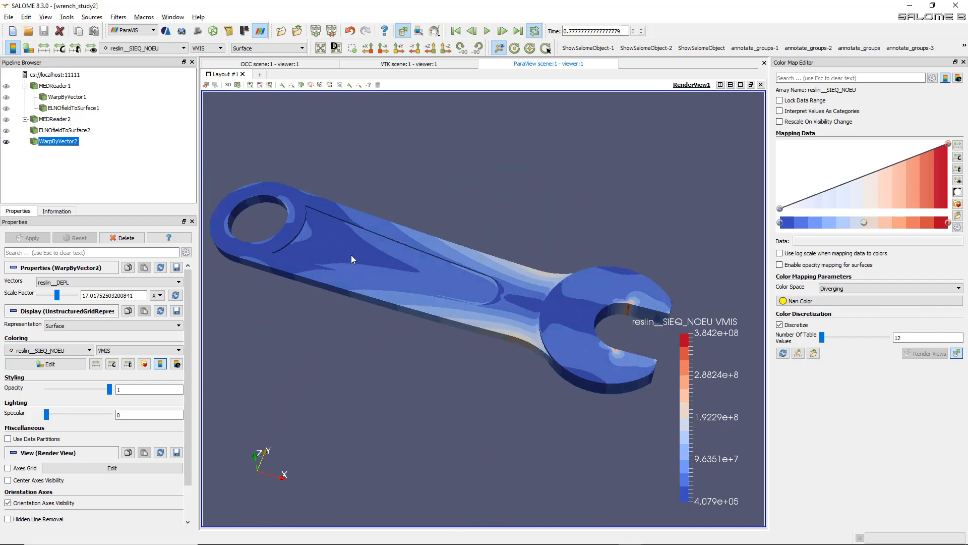
pyautogui.moveTo(392, 368); pyautogui.dragTo(456, 346)
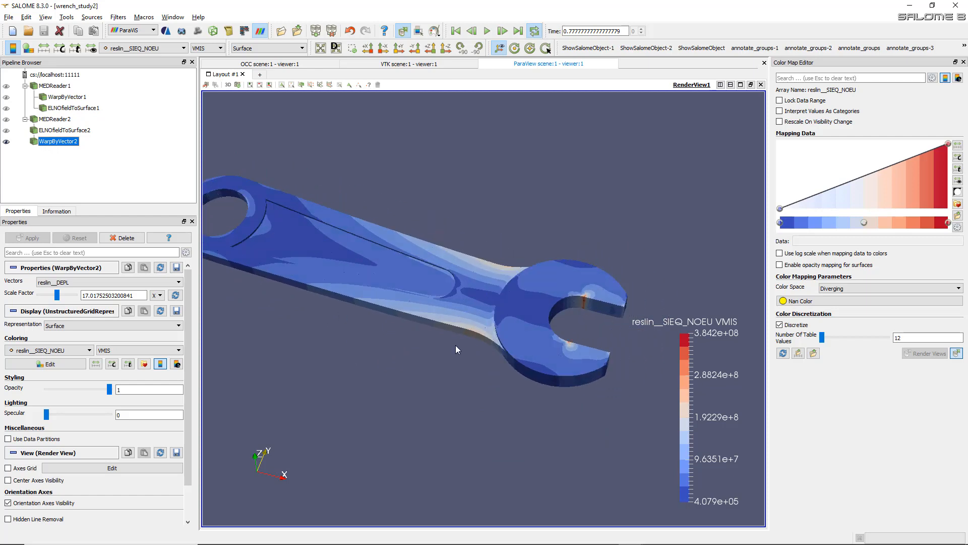
pyautogui.moveTo(343, 334); pyautogui.dragTo(425, 331)
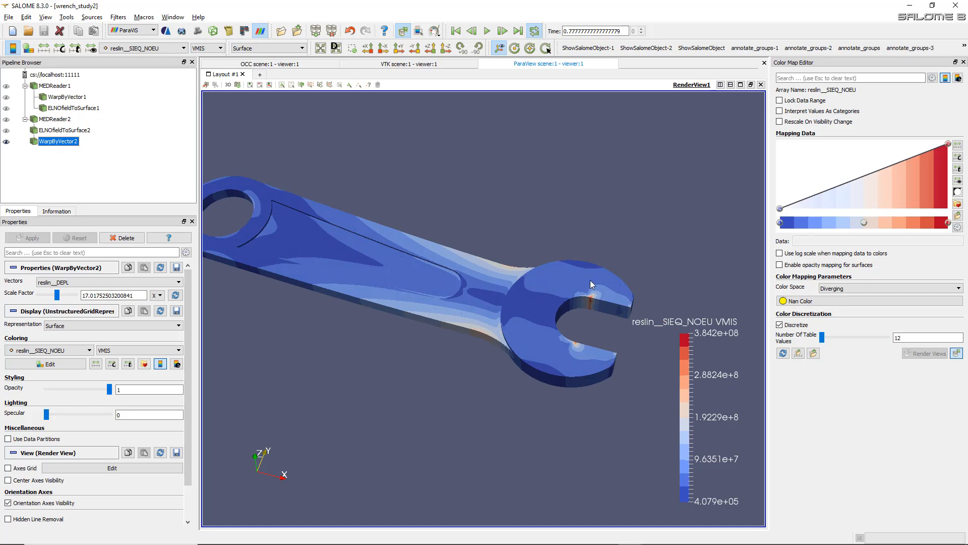
pyautogui.scroll(4, 610, 285)
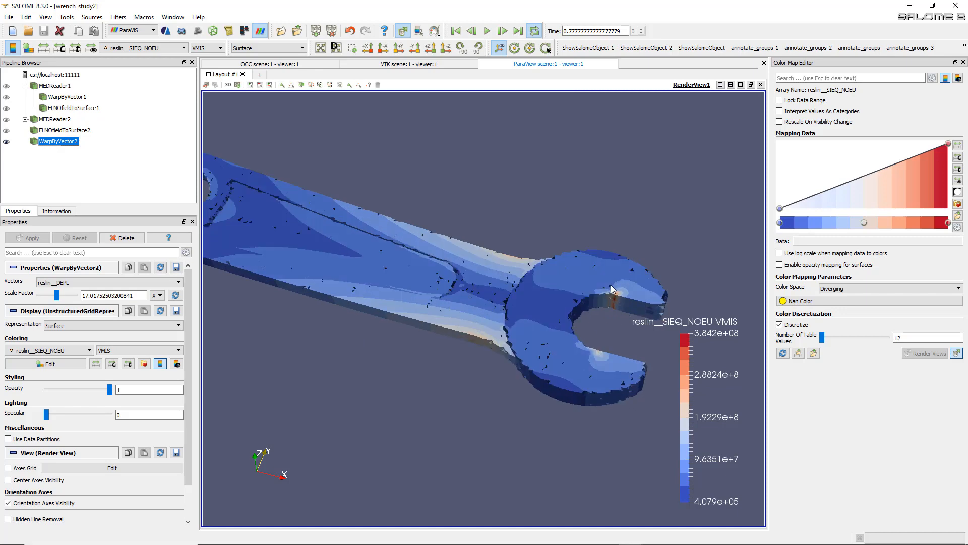
pyautogui.moveTo(634, 304); pyautogui.dragTo(389, 299, button='middle')
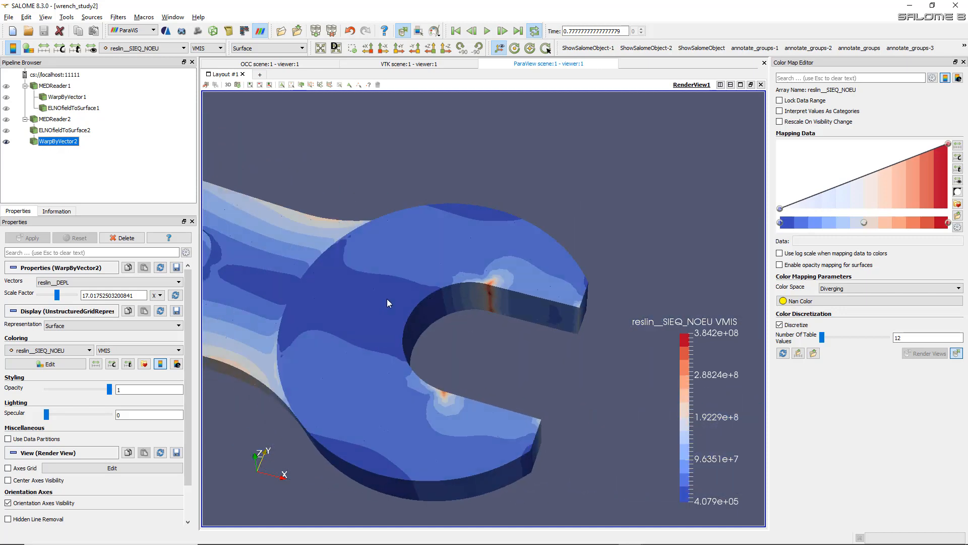
pyautogui.scroll(4, 489, 287)
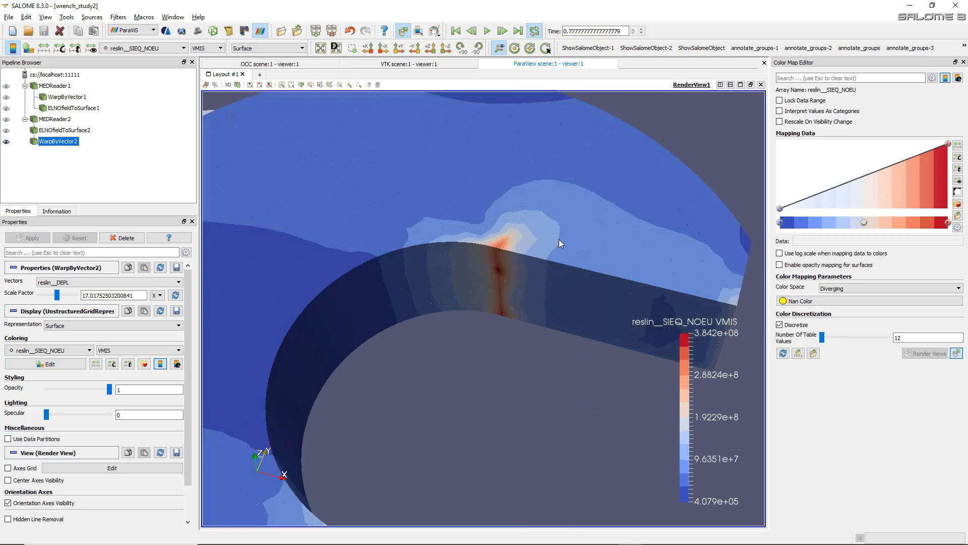
pyautogui.scroll(-4, 559, 239)
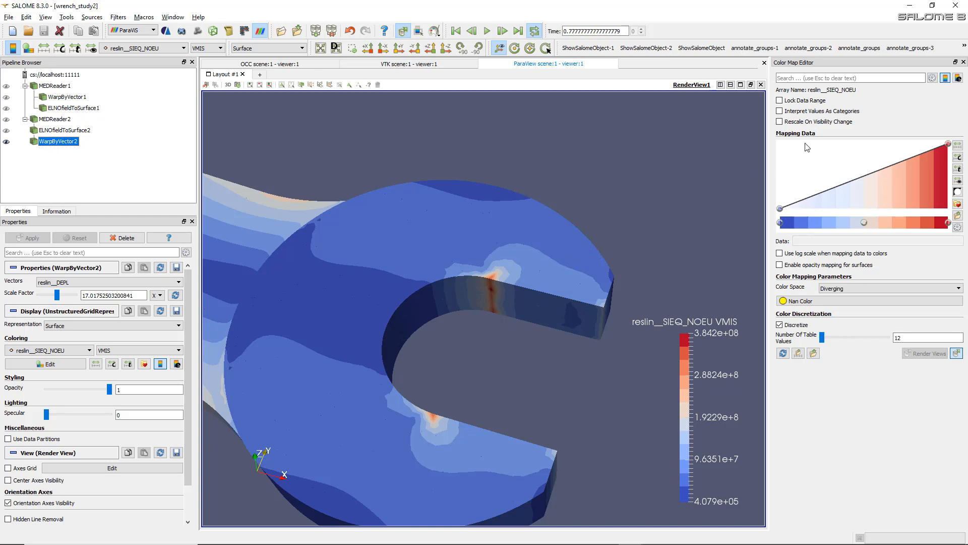
# - Close the Color Map Editor and bring the whole wrench into the enlarged render view
pyautogui.click(963, 62)
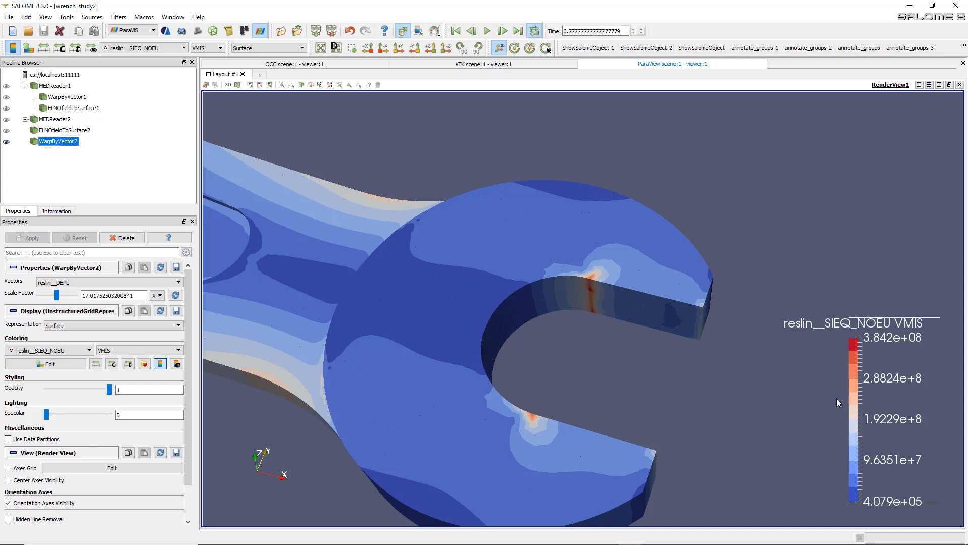
pyautogui.scroll(-5, 817, 383)
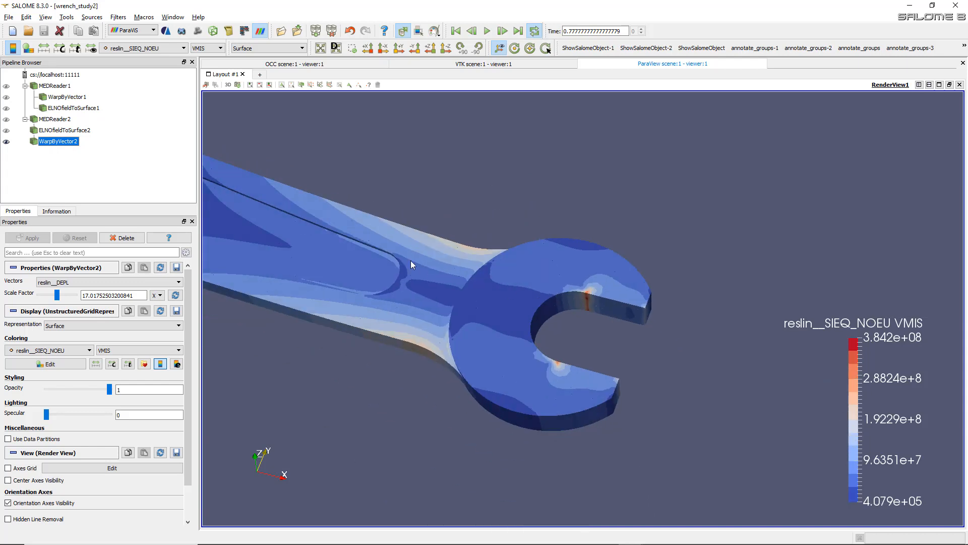
pyautogui.moveTo(464, 196); pyautogui.dragTo(582, 195)
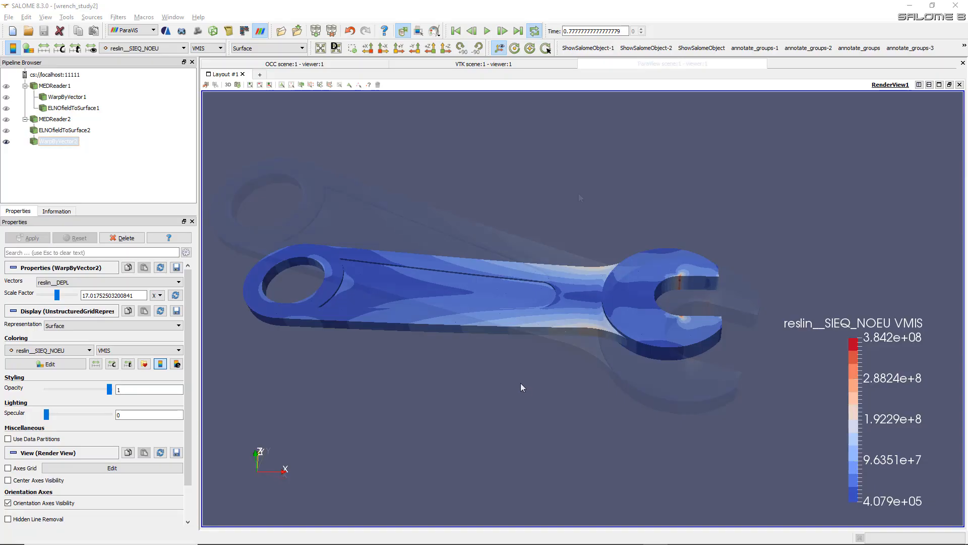
# - Select all surface cells on the visible side of the wrench
pyautogui.click(281, 85)
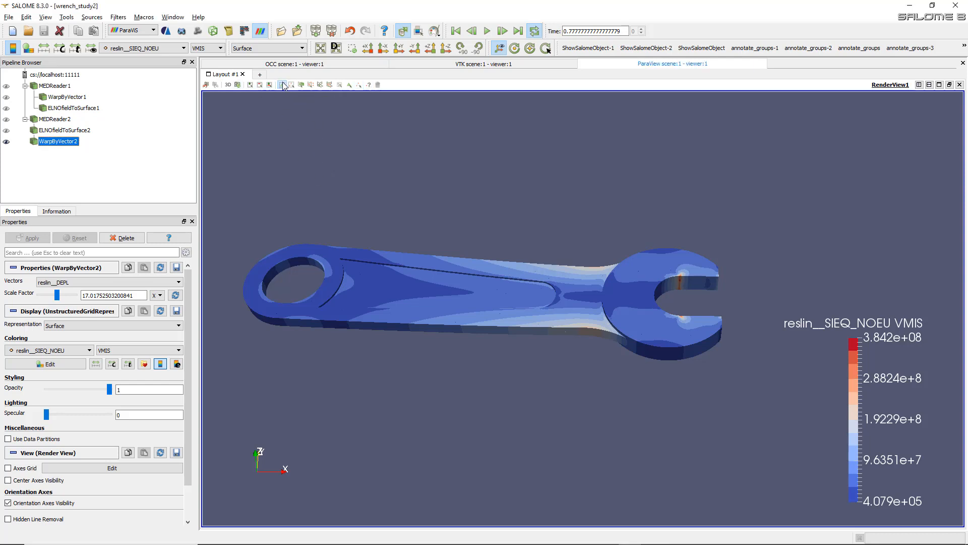
pyautogui.moveTo(231, 207); pyautogui.dragTo(779, 450)
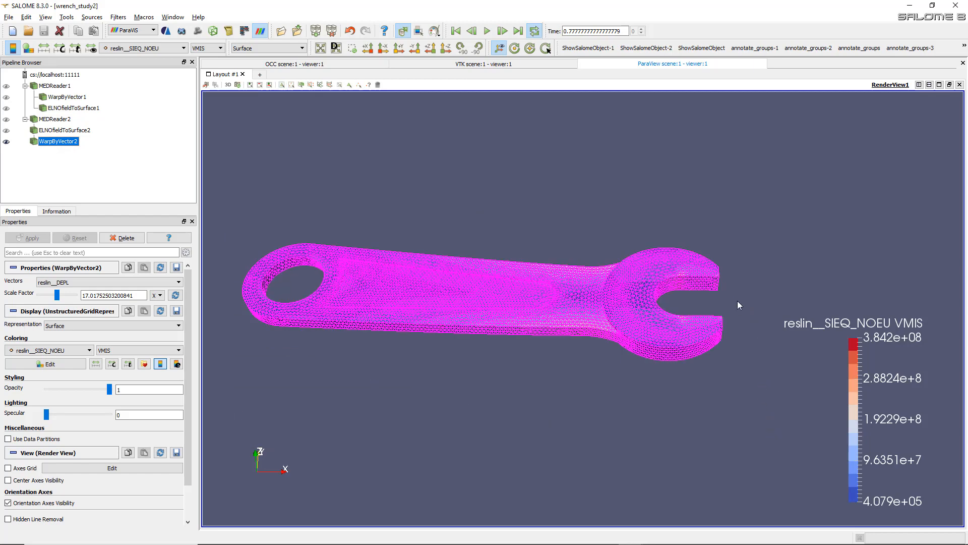
pyautogui.moveTo(614, 363); pyautogui.dragTo(347, 170)
# - Select the surface cells on the wrench's opposite side and inspect their mesh around the jaw
pyautogui.click(282, 84)
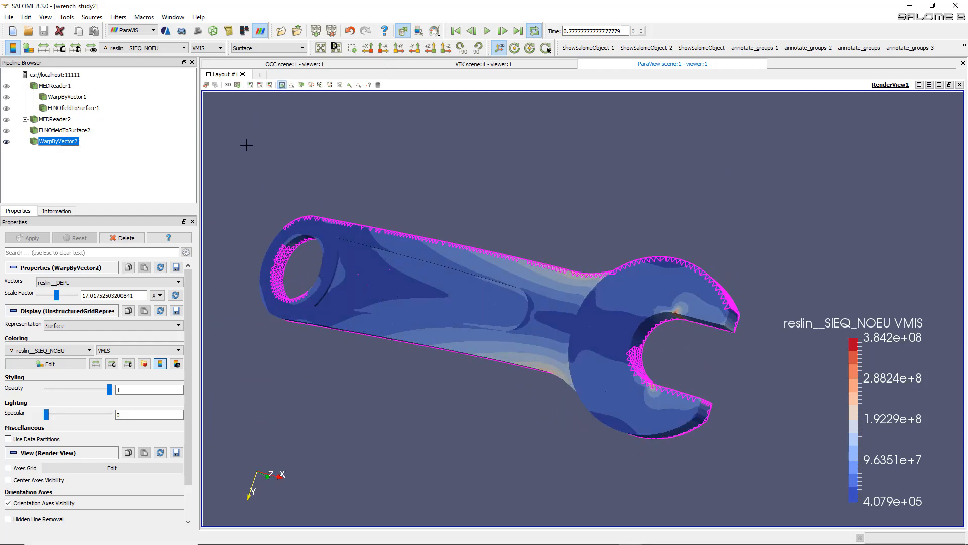
pyautogui.moveTo(245, 143); pyautogui.dragTo(787, 510)
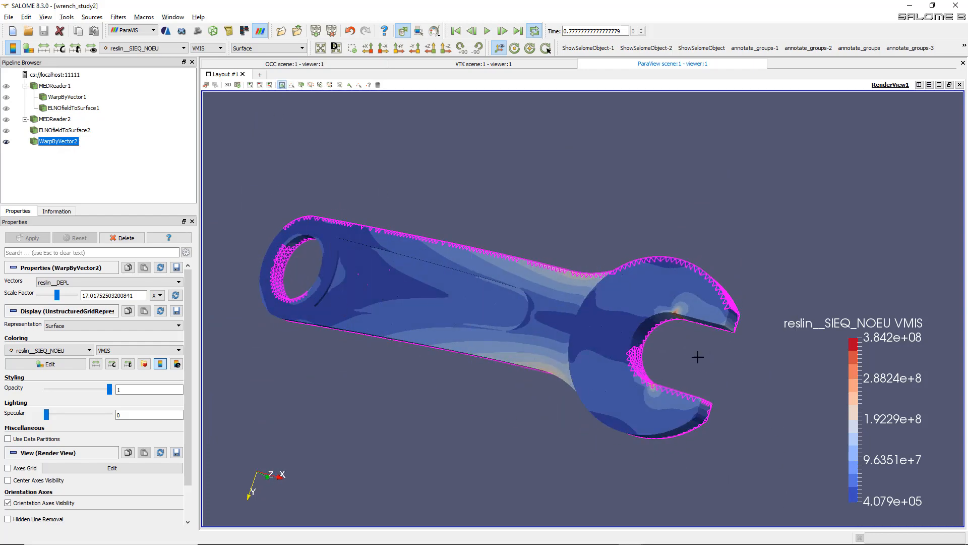
pyautogui.moveTo(733, 358); pyautogui.dragTo(545, 293)
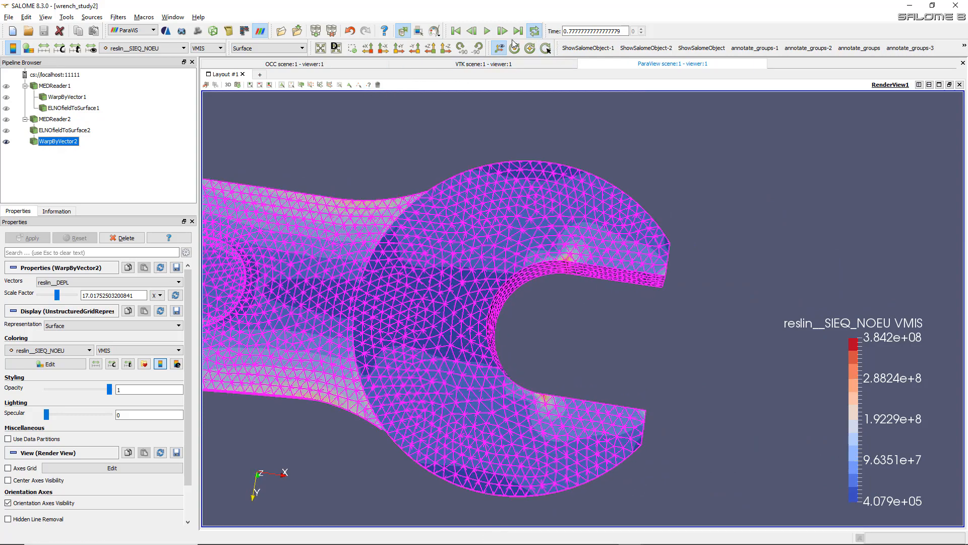
# - Check the cell selection from both faces and set the view direction to -Z, with X pointing right and Y up
pyautogui.click(446, 48)
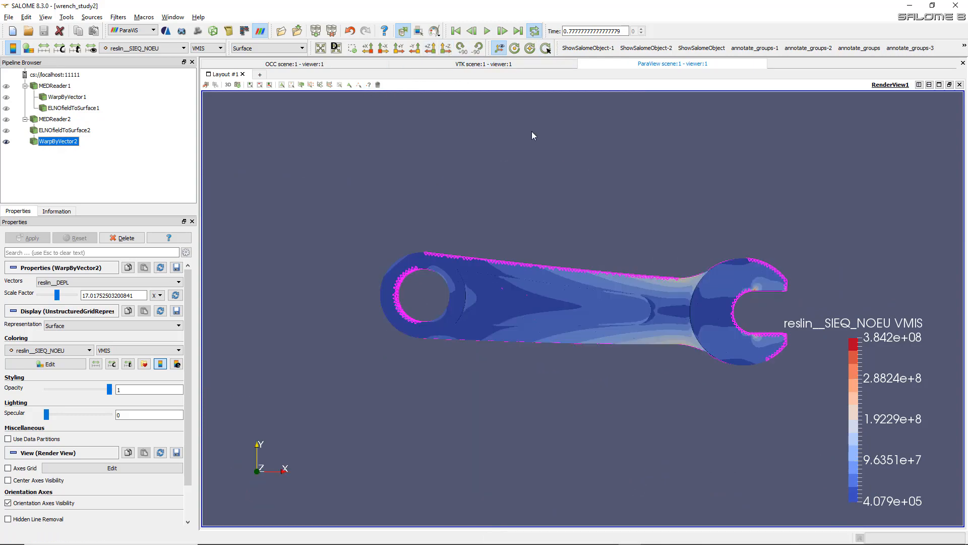
pyautogui.scroll(2, 753, 305)
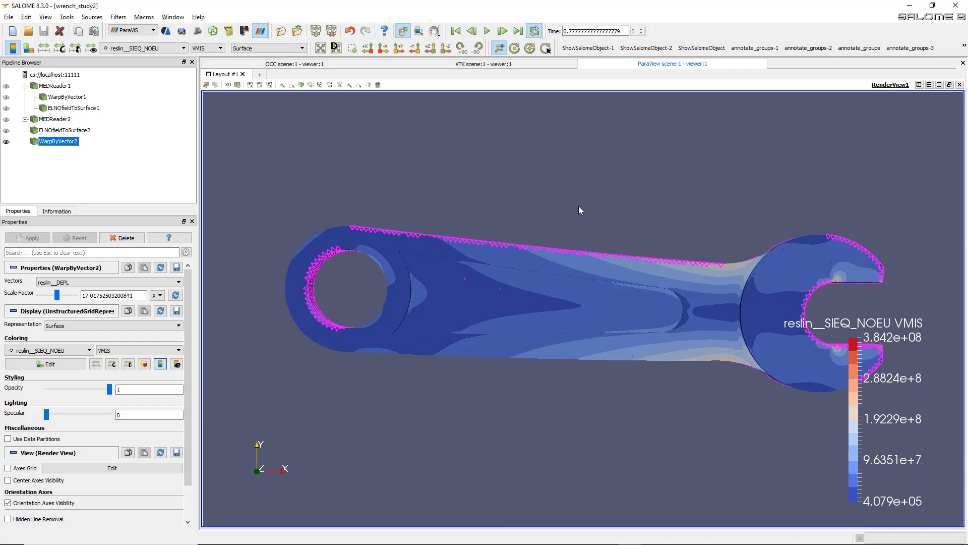
pyautogui.scroll(-2, 579, 206)
pyautogui.moveTo(303, 180); pyautogui.dragTo(578, 370)
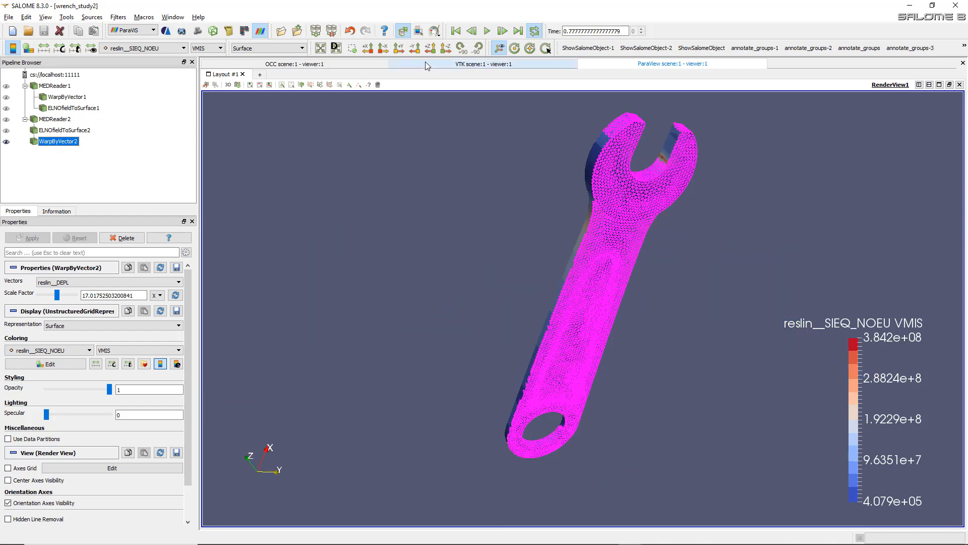
pyautogui.click(417, 48)
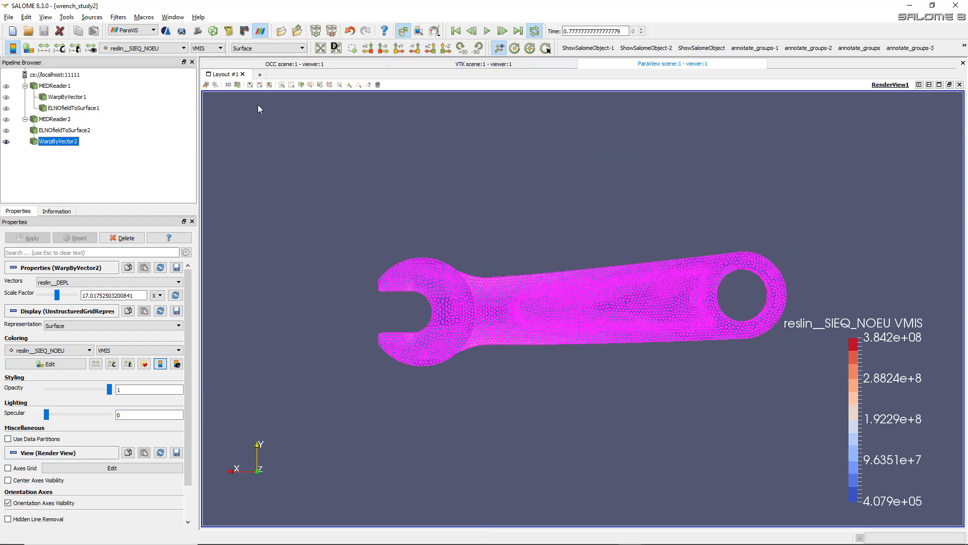
pyautogui.click(446, 48)
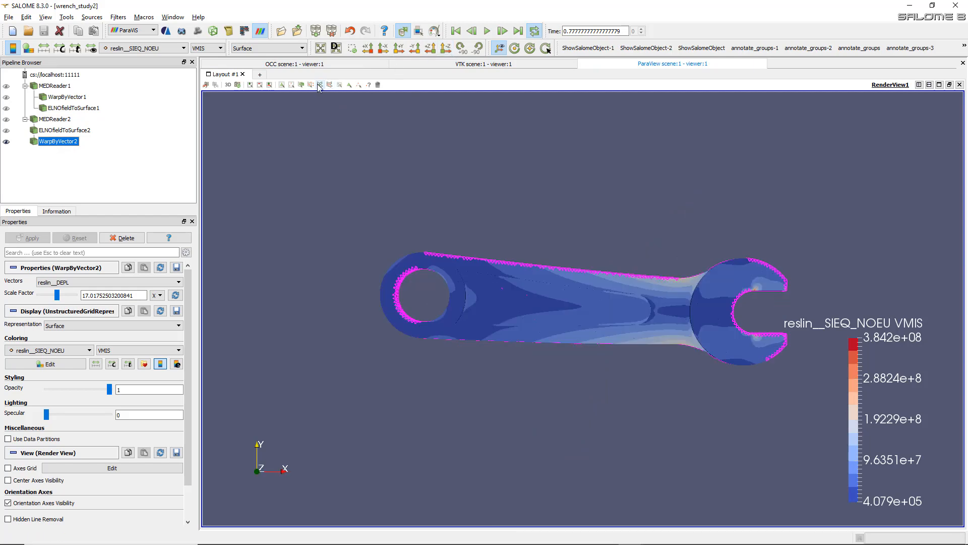
# - Select all surface cells of the wrench visible in the -Z view and bring the jaw closer
pyautogui.click(282, 85)
pyautogui.moveTo(333, 176); pyautogui.dragTo(833, 455)
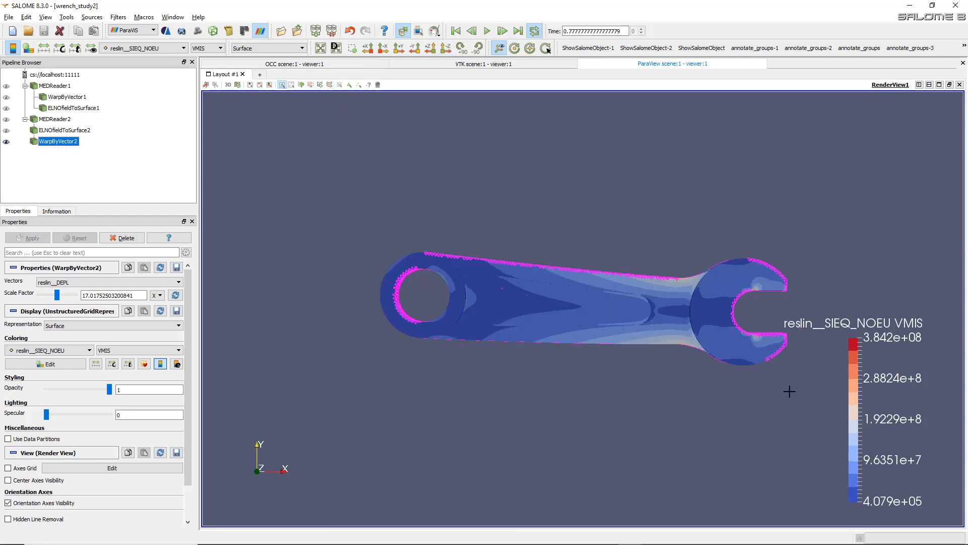
pyautogui.moveTo(788, 389); pyautogui.dragTo(349, 207)
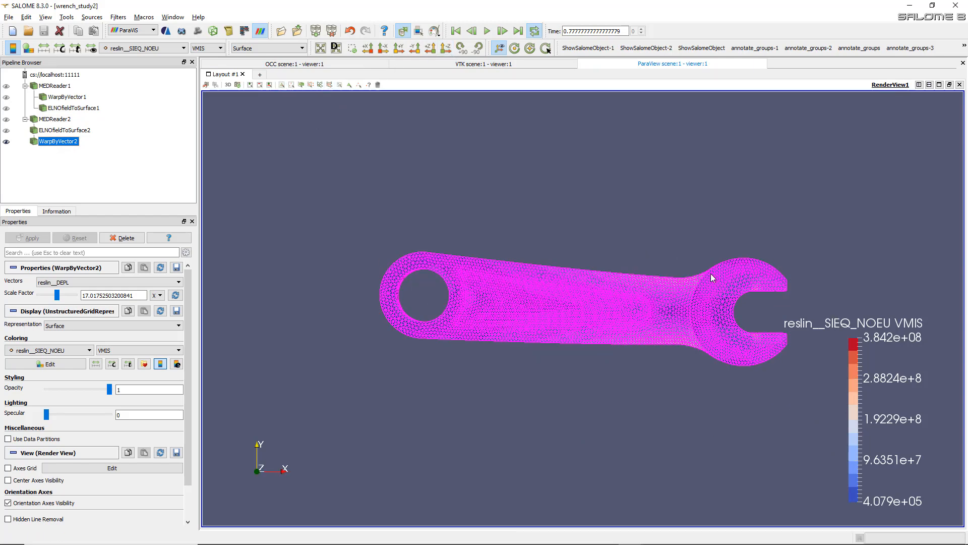
pyautogui.moveTo(682, 246)
pyautogui.mouseDown(button='middle')
pyautogui.moveTo(588, 264)
pyautogui.moveTo(549, 252)
pyautogui.mouseUp(button='middle')
pyautogui.scroll(1, 645, 301)
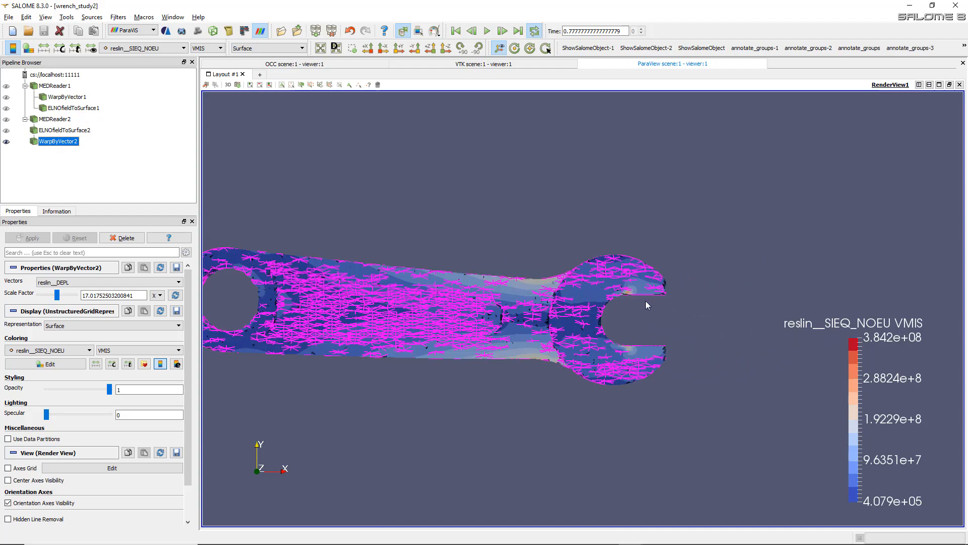
# - Subtract the surface cells around the stress concentration on the jaw's upper inner edge from the cell selection
pyautogui.scroll(4, 752, 302)
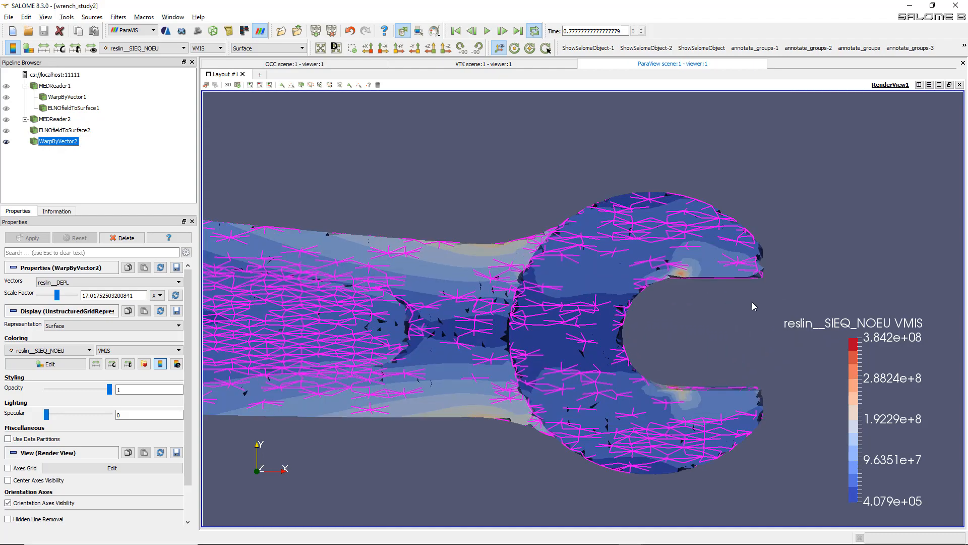
pyautogui.moveTo(733, 306); pyautogui.dragTo(662, 303, button='middle')
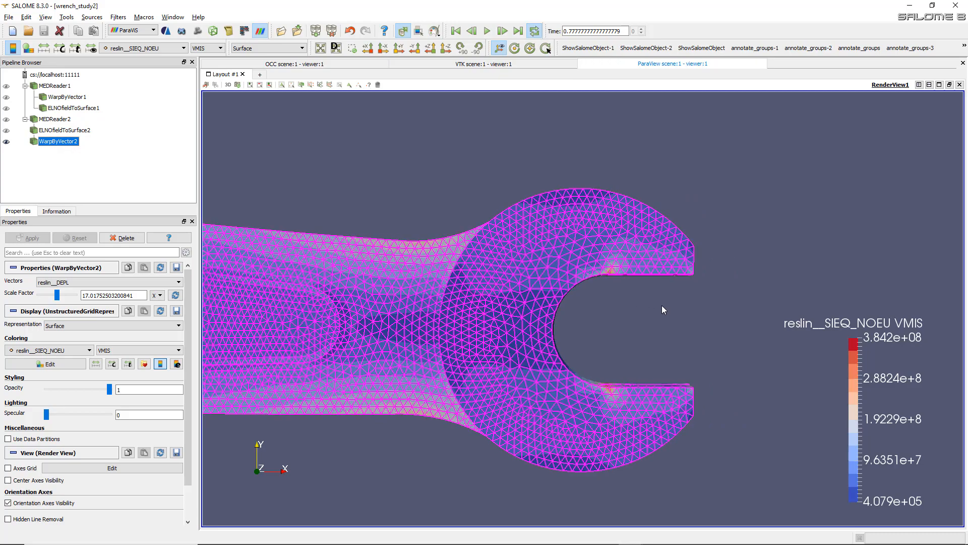
pyautogui.scroll(3, 662, 304)
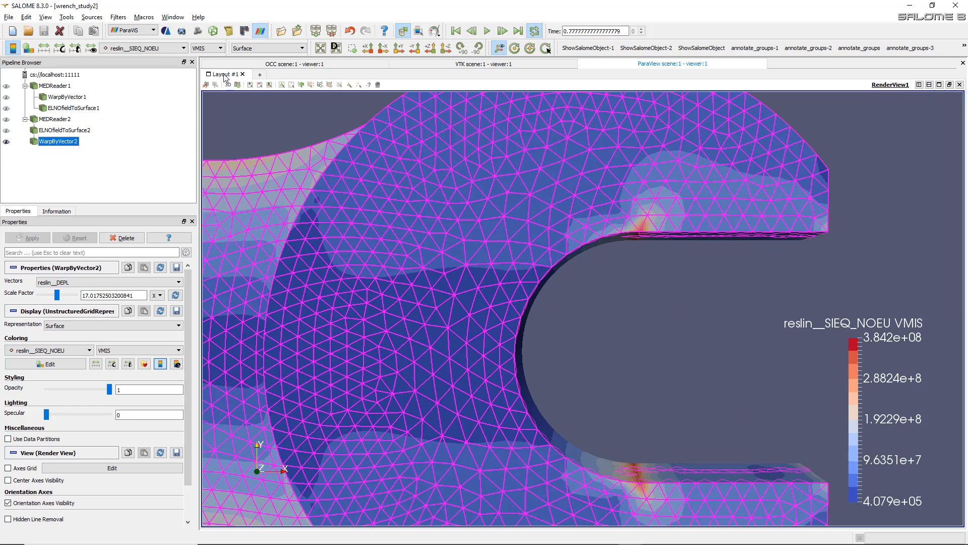
pyautogui.click(283, 85)
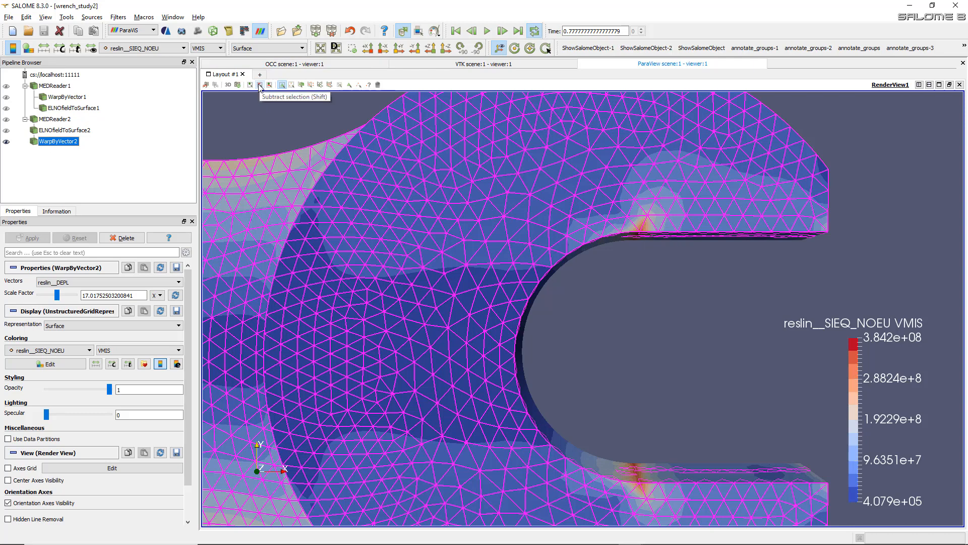
pyautogui.click(260, 85)
pyautogui.moveTo(695, 276); pyautogui.dragTo(606, 191)
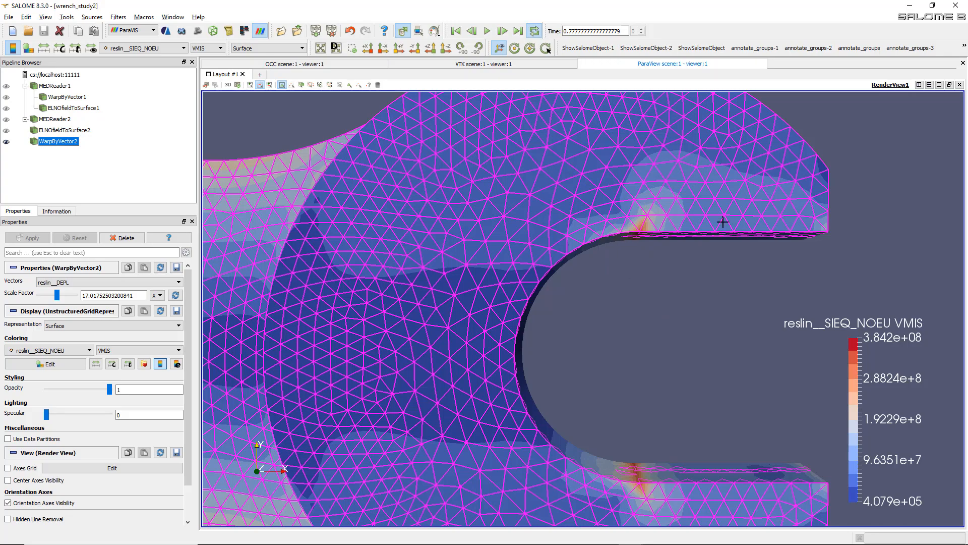
# - Subtract the surface cells around the stress concentration on the jaw's lower inner edge from the cell selection
pyautogui.scroll(-1, 631, 284)
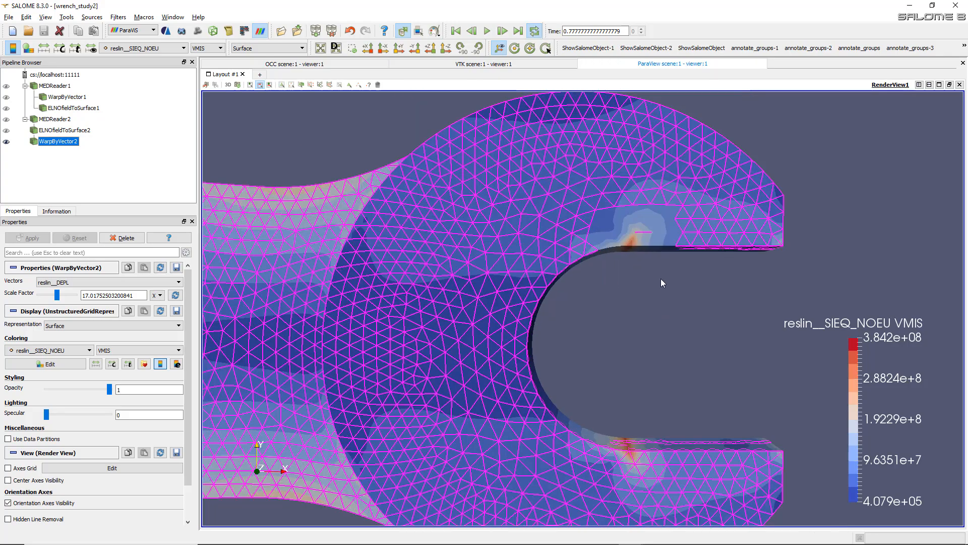
pyautogui.moveTo(663, 283)
pyautogui.mouseDown()
pyautogui.moveTo(661, 245)
pyautogui.moveTo(647, 234)
pyautogui.moveTo(670, 262)
pyautogui.moveTo(664, 278)
pyautogui.mouseUp()
pyautogui.press('s')
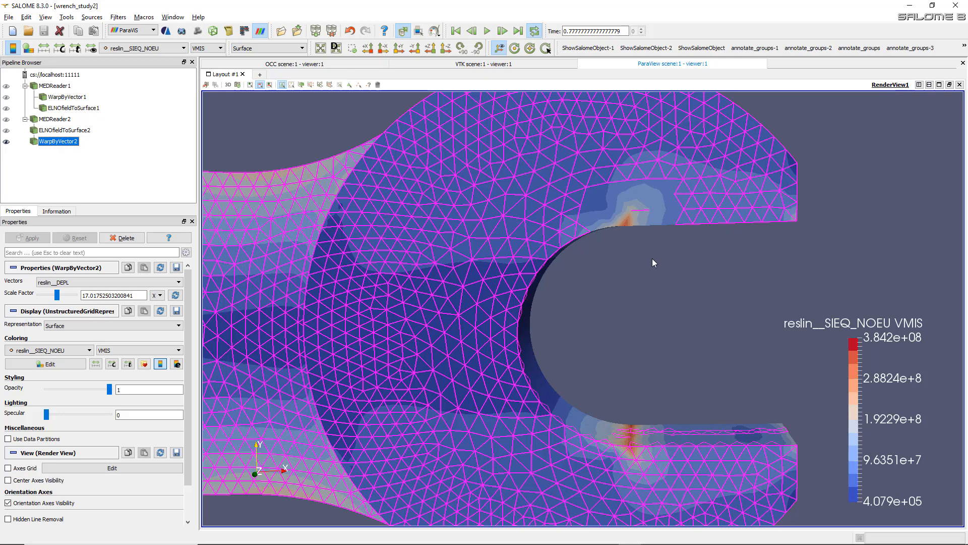
pyautogui.click(648, 290)
pyautogui.moveTo(665, 355)
pyautogui.mouseDown()
pyautogui.moveTo(689, 271)
pyautogui.moveTo(686, 316)
pyautogui.mouseUp()
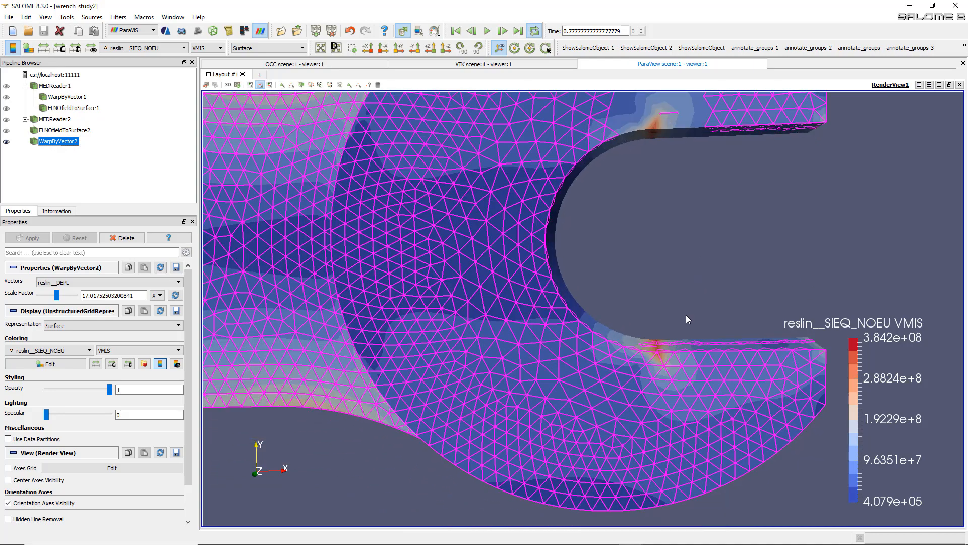
pyautogui.press('s')
pyautogui.moveTo(710, 302); pyautogui.dragTo(607, 390)
pyautogui.scroll(-5, 658, 297)
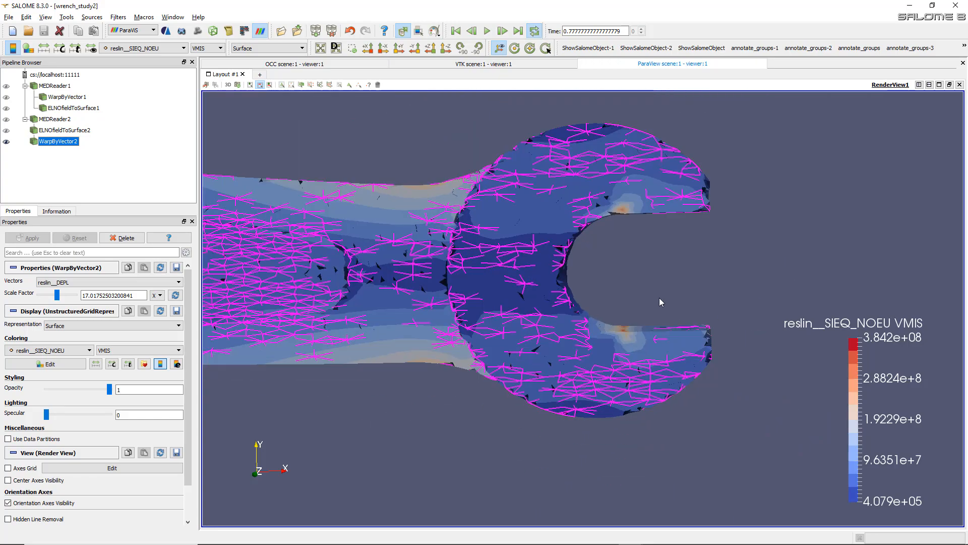
pyautogui.scroll(-2, 557, 206)
pyautogui.scroll(-1, 557, 207)
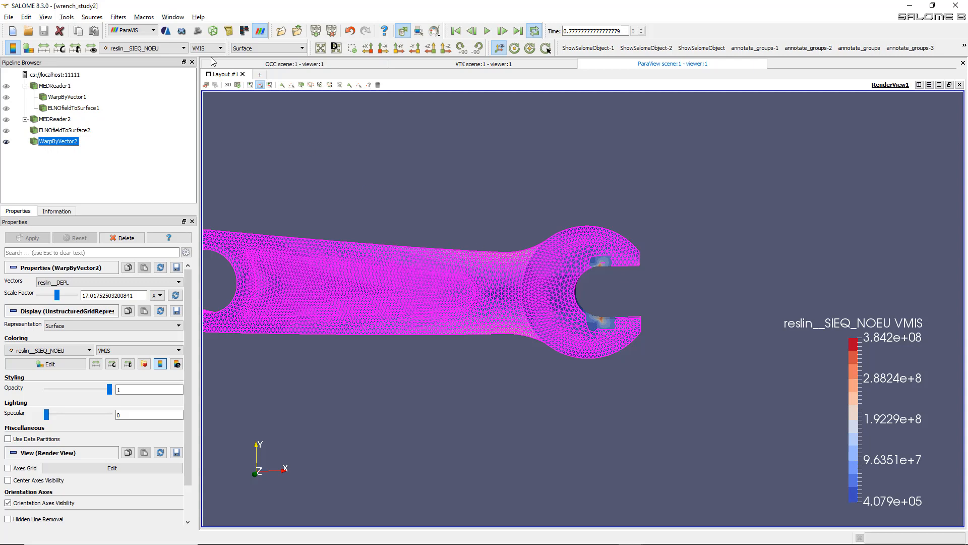
# - Extract the remaining selected cells of WarpByVector2 with the Extract Selection filter and check the result in an oblique view
pyautogui.click(118, 17)
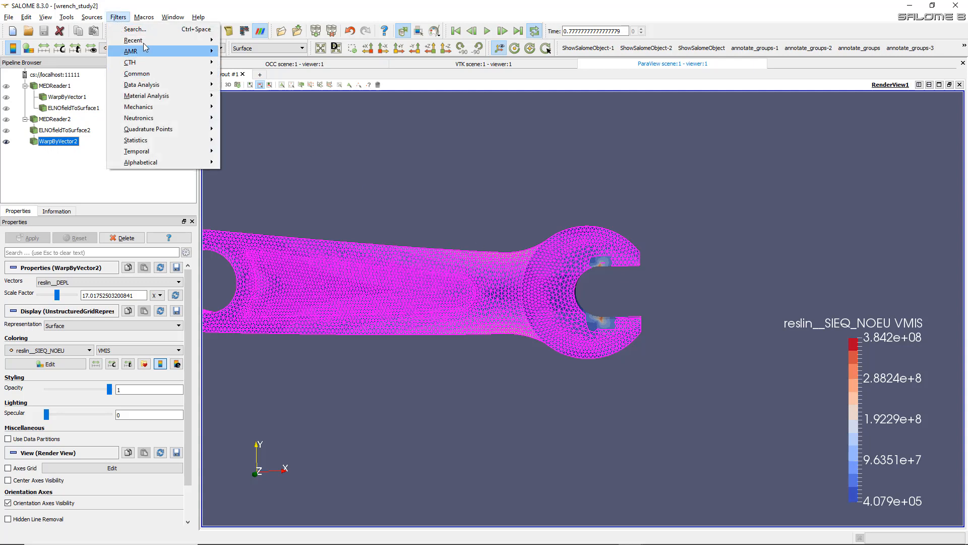
pyautogui.moveTo(145, 39)
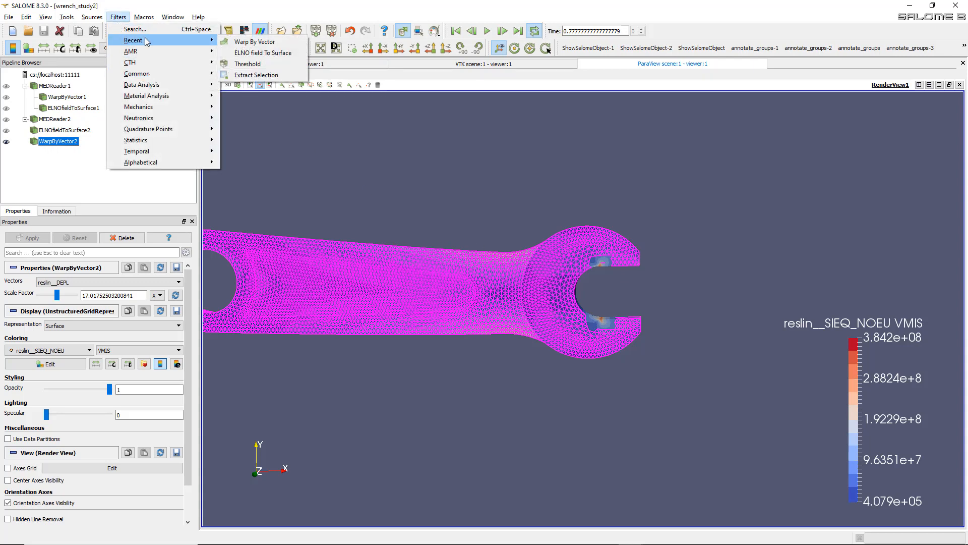
pyautogui.moveTo(149, 97)
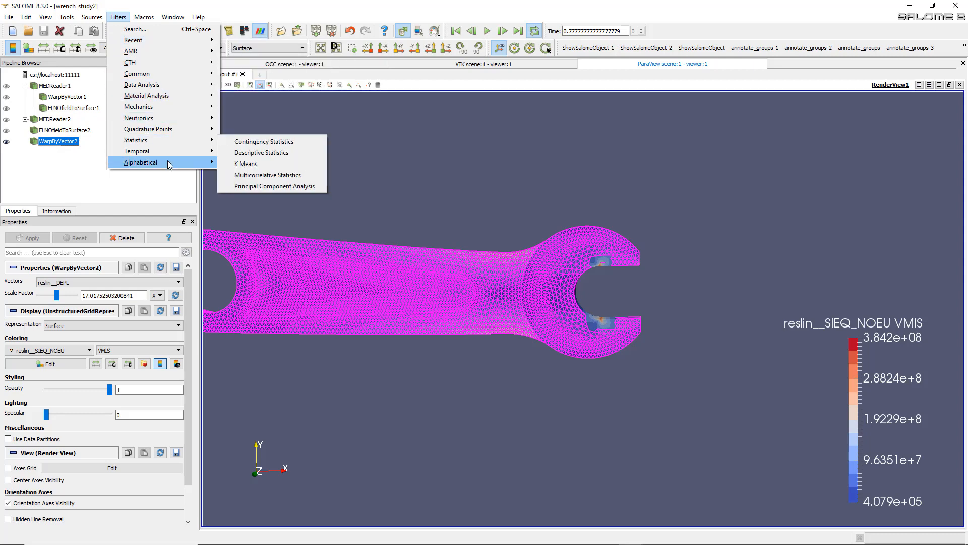
pyautogui.moveTo(168, 161)
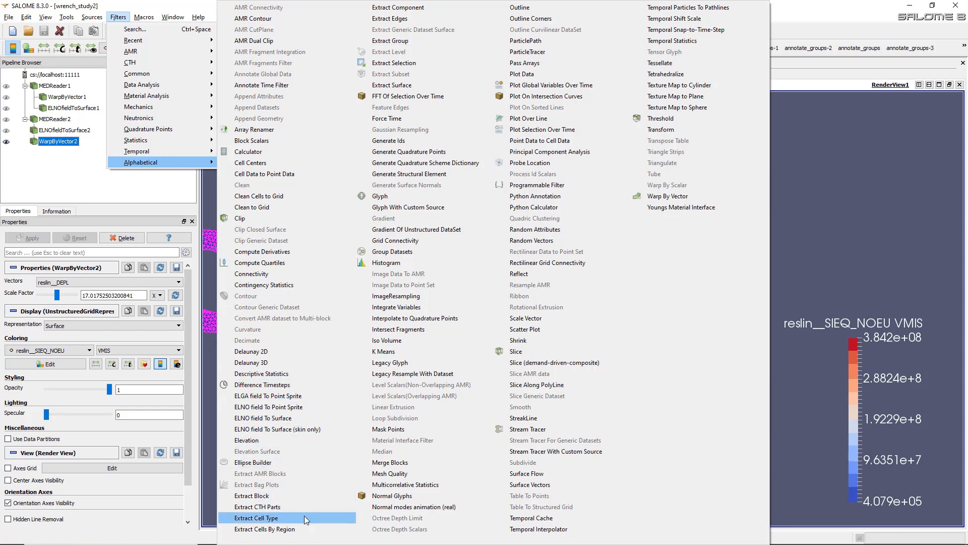
pyautogui.click(421, 62)
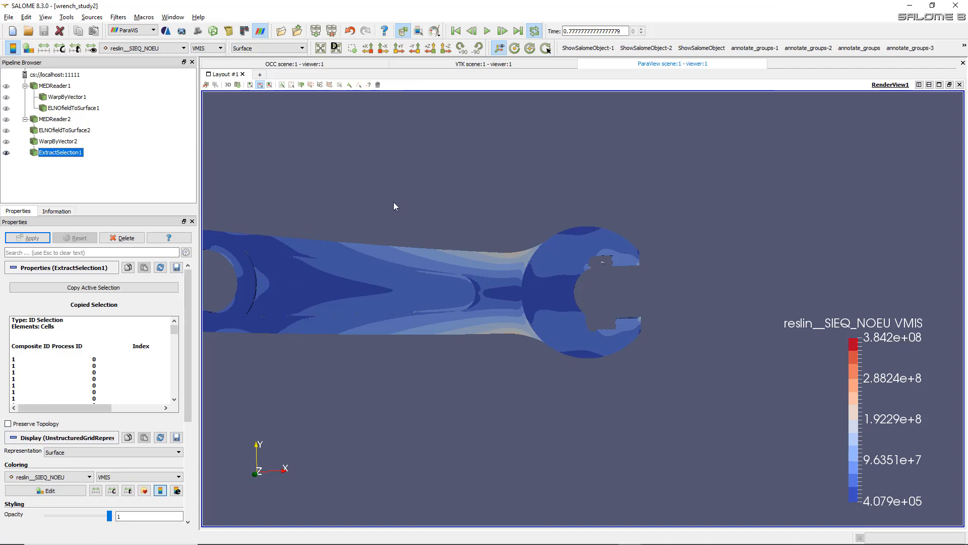
pyautogui.moveTo(394, 206); pyautogui.dragTo(722, 239)
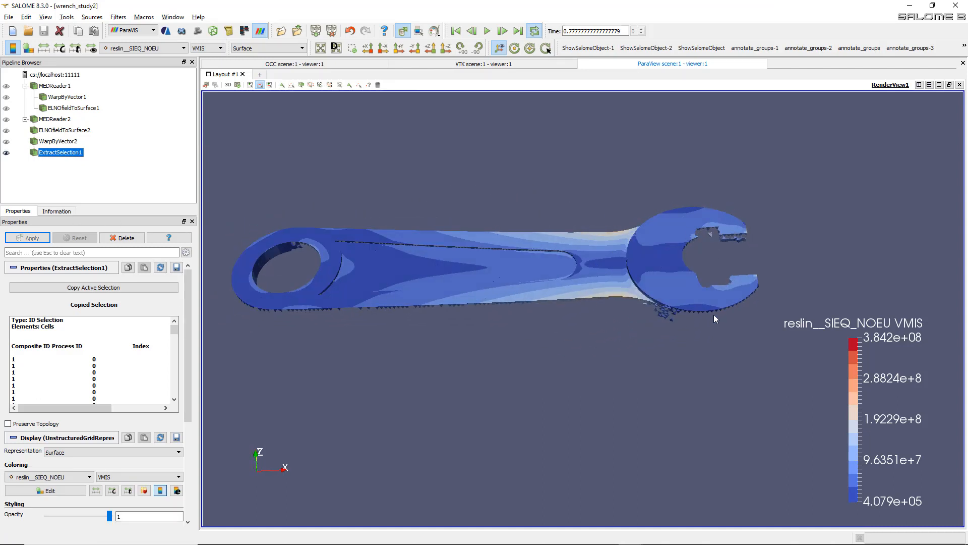
pyautogui.moveTo(582, 322); pyautogui.dragTo(563, 322)
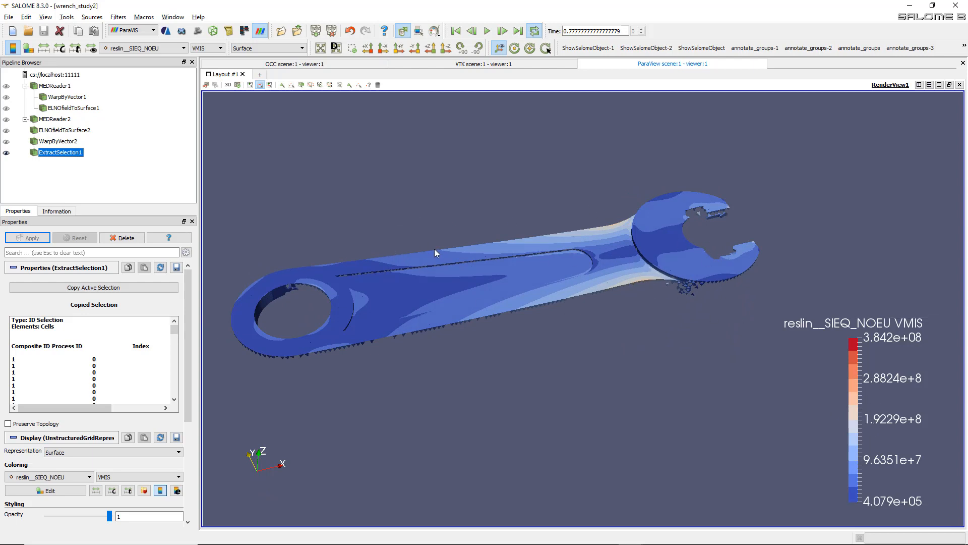
# - Rescale the VMIS colour map to the data range of the extracted cells
pyautogui.click(43, 49)
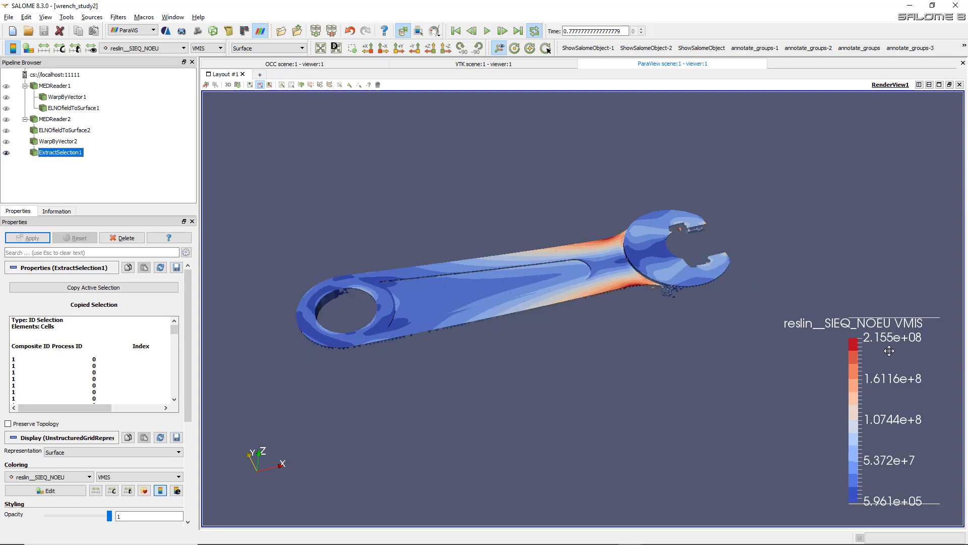
pyautogui.scroll(2, 502, 299)
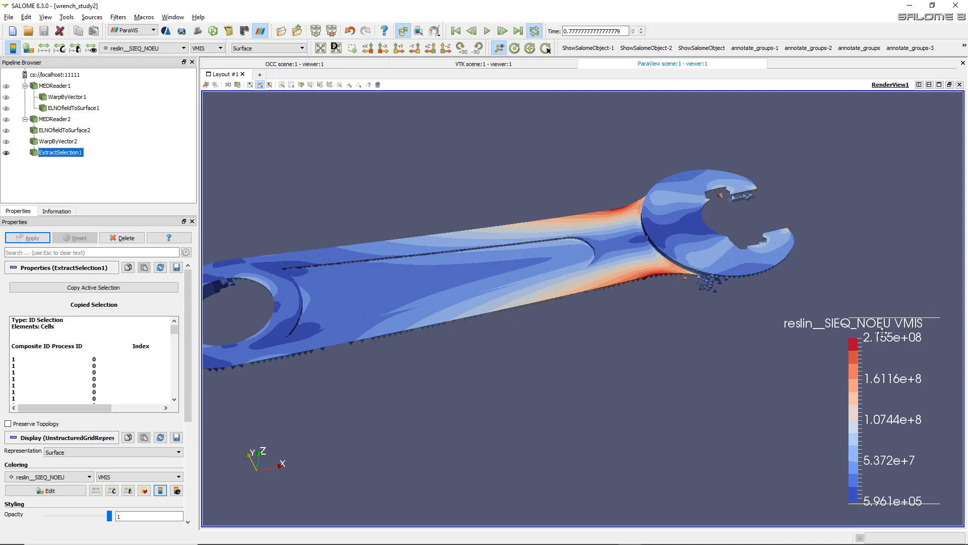
pyautogui.scroll(-2, 577, 223)
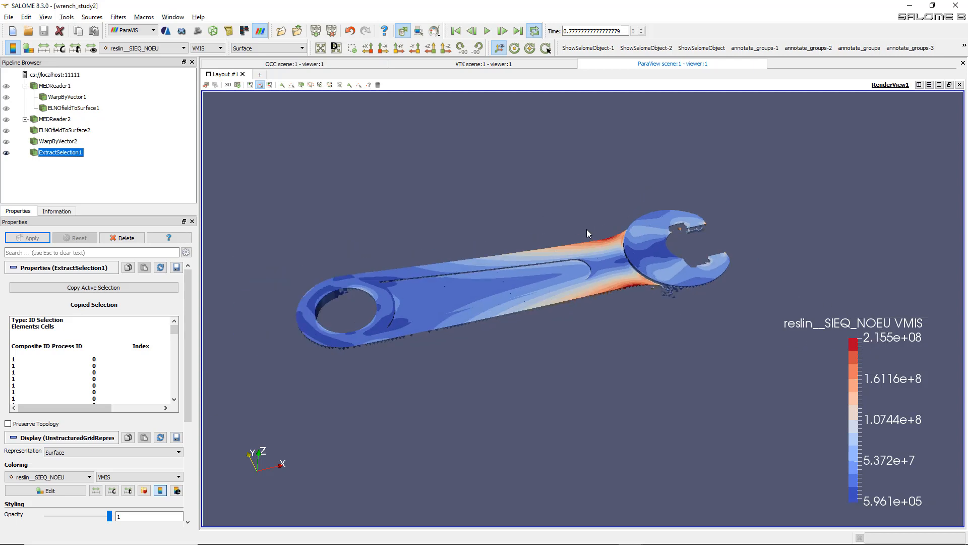
# - Hide ExtractSelection1, show WarpByVector2 again, and clear its active cell selection
pyautogui.click(6, 152)
pyautogui.click(7, 143)
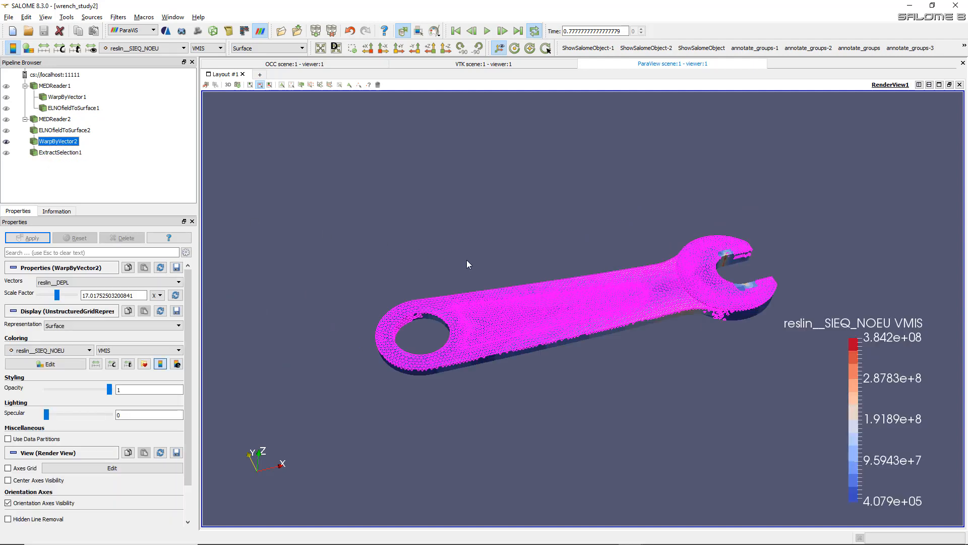
pyautogui.click(377, 85)
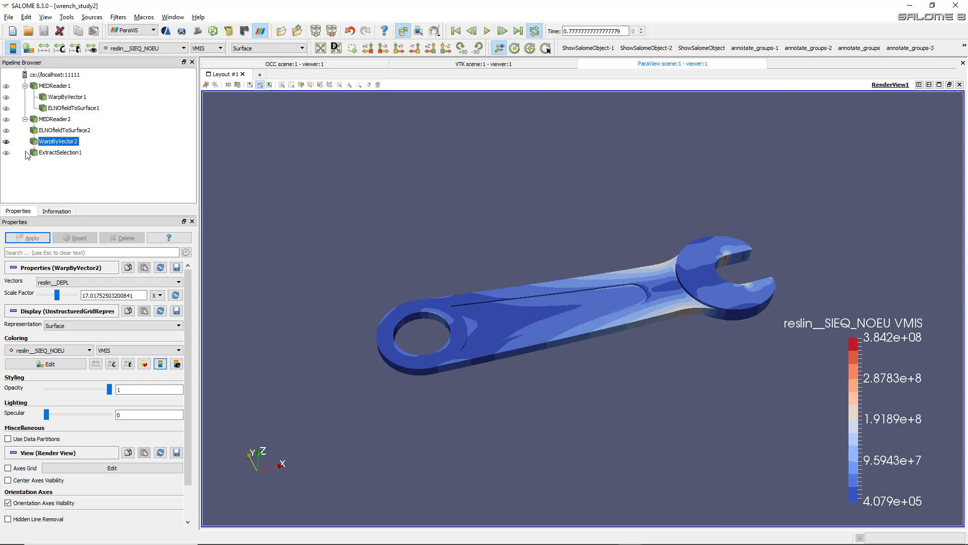
# - Make ExtractSelection1 the active, visible result and hide WarpByVector2
pyautogui.click(6, 153)
pyautogui.click(40, 152)
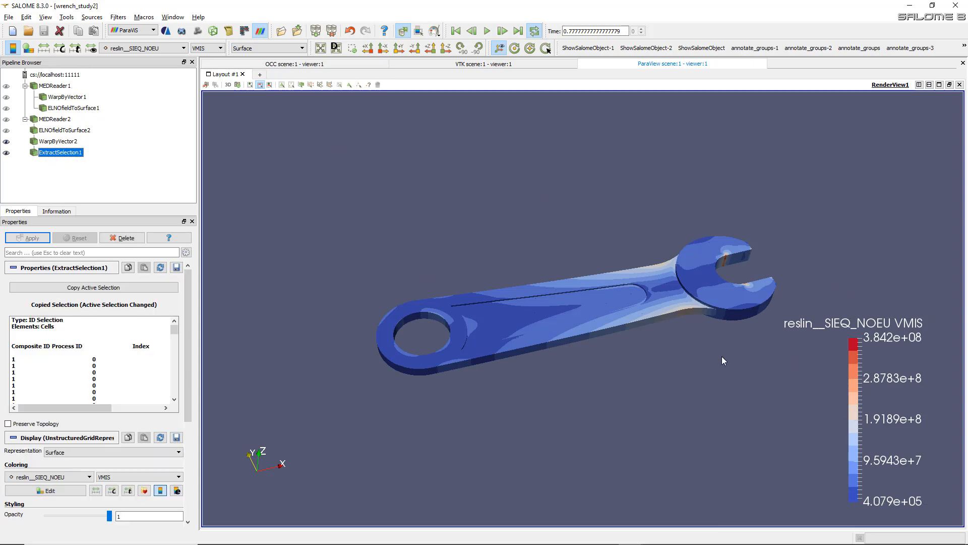
pyautogui.click(6, 142)
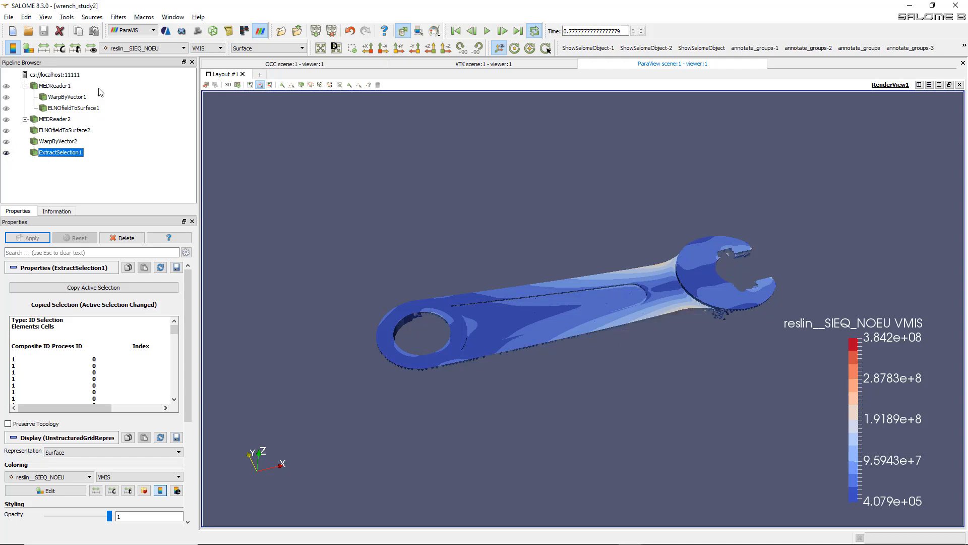
# - Rescale the VMIS colours of ExtractSelection1 to its data range, including over all timesteps
pyautogui.click(44, 48)
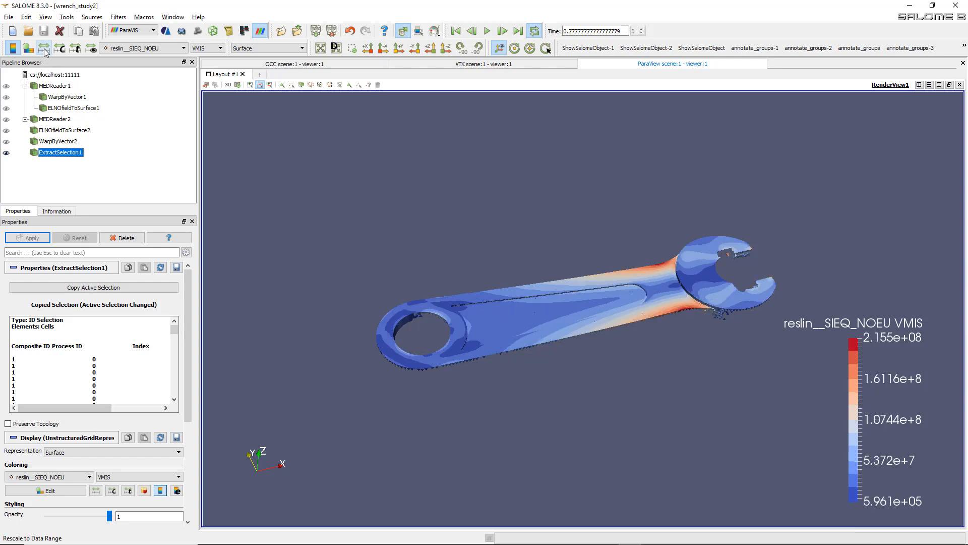
pyautogui.click(77, 49)
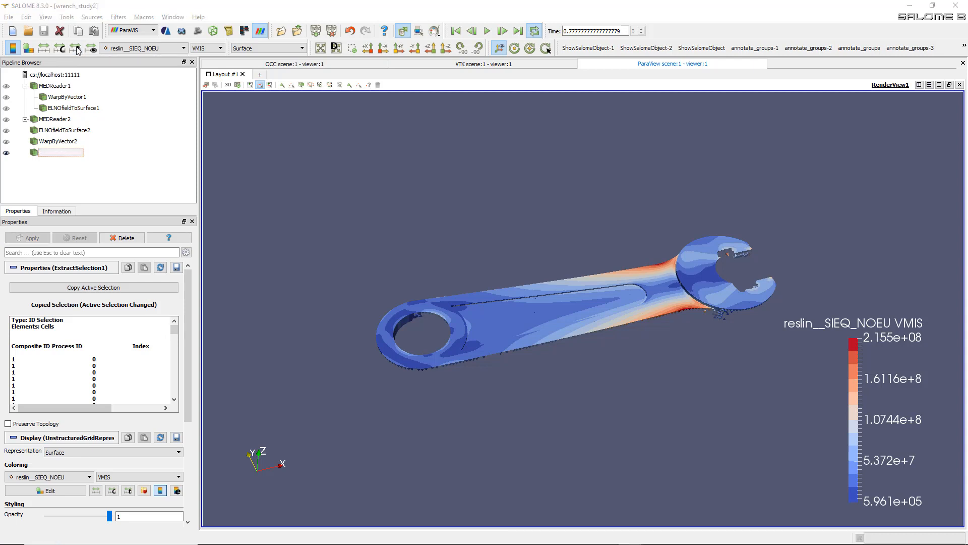
pyautogui.click(507, 288)
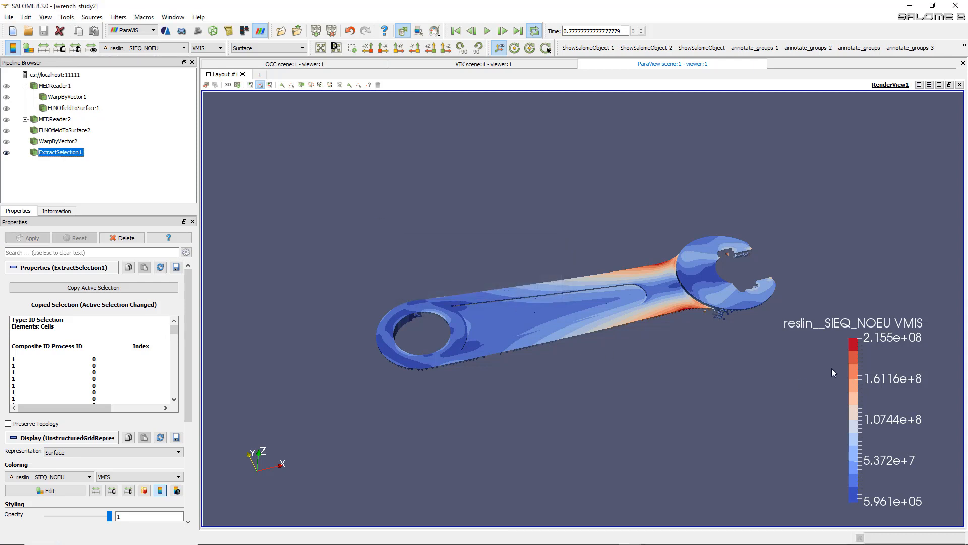
# - Hide ExtractSelection1 and display the full WarpByVector2 wrench with the rescaled VMIS colours
pyautogui.click(6, 152)
pyautogui.click(15, 143)
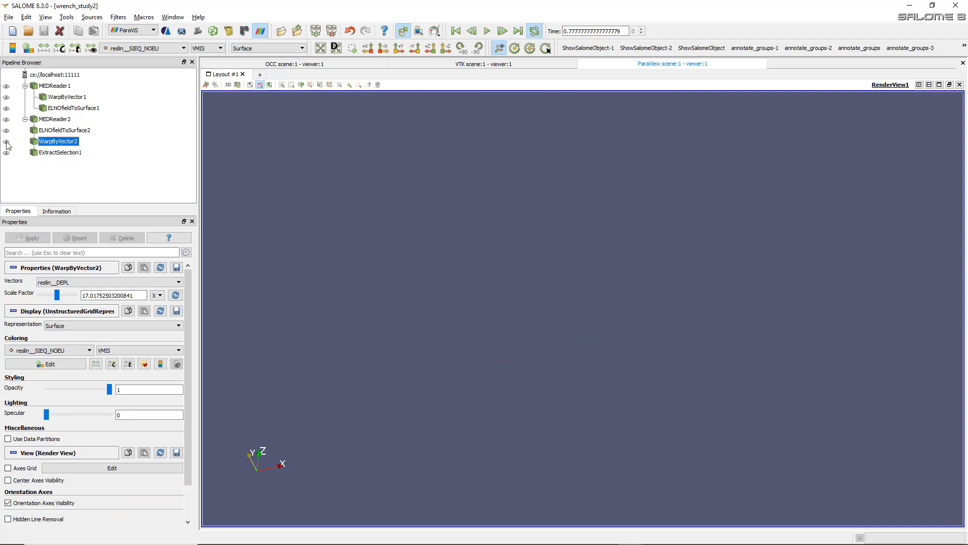
pyautogui.click(6, 141)
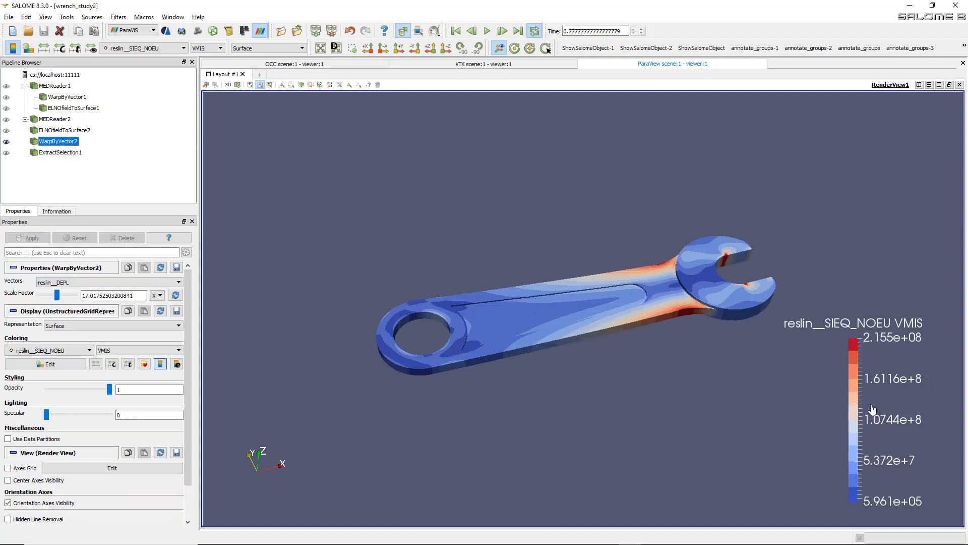
# - Examine the von Mises stress distribution on the full wrench, especially at the neck and inside the jaw
pyautogui.scroll(4, 817, 370)
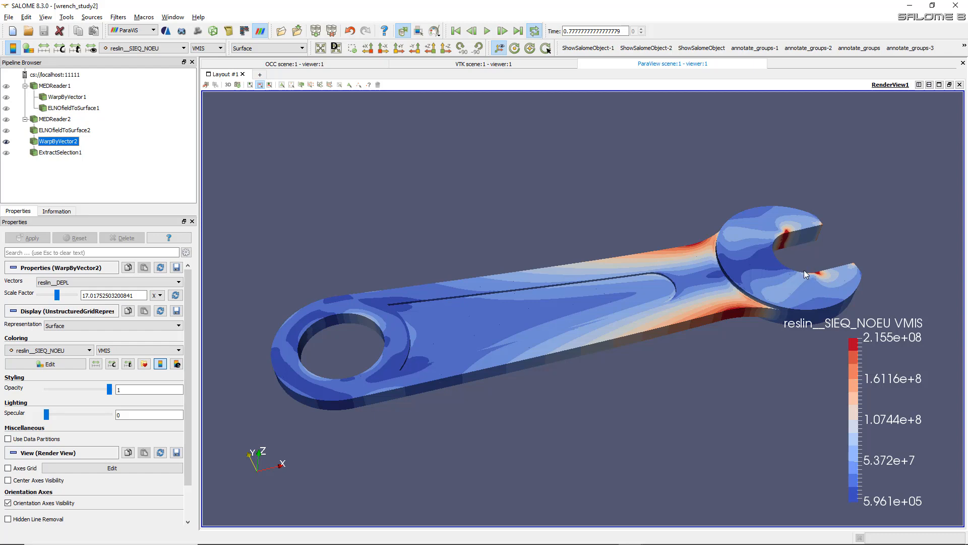
pyautogui.moveTo(804, 271); pyautogui.dragTo(652, 233)
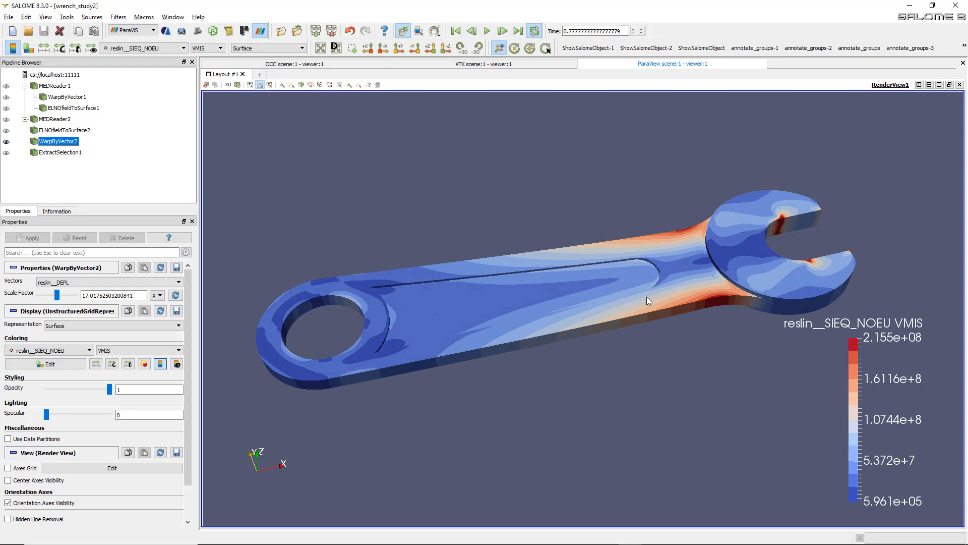
pyautogui.moveTo(647, 299); pyautogui.dragTo(663, 260)
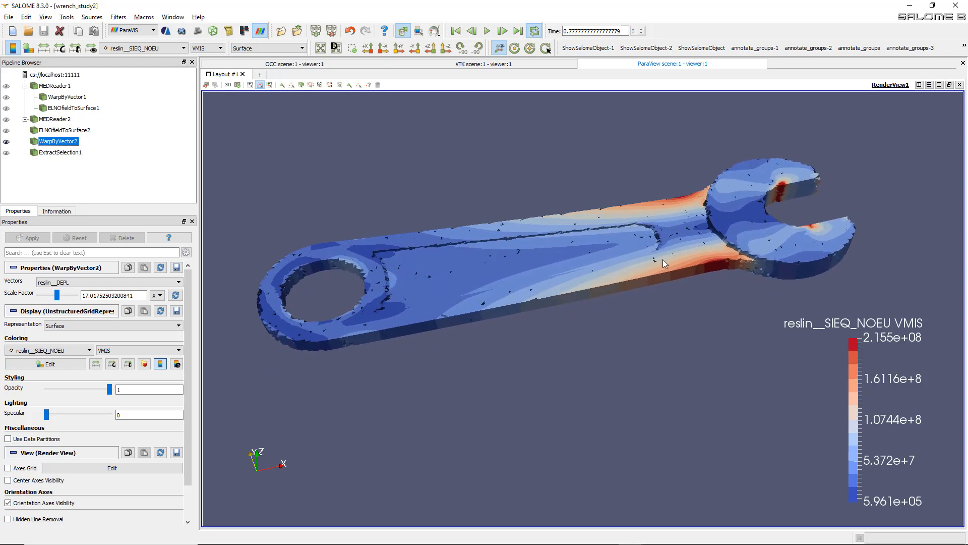
pyautogui.scroll(5, 743, 259)
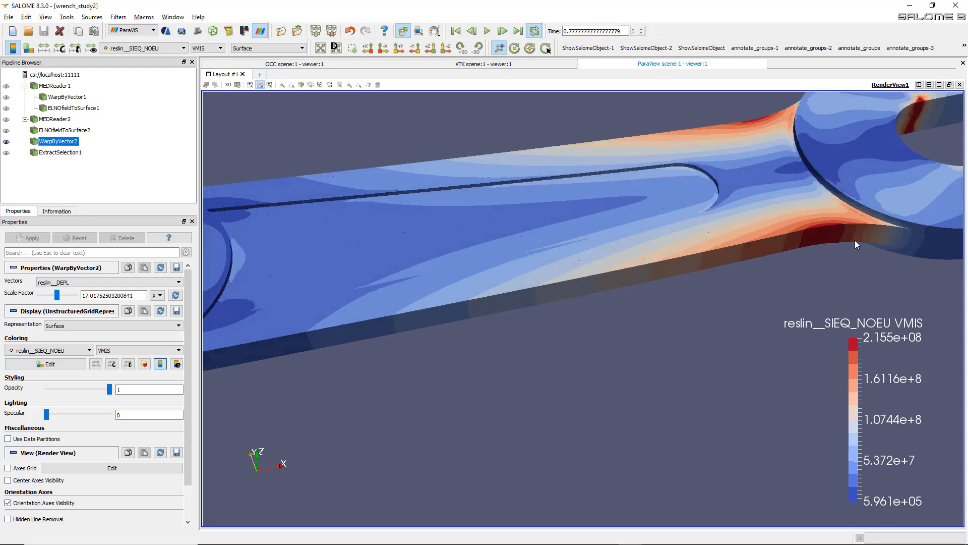
pyautogui.scroll(-5, 855, 240)
pyautogui.moveTo(631, 247); pyautogui.dragTo(635, 285, button='middle')
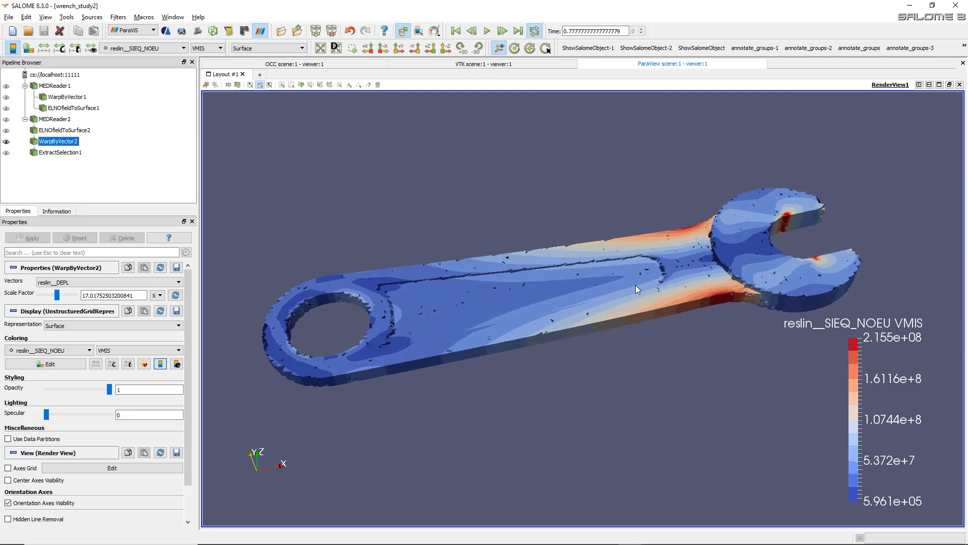
pyautogui.moveTo(635, 285); pyautogui.dragTo(632, 358)
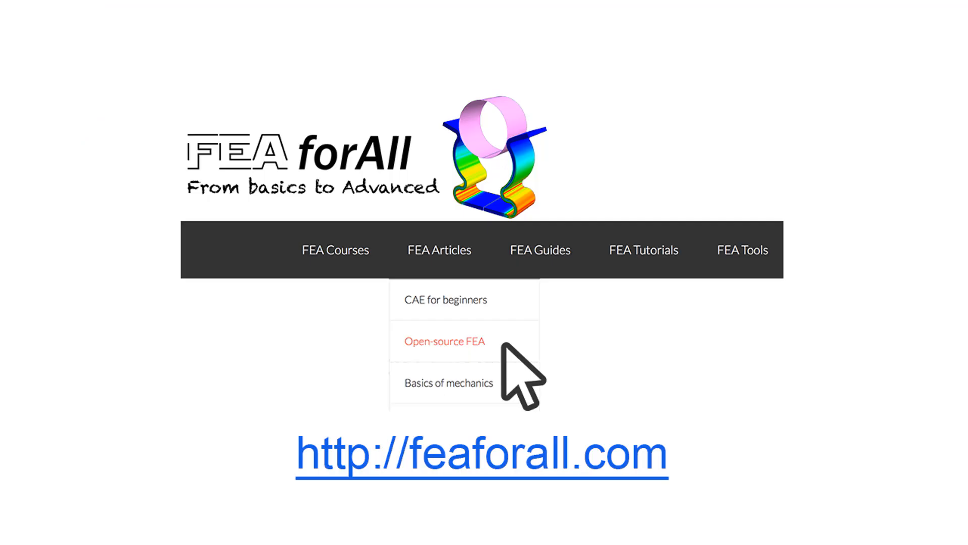